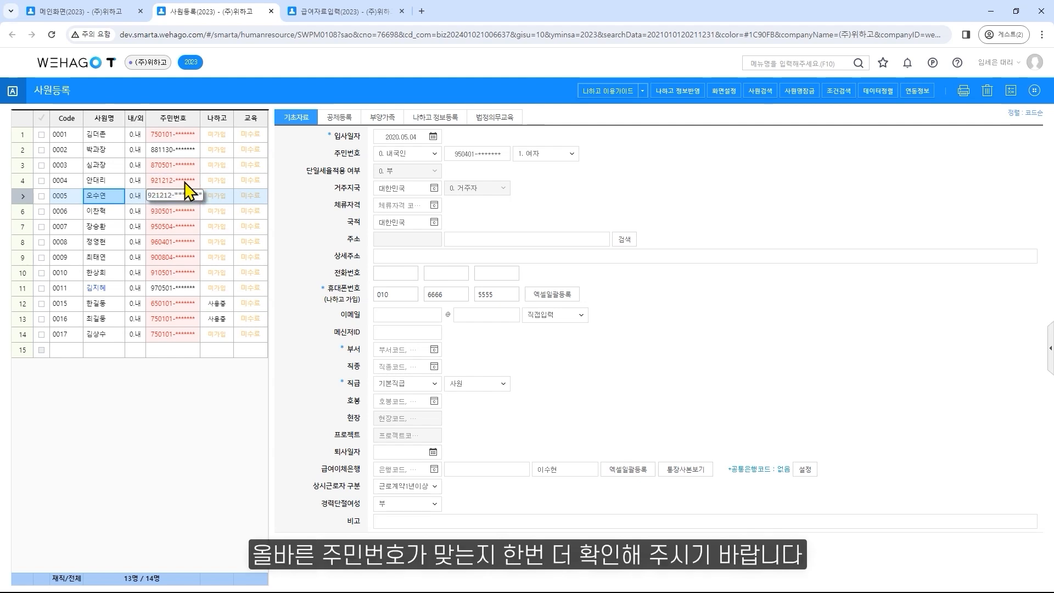
Examine the employee's small-business employment tax reduction rate options, military service period and reduction period (중소기업취업감면) in the deduction registration
click(343, 125)
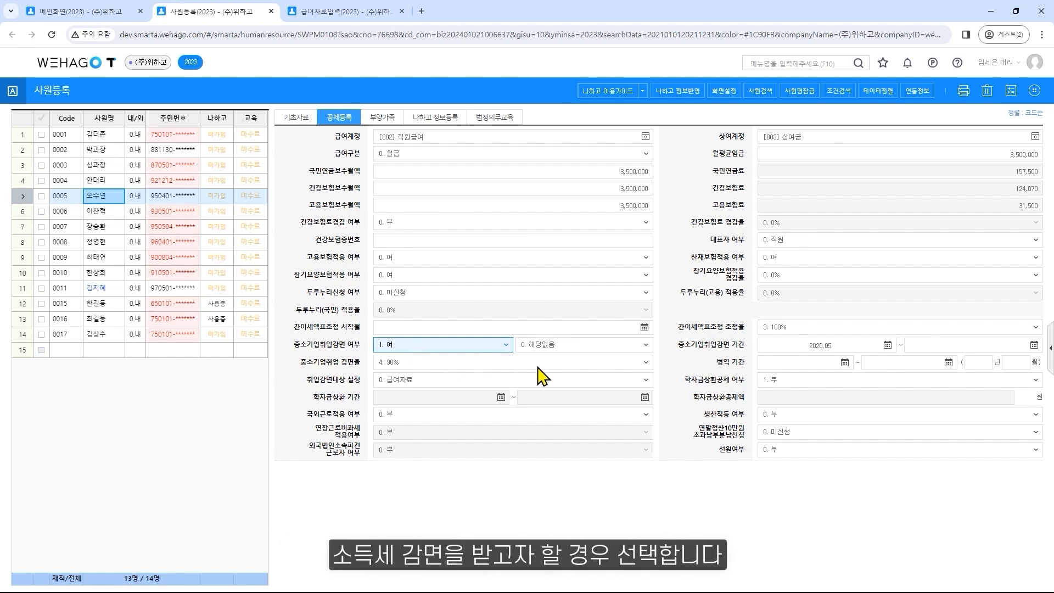
click(642, 364)
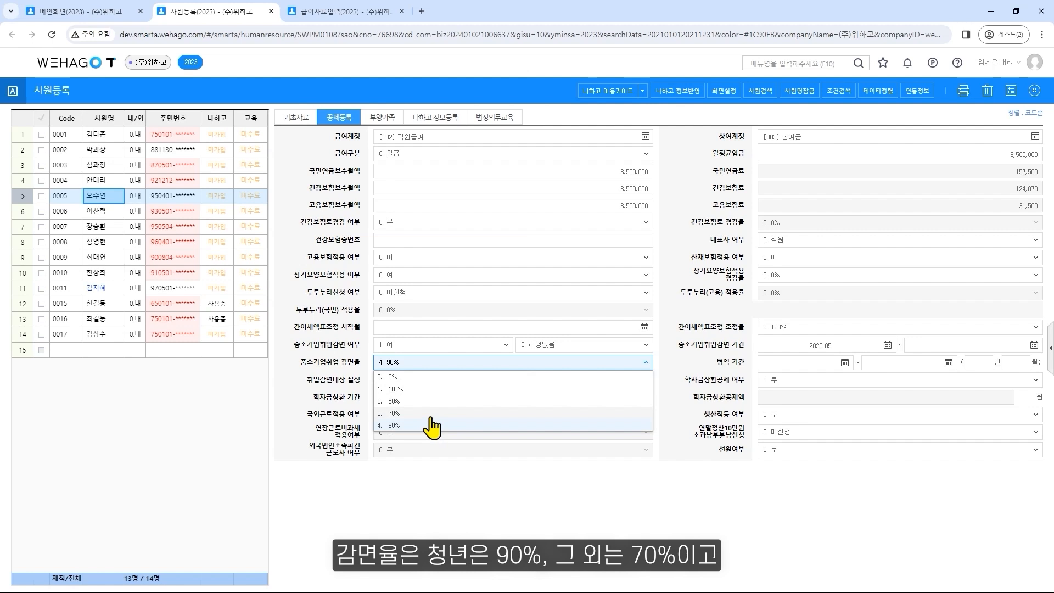
click(646, 363)
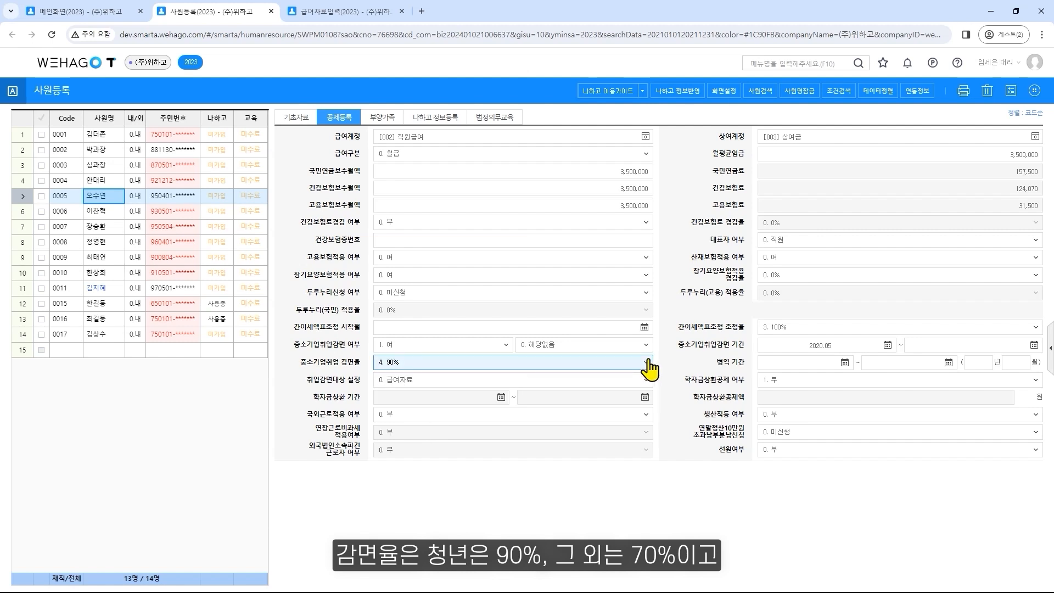
click(791, 367)
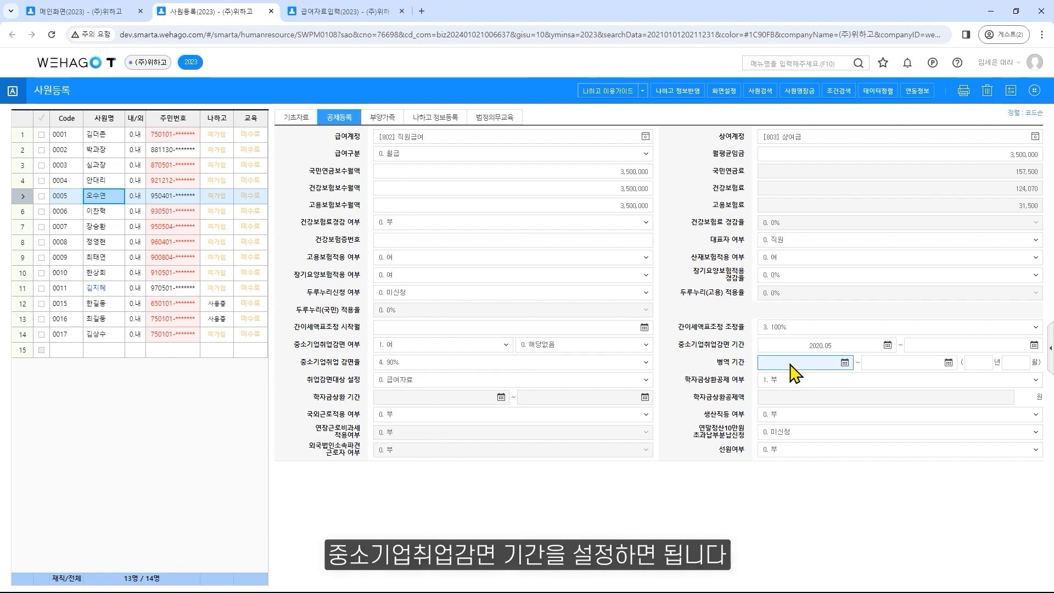
click(795, 347)
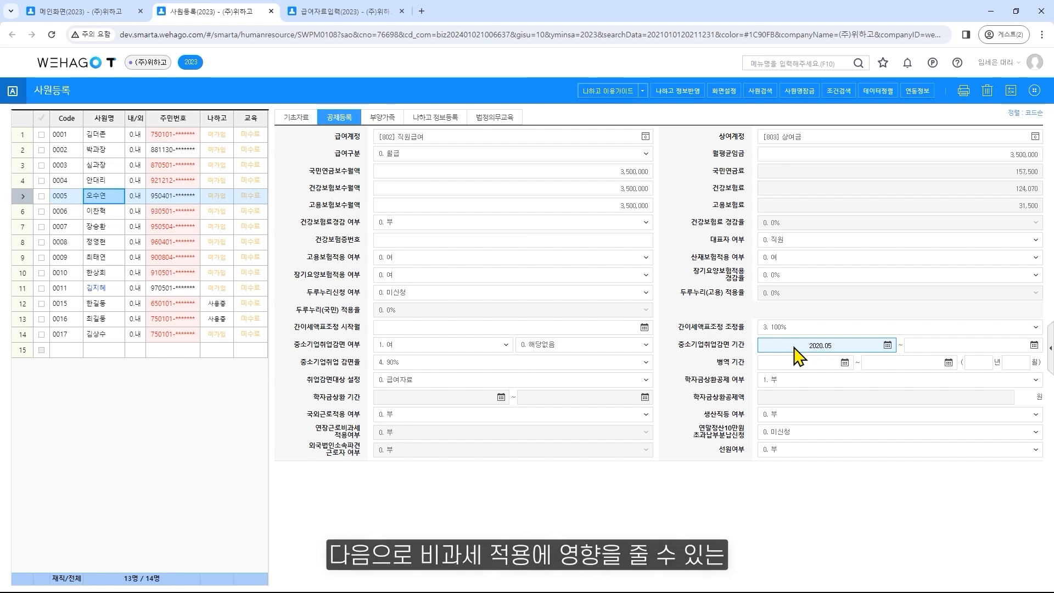
Check the employee's settings for overseas work (국외근로), production work (생산직등), seafarer status (선원여부) and year-end settlement instalments over 100,000 won
click(422, 414)
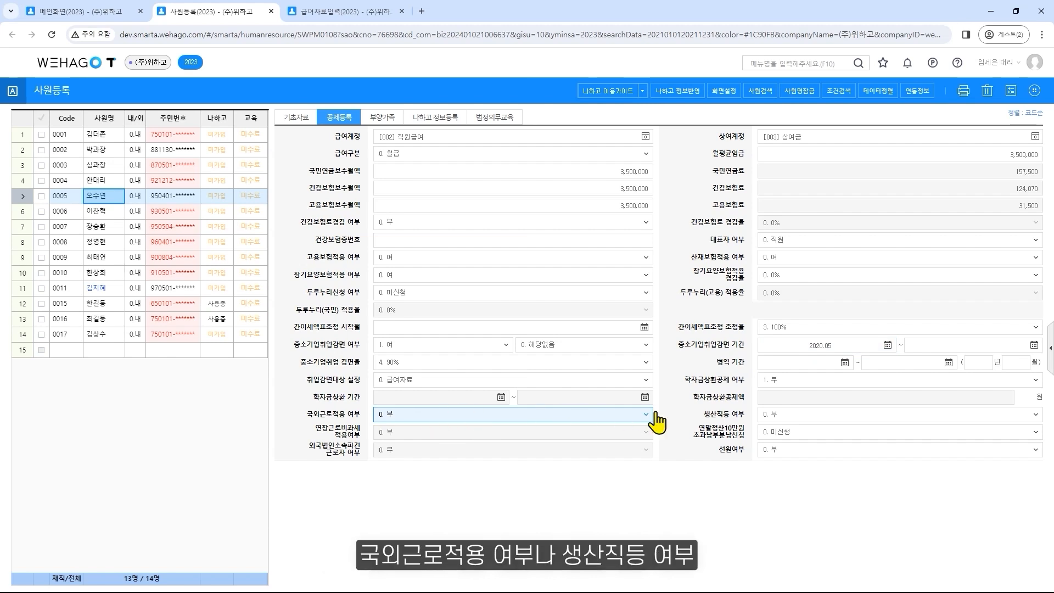
click(781, 416)
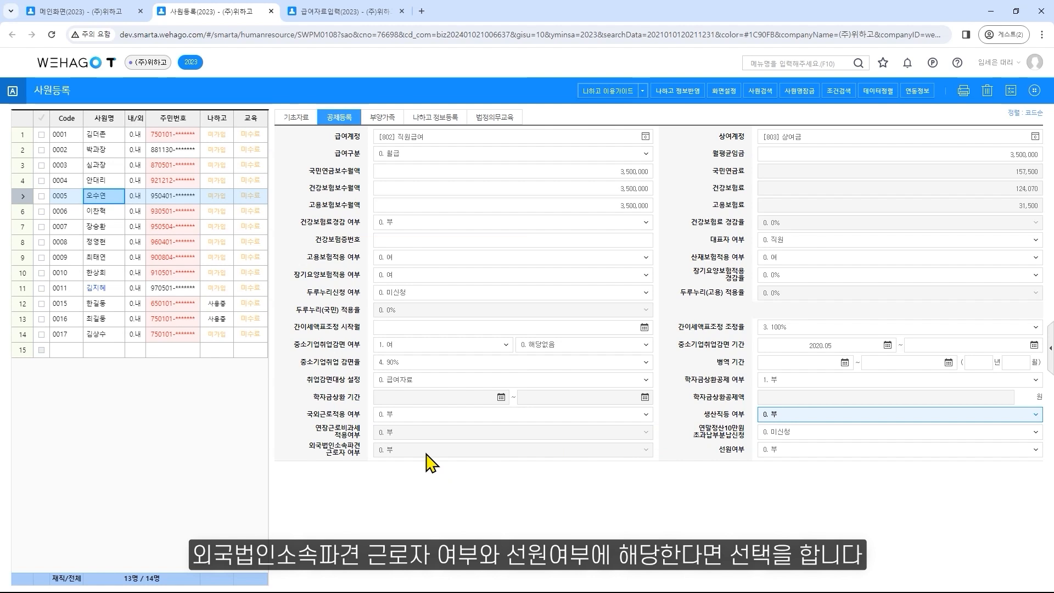
click(795, 451)
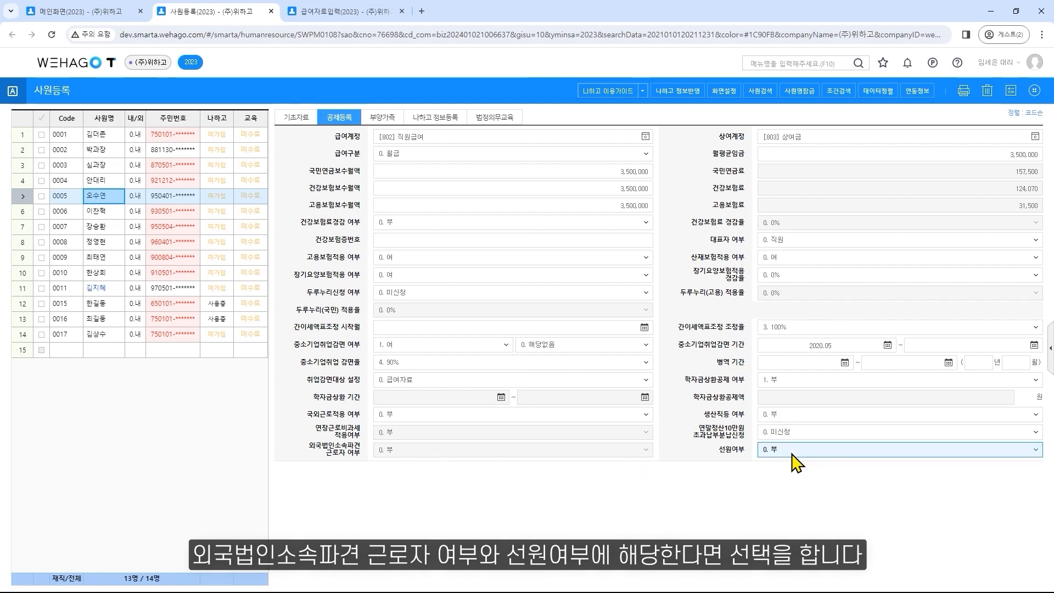
click(809, 431)
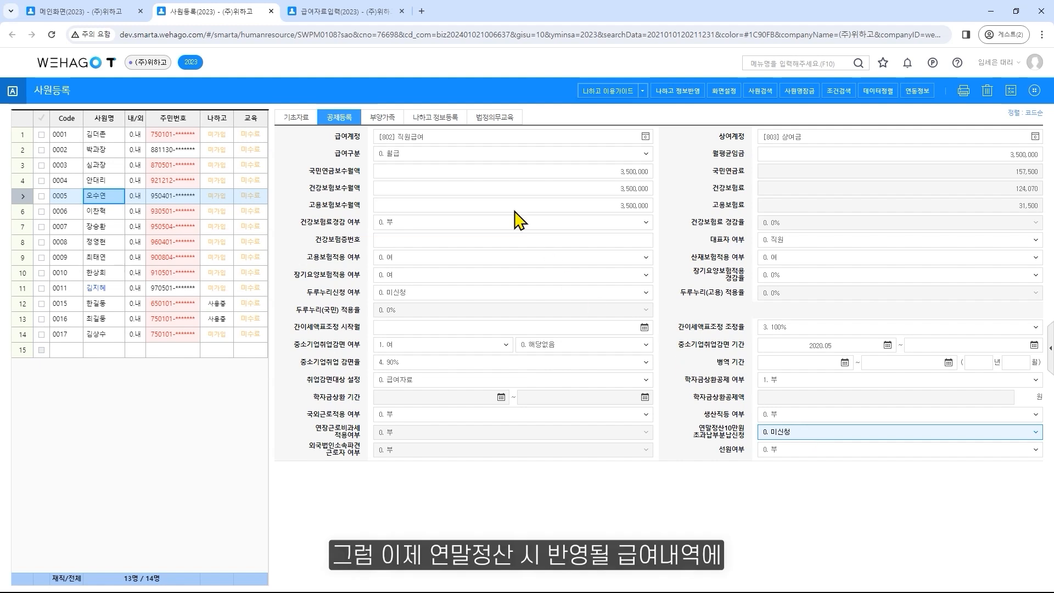
In payroll data entry (급여자료입력), delete the December pay record dated 2023-12-22 and recheck the December payment list
click(376, 20)
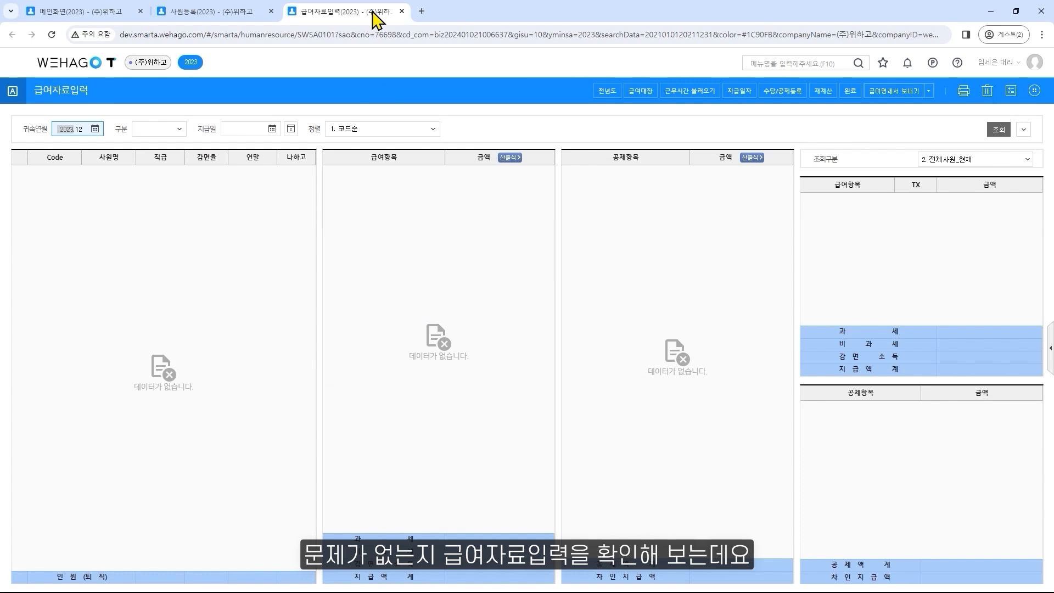
click(733, 94)
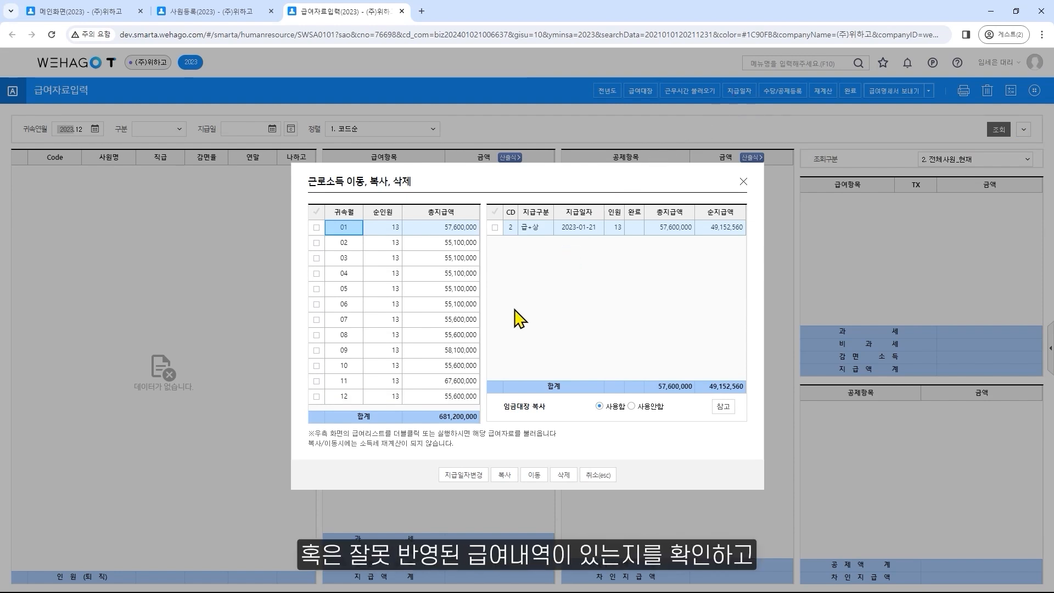
click(450, 395)
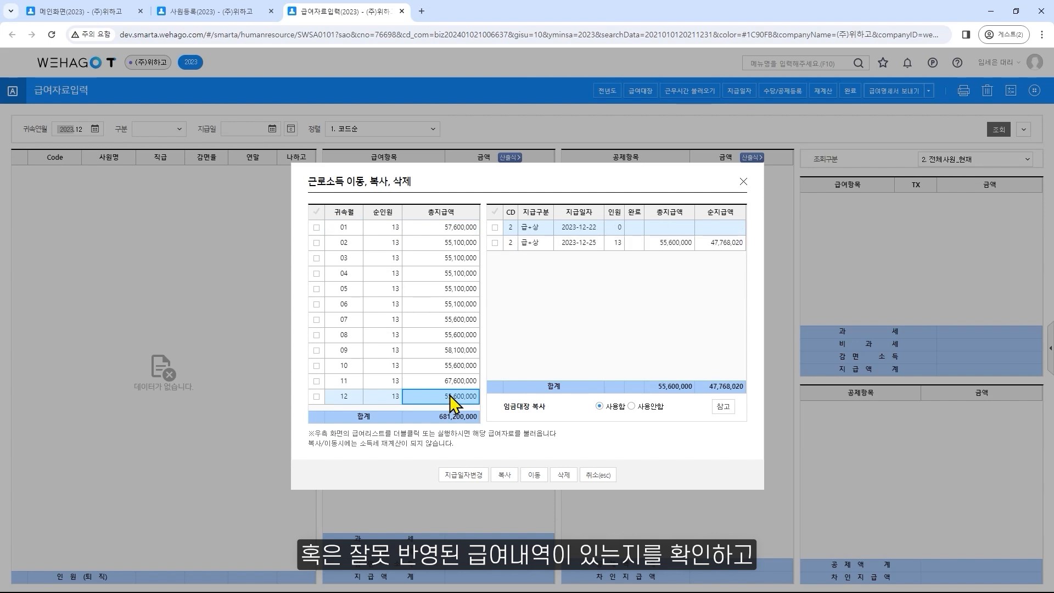
click(589, 230)
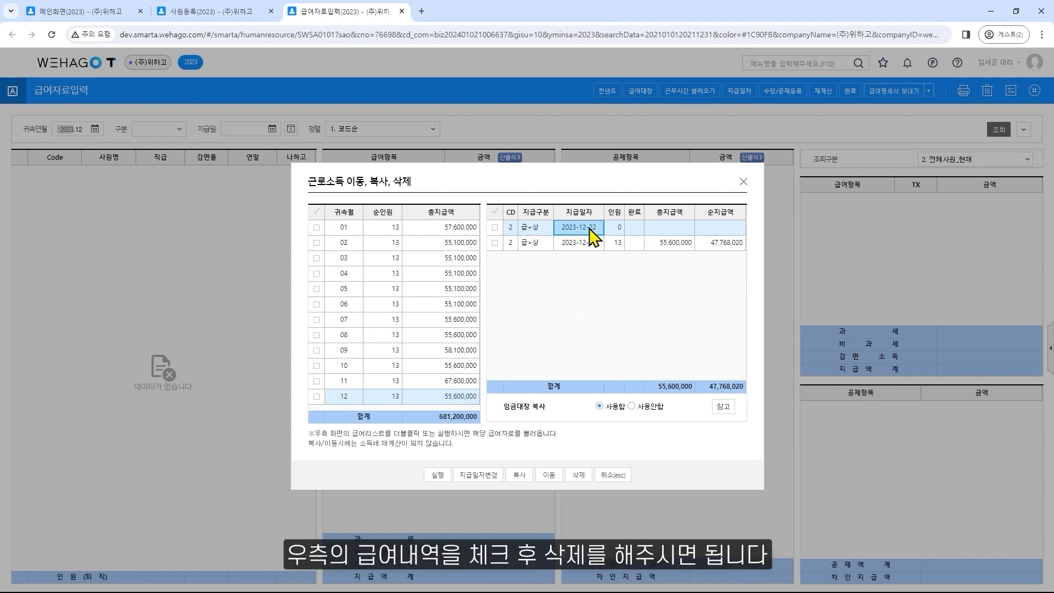
click(495, 227)
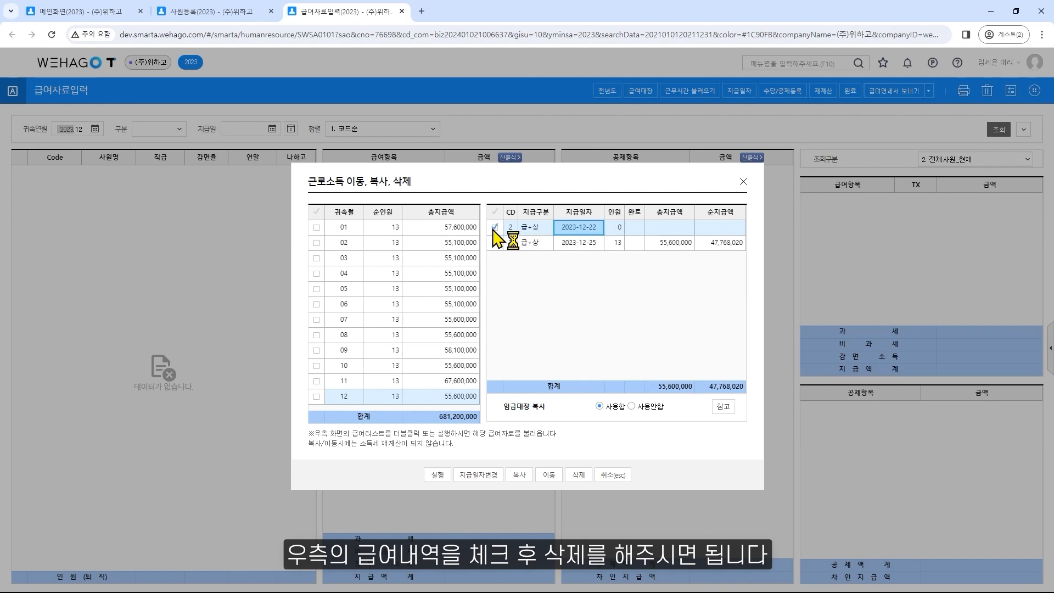
click(578, 476)
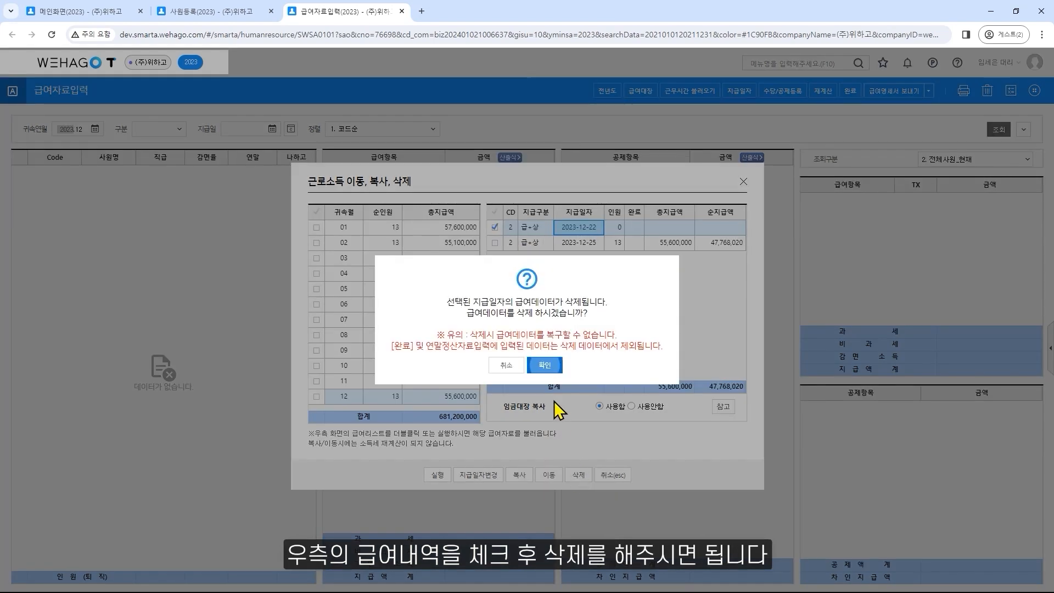
click(547, 366)
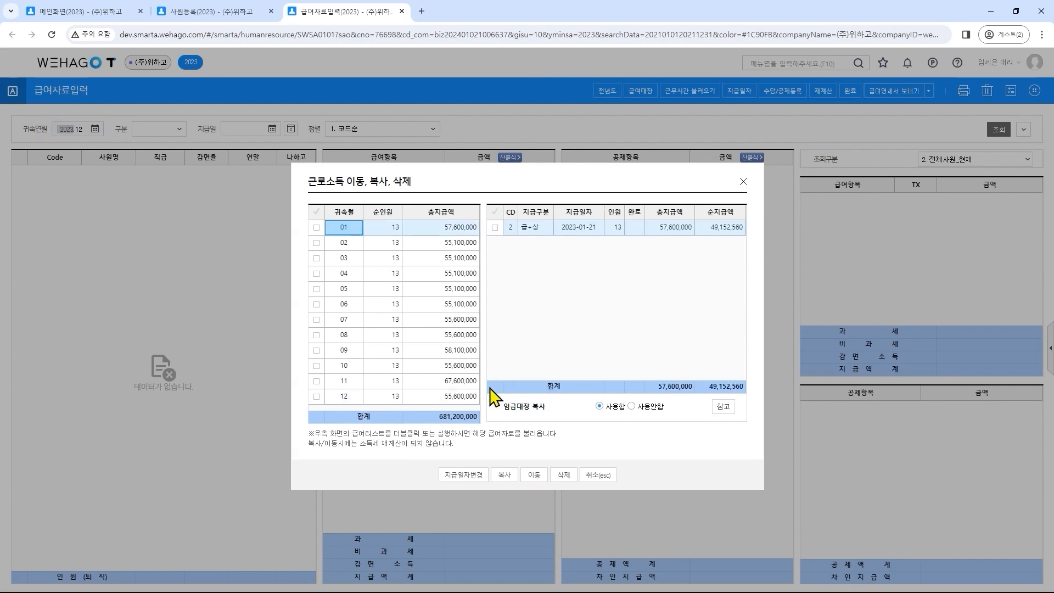
click(458, 397)
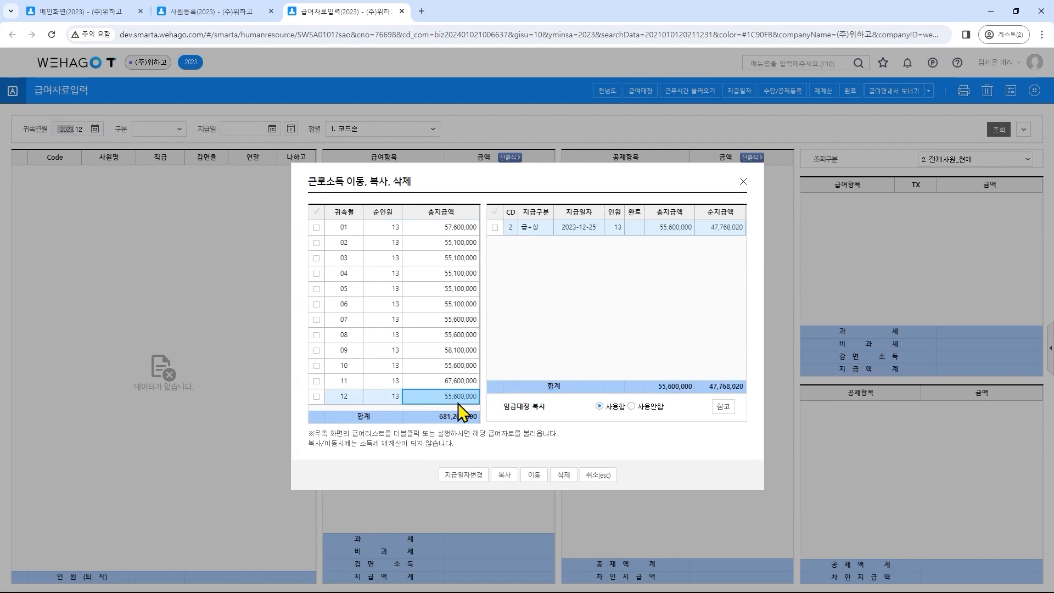
click(744, 181)
Review the meal allowance (식대) in the allowance registration, including its non-taxable limit and payment statement submission setting
click(801, 99)
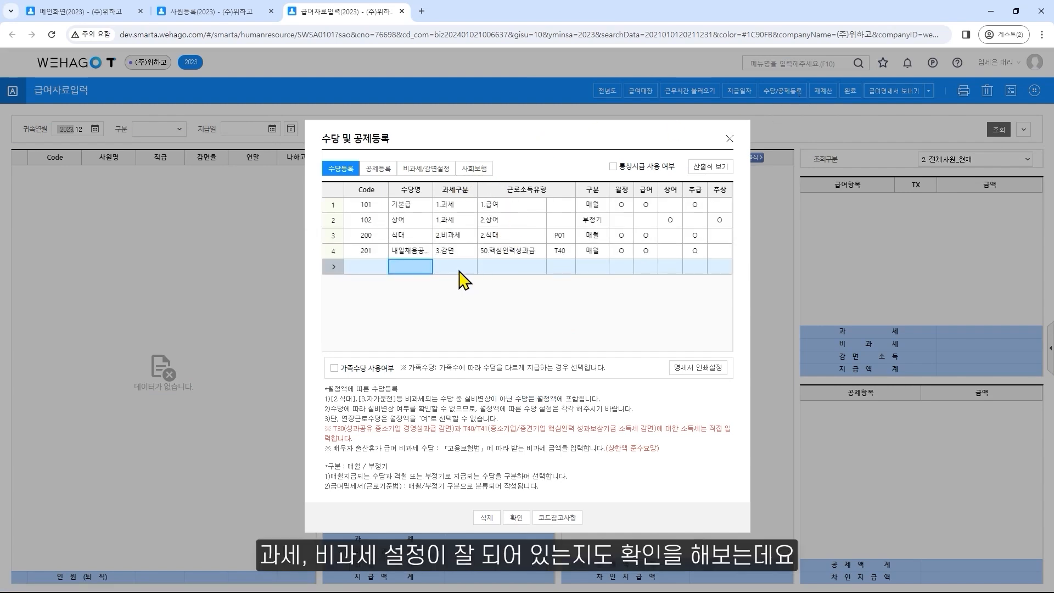
click(413, 236)
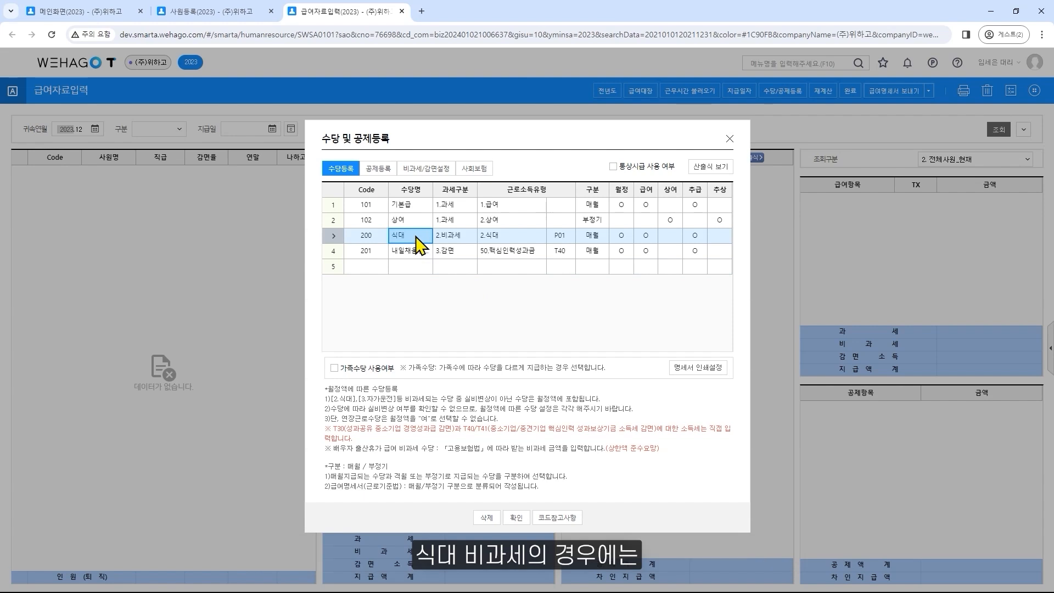
click(433, 172)
scroll(494, 250, up, 2)
scroll(494, 250, up, 1)
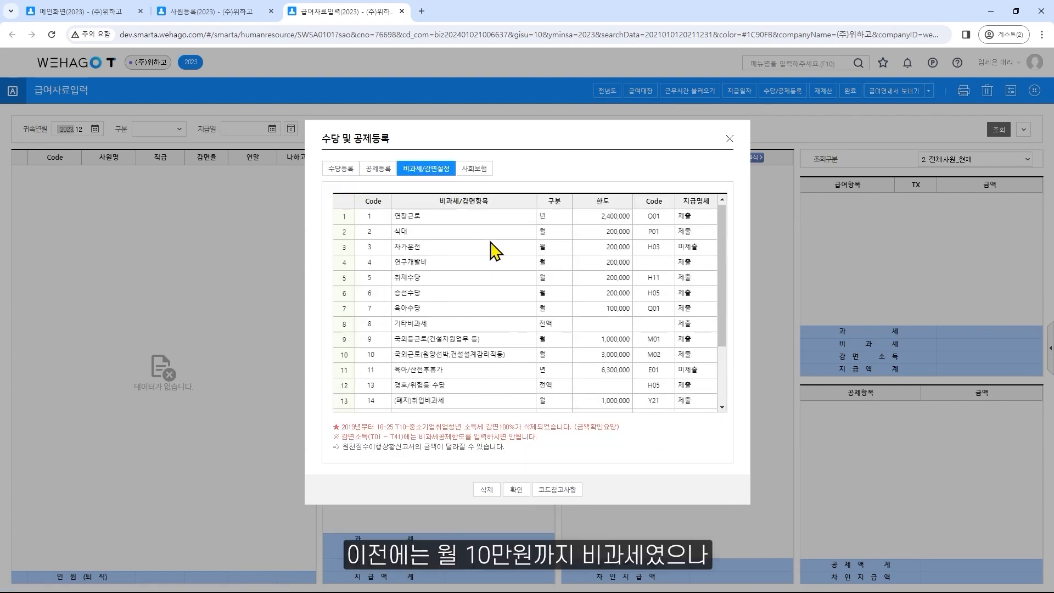
click(584, 236)
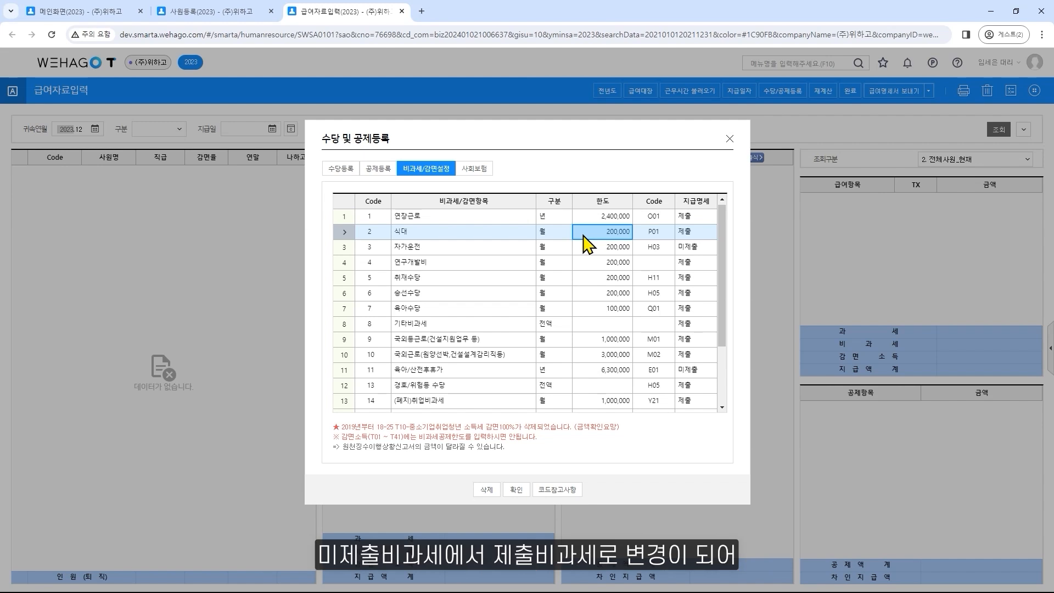
click(707, 236)
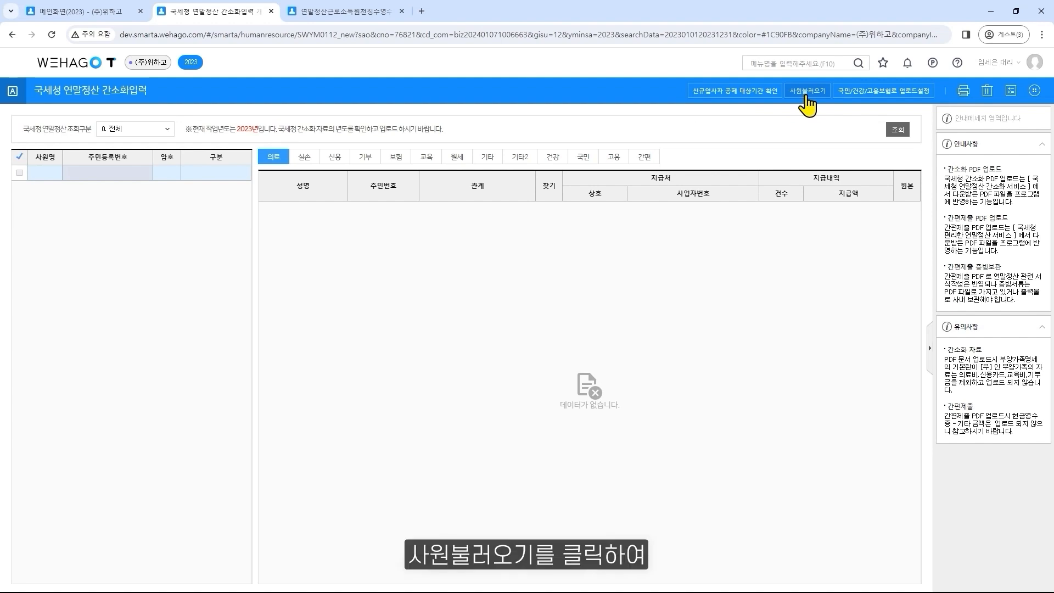
Load only current employees, excluding those who have left (퇴사자제외불러오기), into the year-end settlement simplified input (국세청 연말정산 간소화입력)
click(1035, 91)
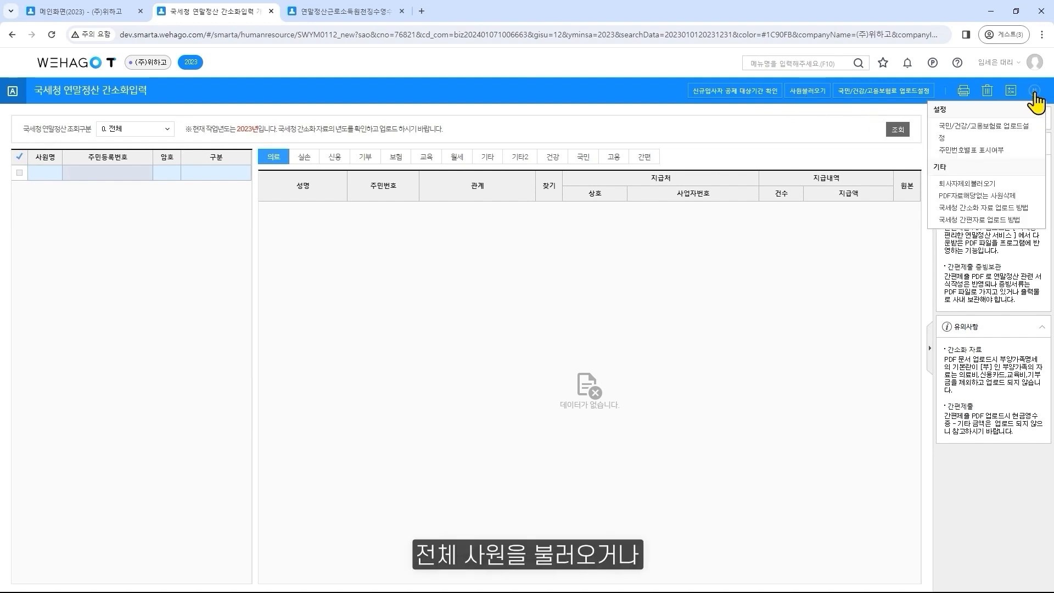
click(1017, 187)
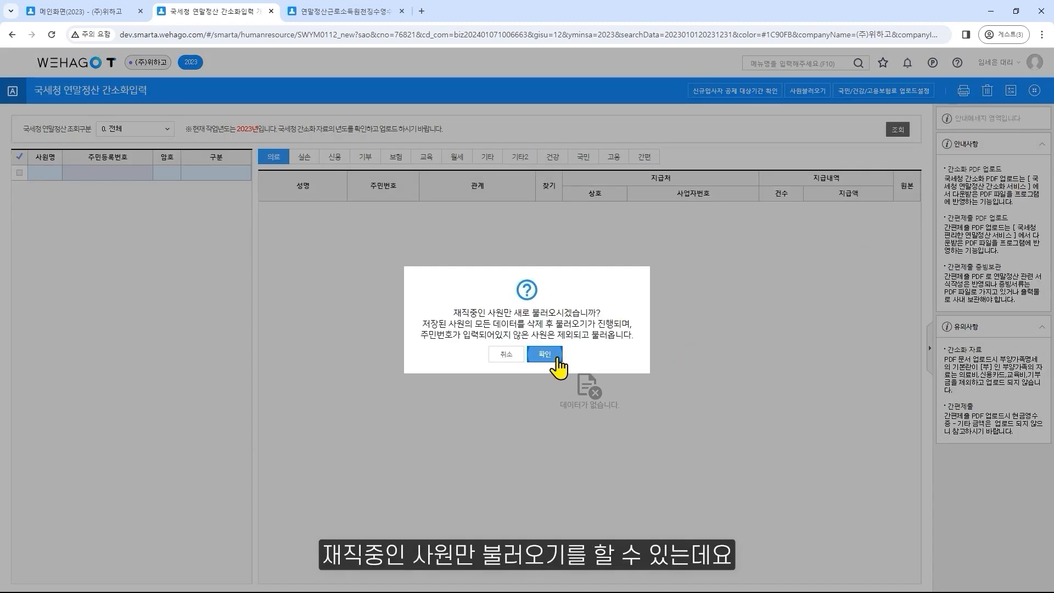
click(559, 362)
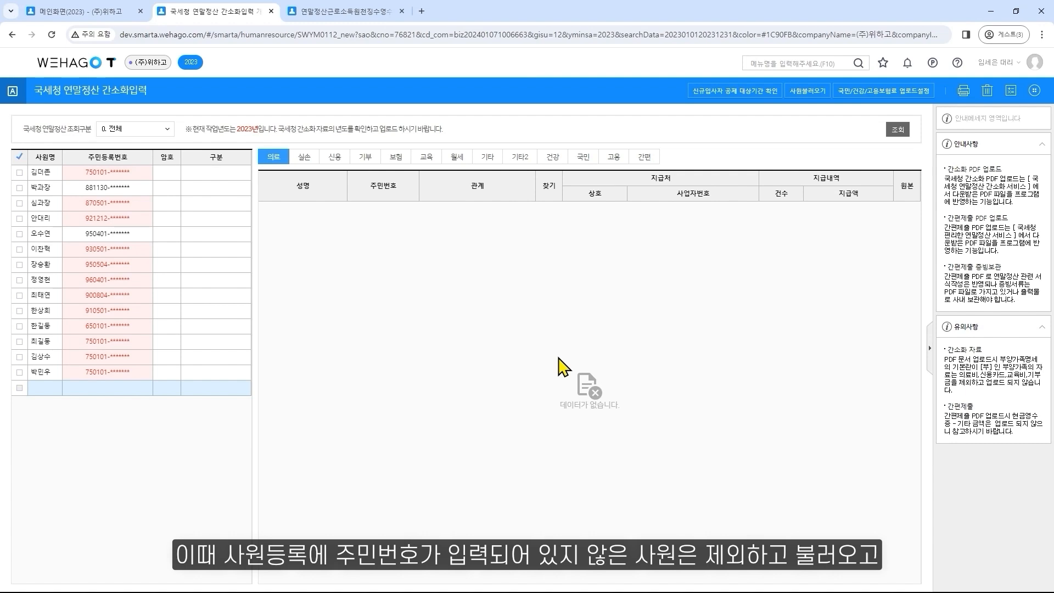
View the employee code lookup for the empty row of the employee list without adding anyone
click(56, 390)
click(55, 388)
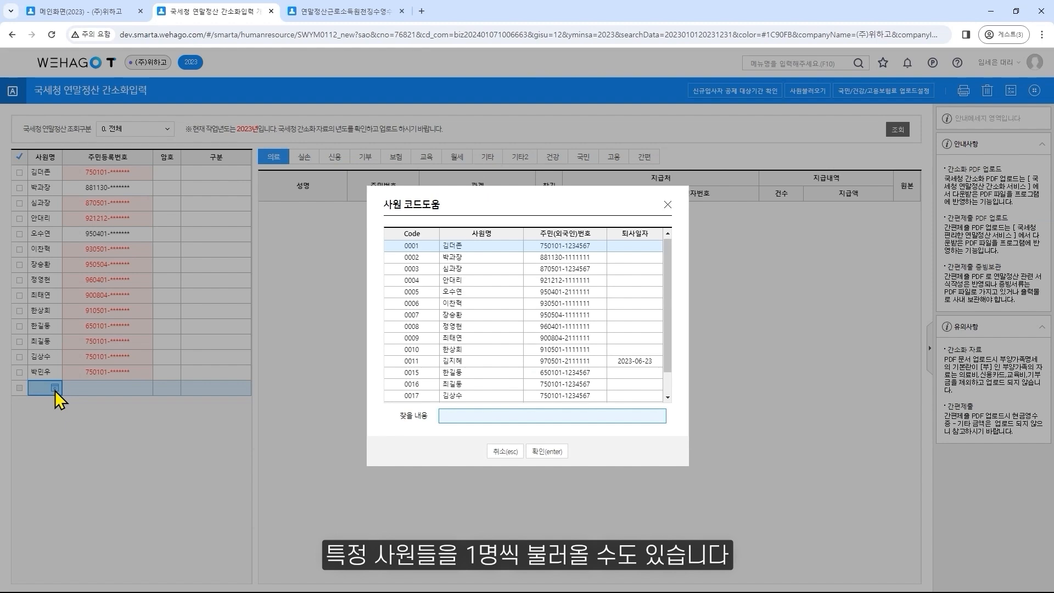
click(503, 451)
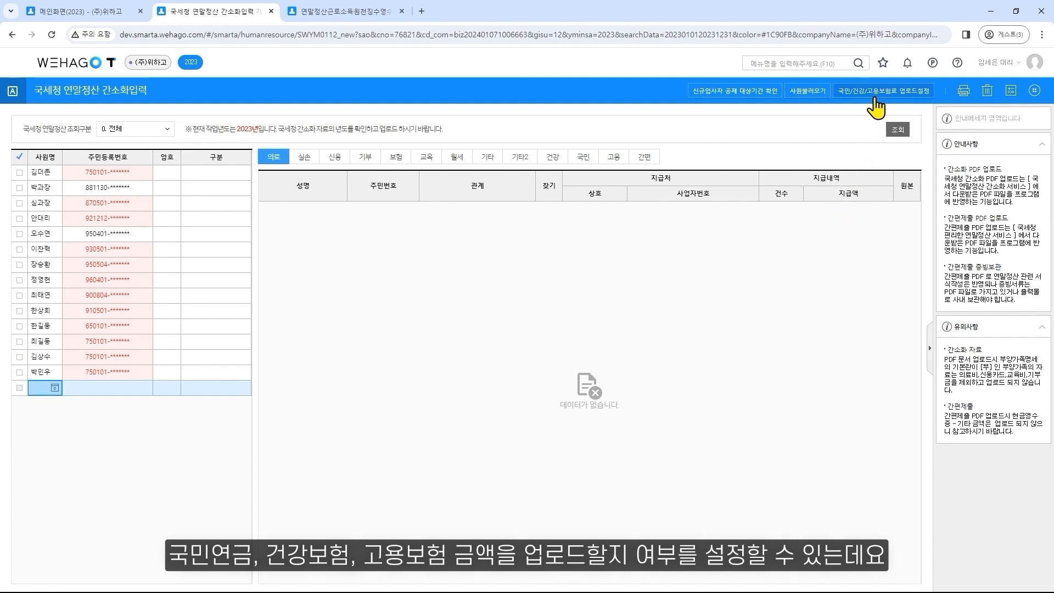
Enable uploading of the national pension, health and employment insurance amounts from the simplified PDFs
click(877, 93)
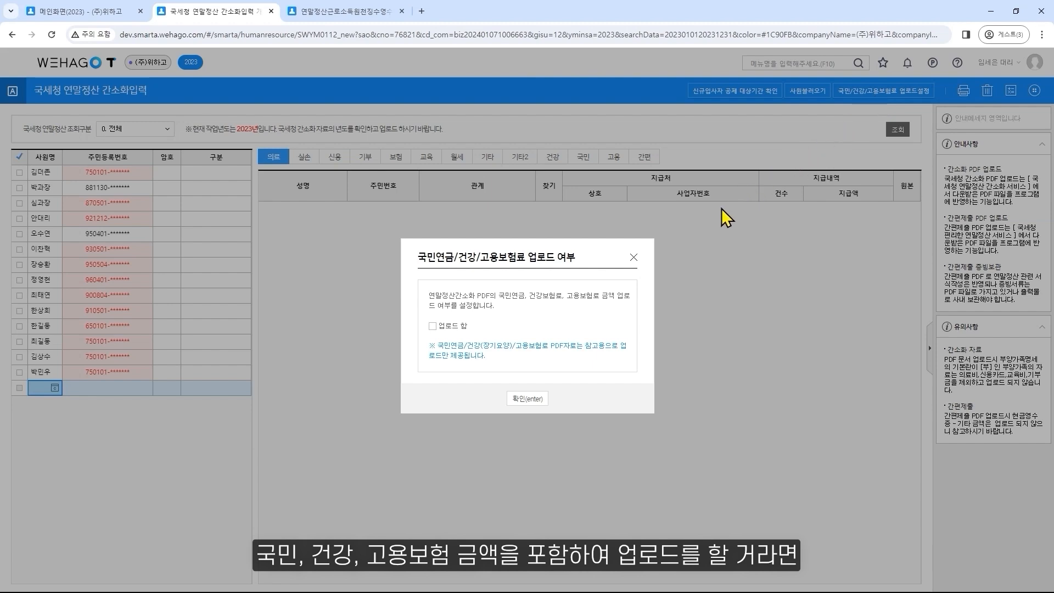
click(463, 326)
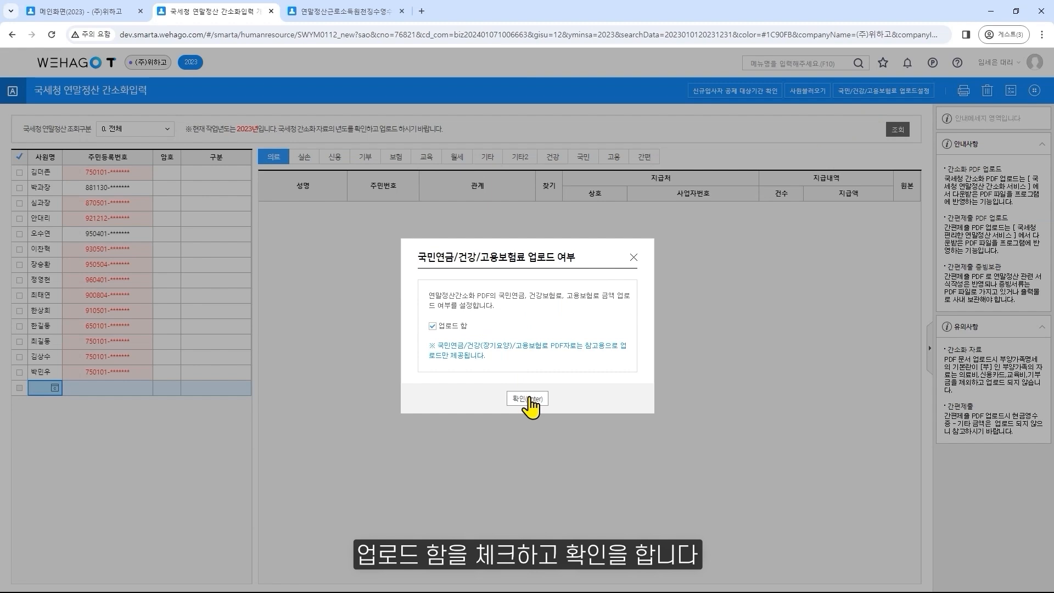
click(528, 400)
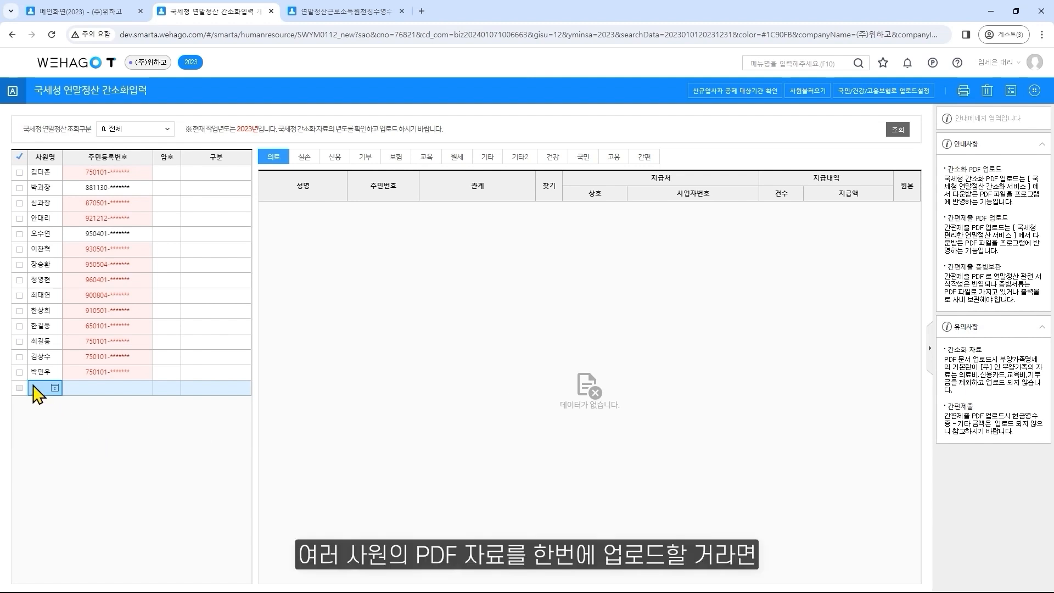
Batch-upload the simplified PDFs (간소화) for the last two listed employees from the 03_총괄 folder, with all deduction items selected
click(20, 372)
click(20, 357)
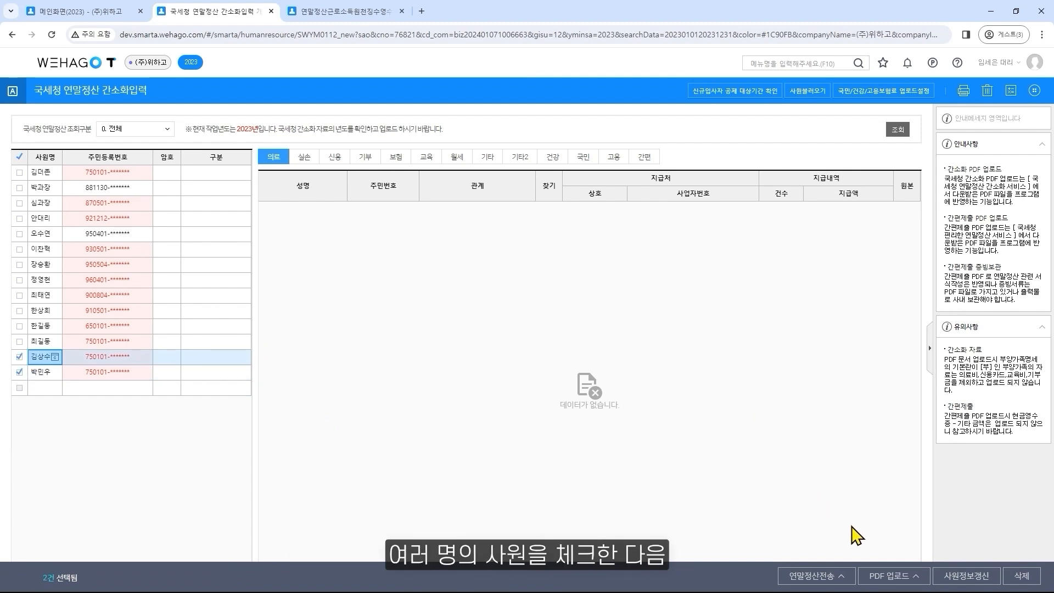
click(913, 576)
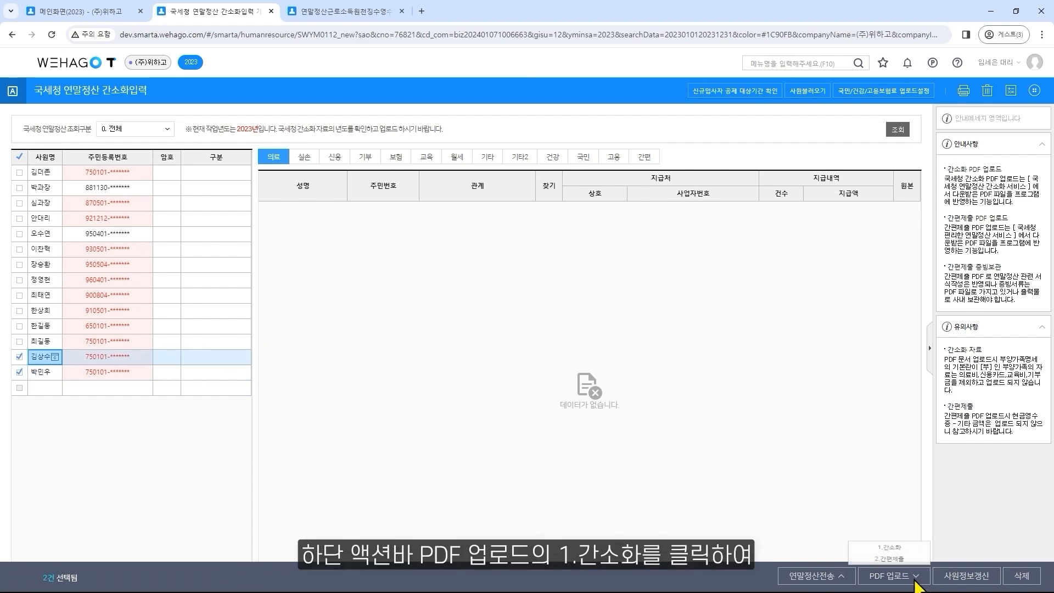
click(915, 547)
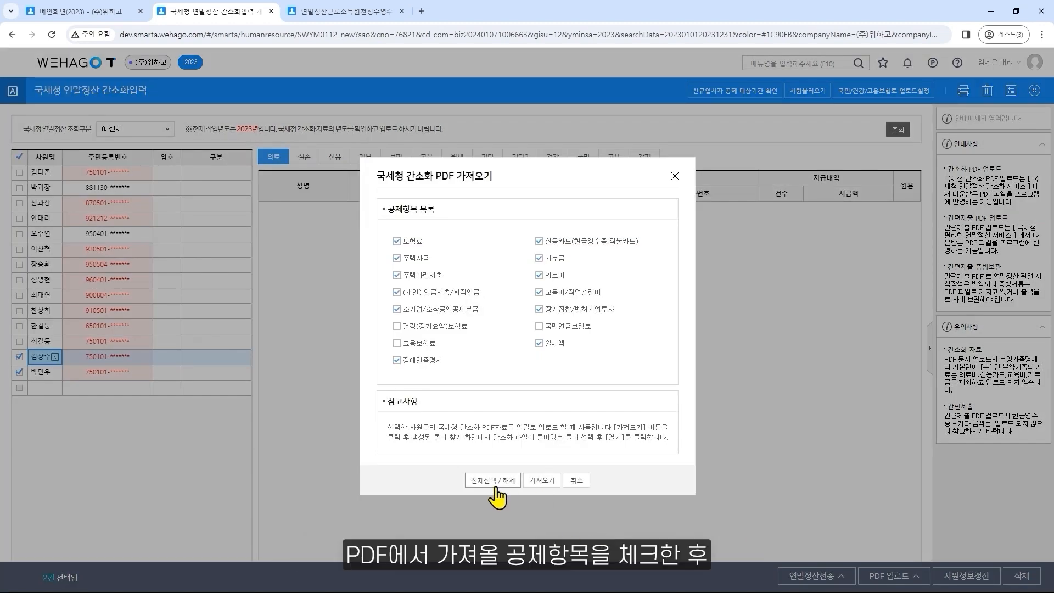
click(541, 481)
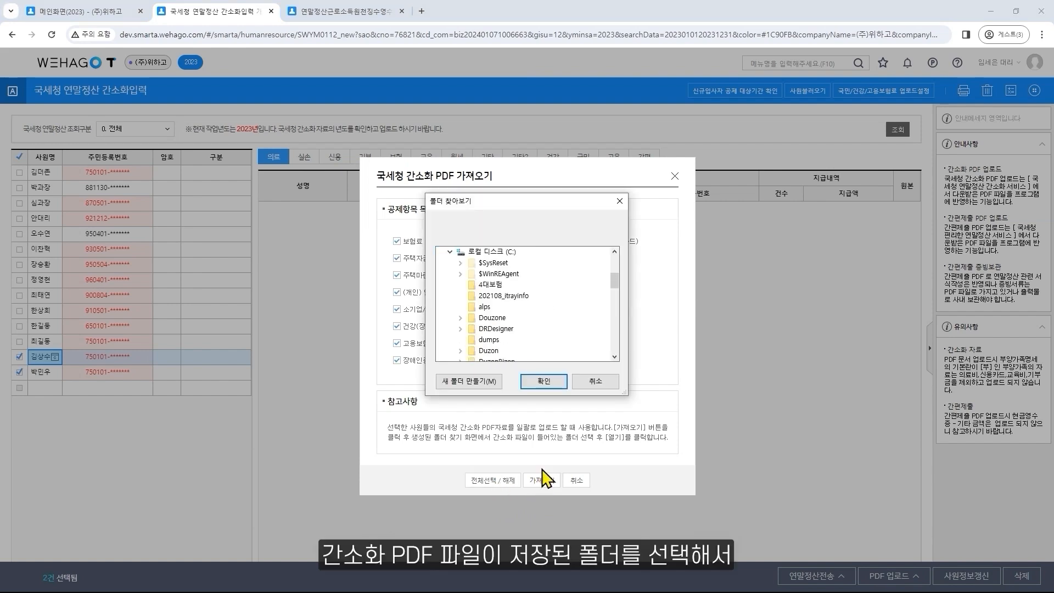
scroll(546, 333, down, 6)
scroll(543, 326, down, 4)
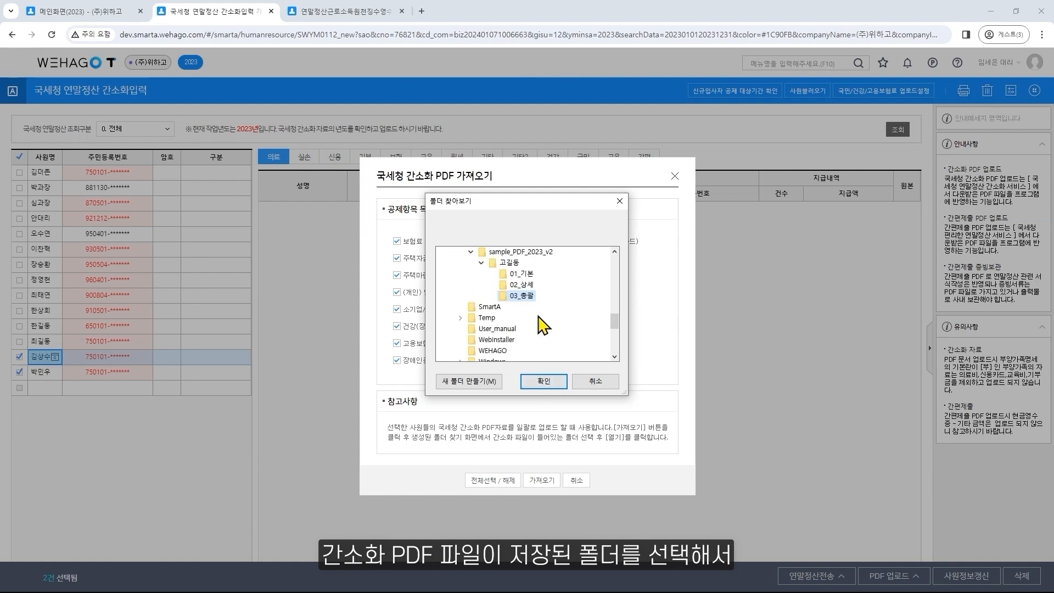
click(539, 386)
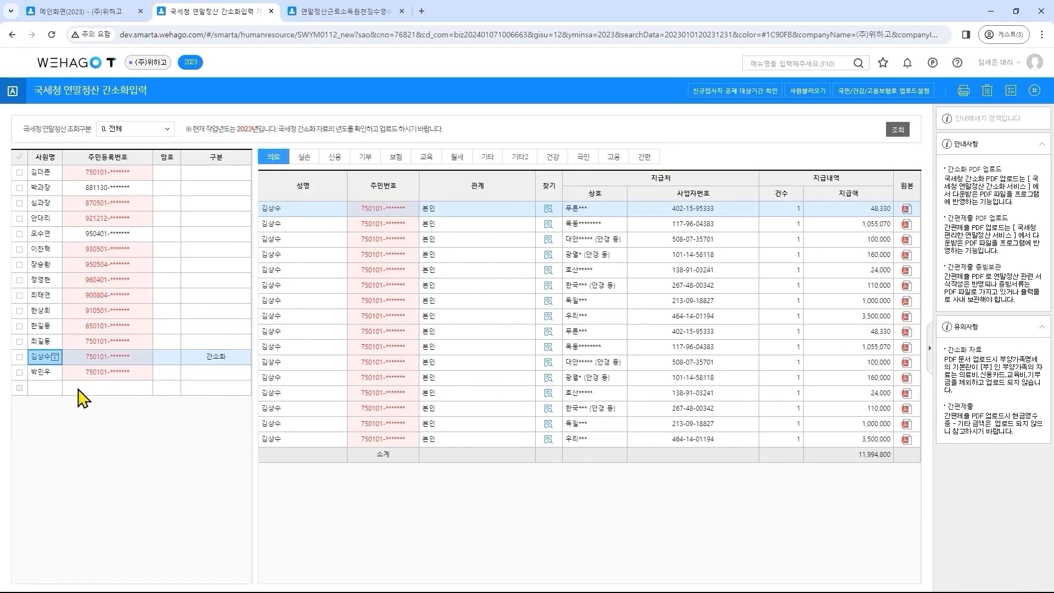
Upload the single full-year 2023 simplified PDF (간소화) from 03_총괄 for the employee third from the end of the list
click(18, 341)
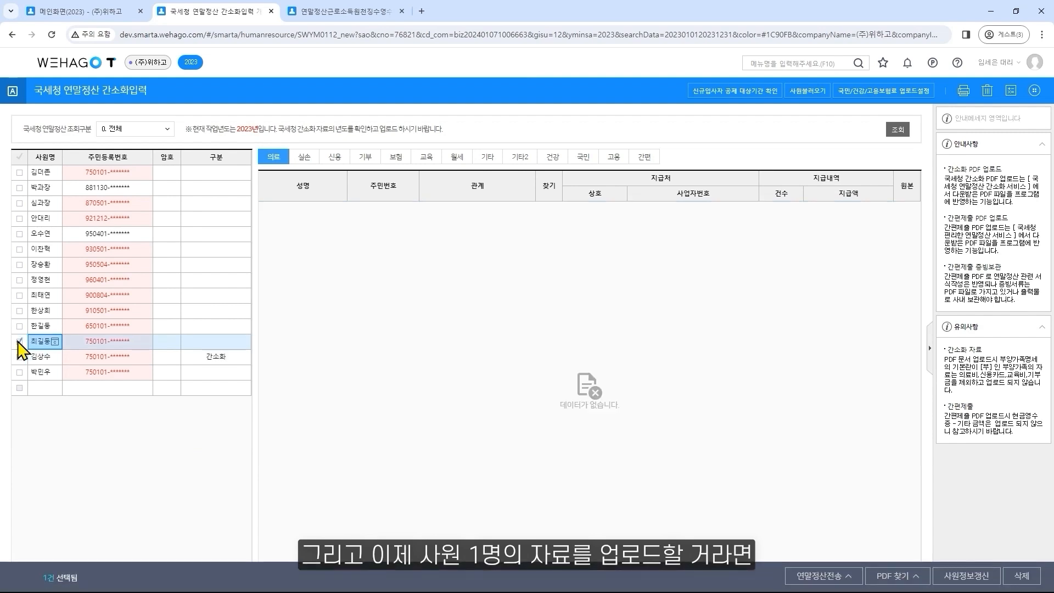
click(917, 577)
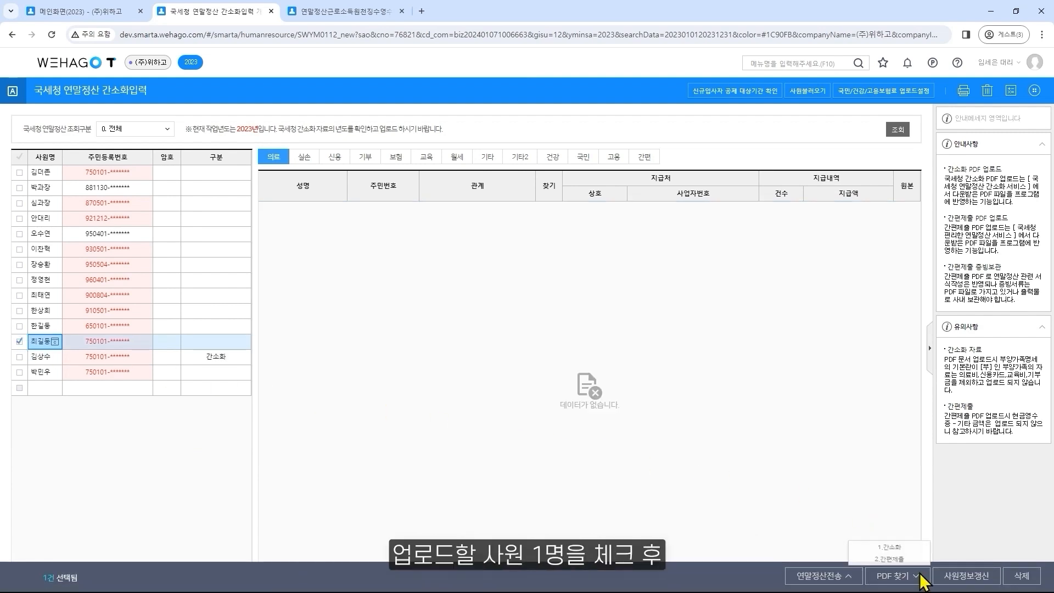
click(912, 547)
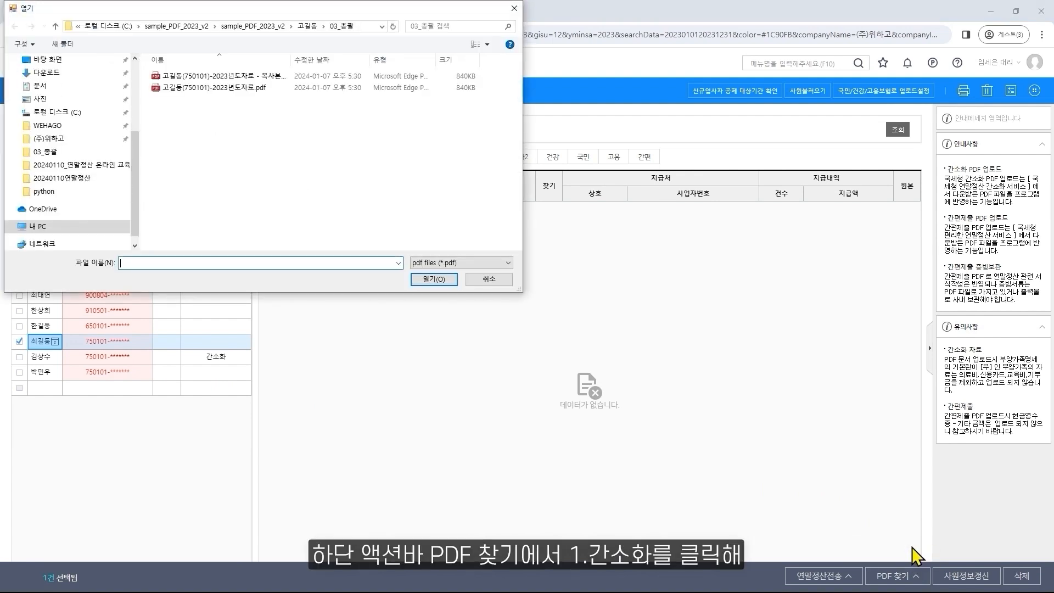
double_click(263, 89)
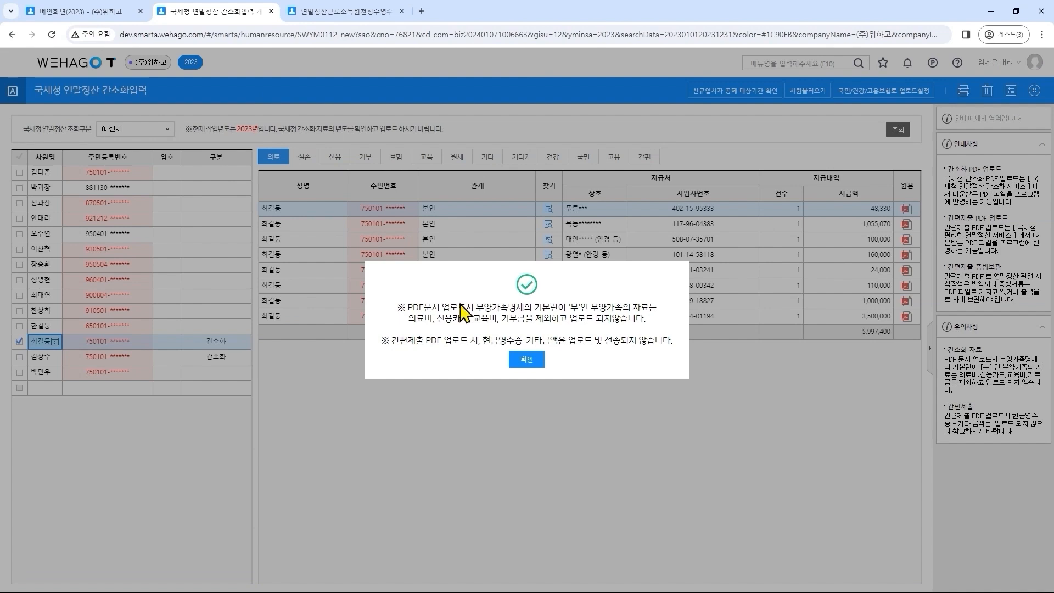
click(519, 361)
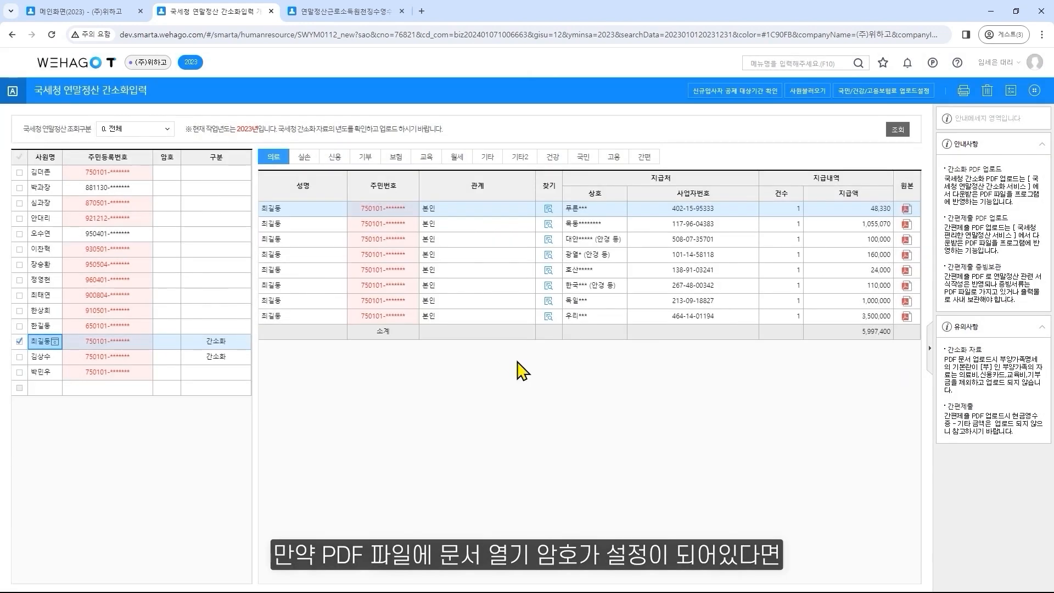
Upload the full-year 2023 simplified PDF from 03_총괄 for only the first listed employee, and review the PDF file error check (PDF 파일 오류 체크)
click(169, 347)
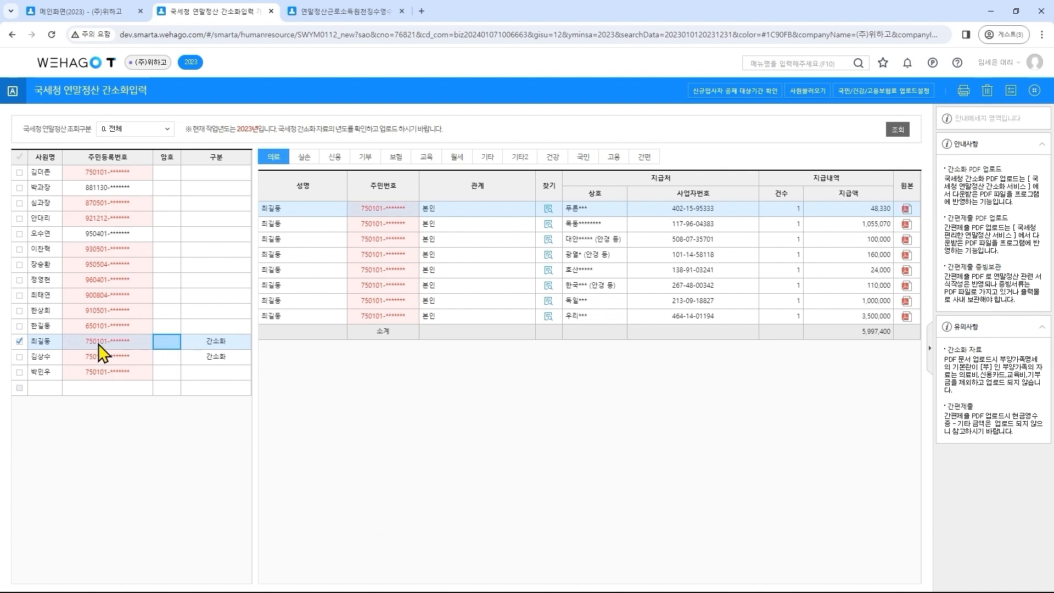
click(21, 342)
click(20, 172)
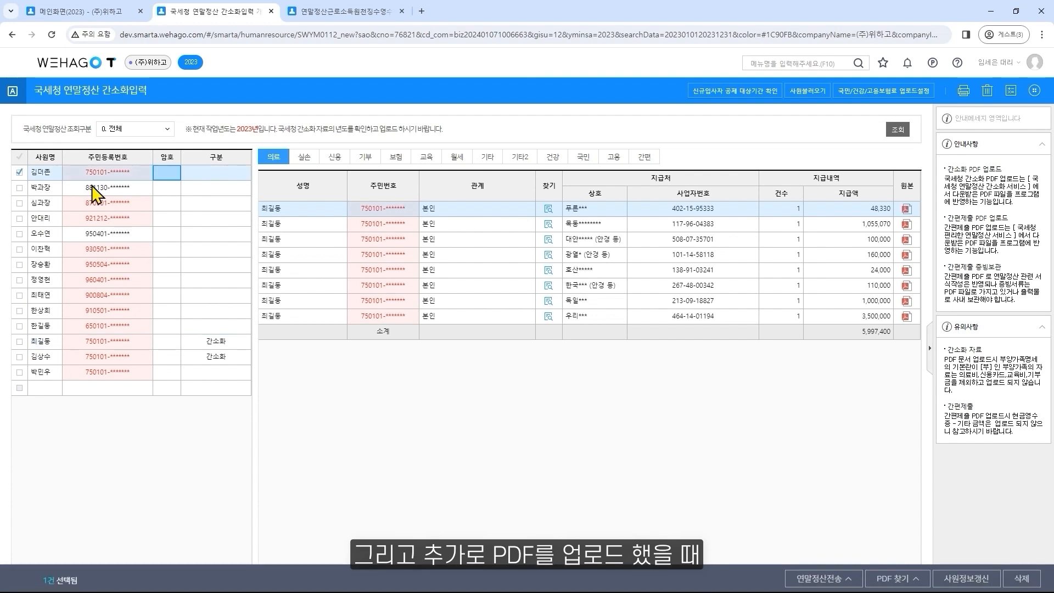
click(909, 576)
click(905, 560)
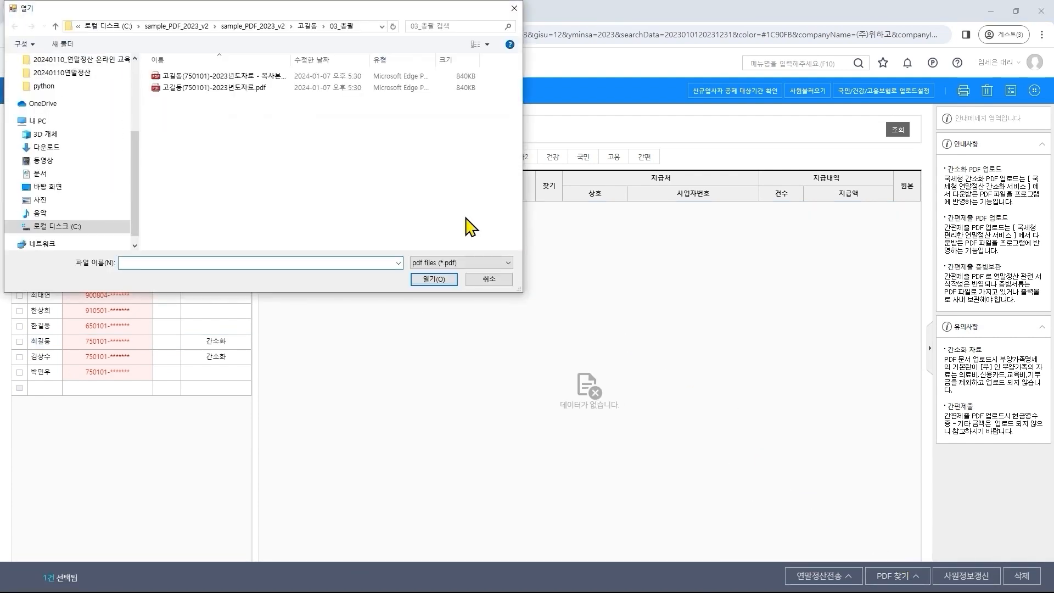
double_click(282, 89)
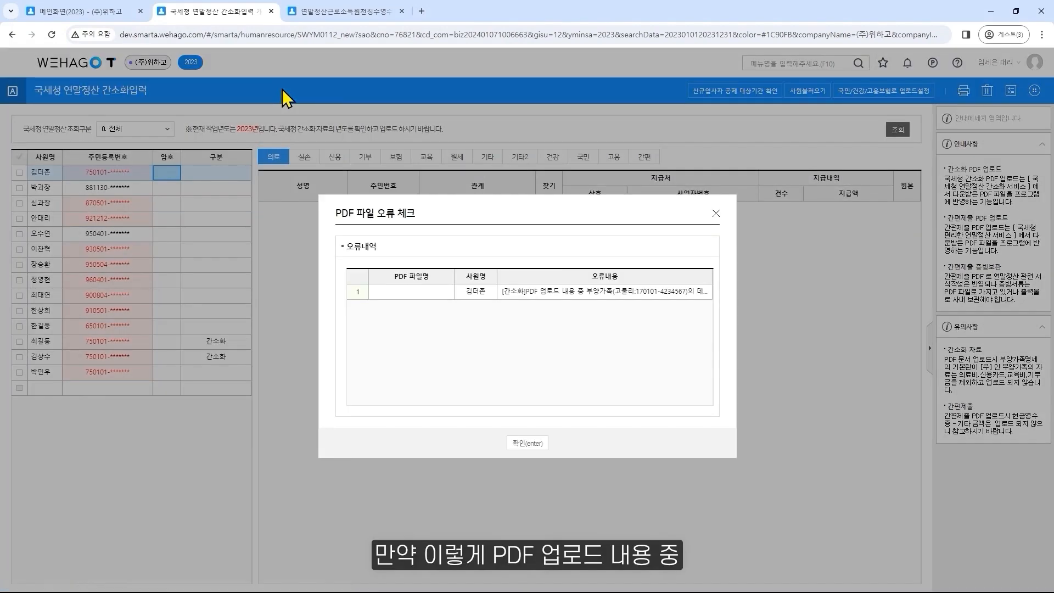
click(590, 297)
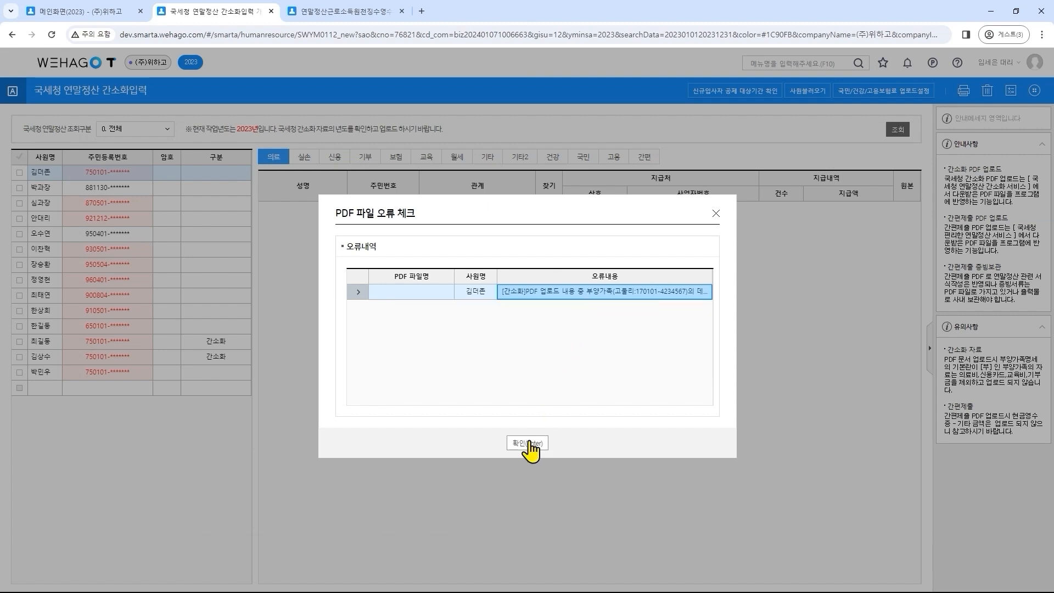
click(529, 442)
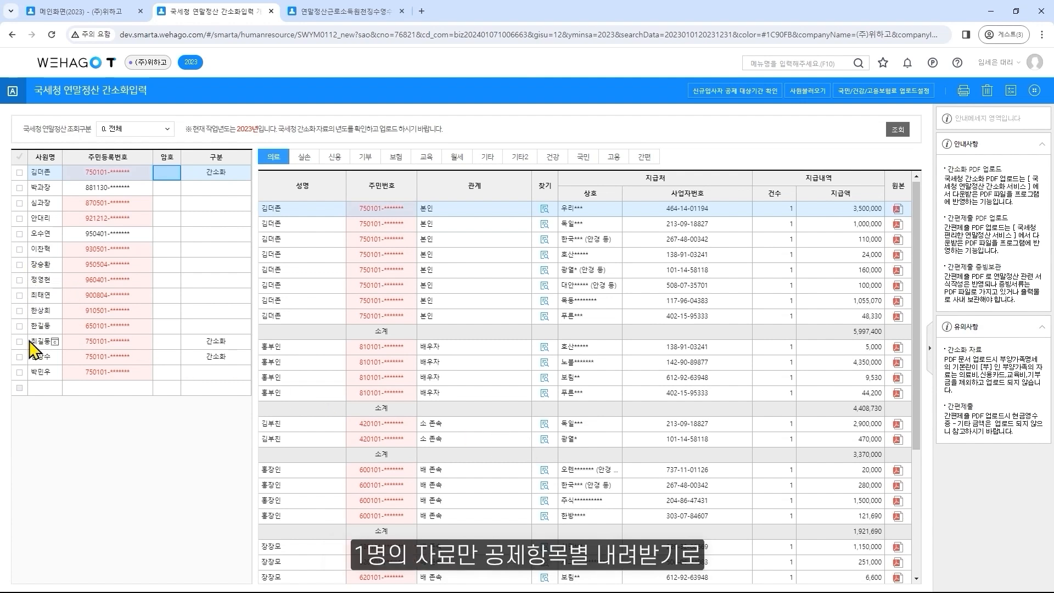
Upload all the per-deduction-item simplified PDFs in the 02_상세 folder for the last listed employee
click(20, 372)
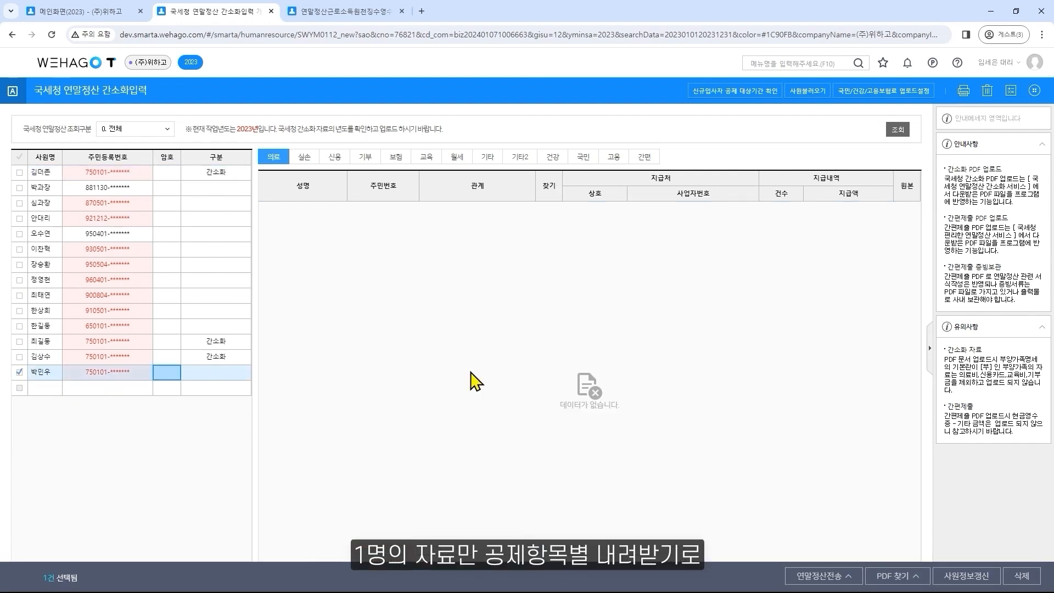
click(901, 574)
click(903, 561)
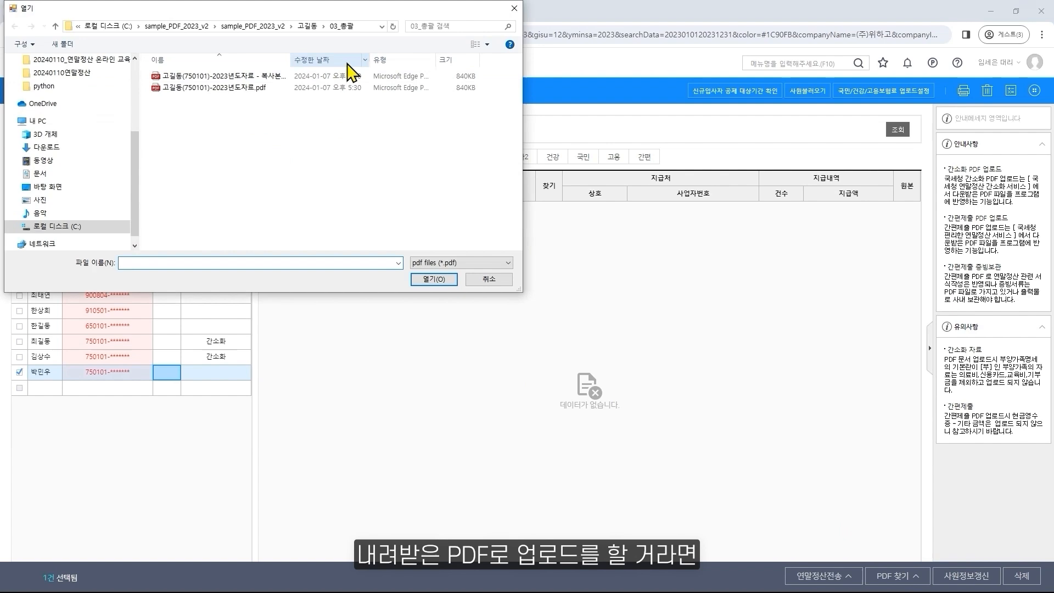
click(307, 26)
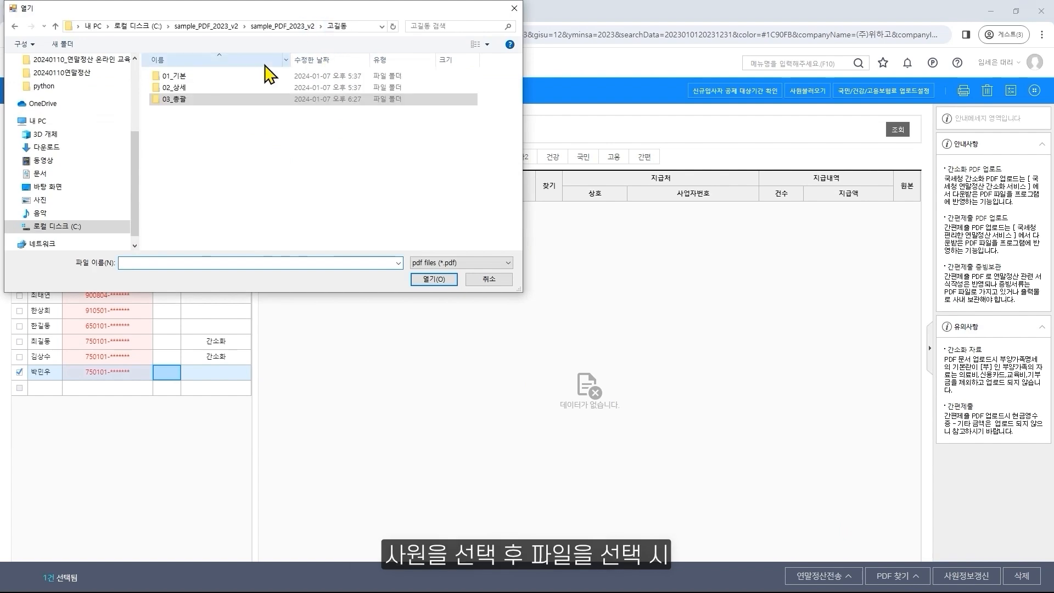
double_click(215, 89)
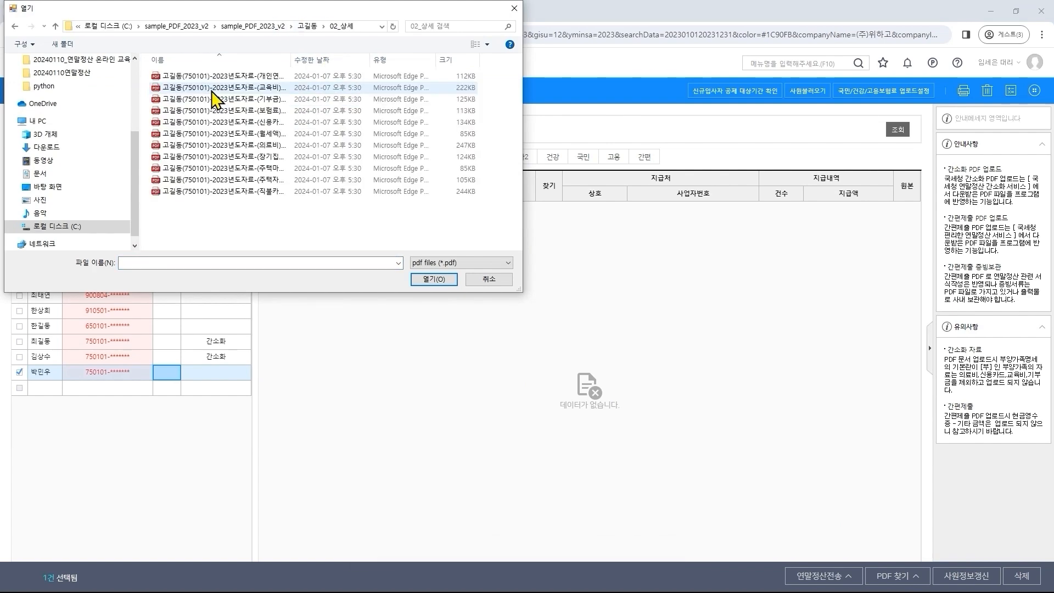
click(224, 82)
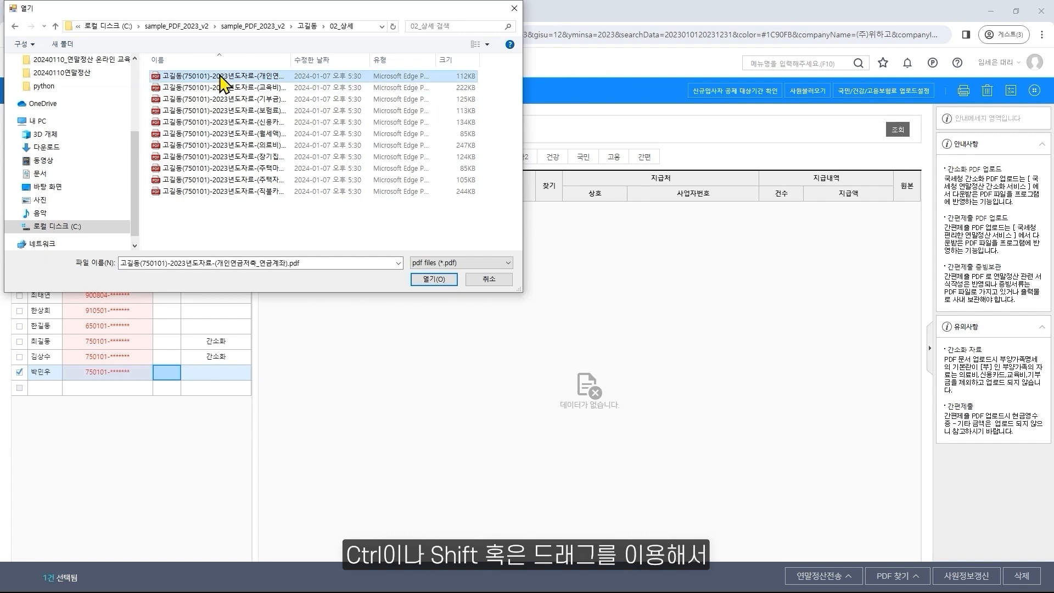
drag(258, 219, 274, 56)
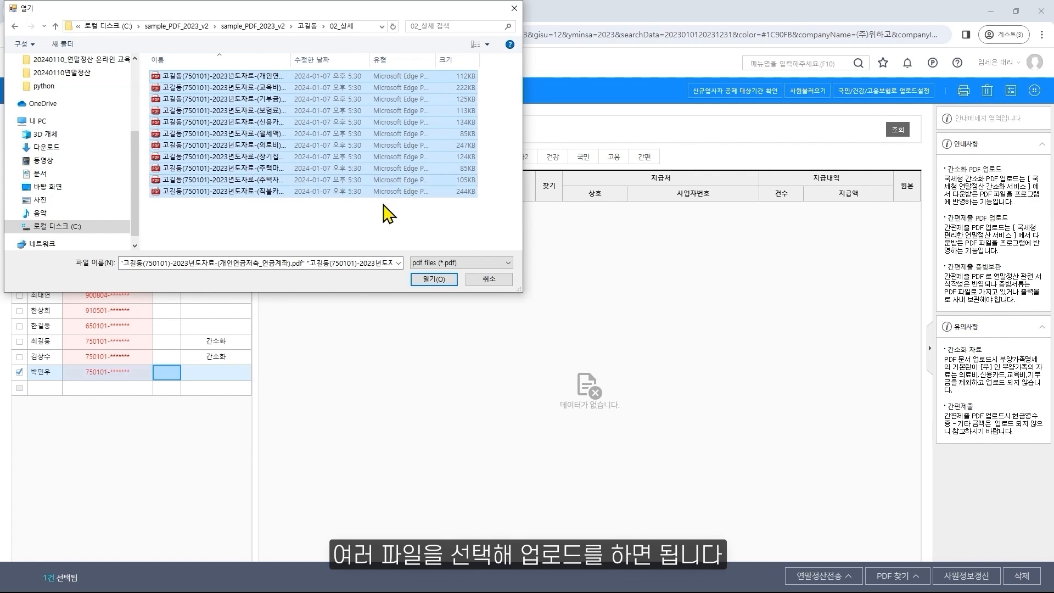
click(434, 279)
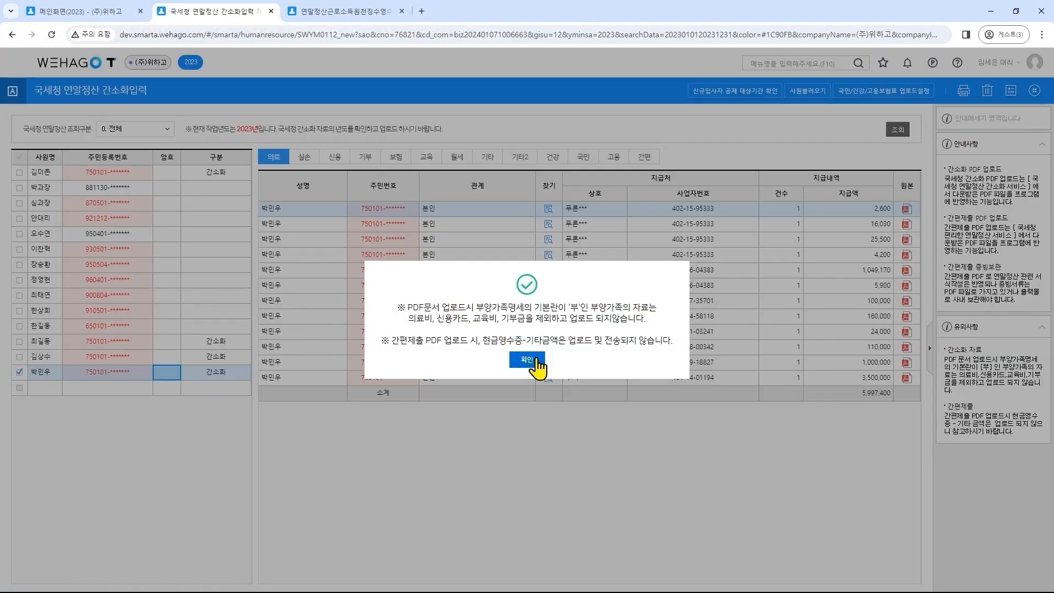
click(527, 360)
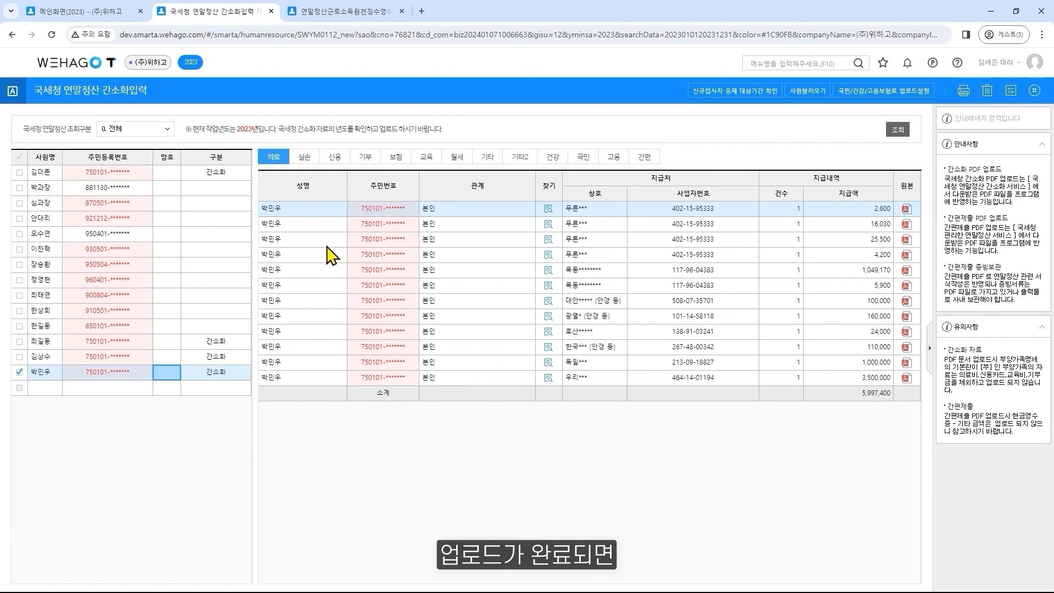
Review the first employee's imported 의료, 실손 and 신용 data, and check the deduction periods of new hires (신규입사자 공제 대상기간 확인)
click(231, 173)
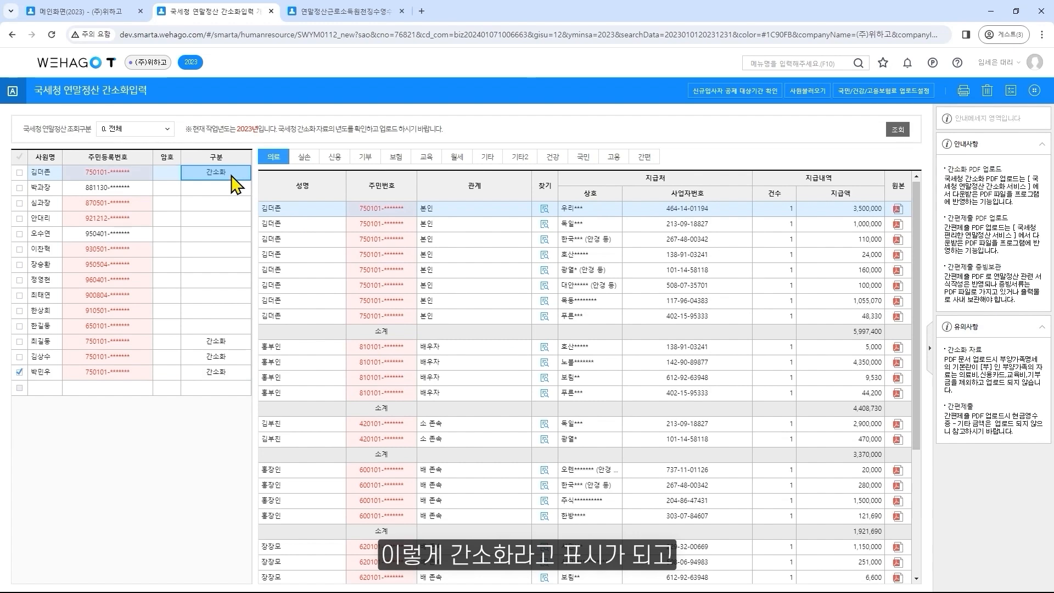
click(304, 159)
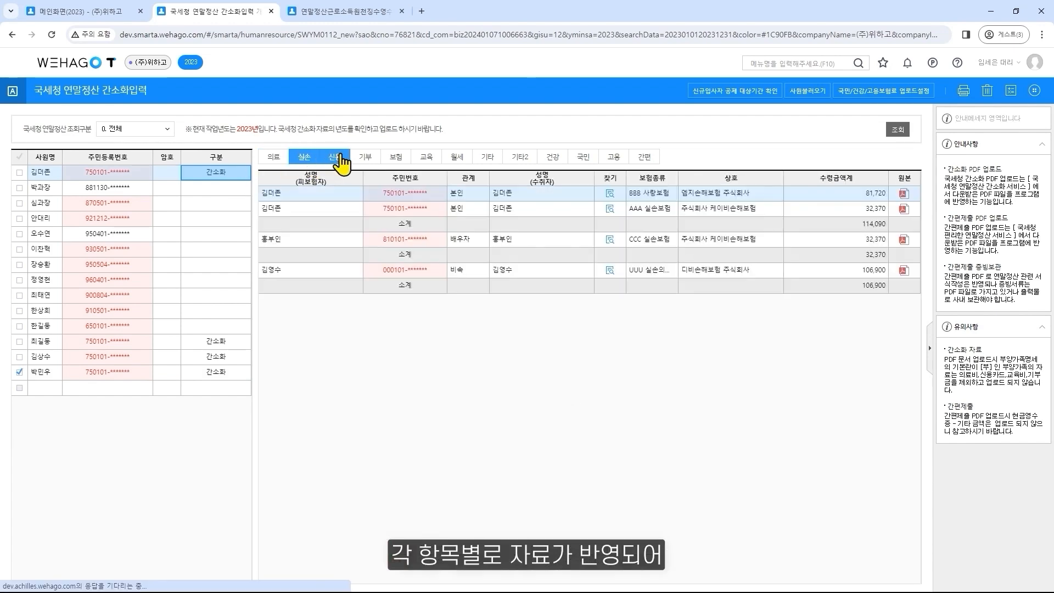
click(338, 158)
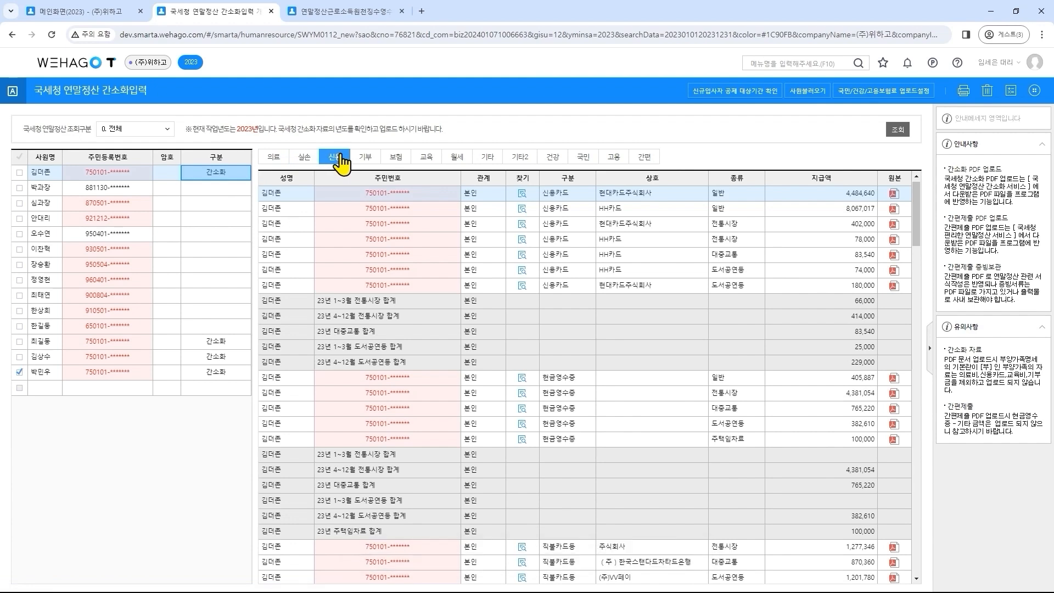
click(754, 98)
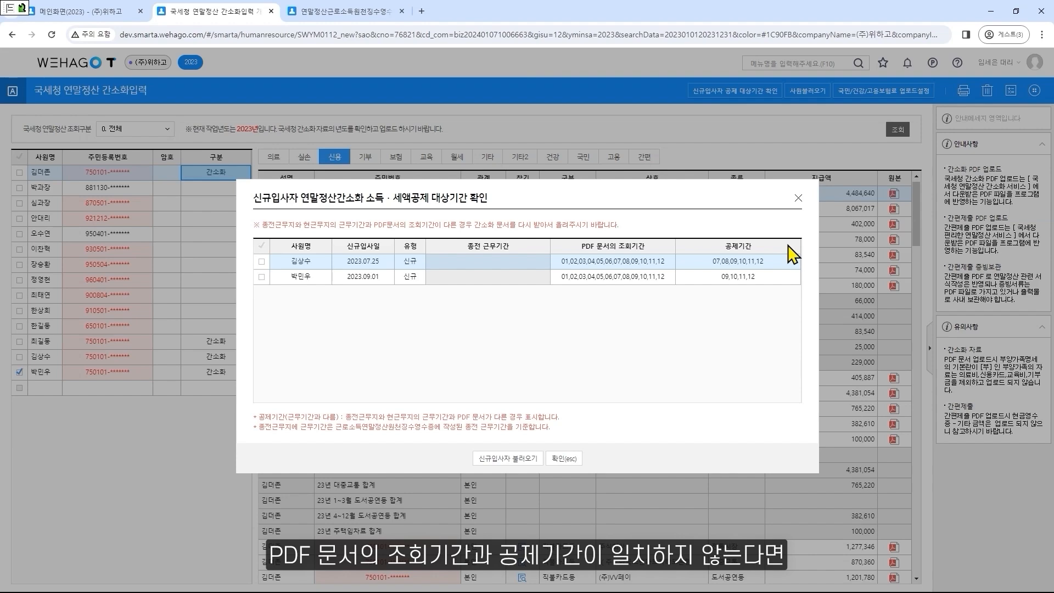
click(563, 460)
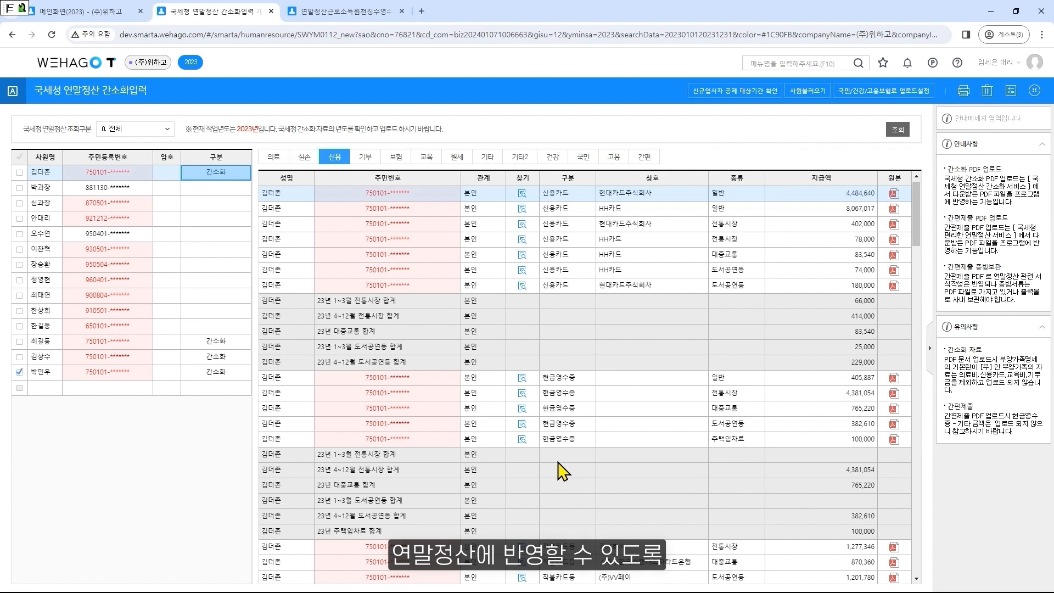
Send only the first listed employee's 간소화 data to the withholding receipt, also including 건강(장기요양)보험료, 고용보험료 and 국민연금보험료
click(19, 371)
click(20, 172)
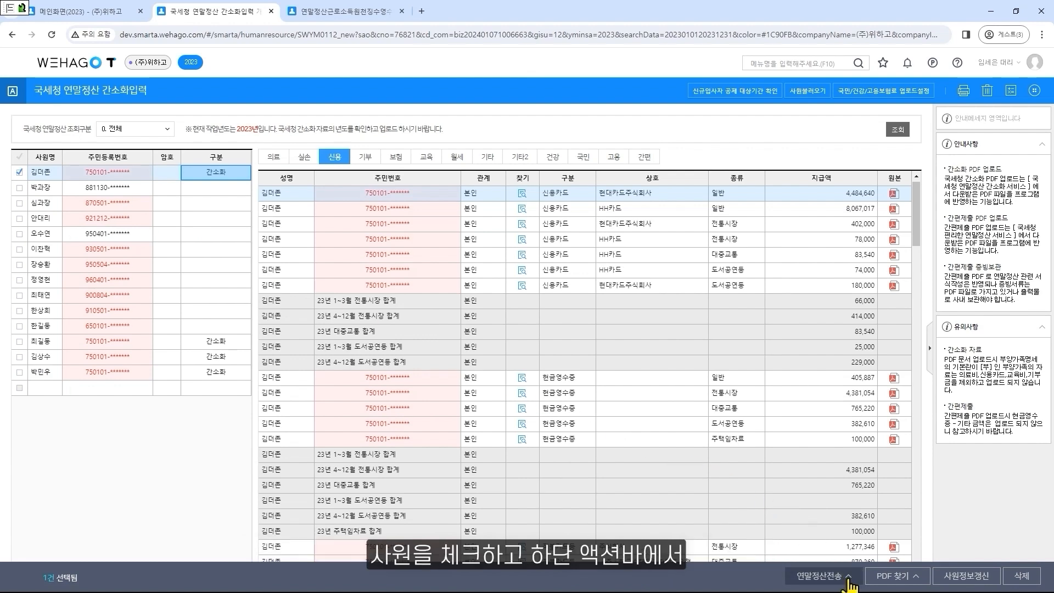
click(848, 579)
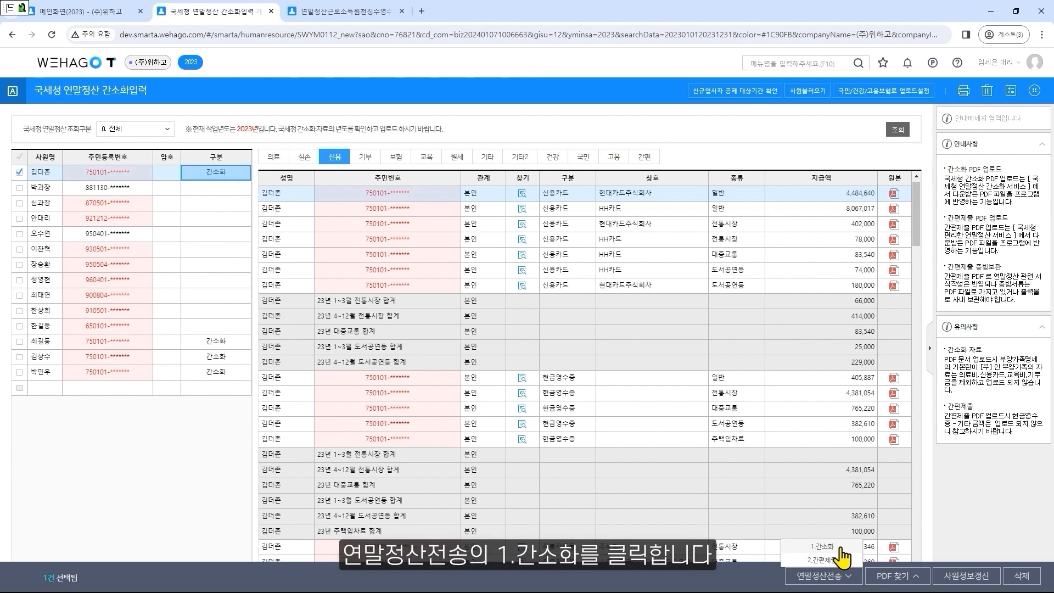
click(840, 547)
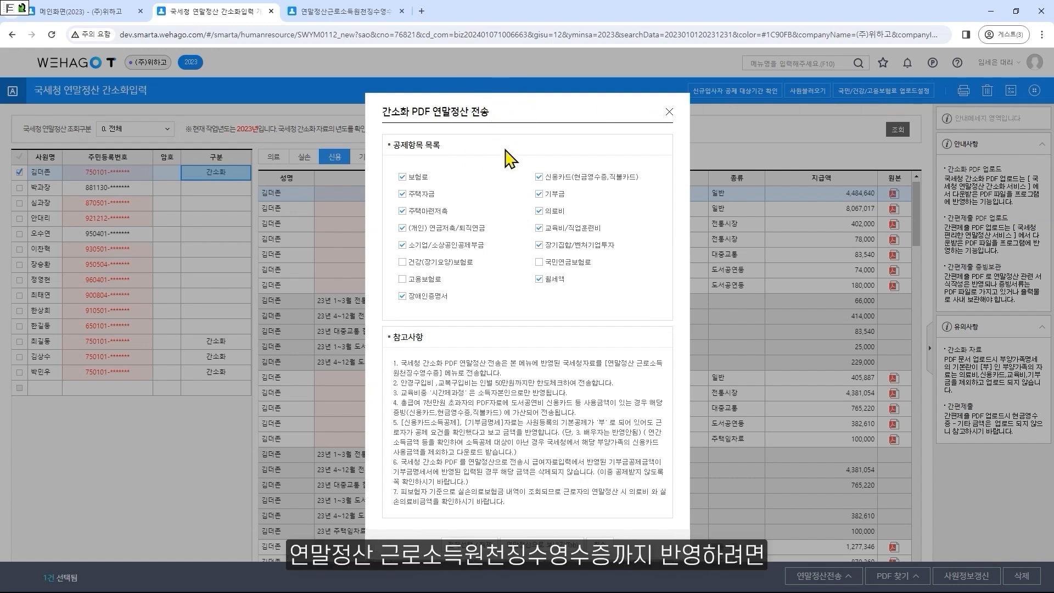
click(426, 266)
click(426, 278)
click(571, 268)
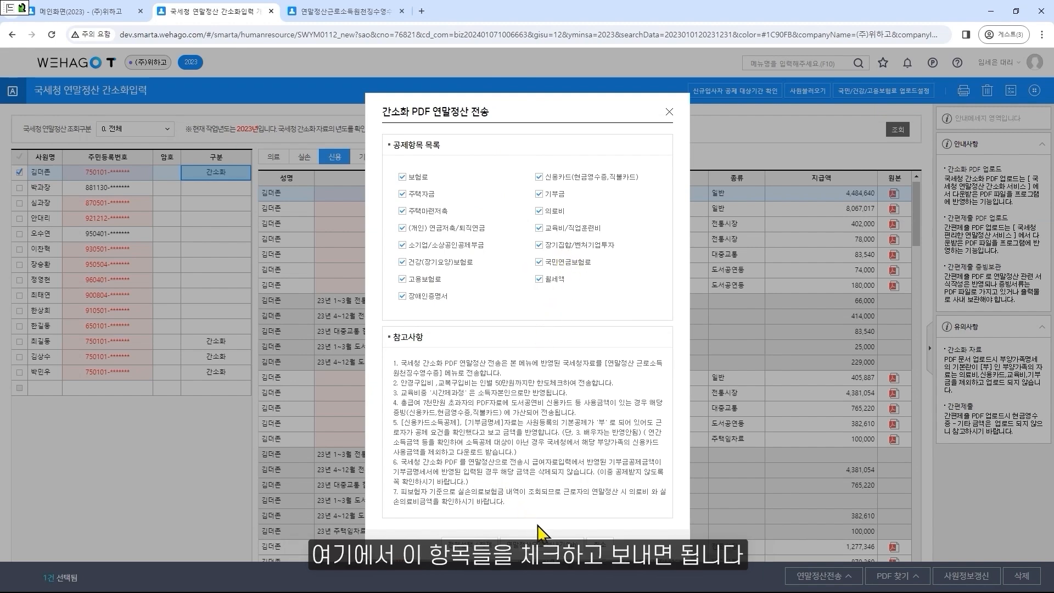
click(556, 545)
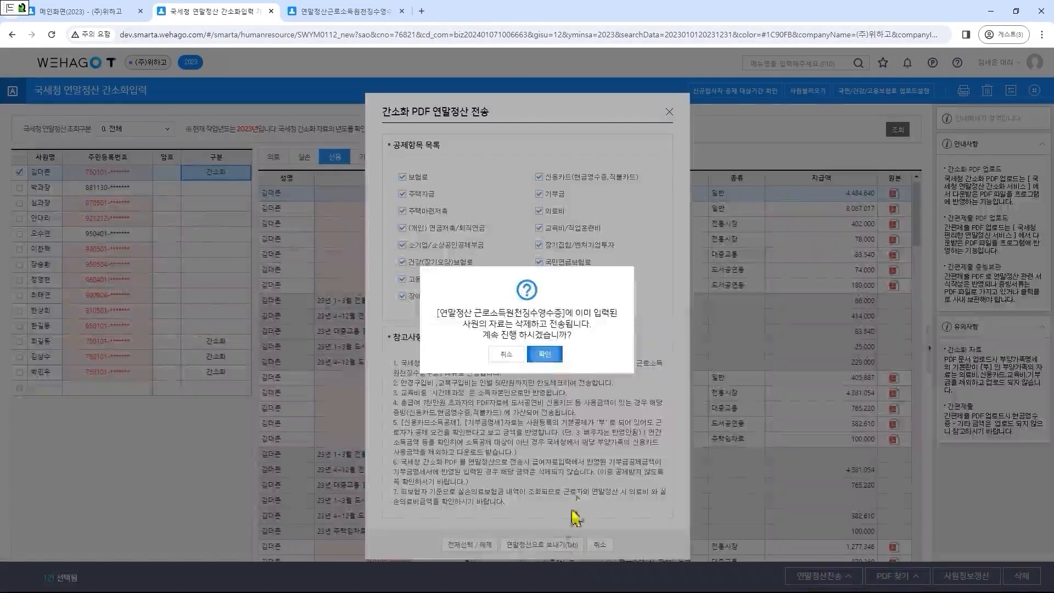
click(550, 358)
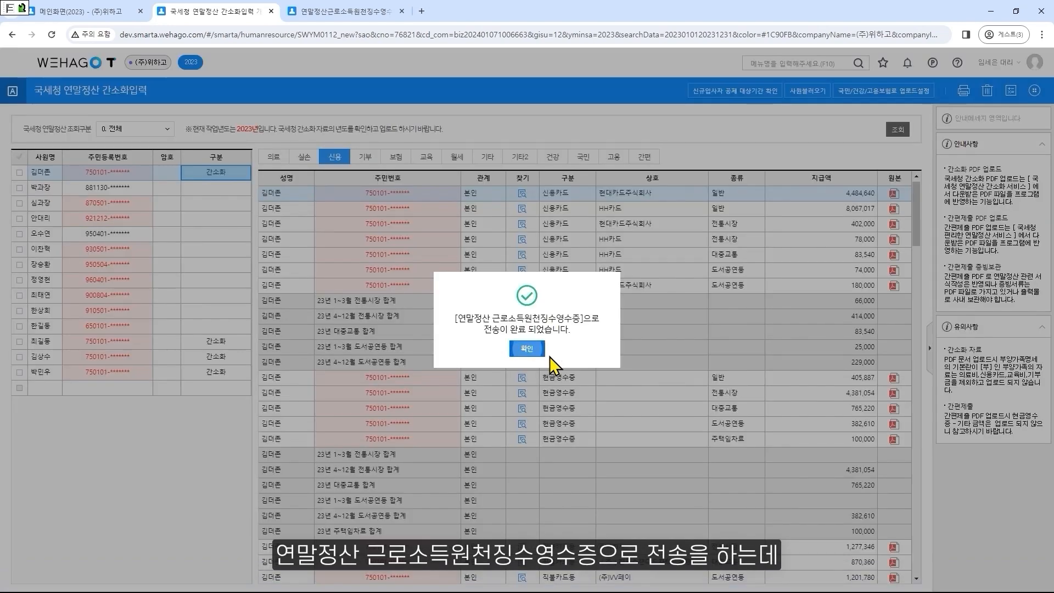
click(529, 350)
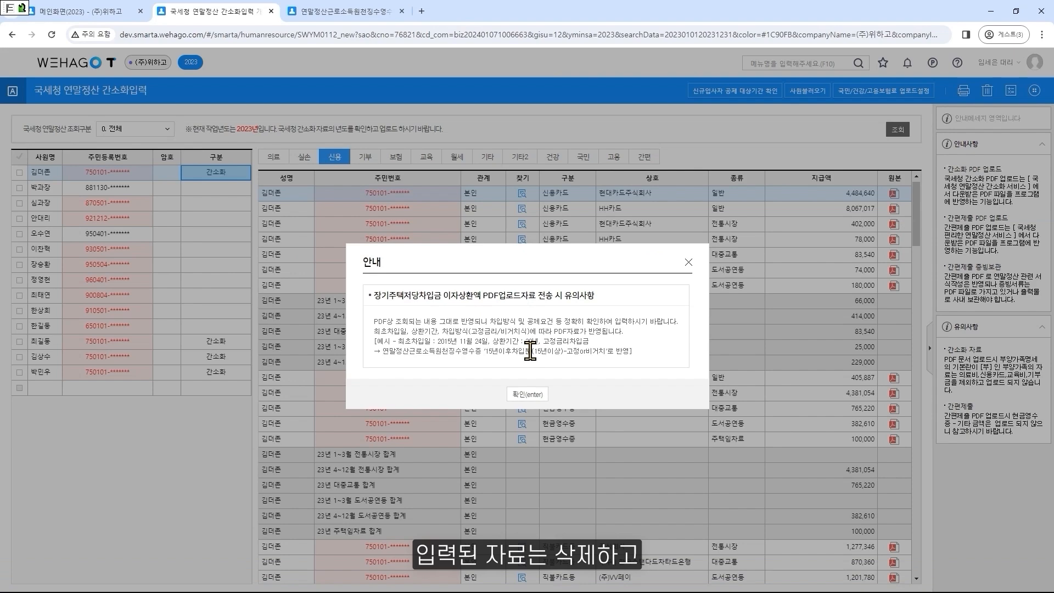
click(534, 394)
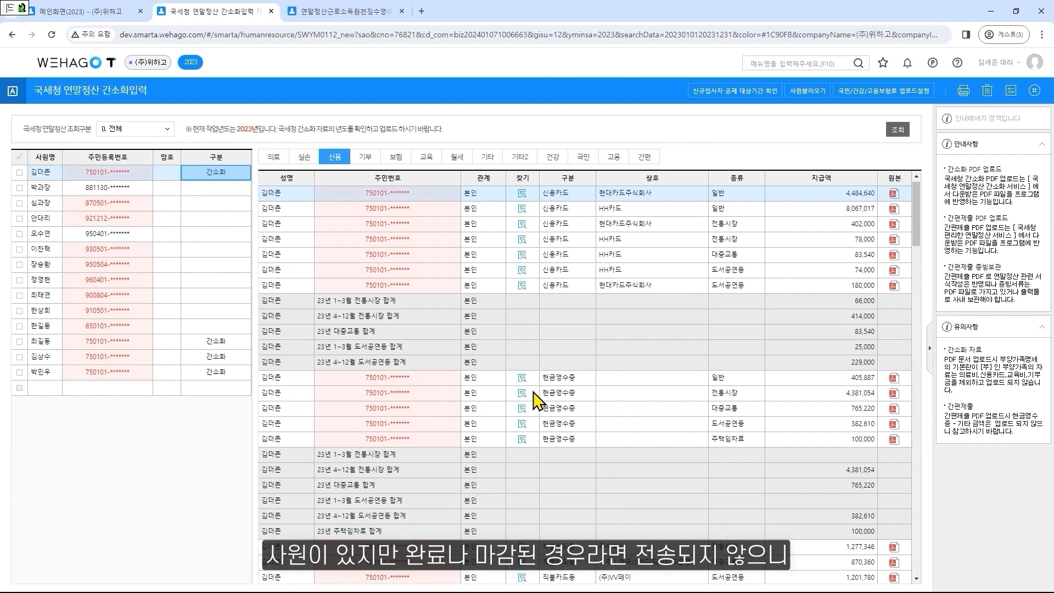
Reload the 연말정산근로소득원천징수영수증 and check the first employee's 국세청간소화 rows for health, long-term care, pension and employment insurance under 급여명세
click(341, 13)
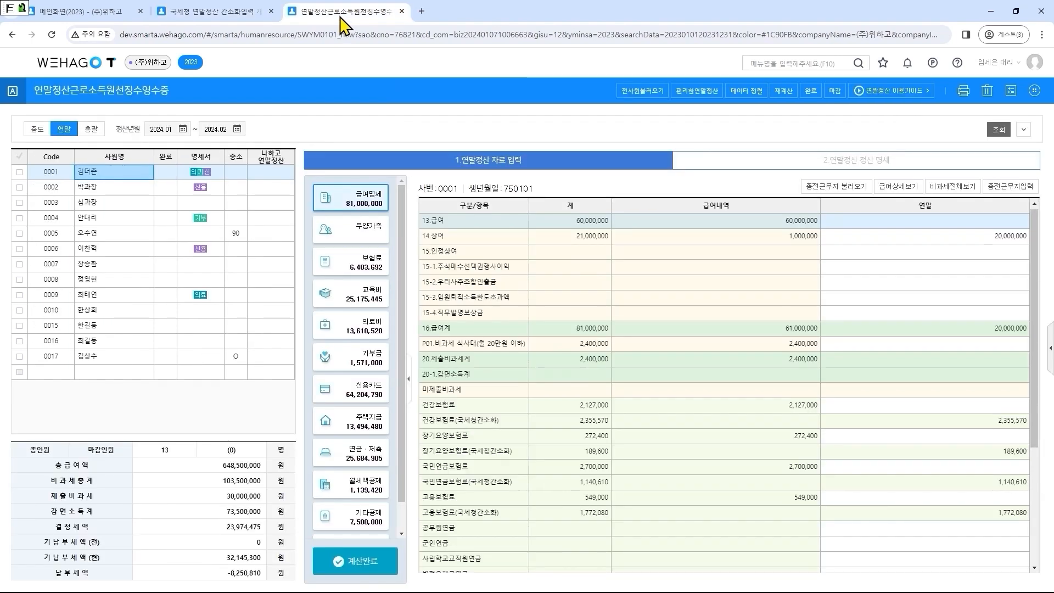
click(996, 130)
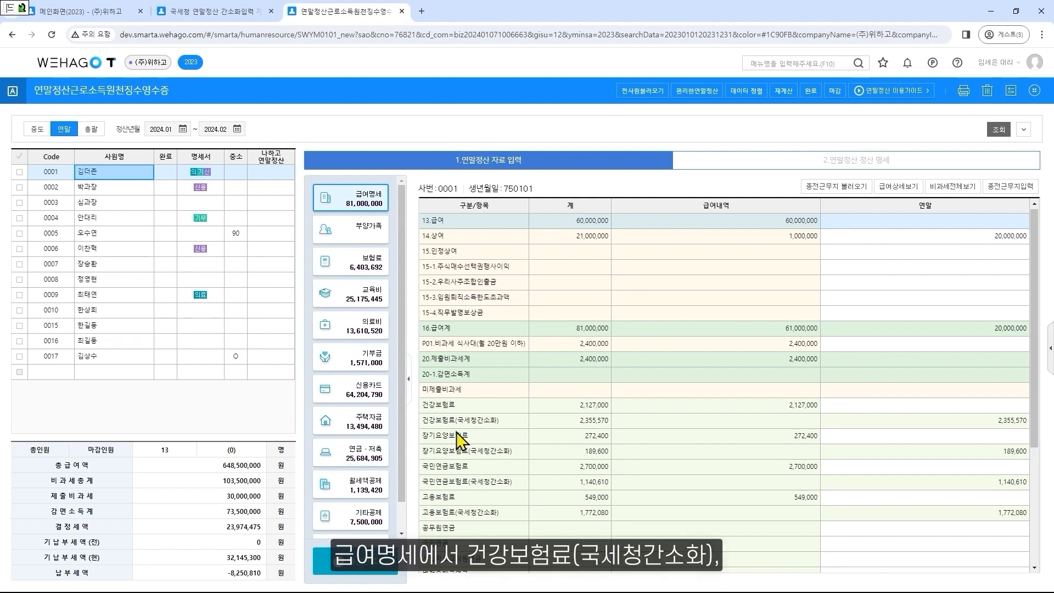
click(511, 422)
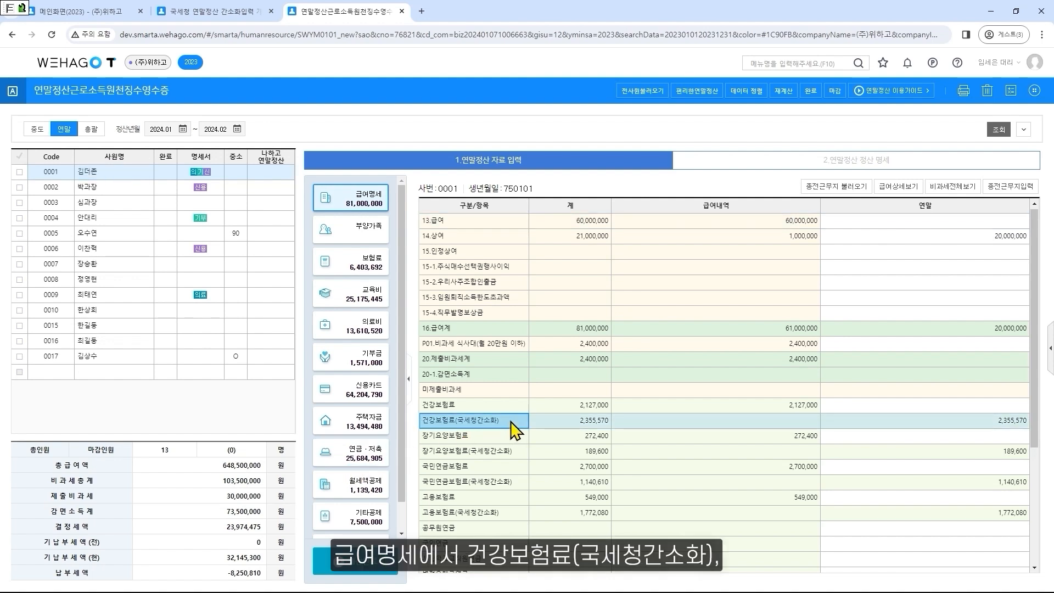
click(514, 452)
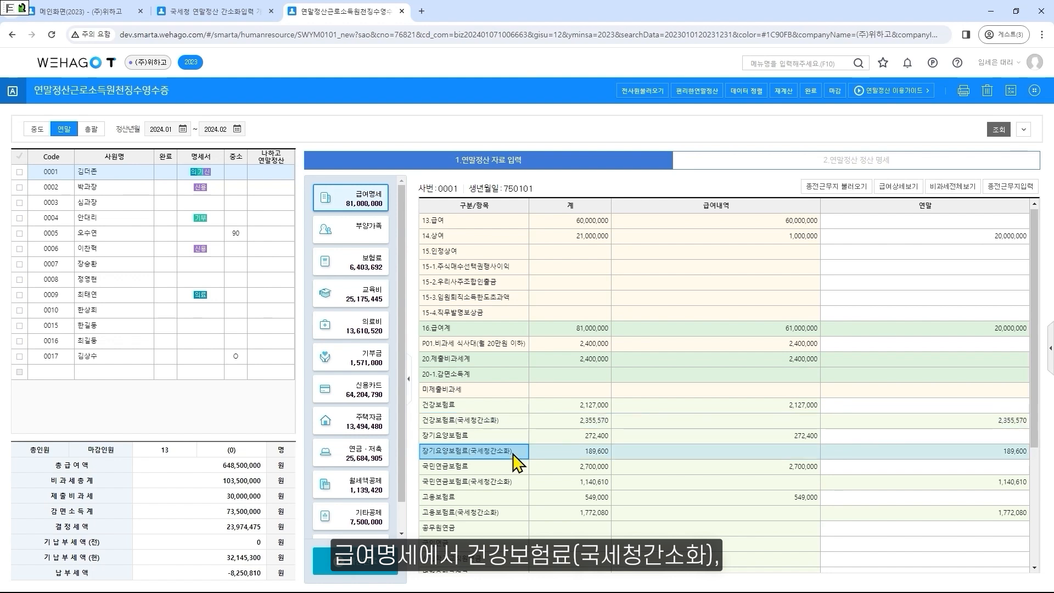
click(513, 485)
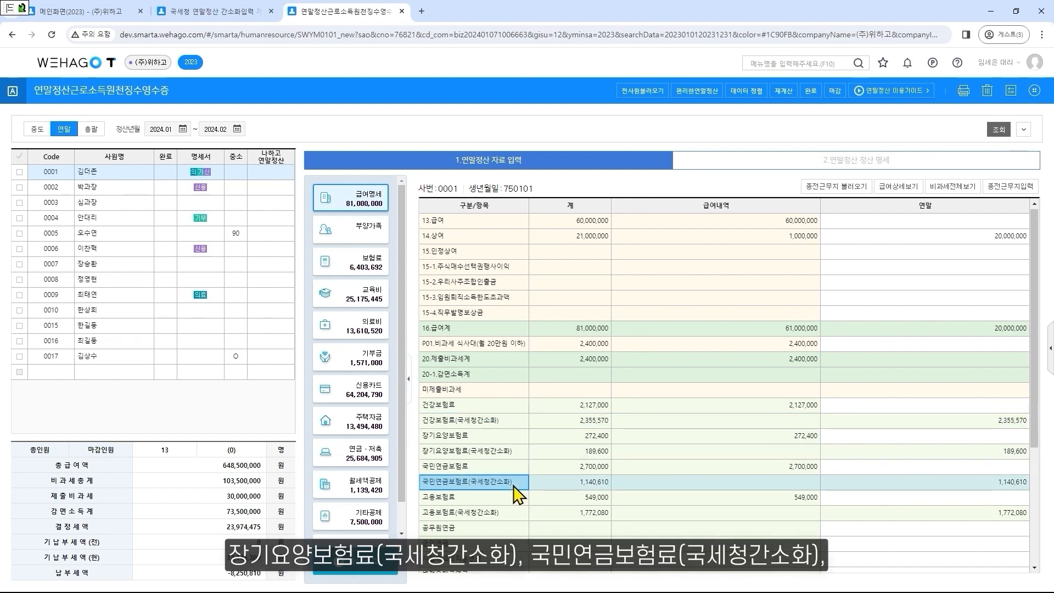
click(513, 517)
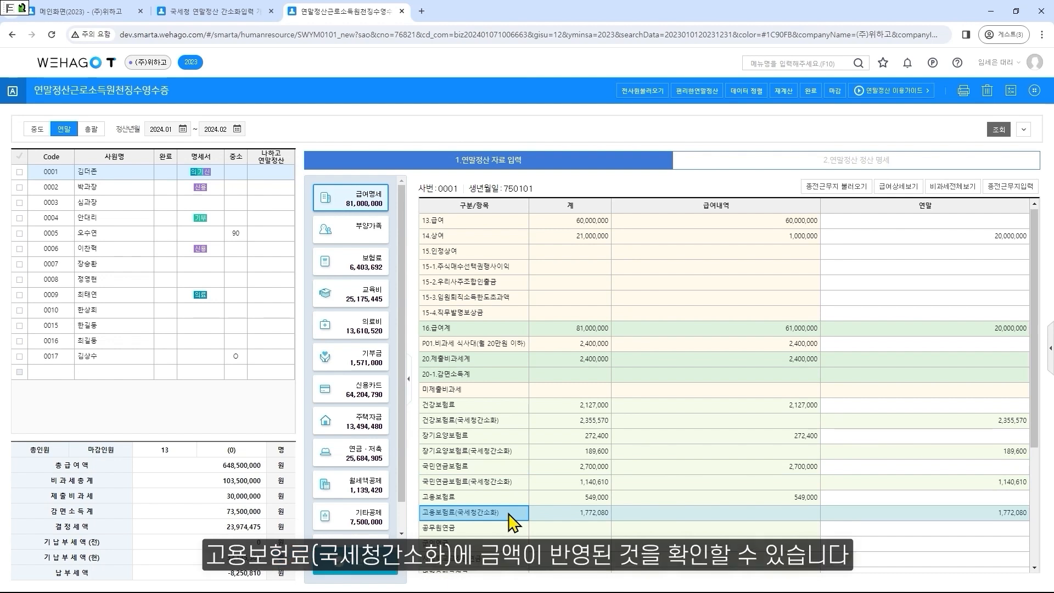
Review the first employee's settlement details (연말정산 정산 명세) and the health insurance breakdown, including its 적용 상태
click(836, 173)
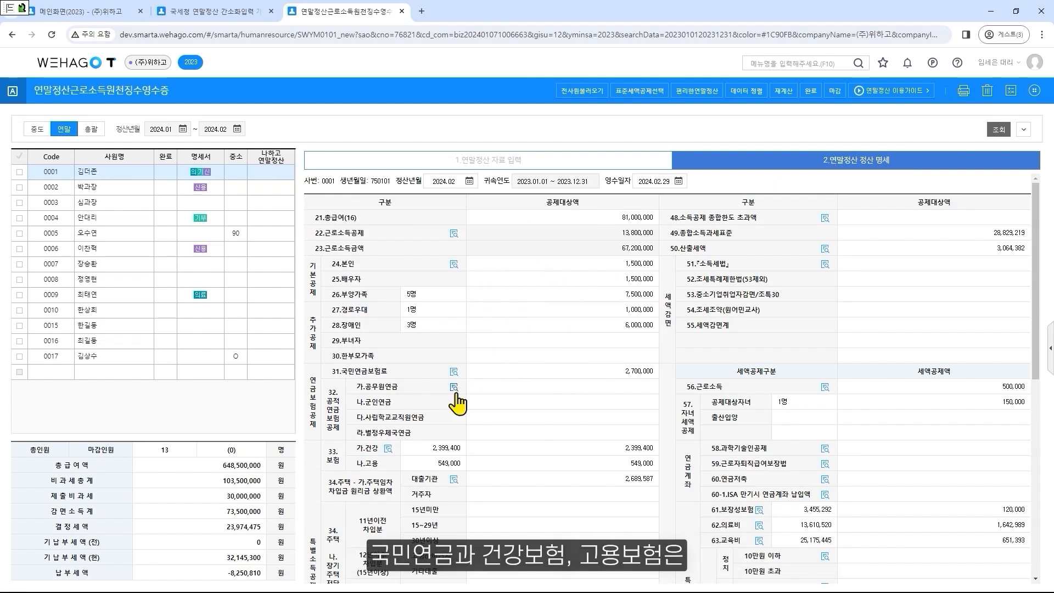
click(389, 449)
scroll(387, 354, down, 5)
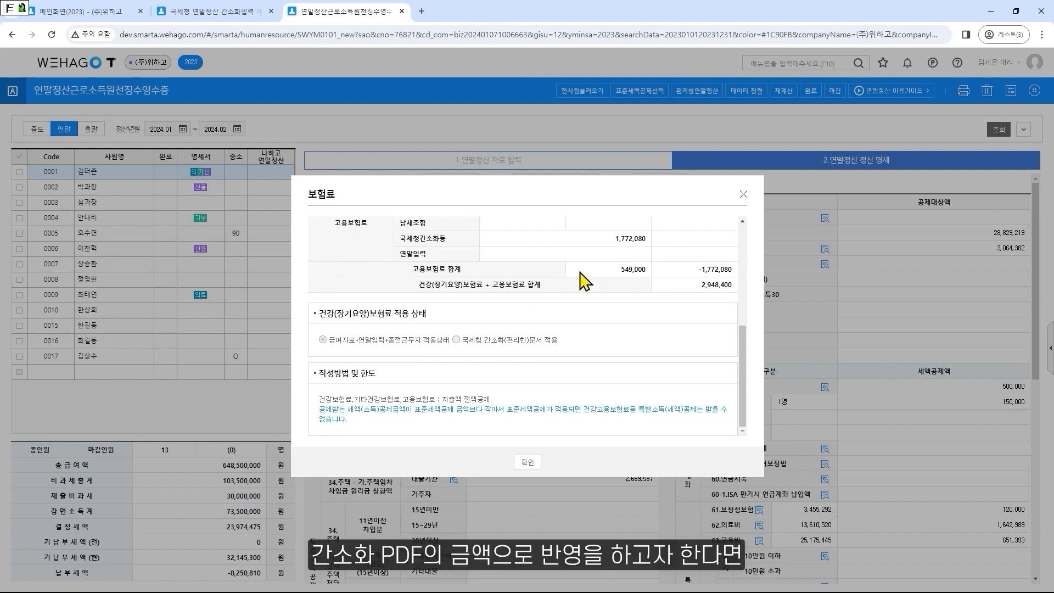
click(744, 194)
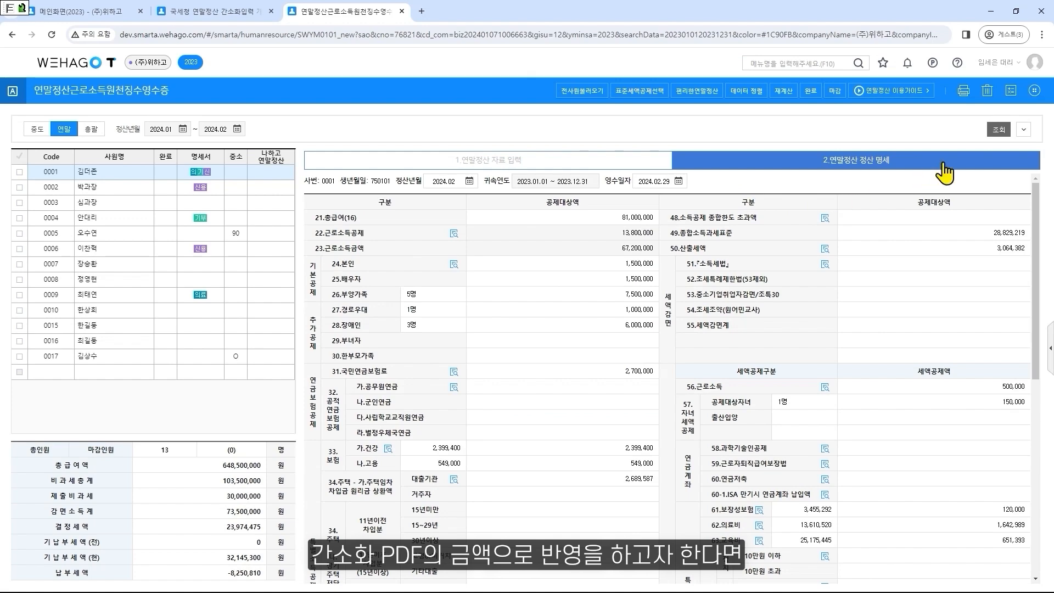
Set the first employee's 국세청 간소화PDF 국민연금, 건강(장기요양) and 고용보험료 application options all to 반영함
click(1035, 90)
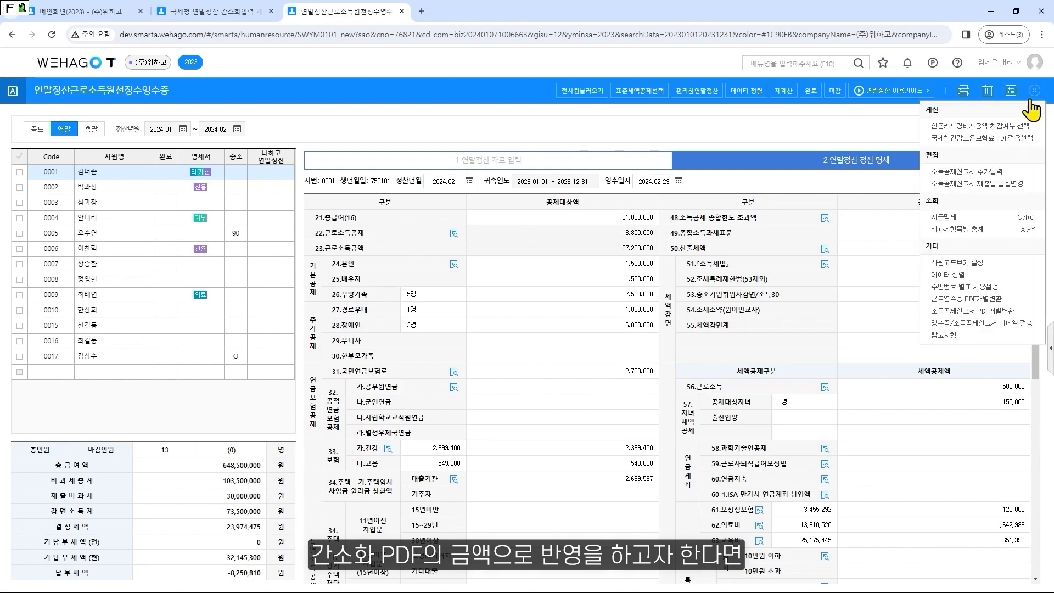
click(1037, 141)
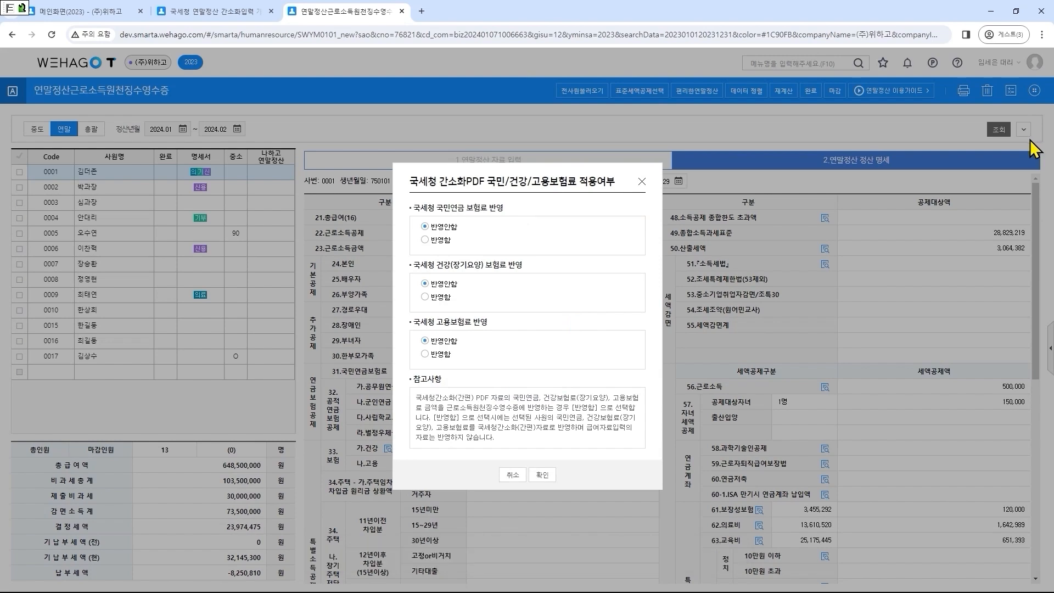
click(424, 240)
click(425, 297)
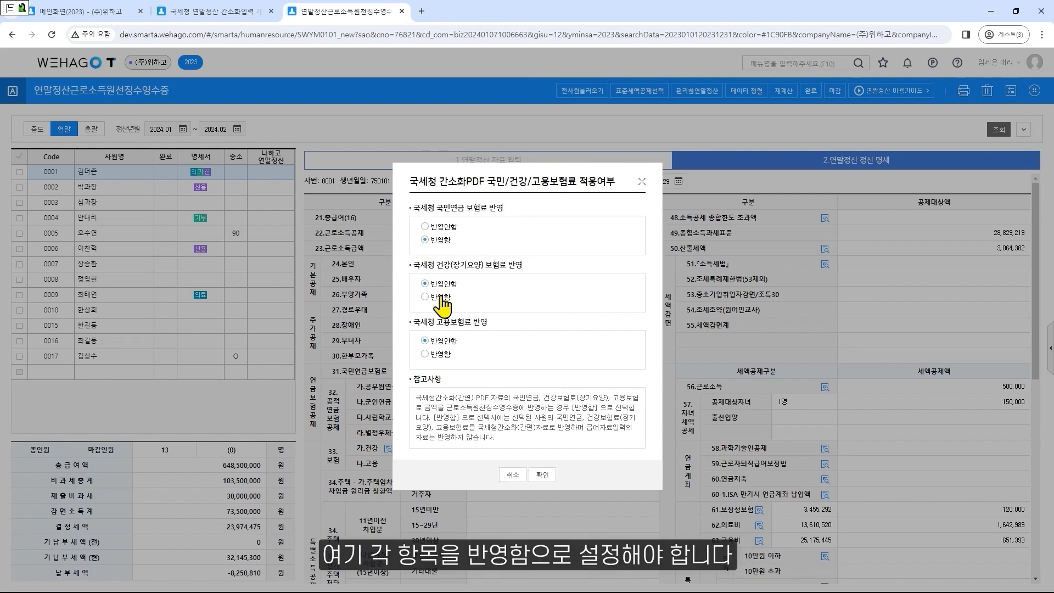
click(437, 356)
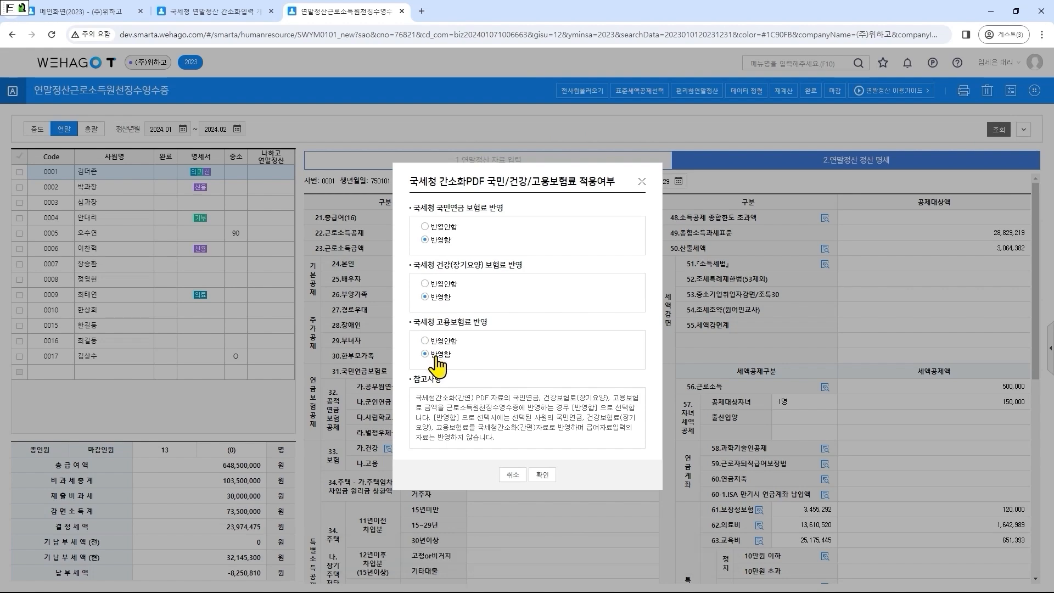
click(542, 476)
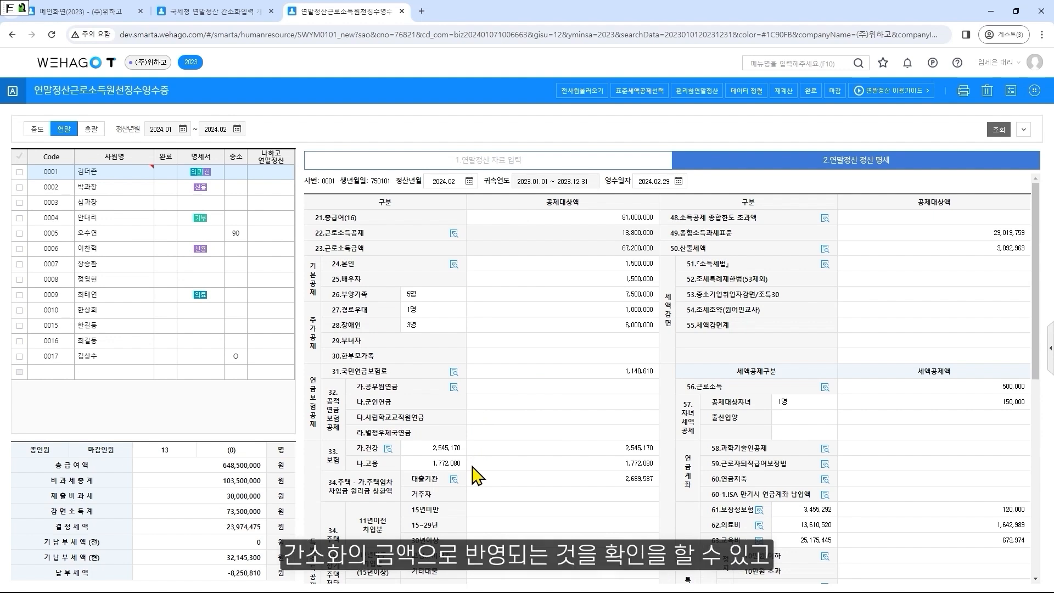
Recheck the health insurance breakdown and its 적용 상태, and read the red marker's note beside the first employee's name
click(388, 448)
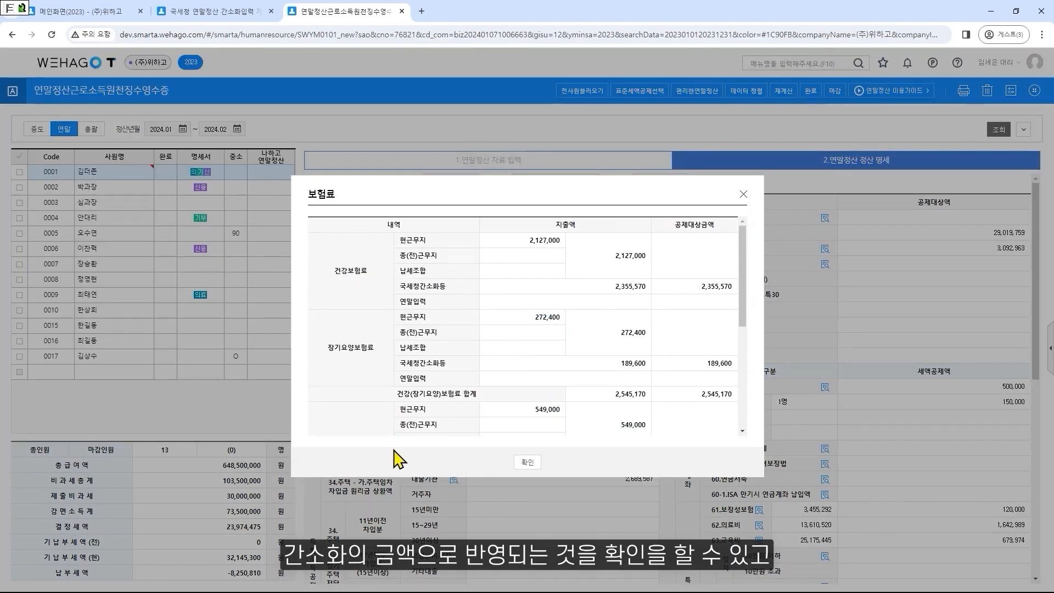
scroll(424, 368, down, 5)
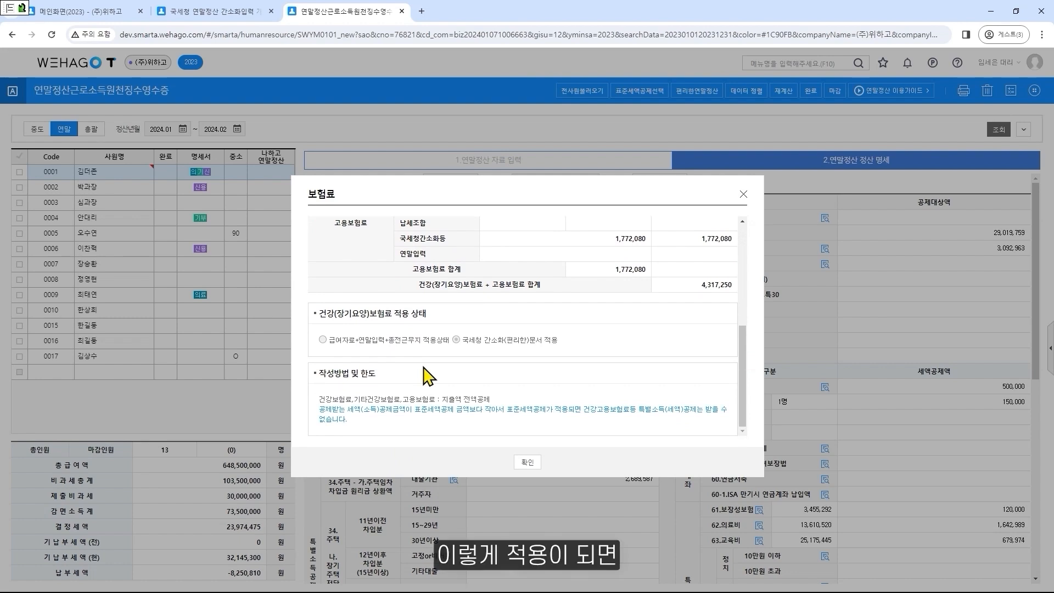
click(524, 462)
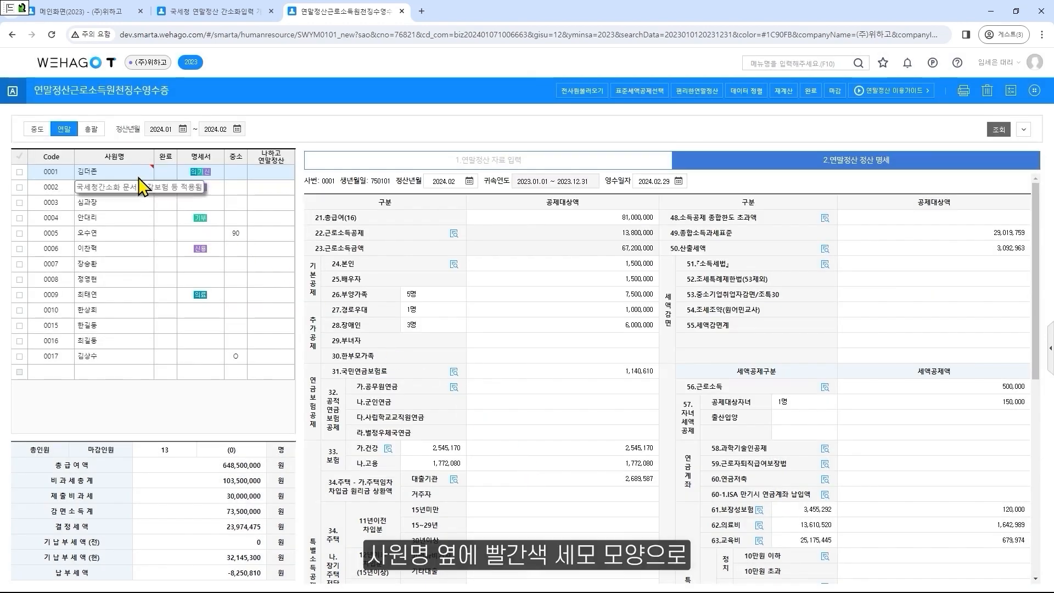
mouse_move(148, 172)
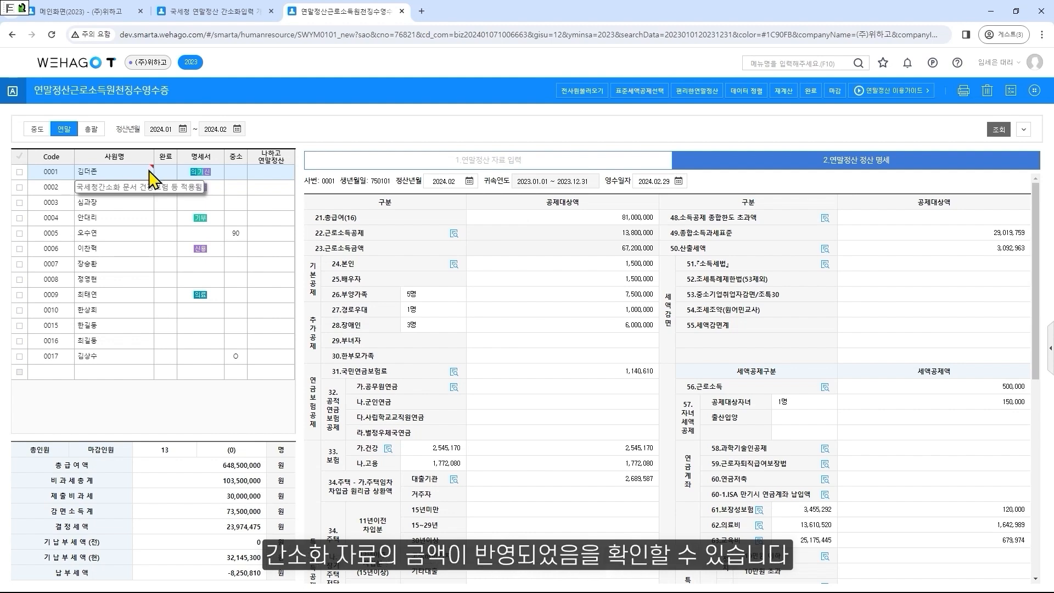
click(149, 172)
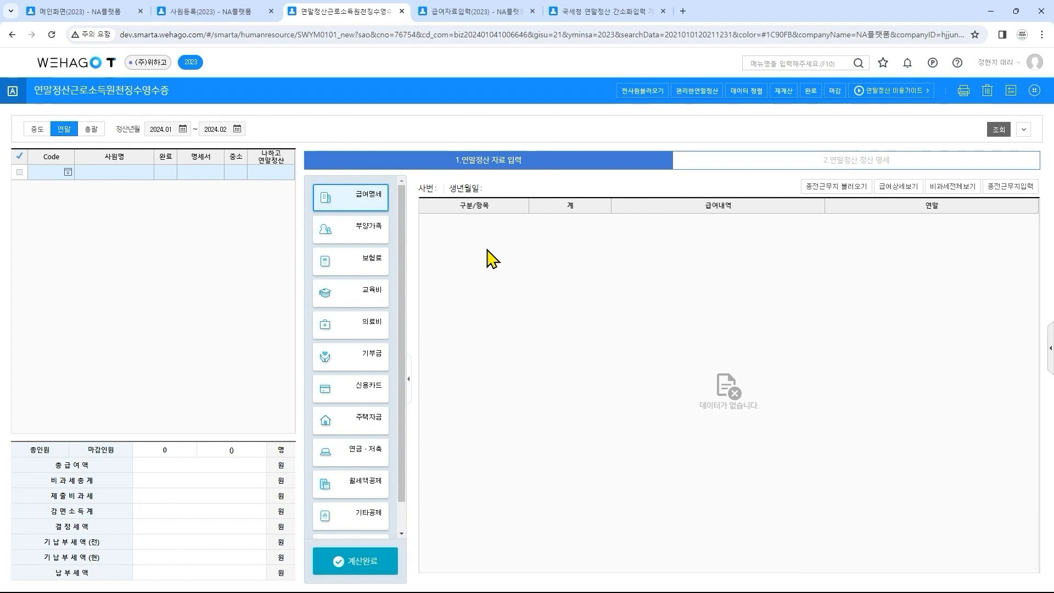
Load all continuing employees into the empty 연말 list of the withholding receipt with 전사원불러오기
click(68, 172)
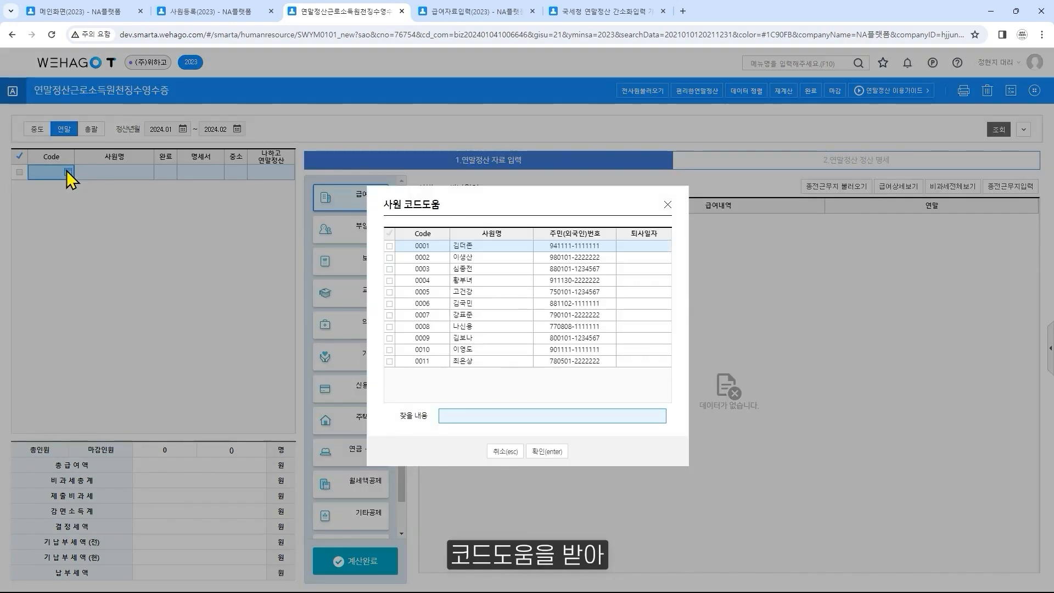
click(505, 452)
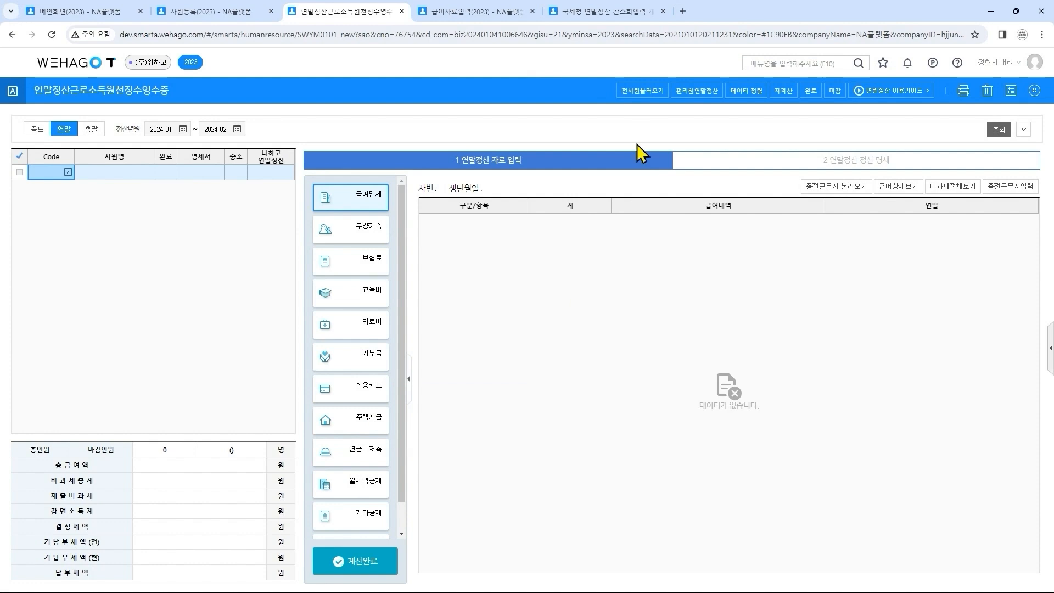
click(651, 94)
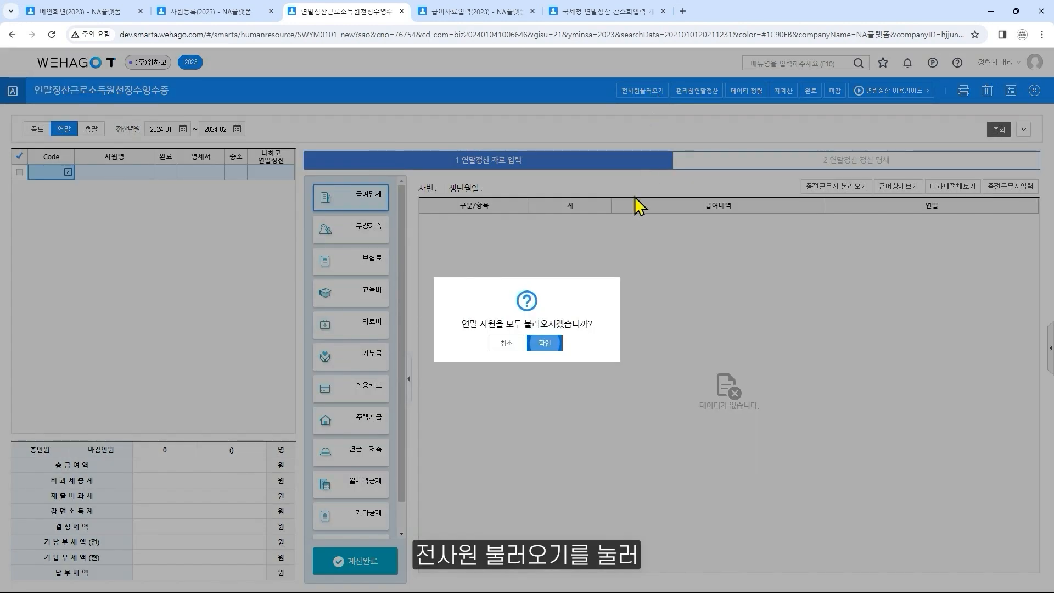
click(545, 344)
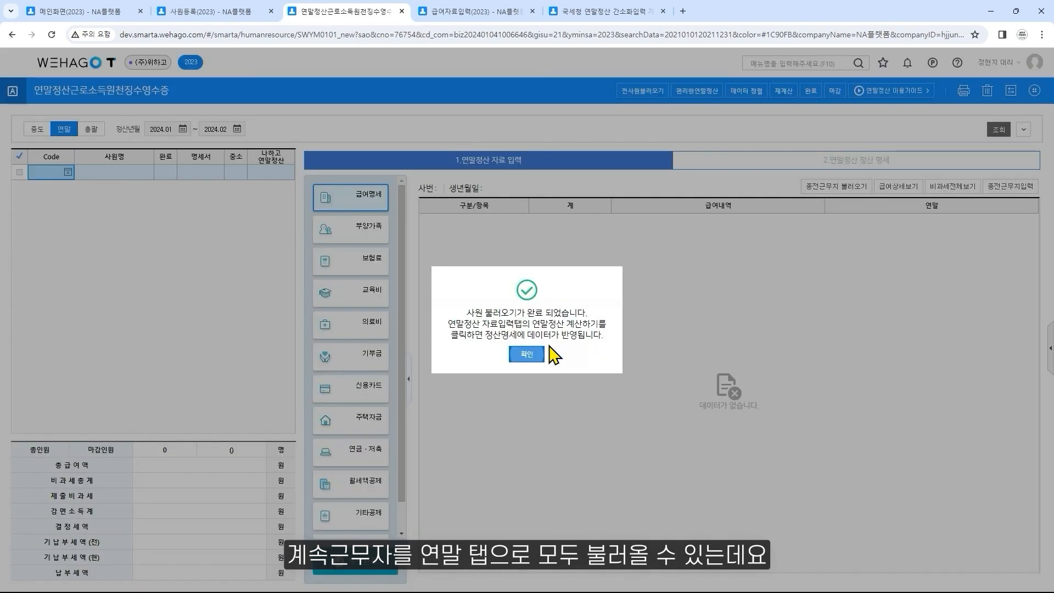
click(533, 360)
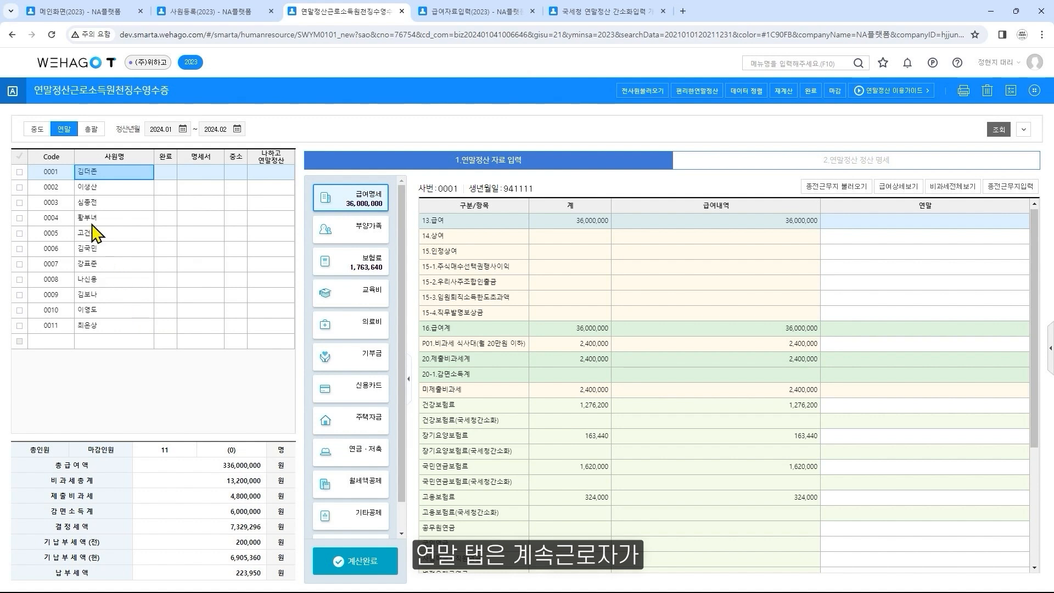
Look through the 중도 and 총괄 employee lists, and switch to 급여자료입력
click(35, 131)
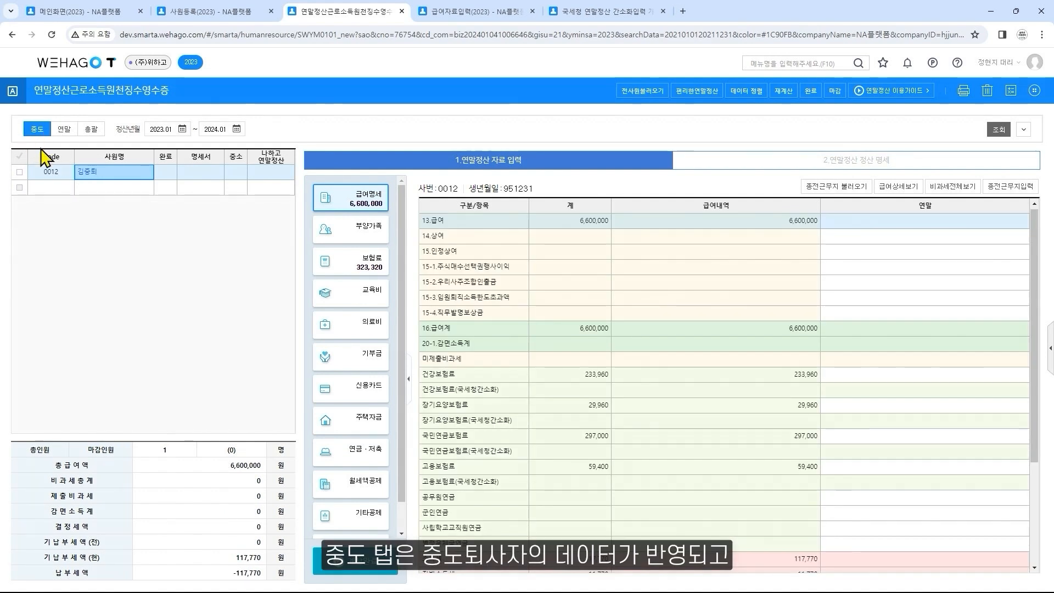
click(96, 131)
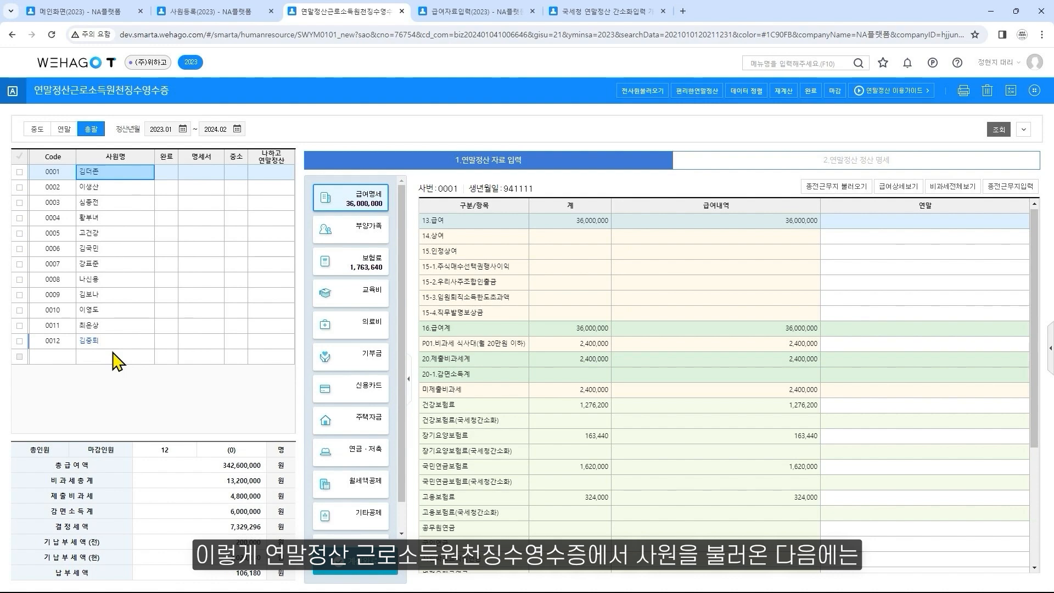
click(505, 12)
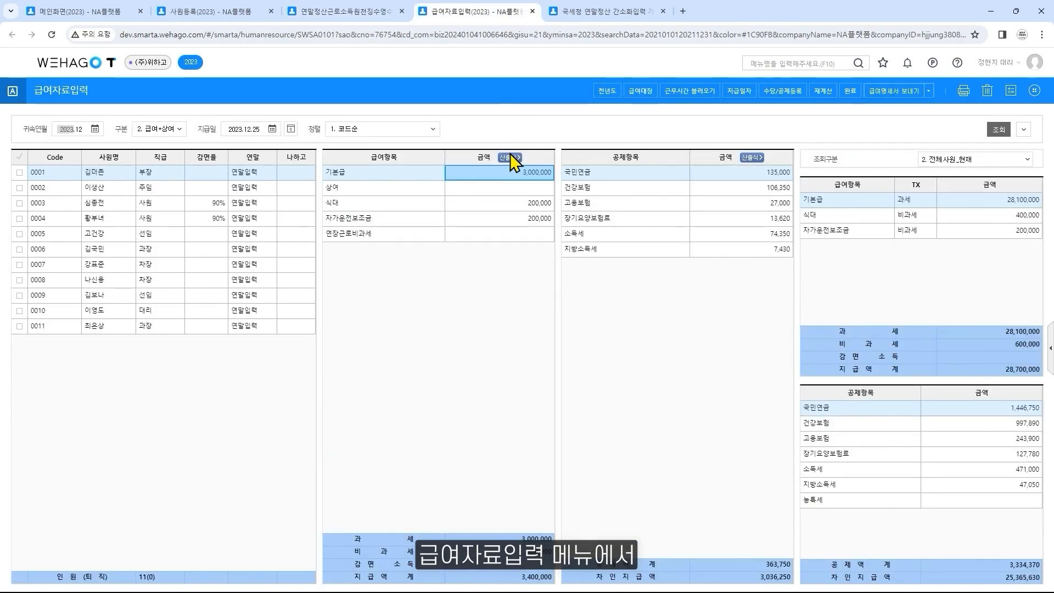
Try to edit the first employee's 기본급 amount, dismiss the notice, and return to 연말정산근로소득원천징수영수증
click(511, 175)
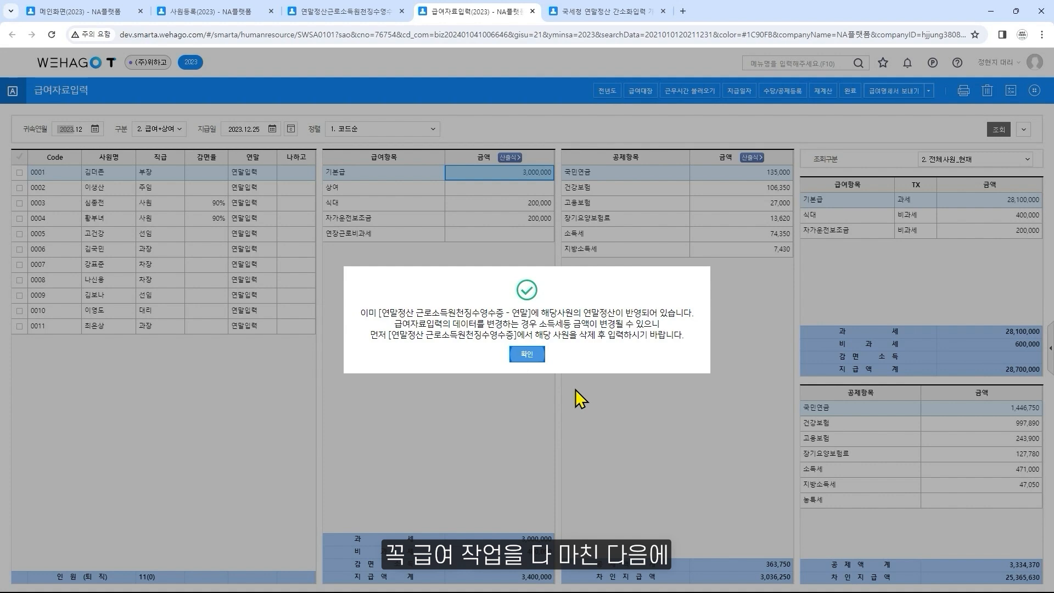
click(527, 354)
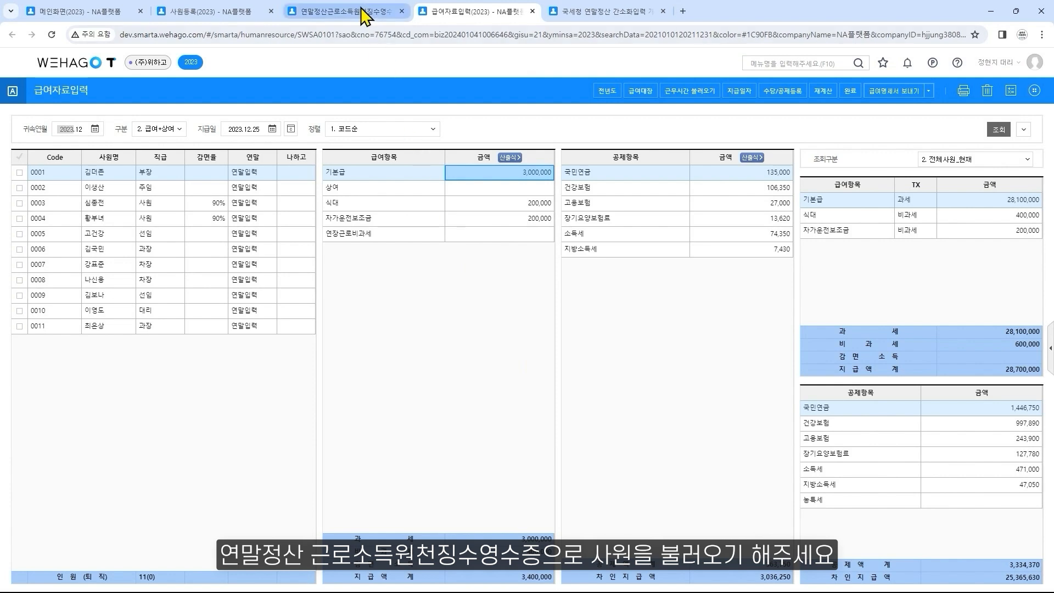
click(363, 14)
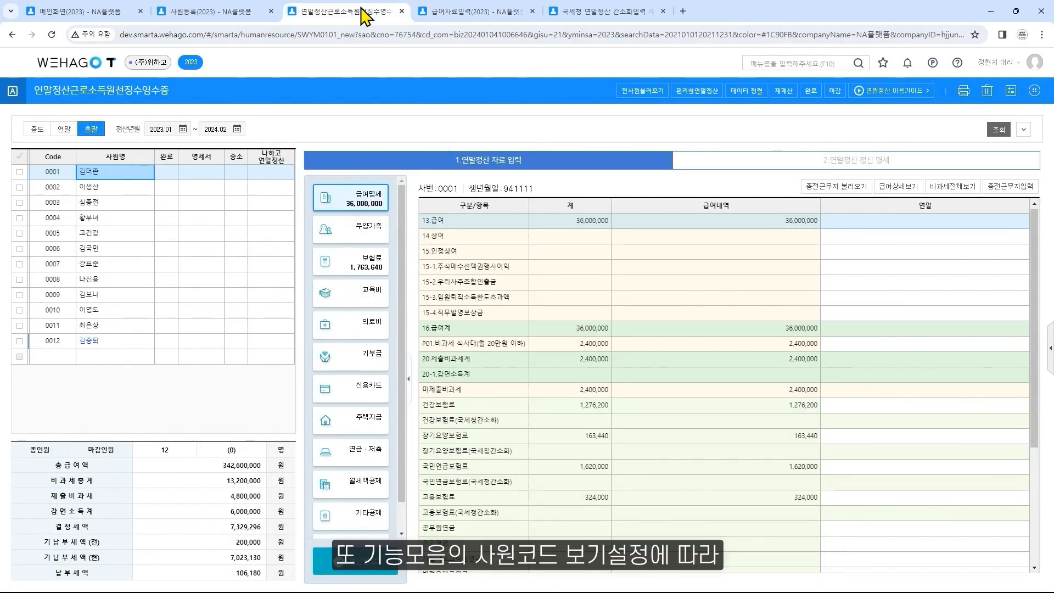
Review the choices in 사원코드보기 설정 and the sort orders in 데이터 정렬, closing both without changes
click(1034, 90)
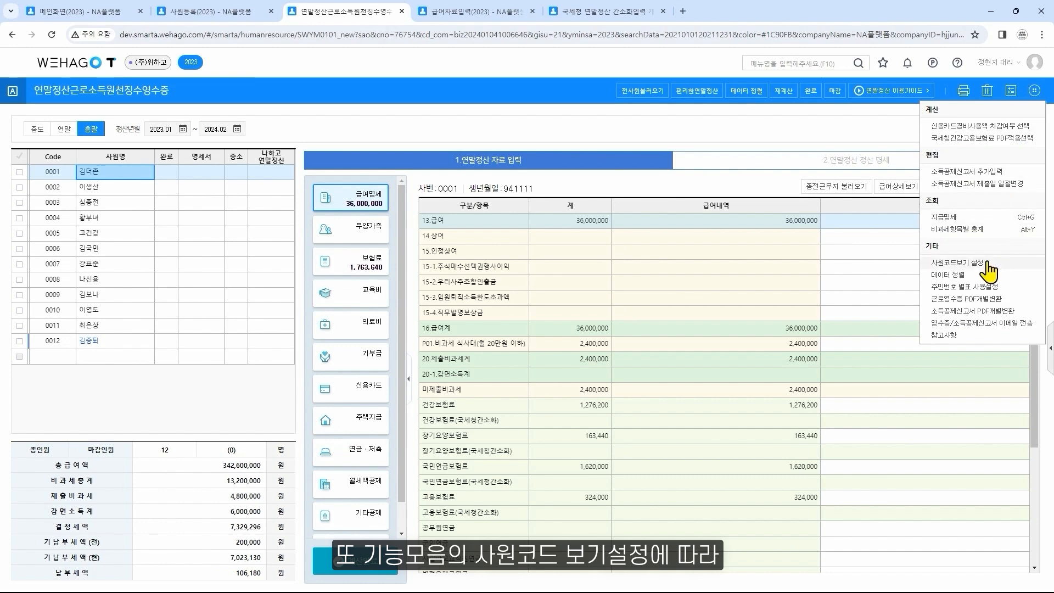
click(959, 262)
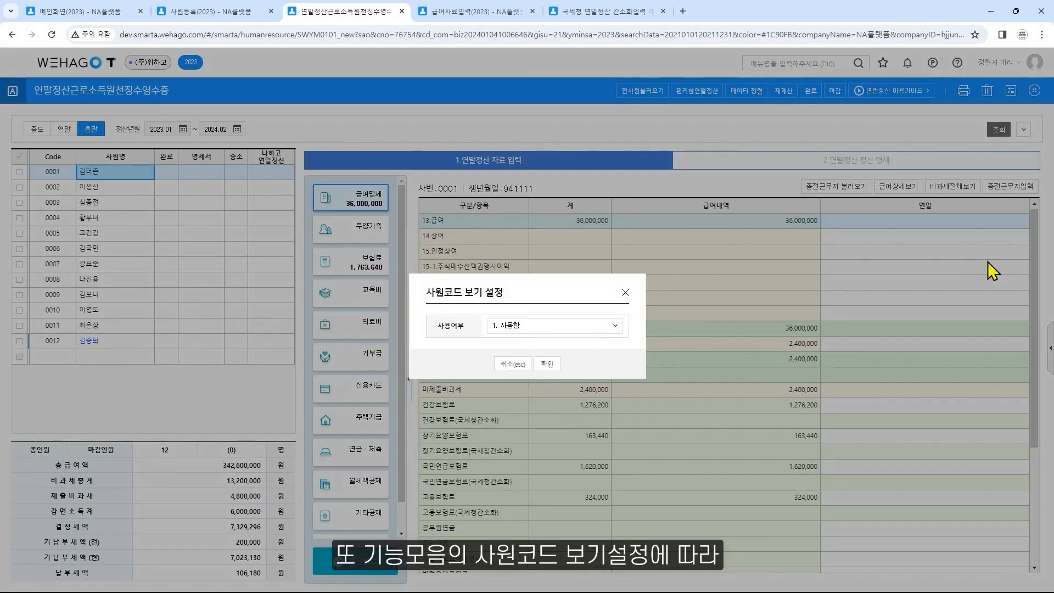
click(613, 325)
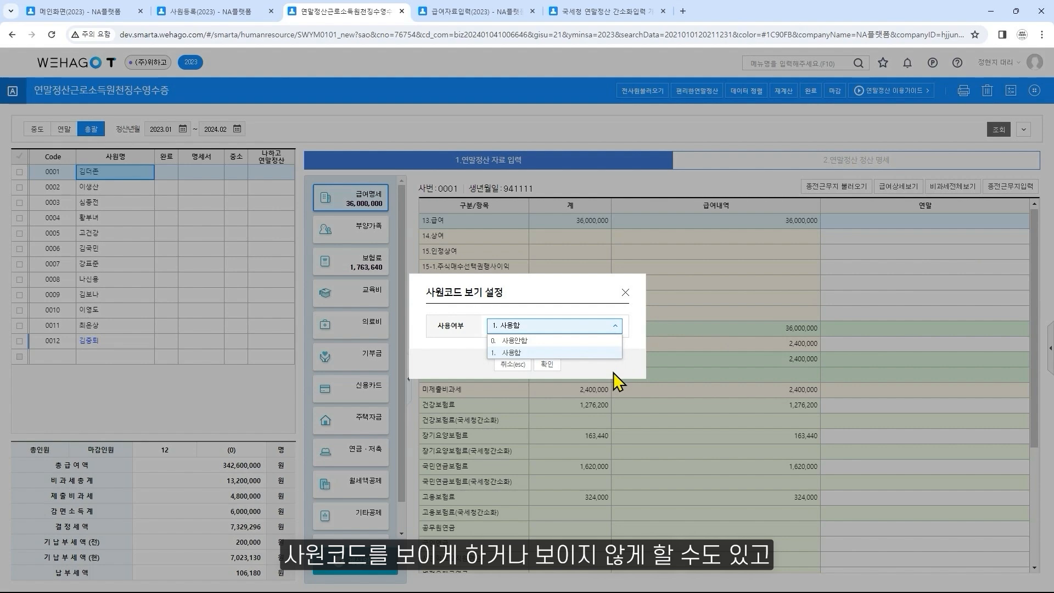
click(625, 292)
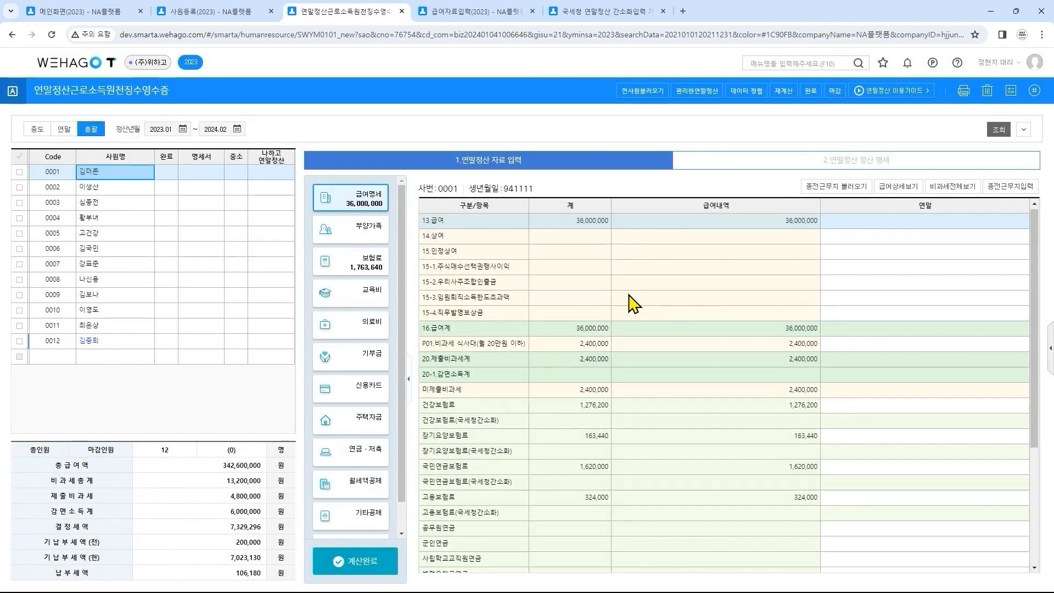
click(746, 93)
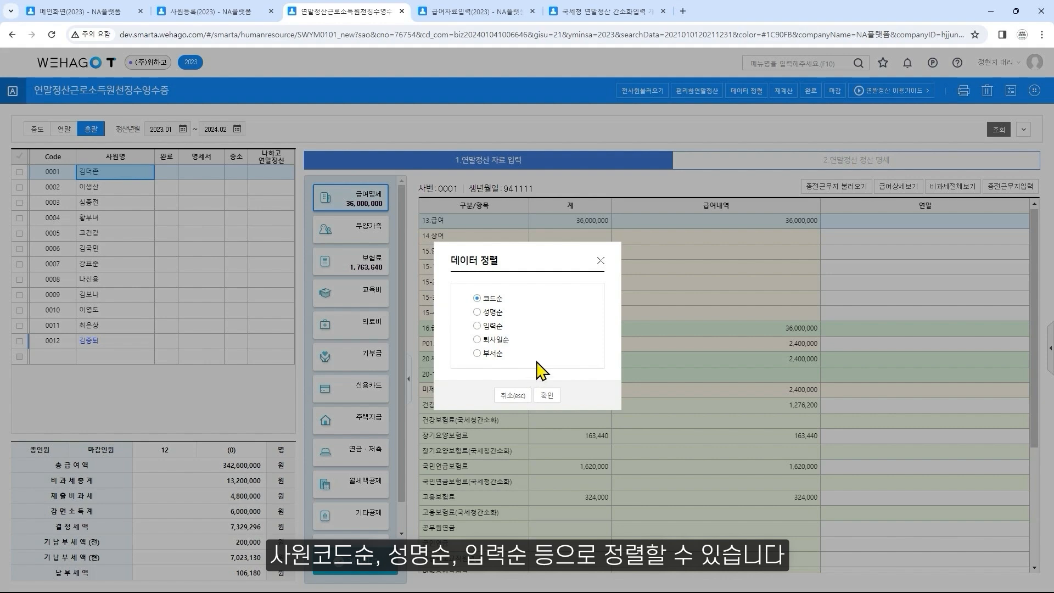
click(601, 261)
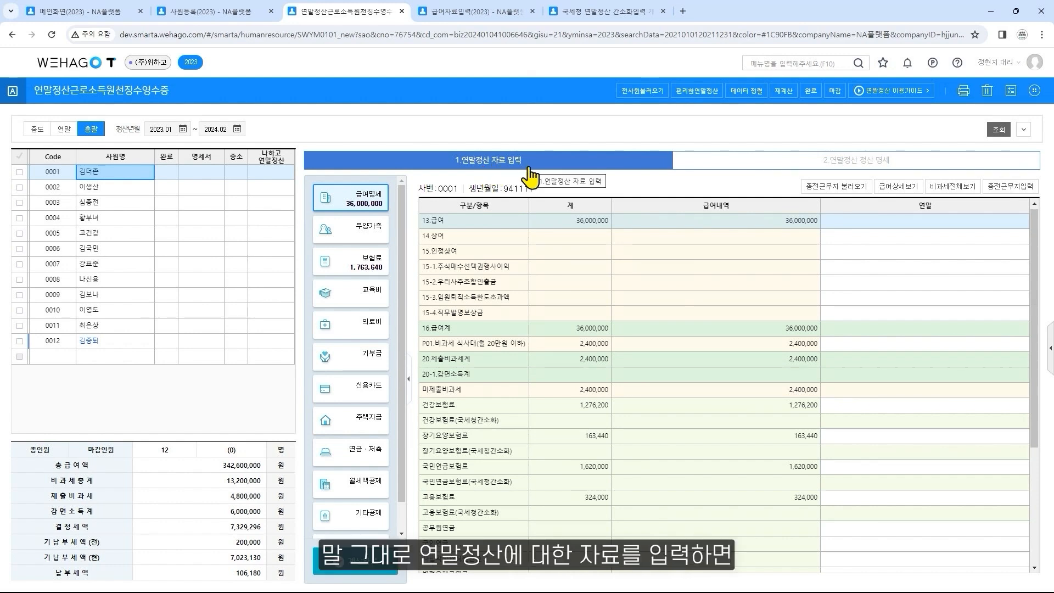
Look over the data entry categories and the first employee's 연말정산 정산 명세, and select the 21.총급여 amount
scroll(397, 265, down, 1)
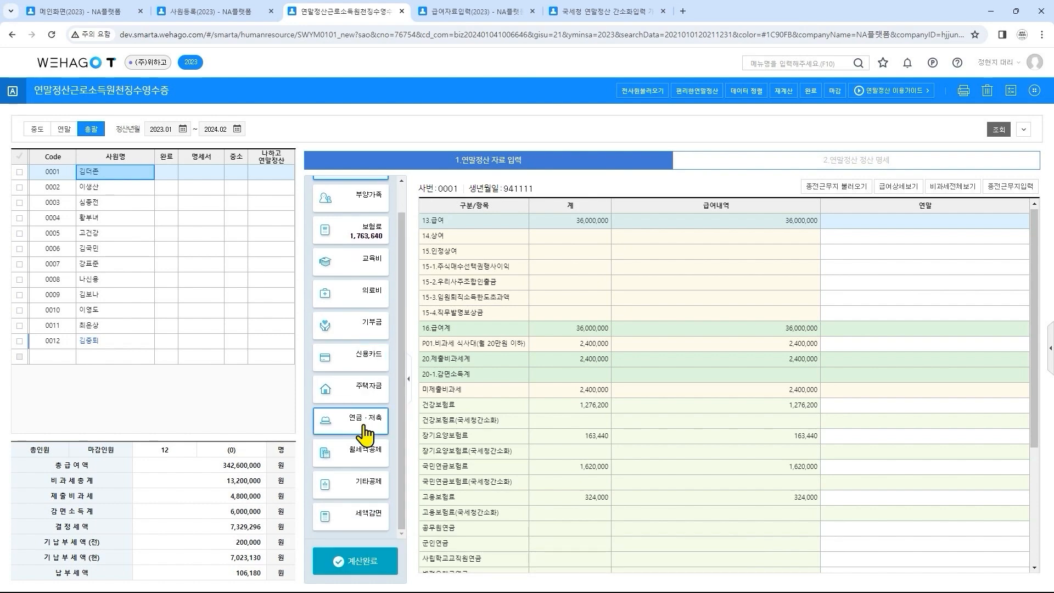
click(914, 163)
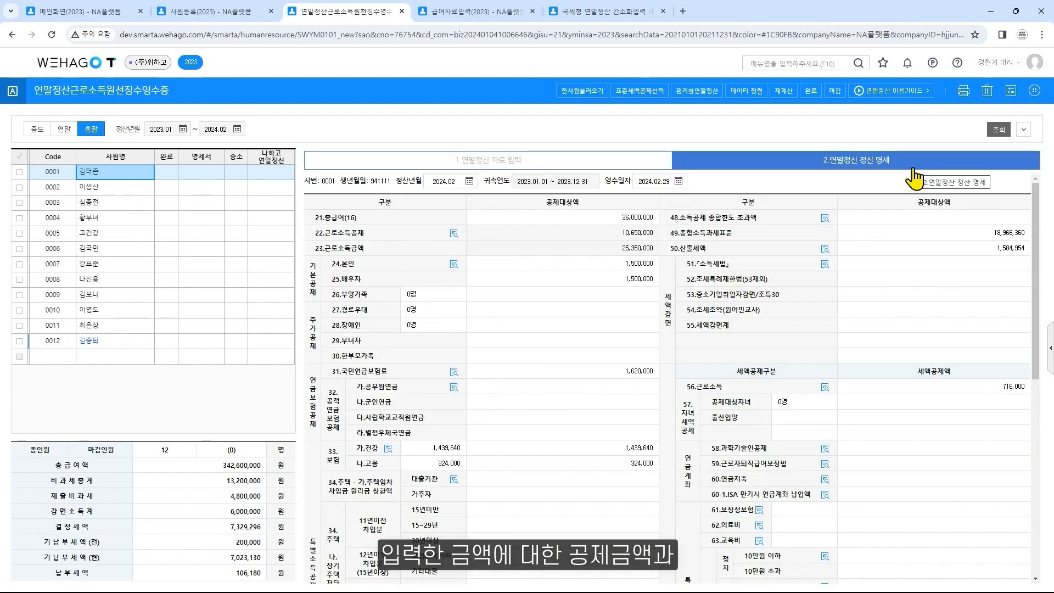
scroll(916, 312, down, 7)
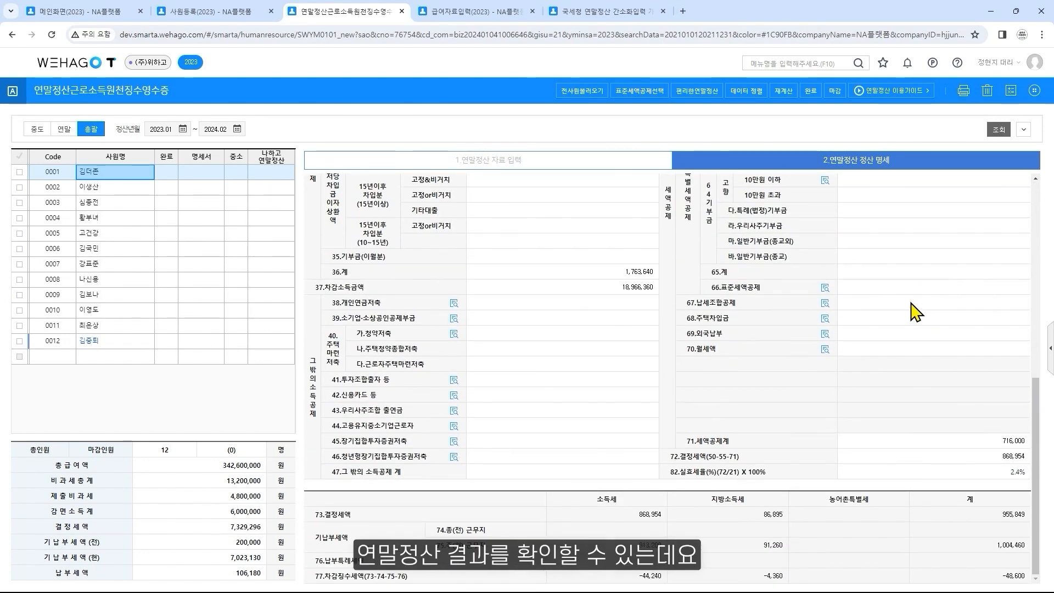
scroll(916, 312, up, 7)
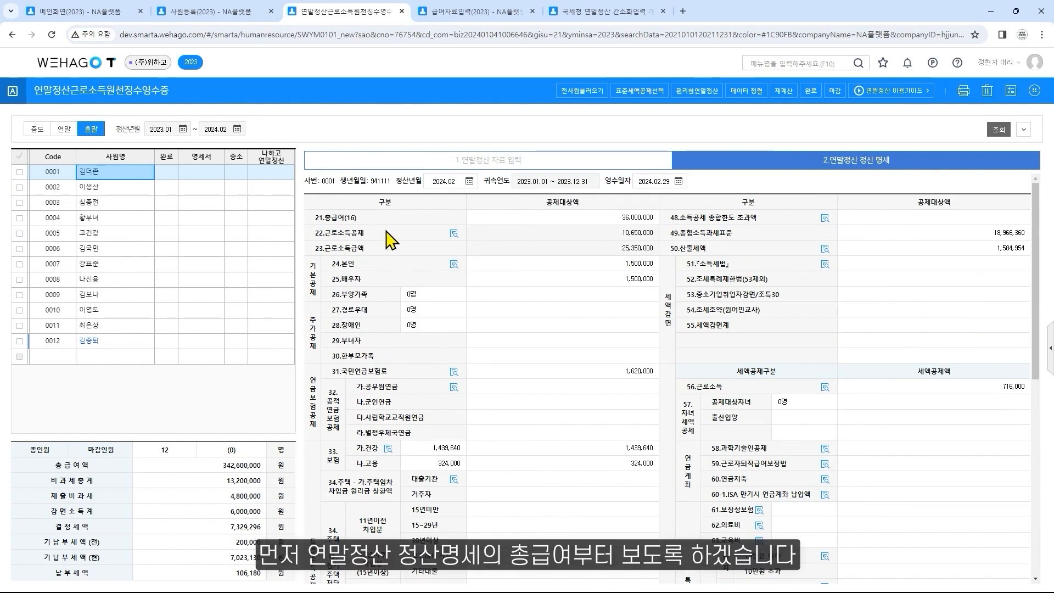
click(591, 223)
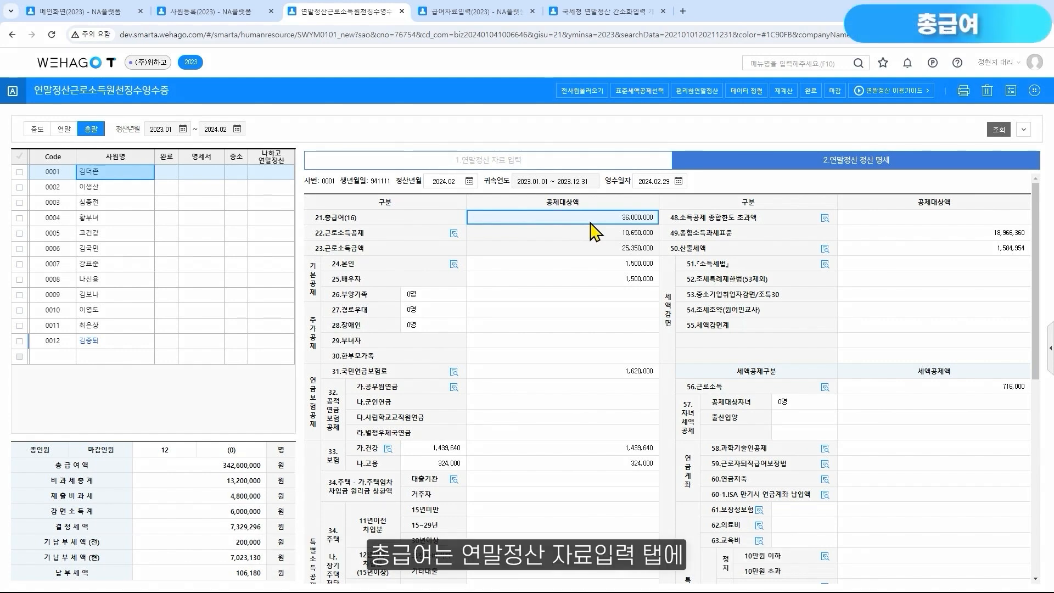
Return to 연말정산 자료 입력, examine the month-by-month pay with 급여상세보기 through December, and restore the summary view
click(555, 169)
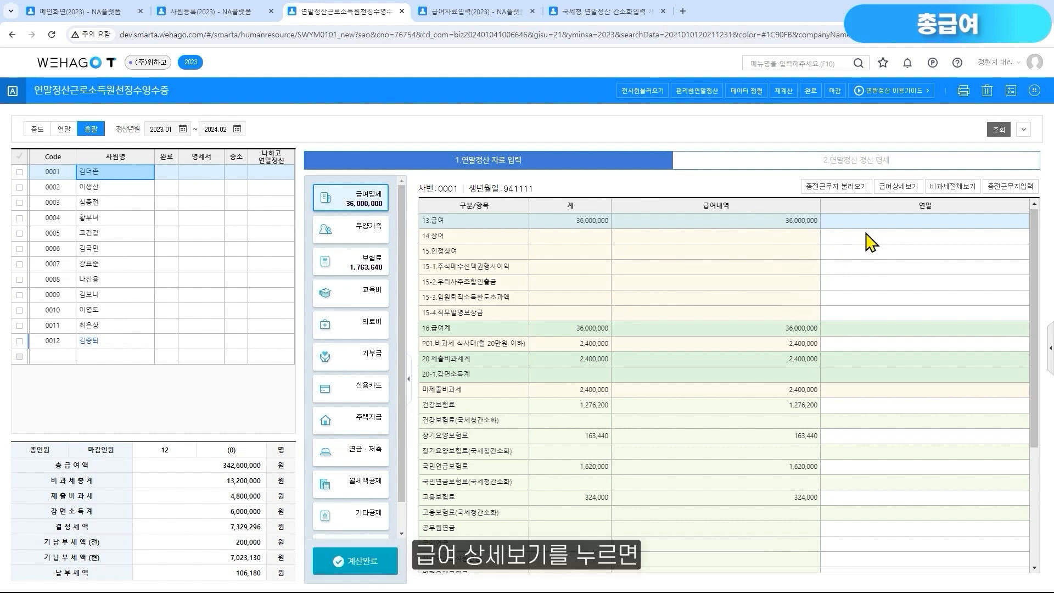
click(899, 186)
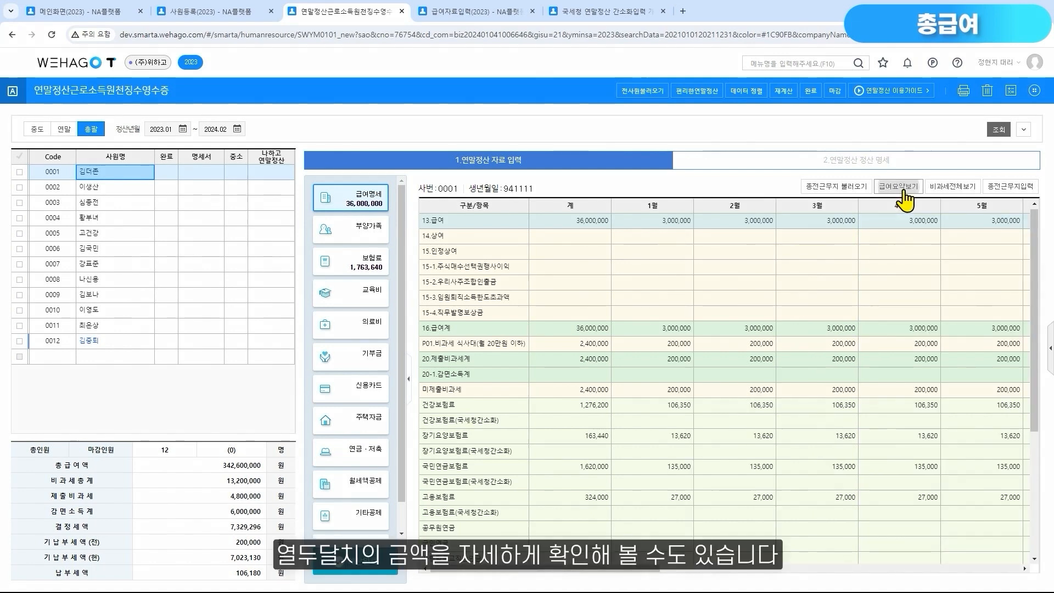
drag(478, 574, 826, 576)
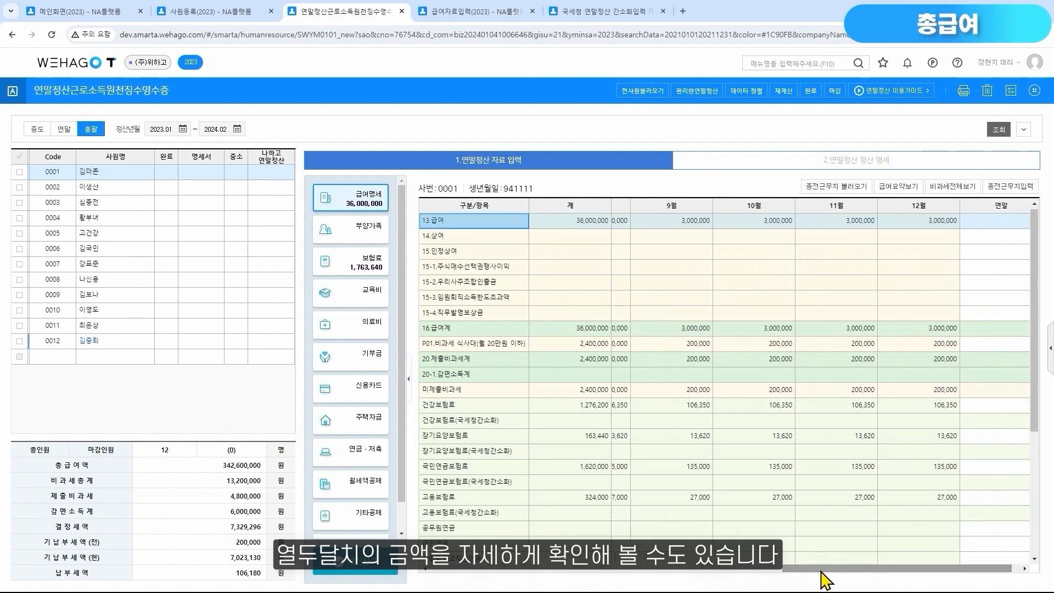
click(907, 187)
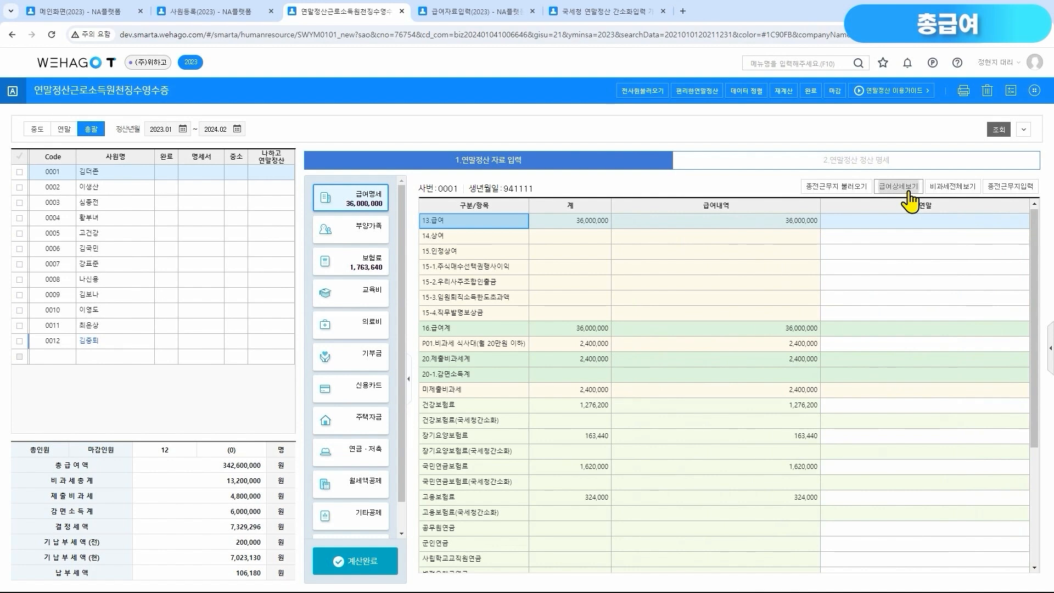
Inspect the 연말 entry fields for additional 급여, 건강보험료, 소득세 and 지방소득세 amounts without entering anything
click(962, 220)
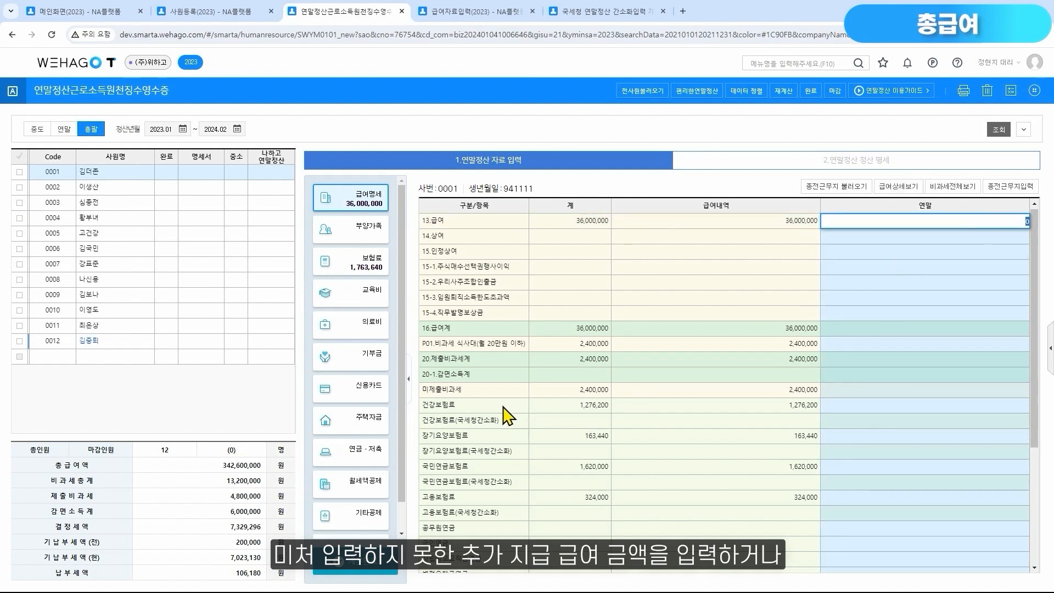
click(503, 407)
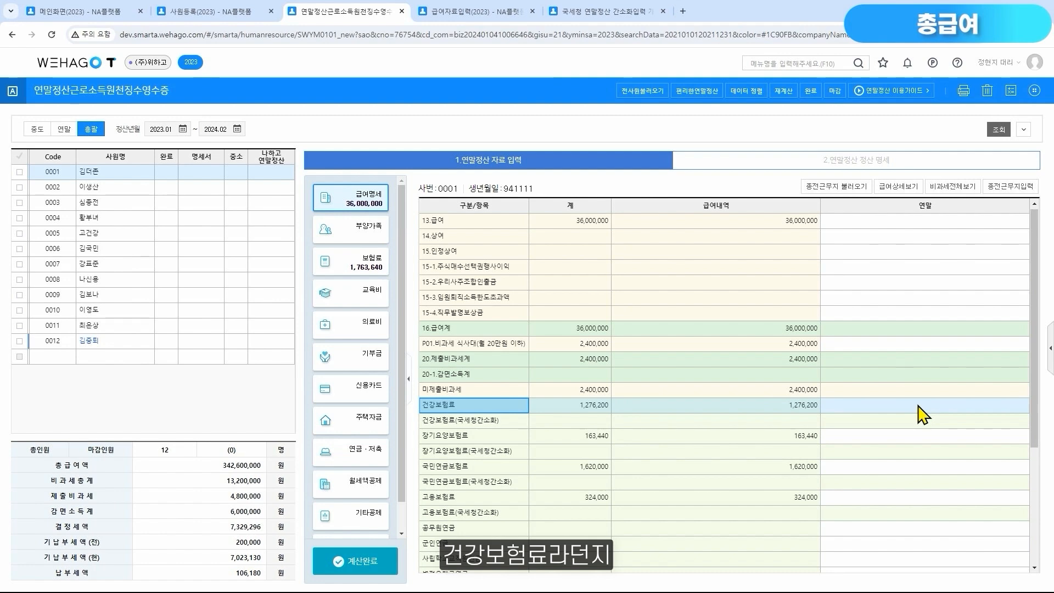
scroll(922, 416, down, 3)
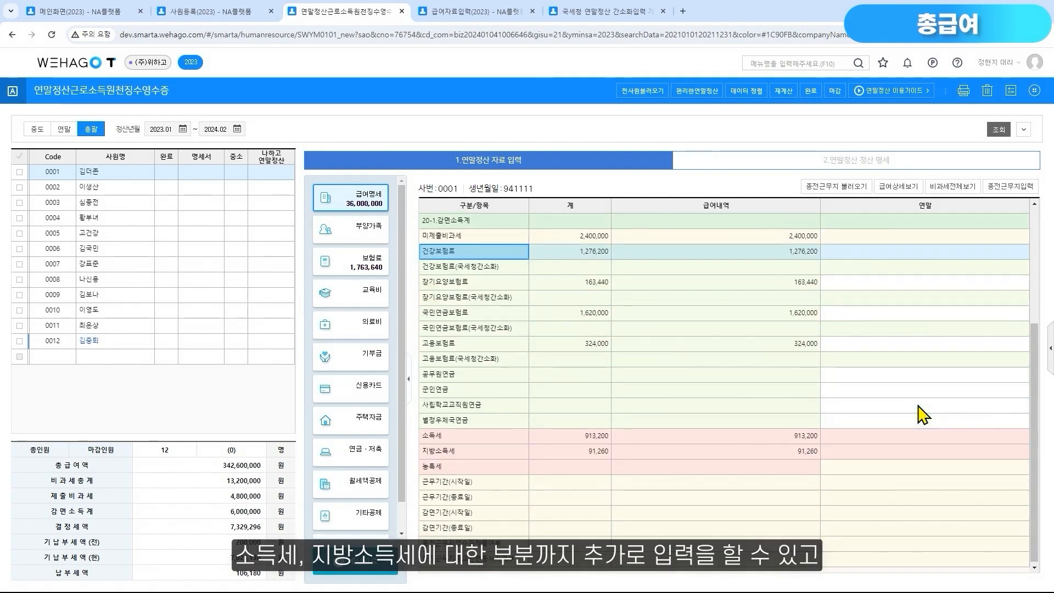
click(994, 437)
click(1006, 456)
click(1006, 456)
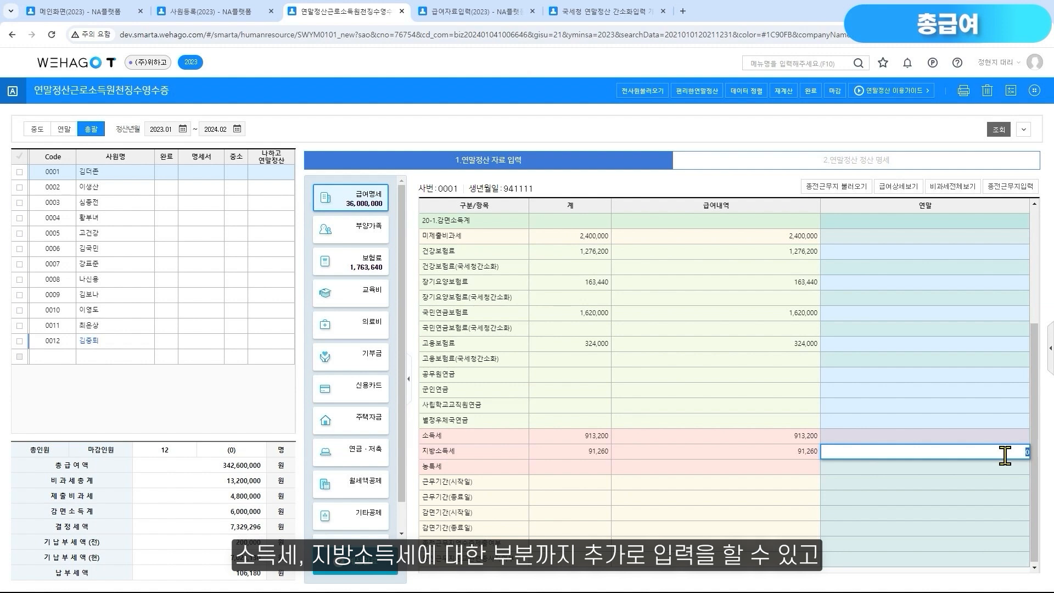
Show all non-taxable items with 비과세전체보기 and check which 연말 fields, such as 연구보조비 and 주식매수선택권, accept entries
click(970, 192)
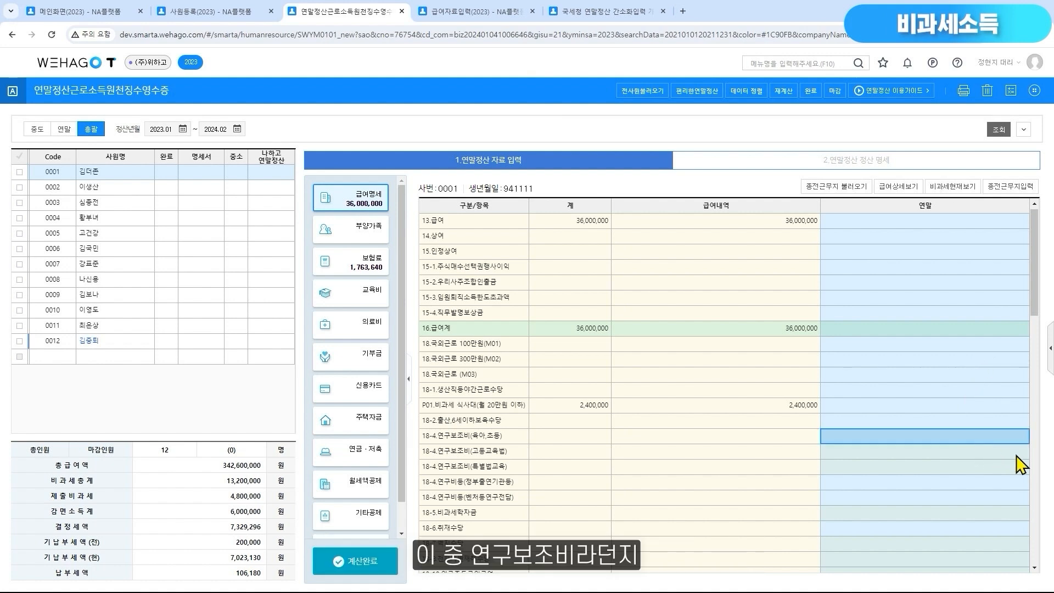
click(1015, 470)
scroll(1019, 481, down, 2)
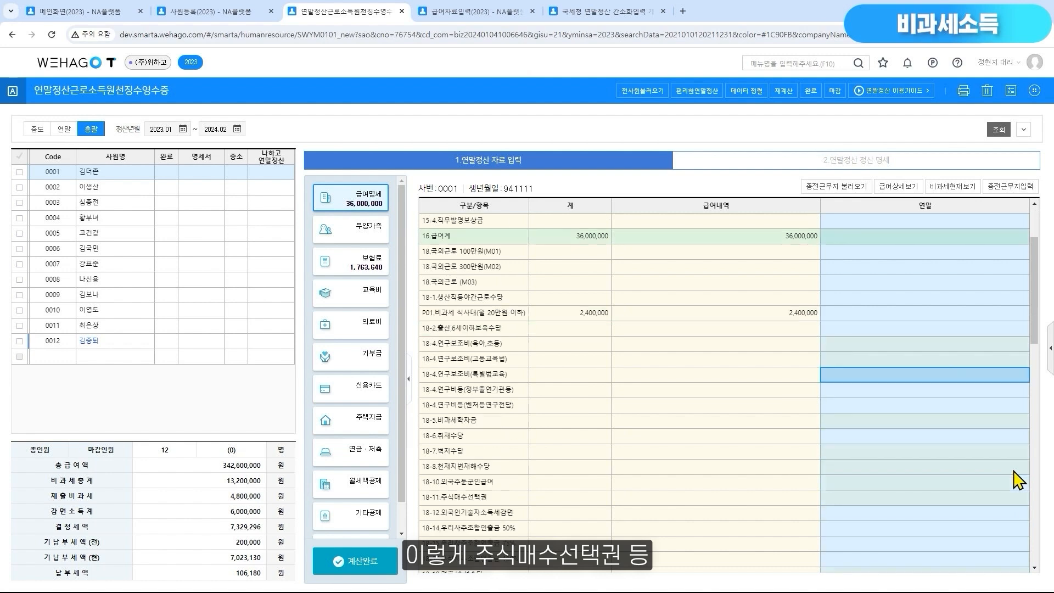
click(1016, 501)
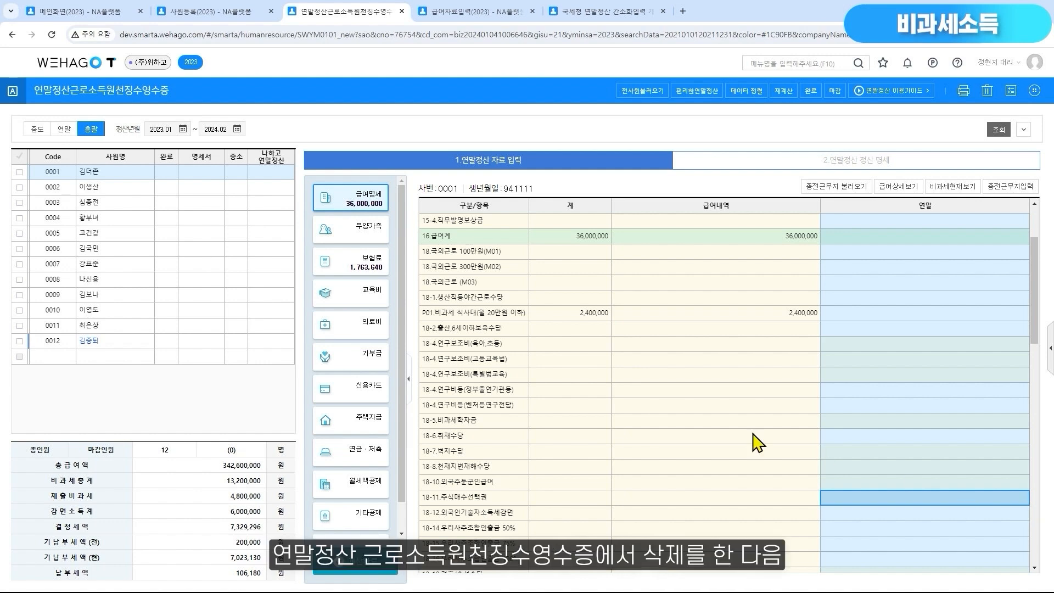
Tick the first employee, switch to 급여자료입력, and open the 비과세/감면설정 list in 수당/공제등록
click(19, 172)
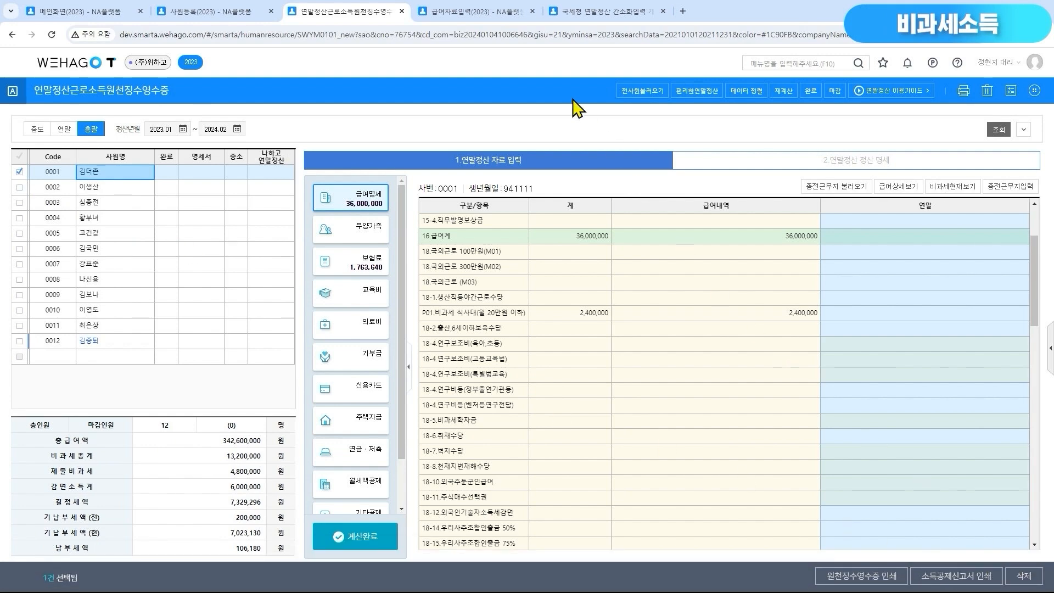
click(480, 15)
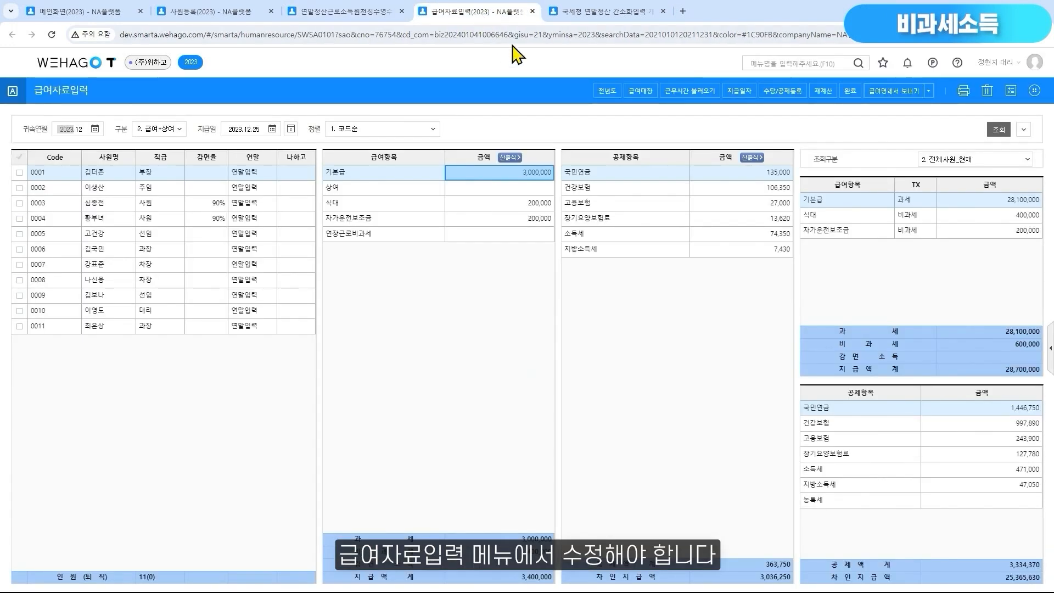
click(769, 101)
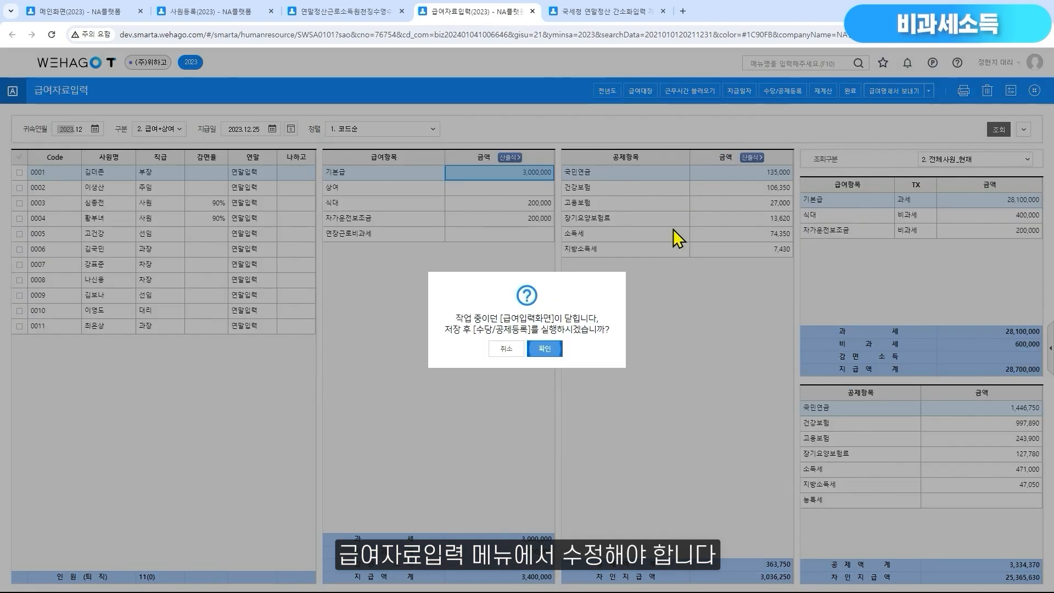
click(546, 353)
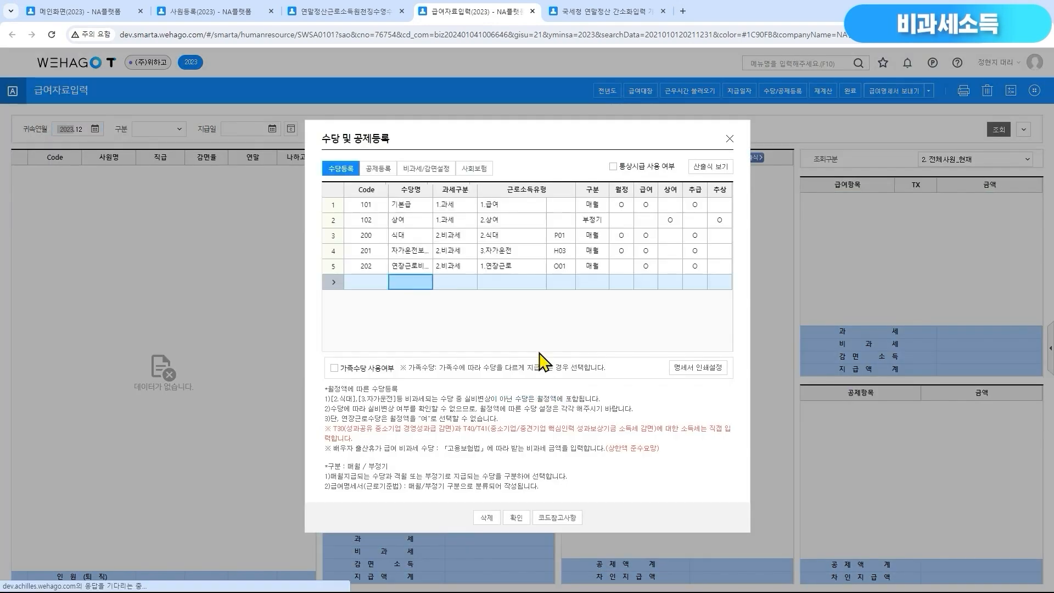
click(427, 169)
scroll(502, 252, up, 3)
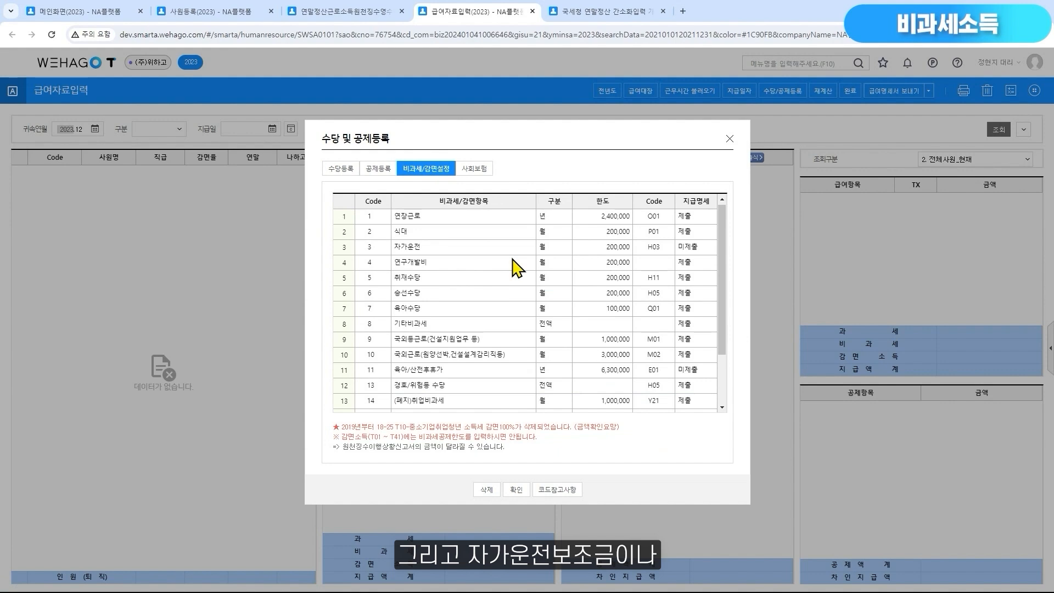
Check the 지급명세 settings of 자가운전 and 육아/산전후휴가, close the registration dialog, and return to the withholding receipt
click(505, 248)
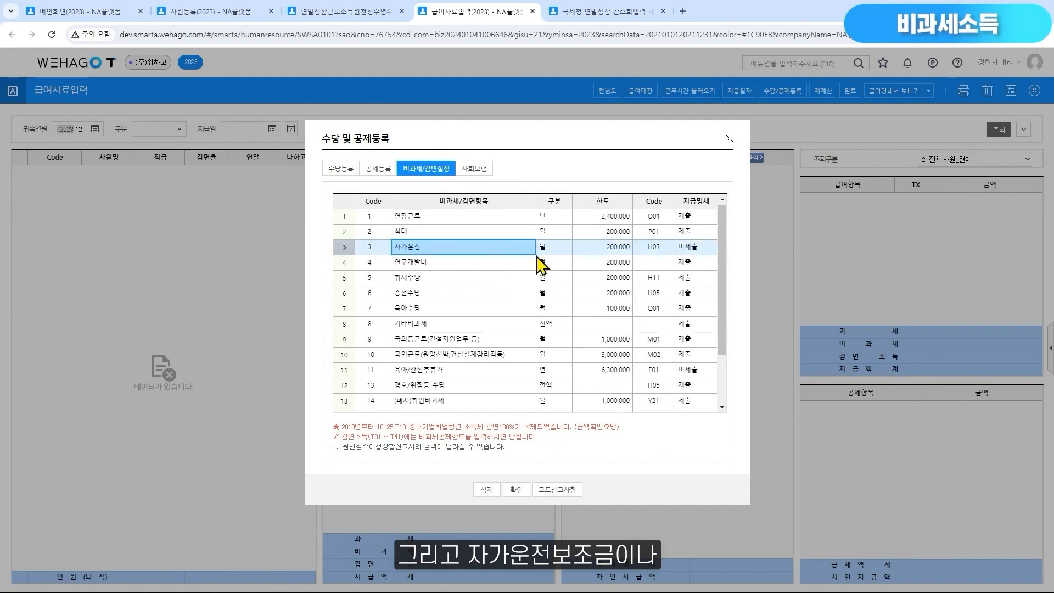
click(697, 248)
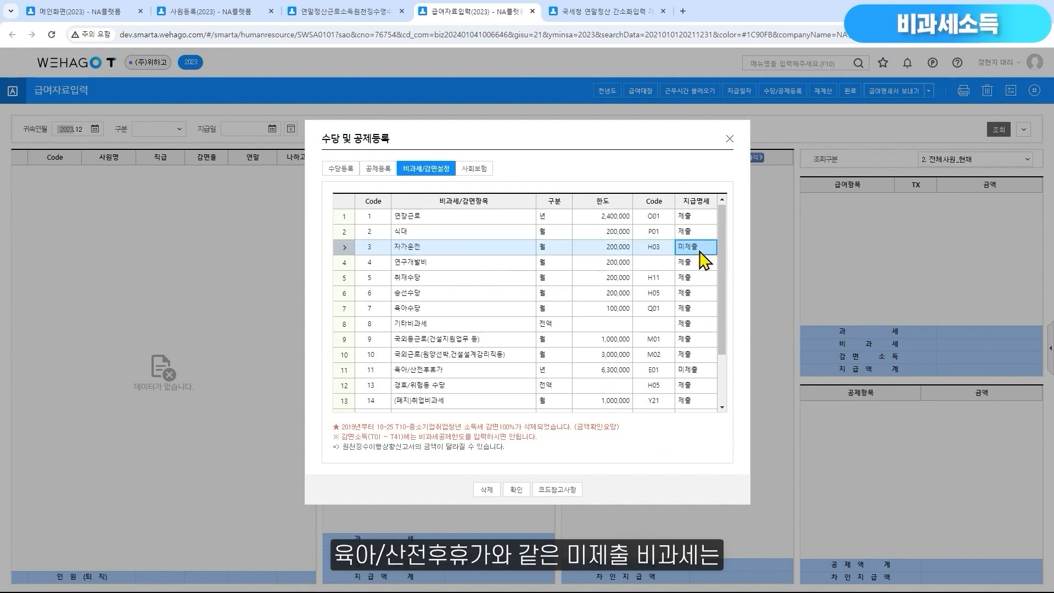
click(474, 373)
click(689, 374)
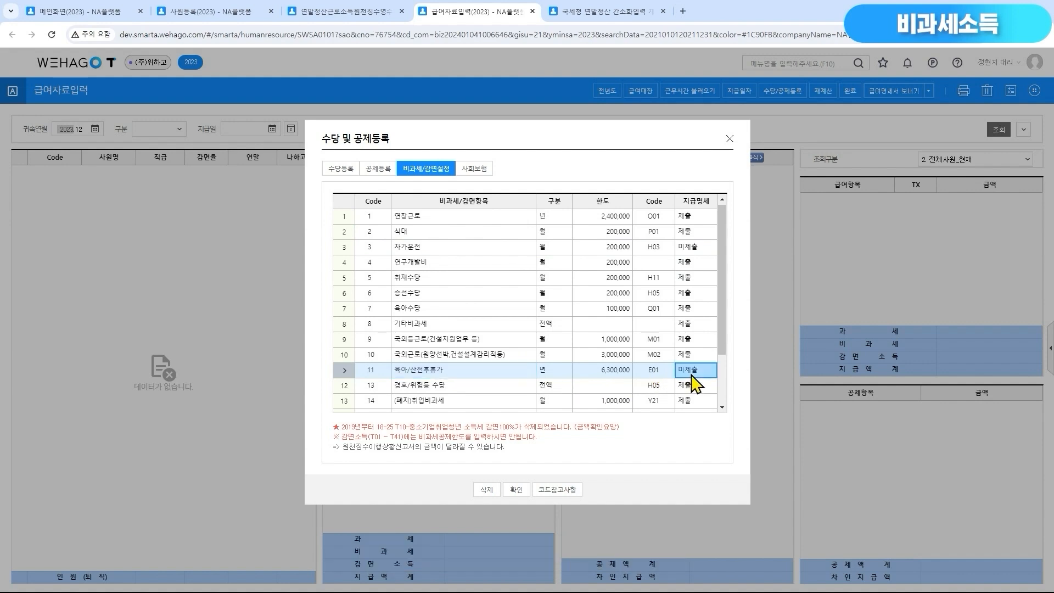
click(730, 139)
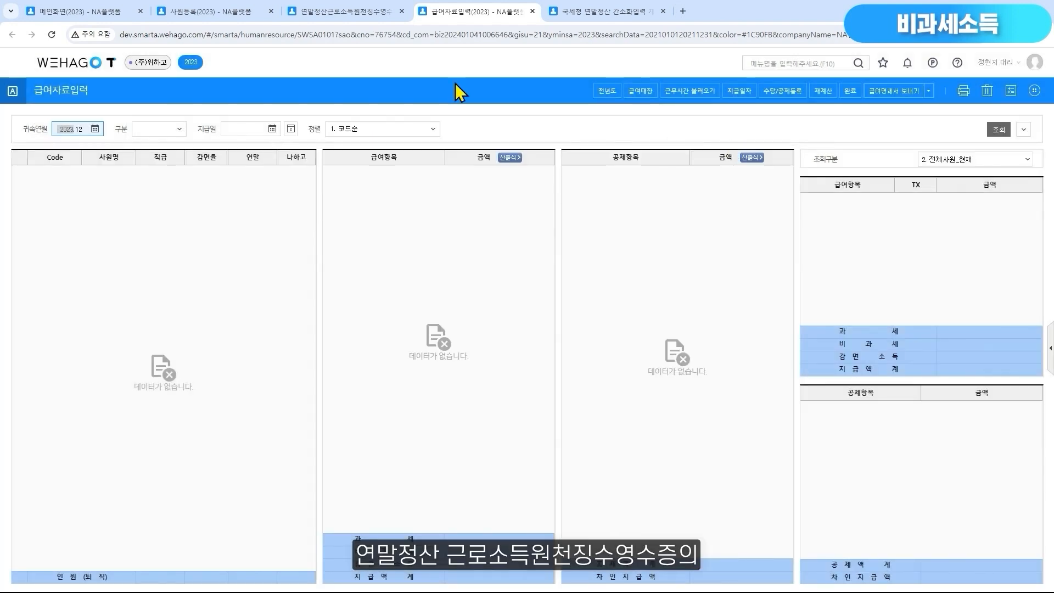
click(366, 12)
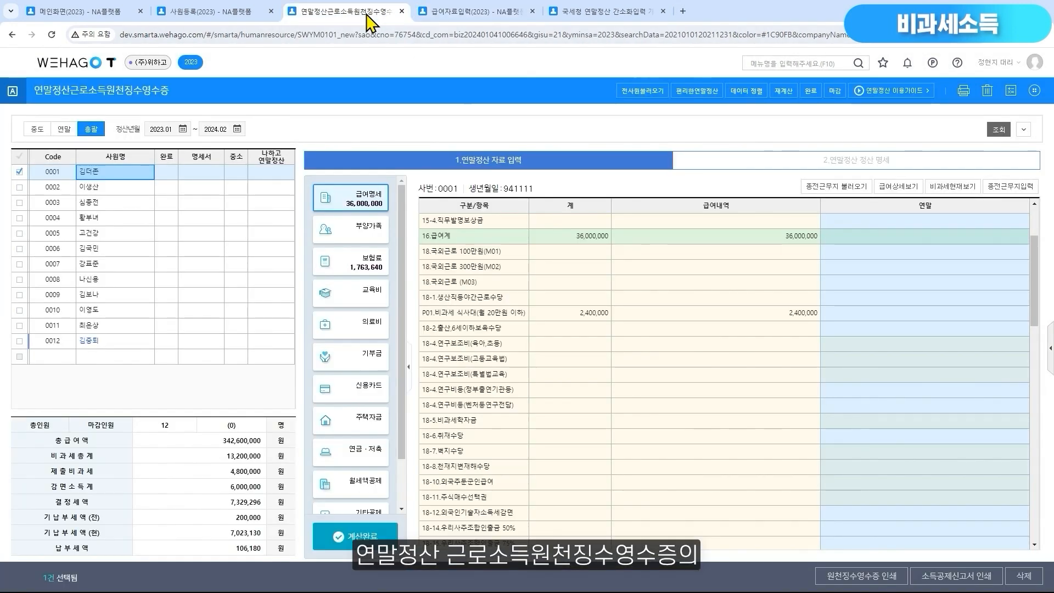
Return to the current non-taxable items view, check the first employee's 미제출비과세 amount, and untick that employee
click(952, 187)
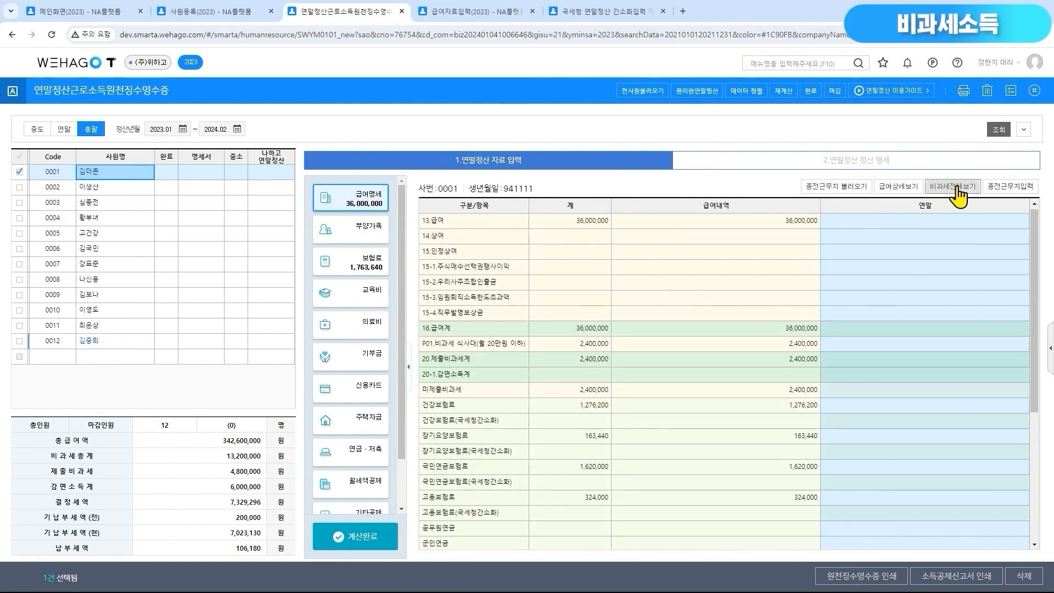
click(478, 395)
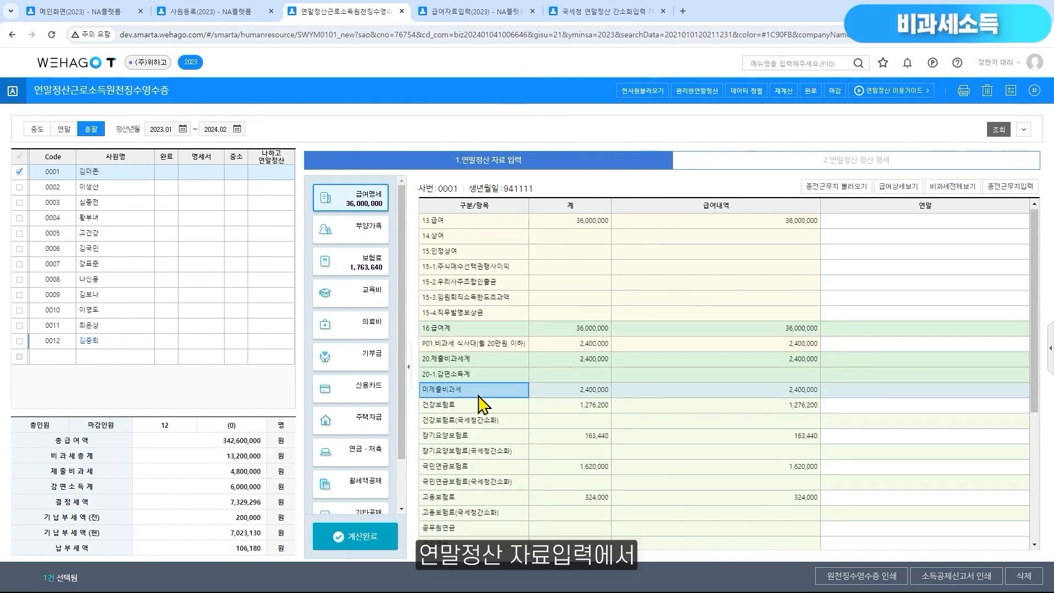
click(813, 396)
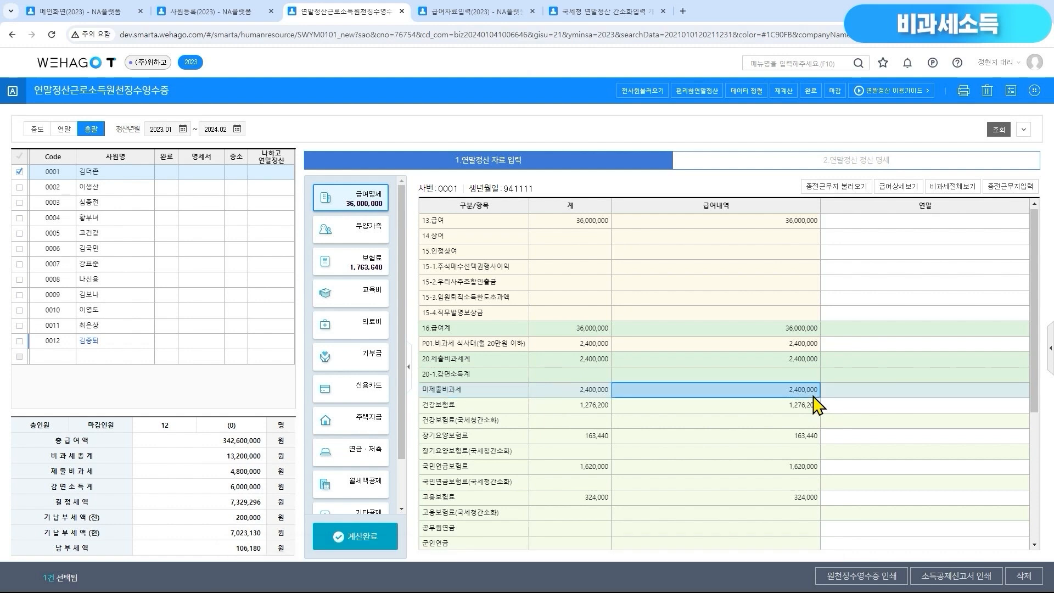
click(20, 172)
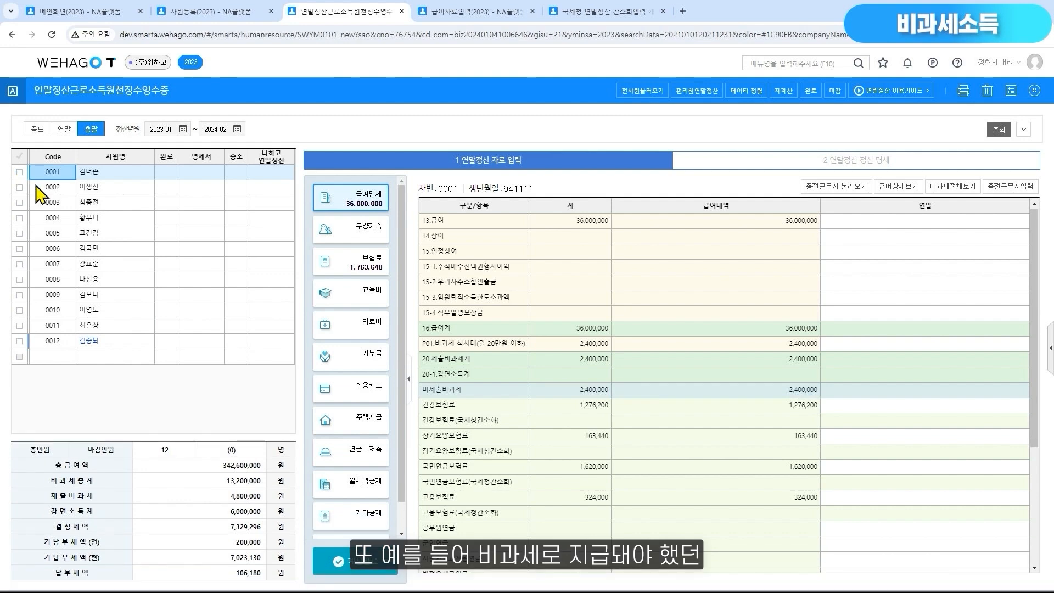
For employee 0002, enter -2,400,000 in the 연말 field of 13.급여
click(100, 188)
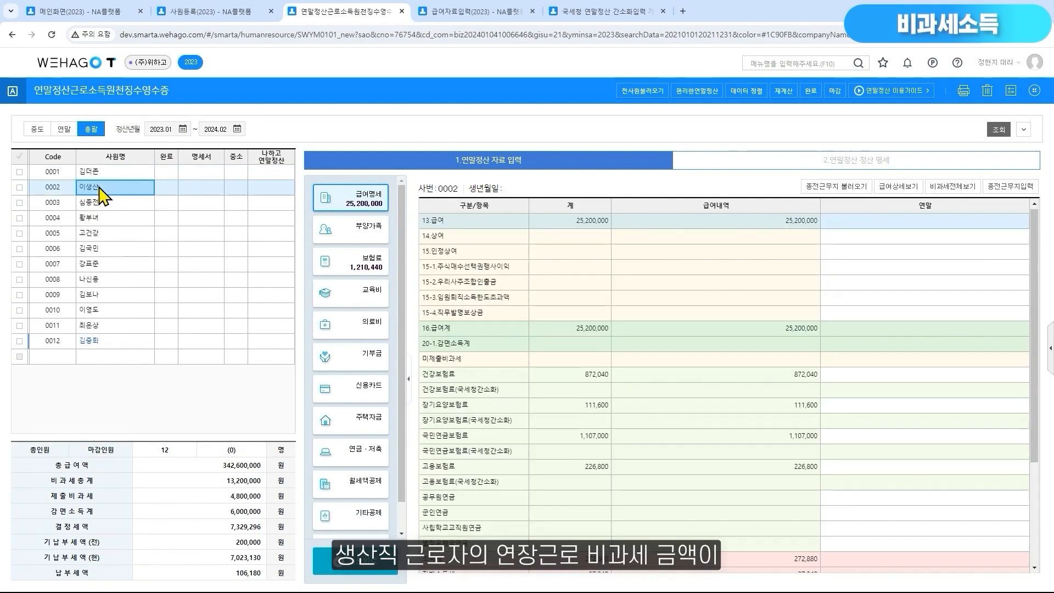
click(744, 226)
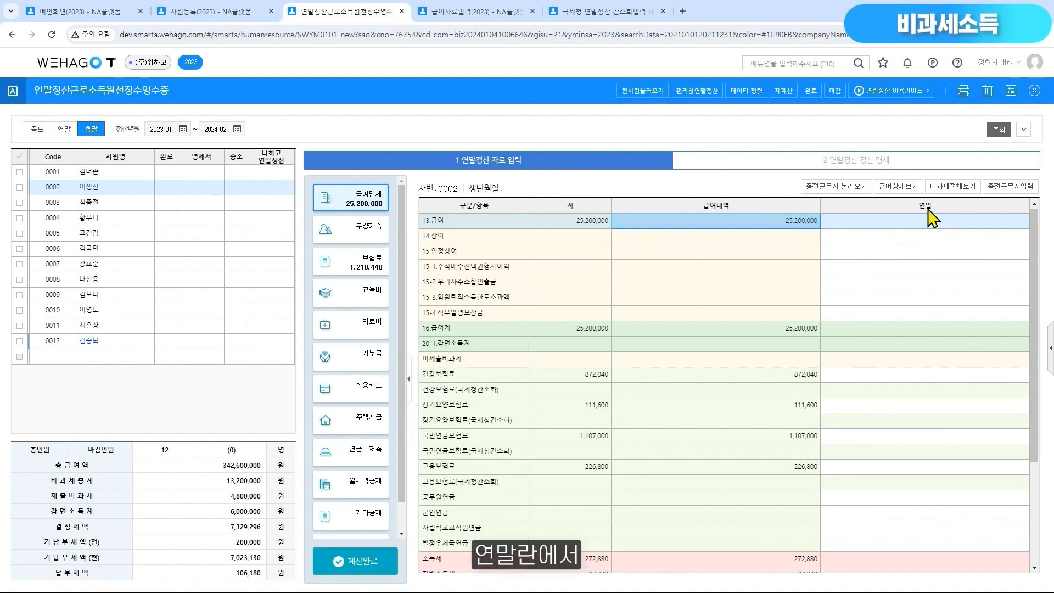
click(993, 226)
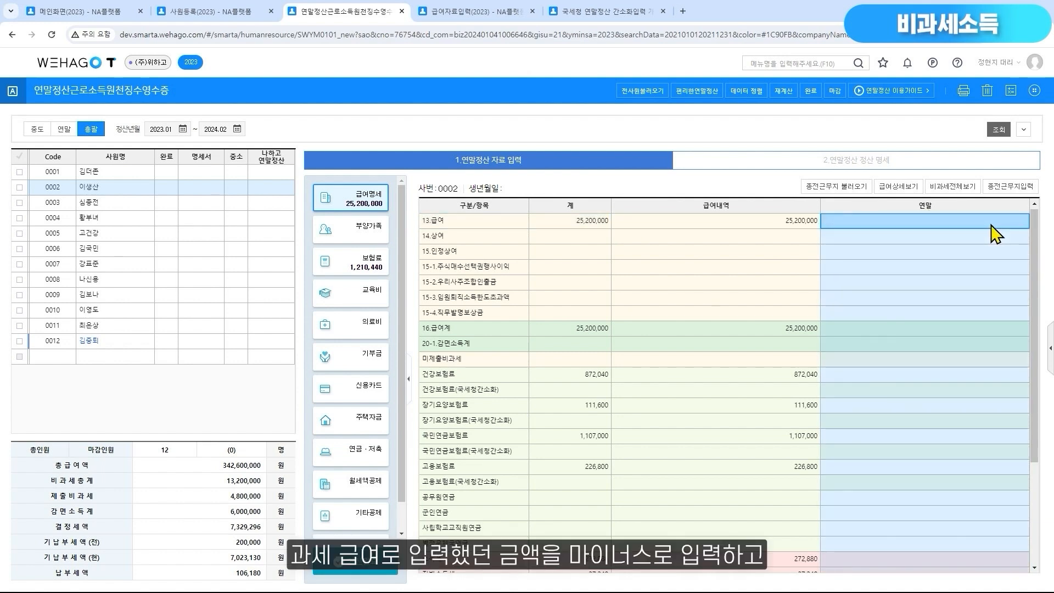
click(991, 222)
text(-2,400,000)
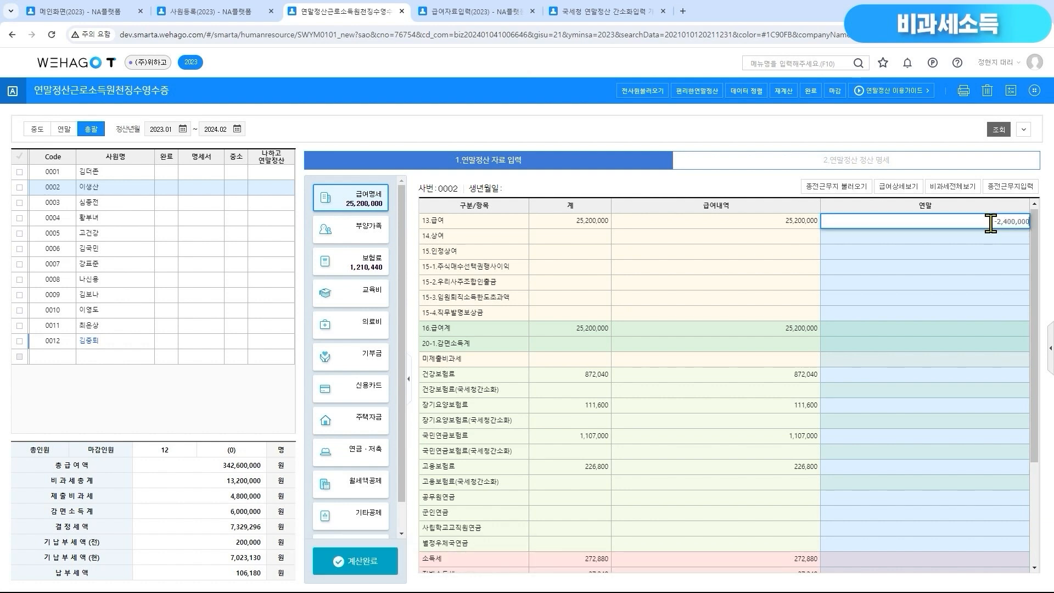
key(Return)
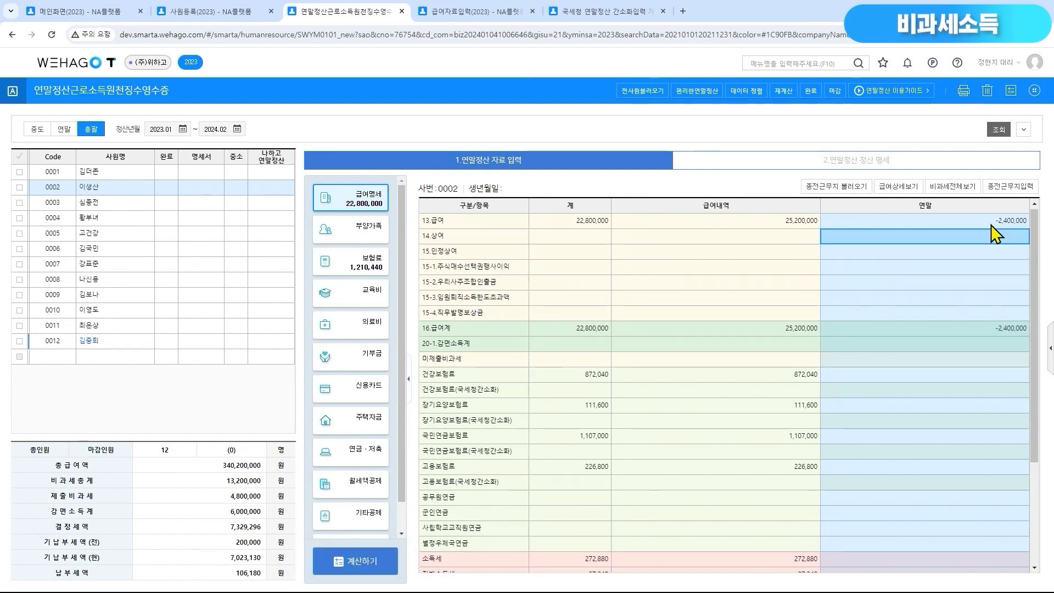
Show all non-taxable items and enter 2,400,000 in the 연말 field of 18-1.생산직등야간근로수당
click(968, 188)
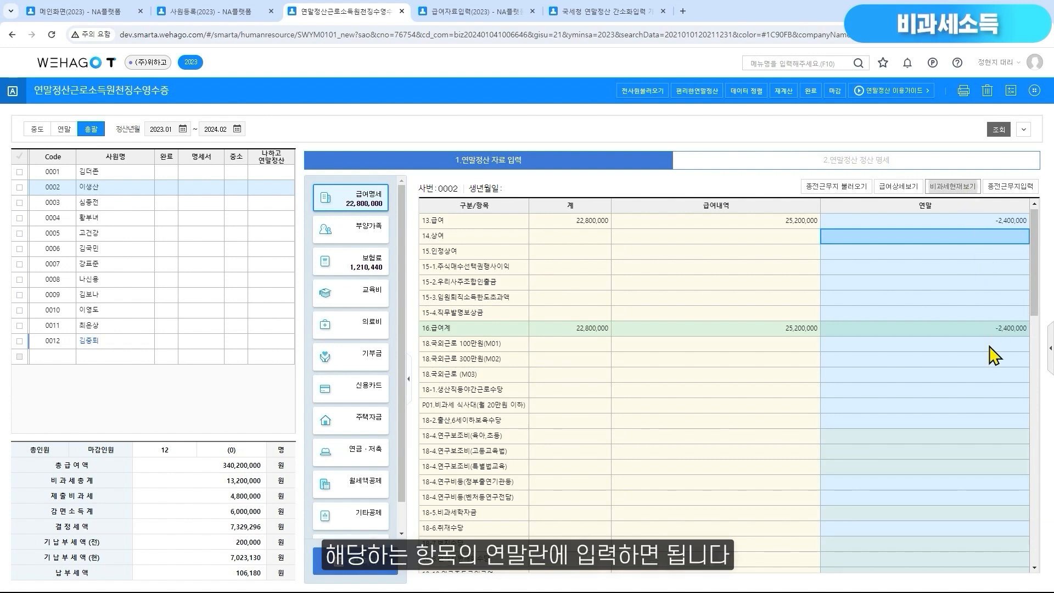
click(972, 391)
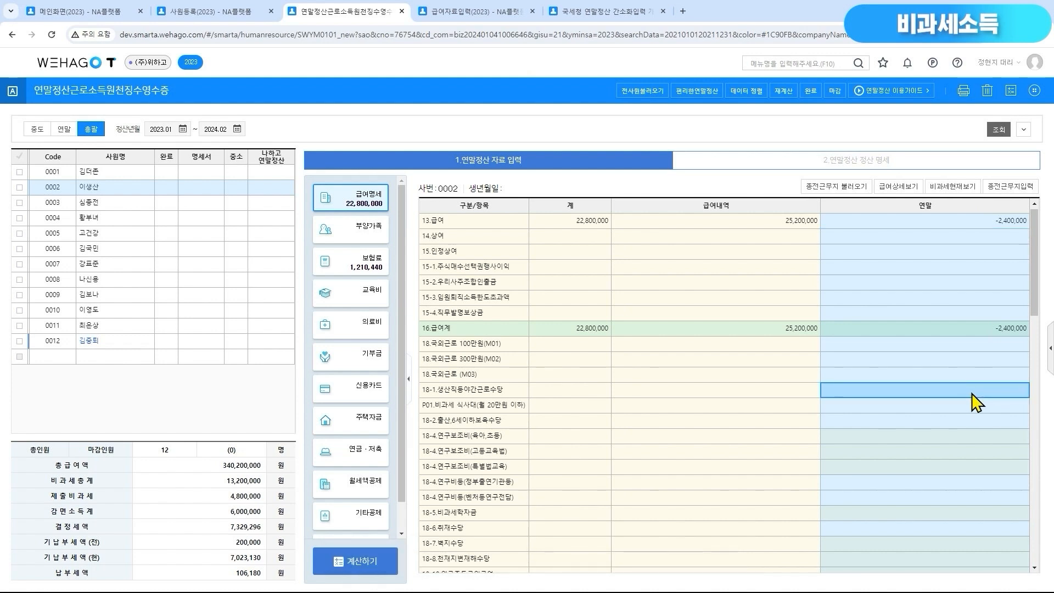
text(2400000)
key(Return)
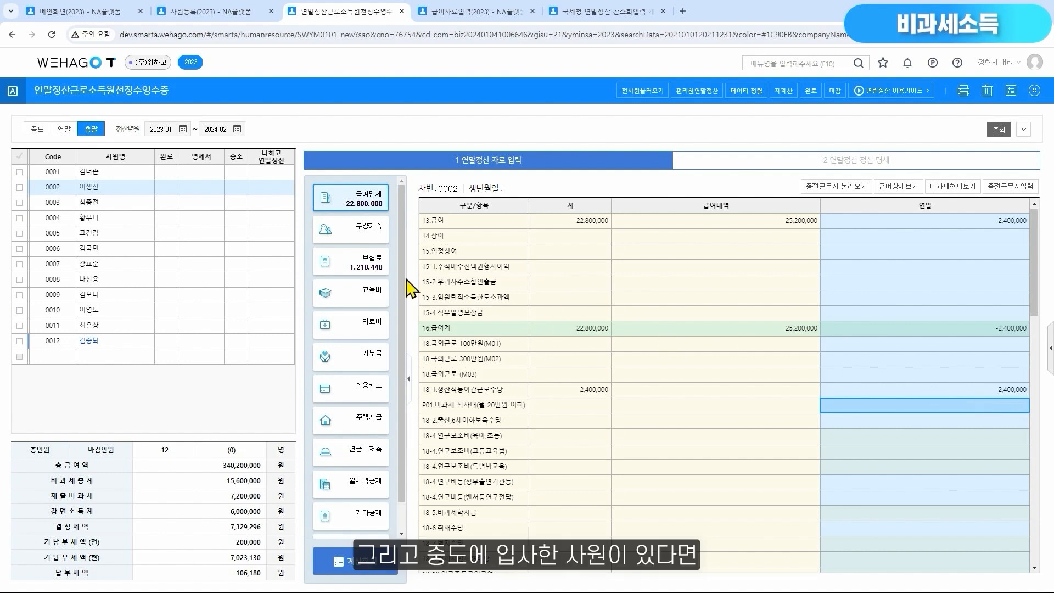
For employee 0003, show the 종전근무지입력 columns and open the 종전1 근무처명 field for editing
click(124, 204)
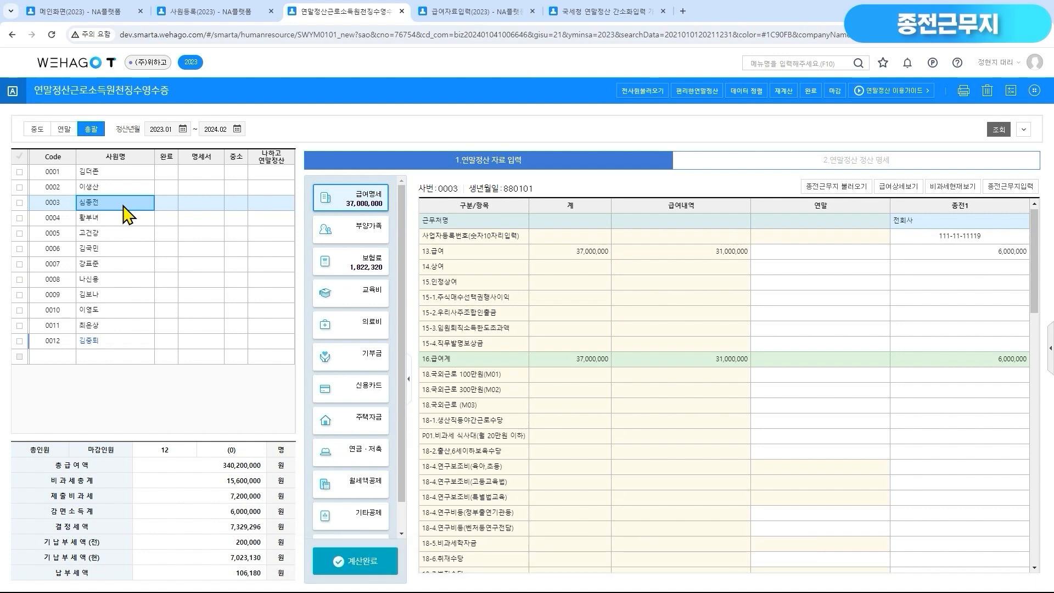
click(1024, 193)
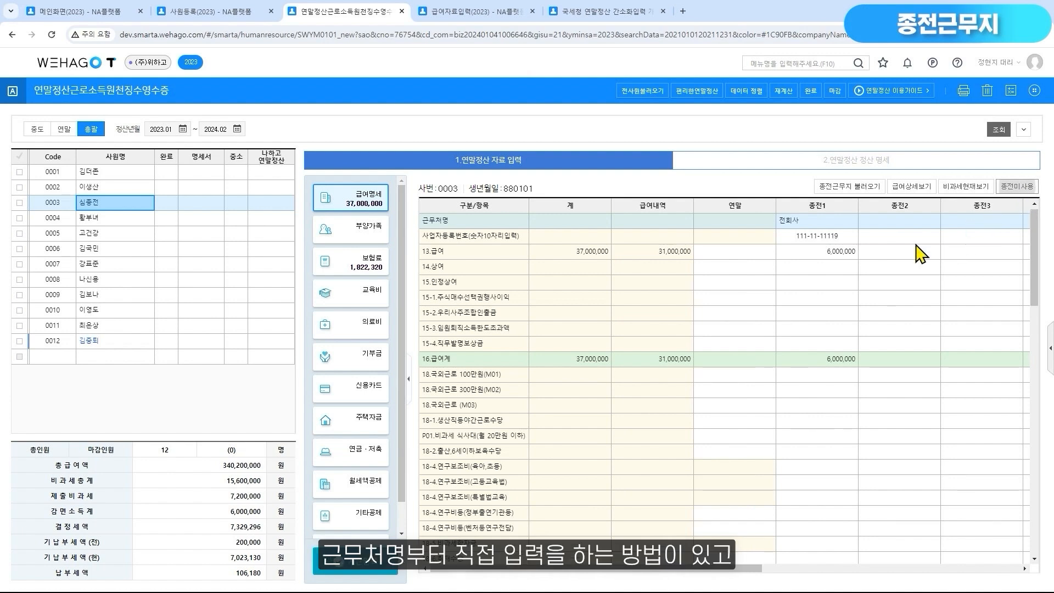
double_click(835, 222)
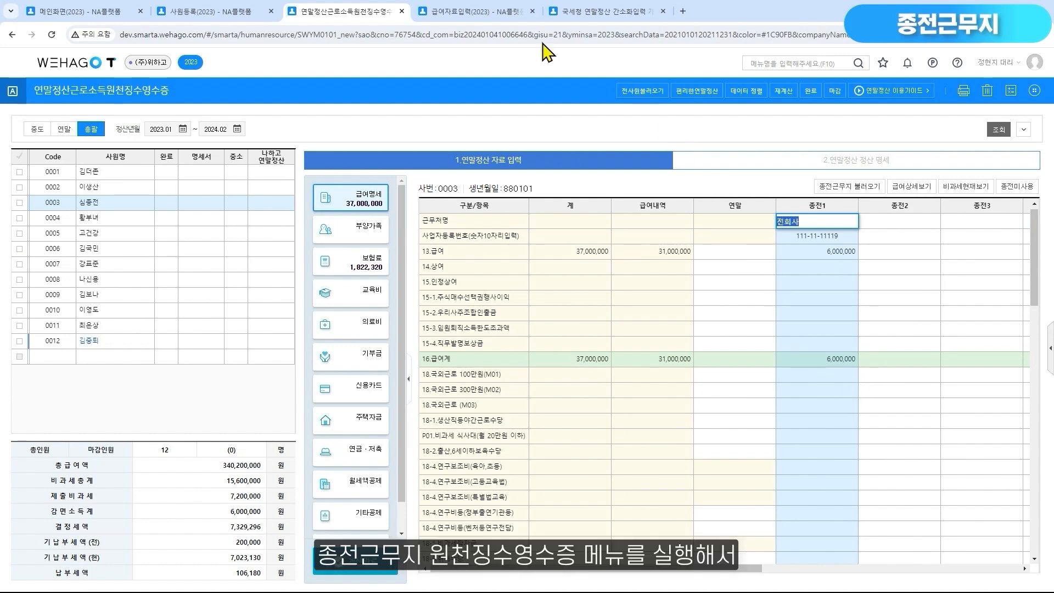
Open 종전근무지원천징수영수증 from the main screen and view the listed employee's prior workplace entries
click(132, 11)
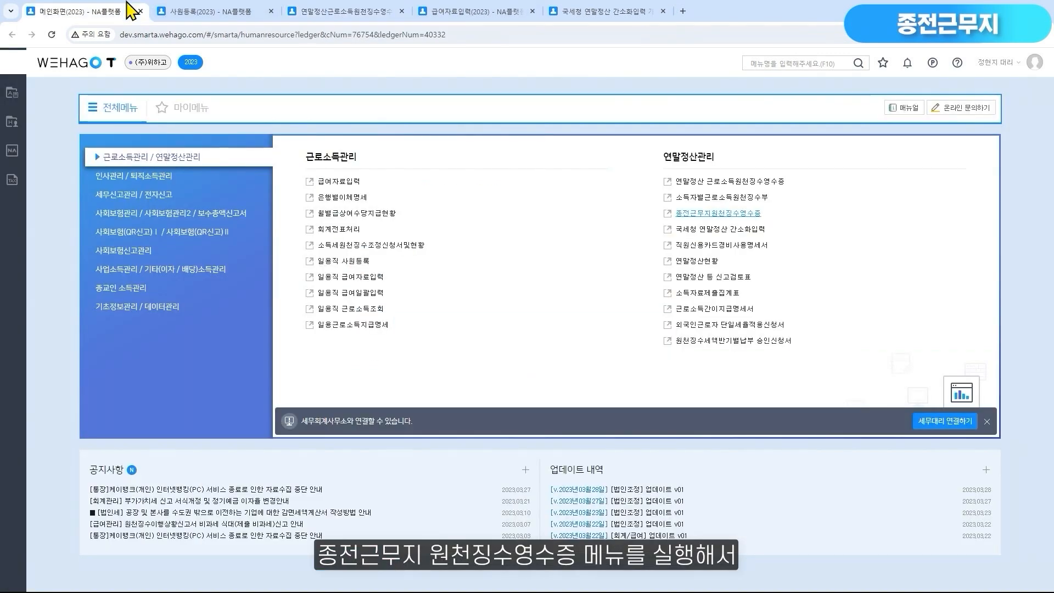
click(668, 216)
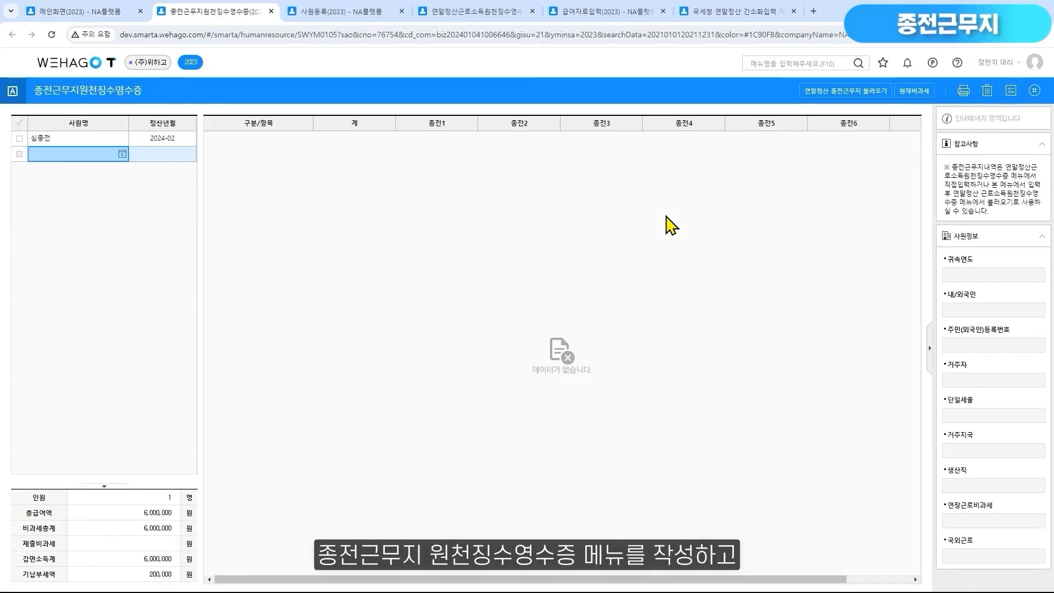
click(85, 141)
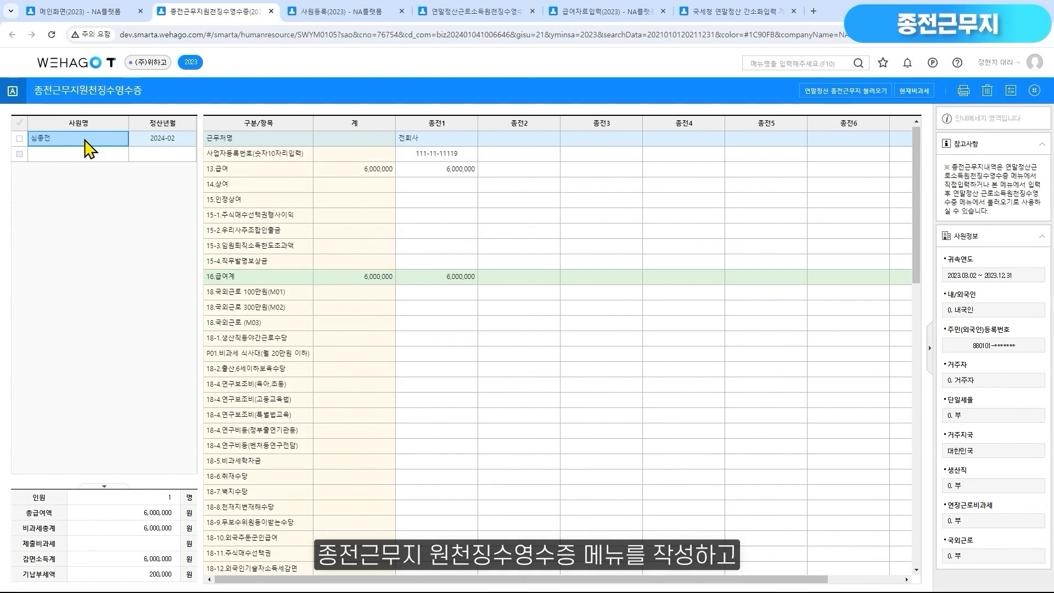
Back in the withholding receipt, tick employee 0003, read the 종전근무지 불러오기 notice, and close it without loading
click(471, 12)
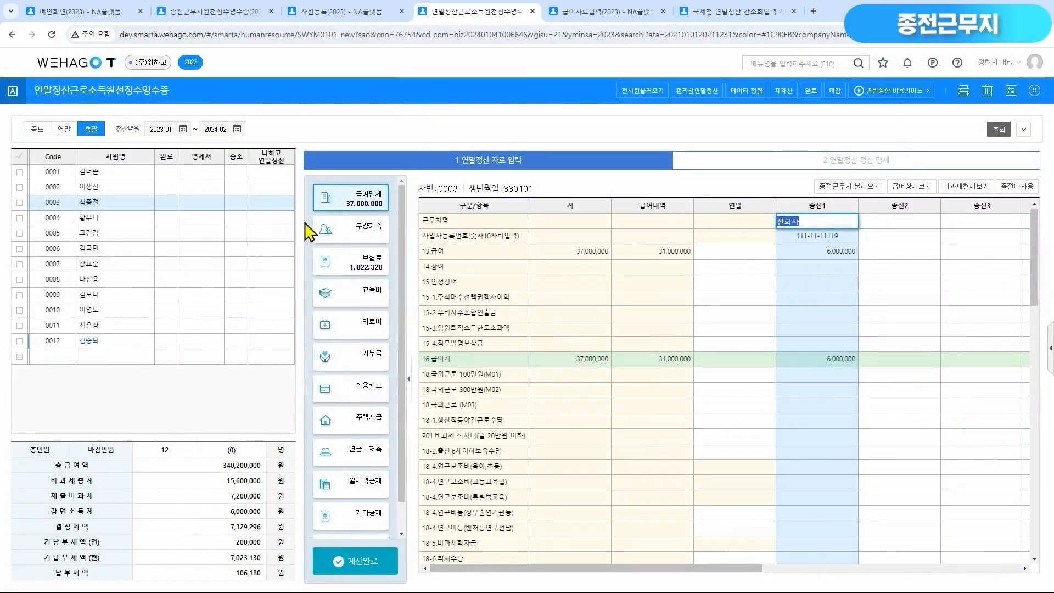
click(19, 203)
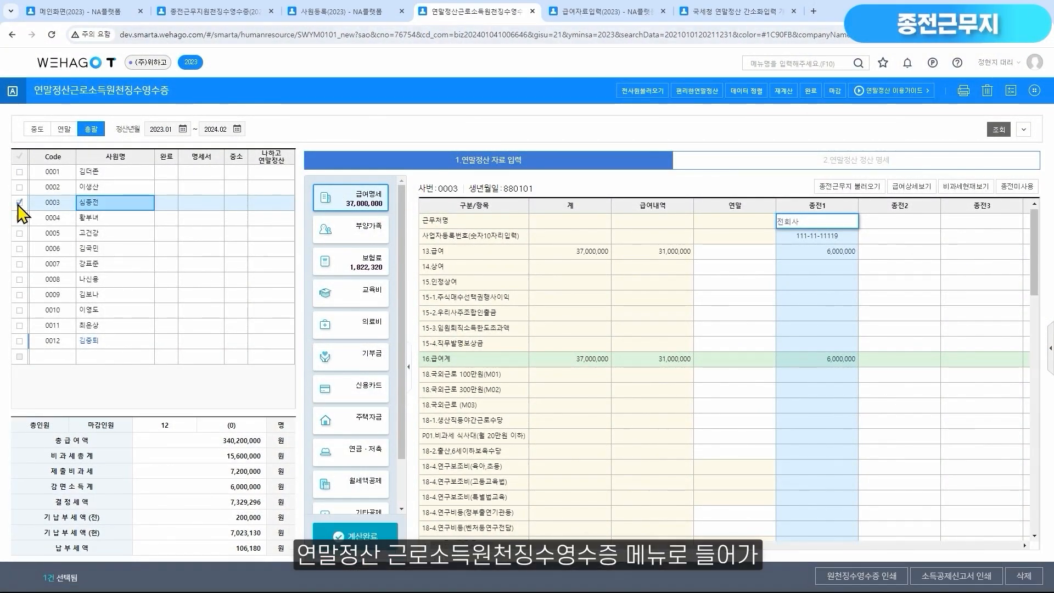
click(865, 193)
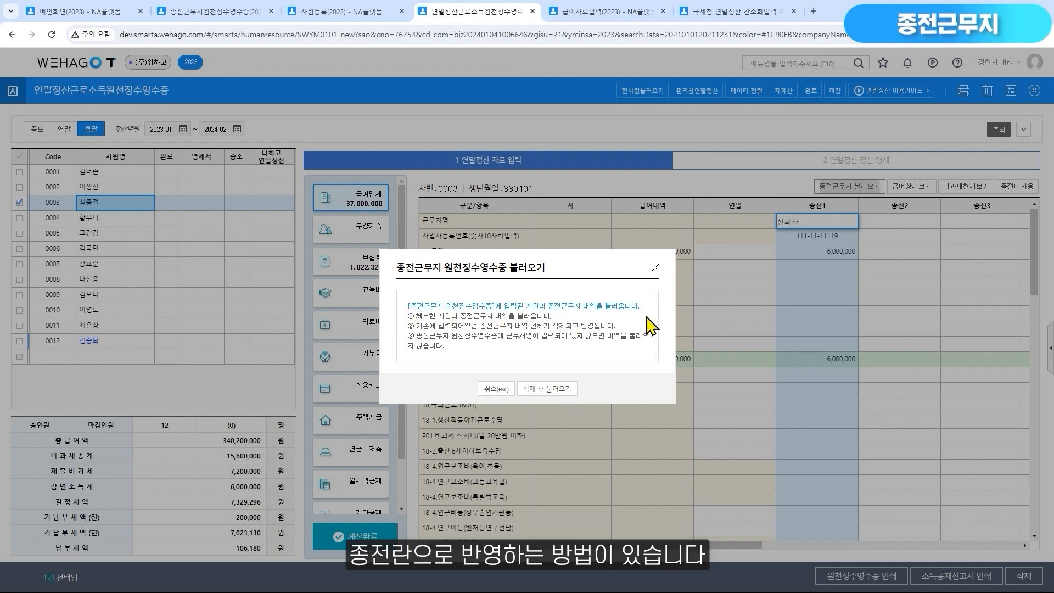
click(655, 268)
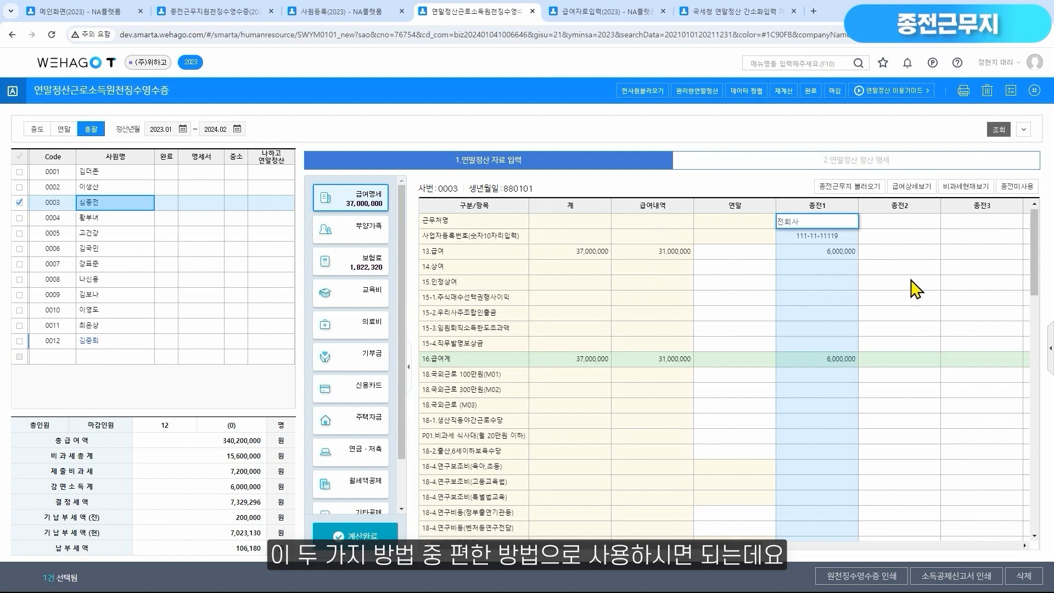
Examine employee 0003's 종전1 entries, including 18-32.중소기업취업청년감면 90%, the insurance and tax amounts, and the 근무기간 and 감면기간 dates
click(919, 222)
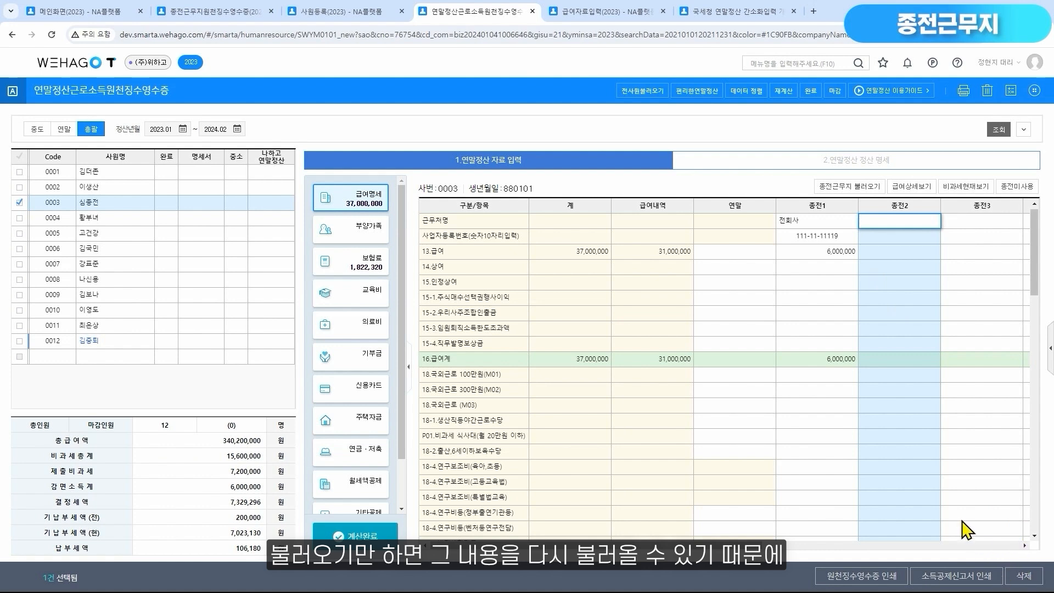
click(829, 303)
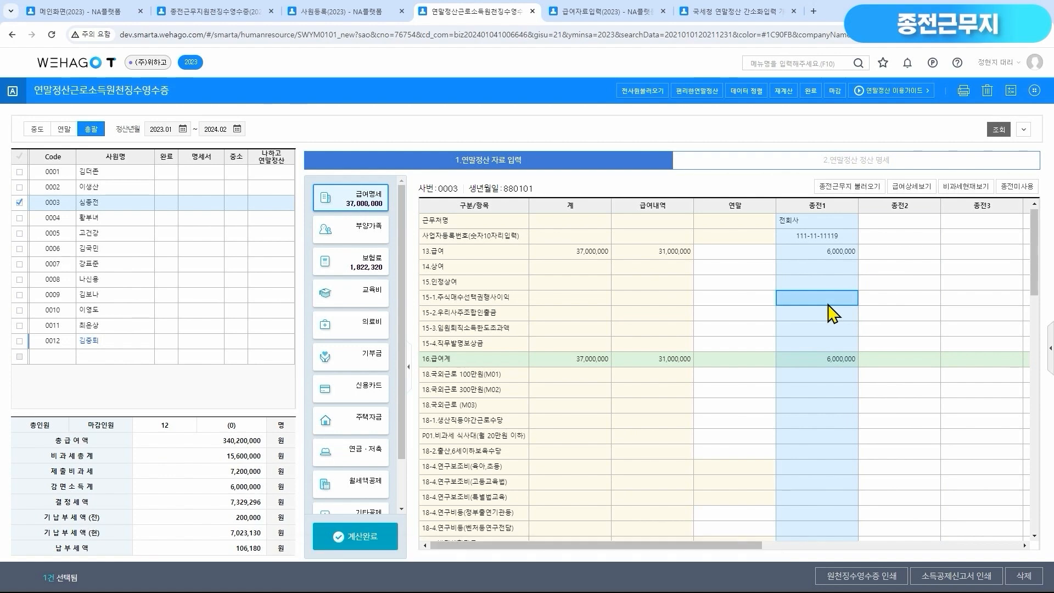
scroll(832, 314, down, 15)
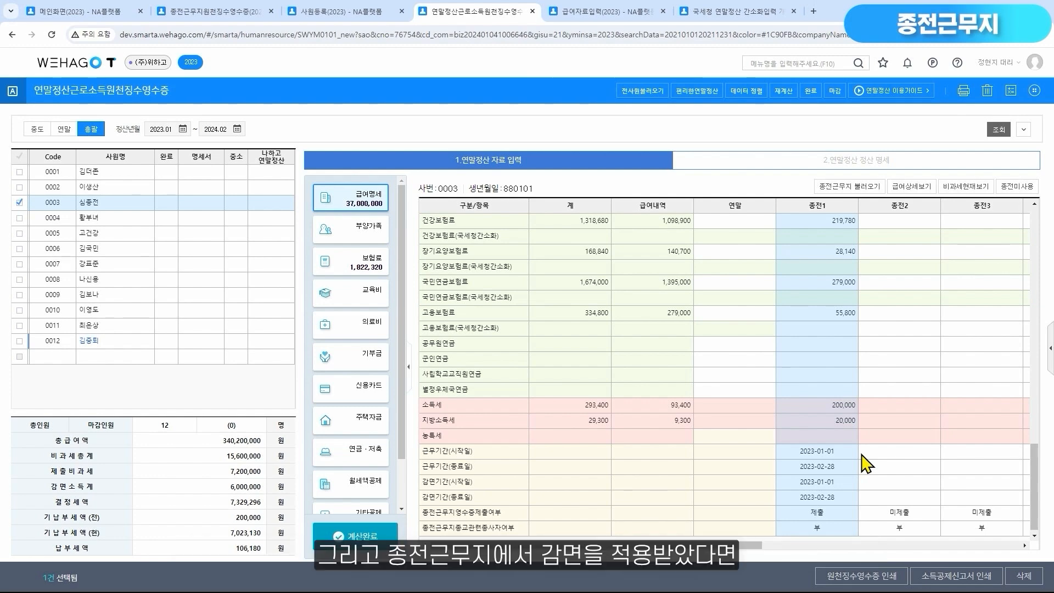
scroll(866, 464, up, 6)
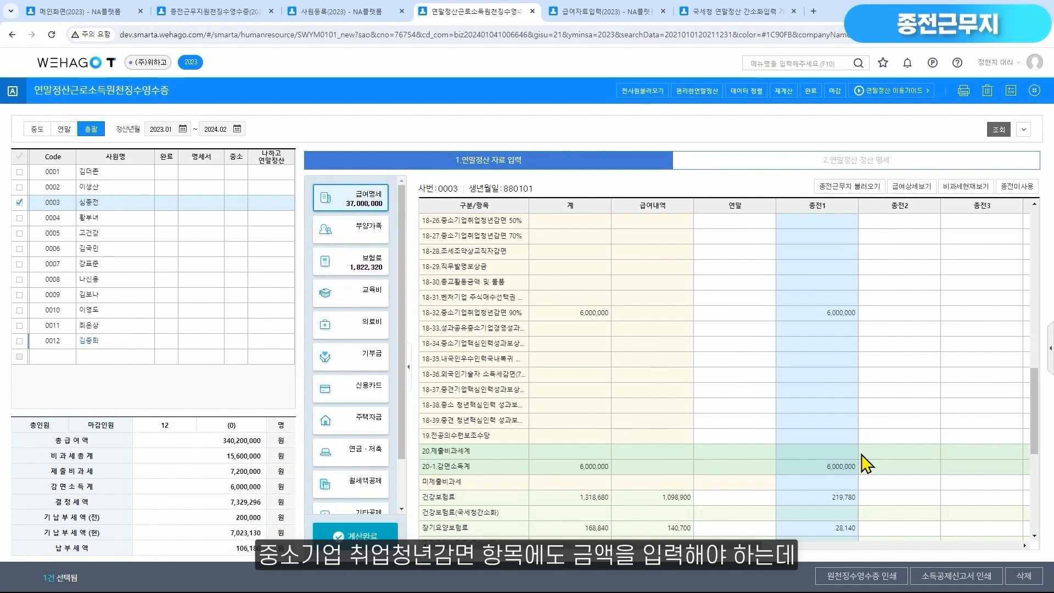
click(852, 317)
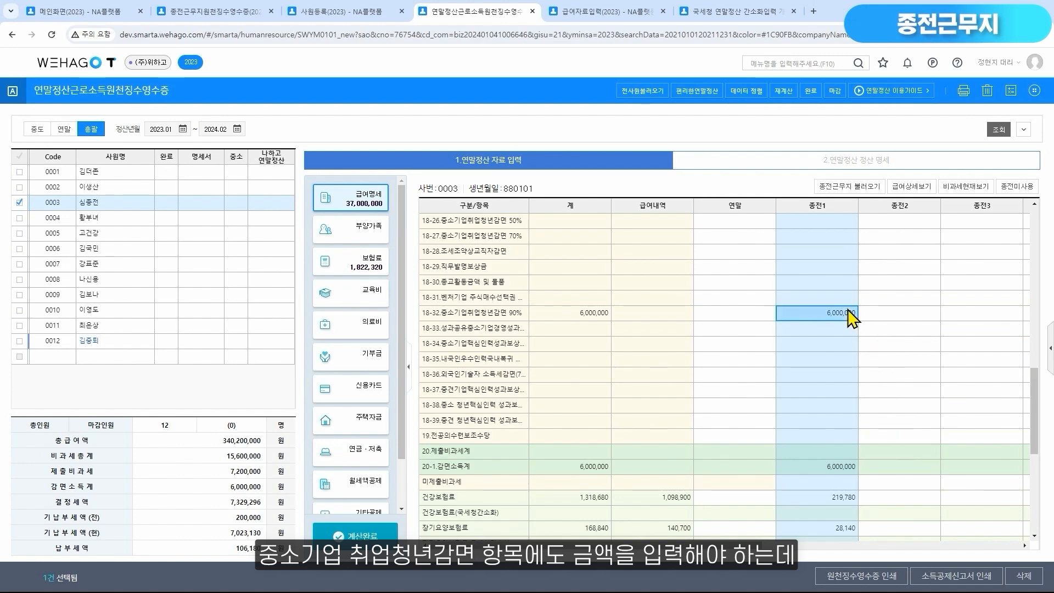
scroll(829, 327, down, 6)
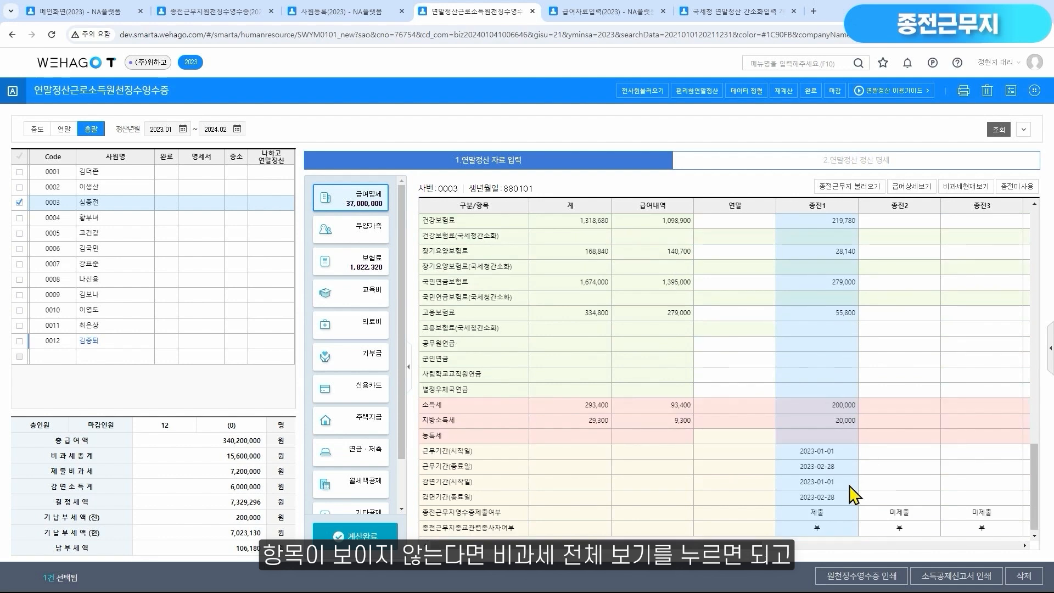
click(851, 499)
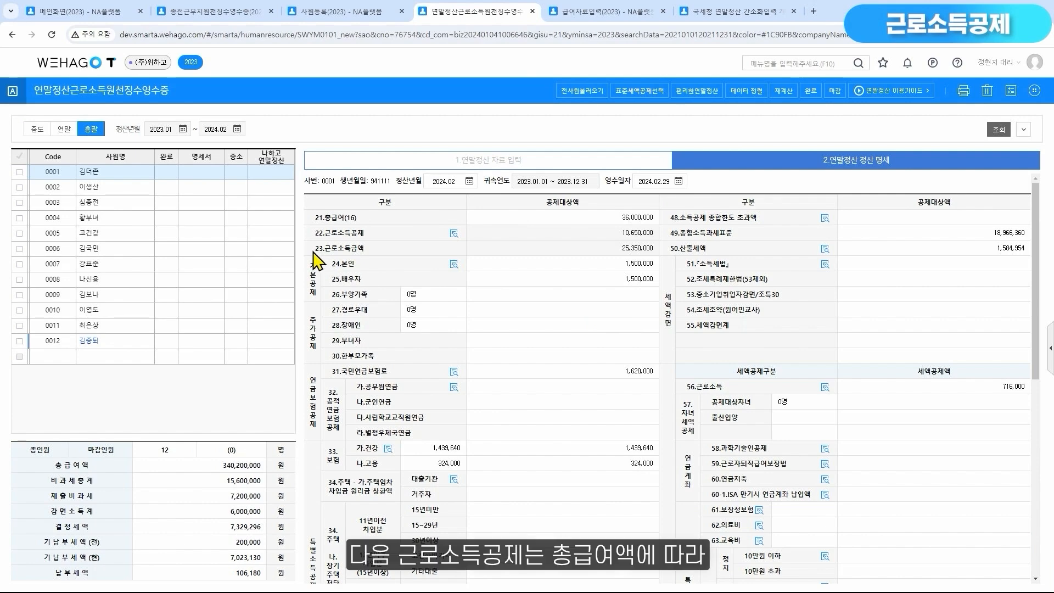
Read the 근로소득공제 calculation method, highlight its 2,000만원 한도 note, and close the explanation
click(453, 233)
drag(644, 292, 691, 296)
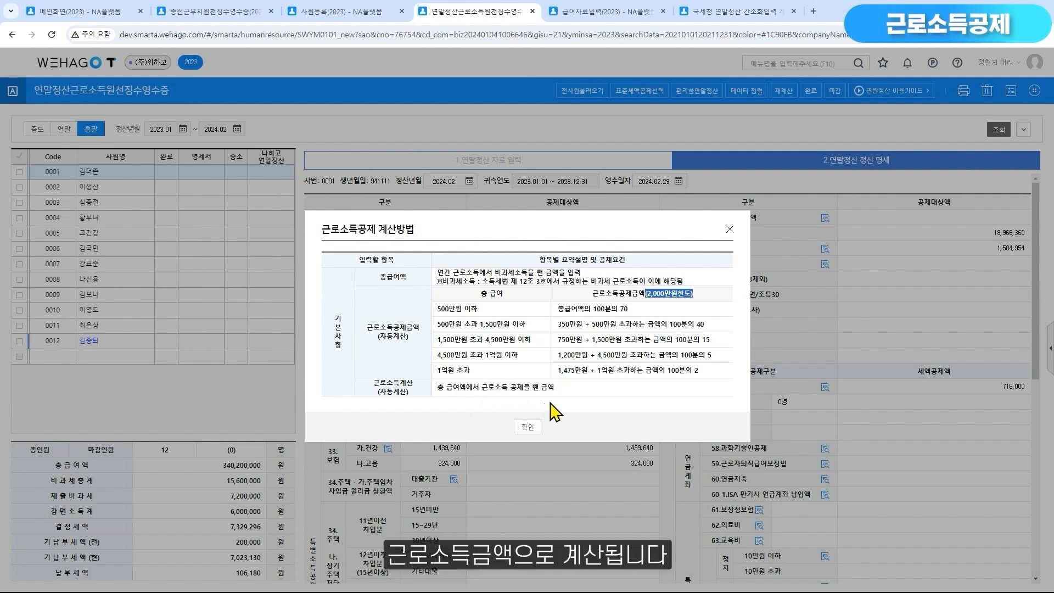
click(730, 229)
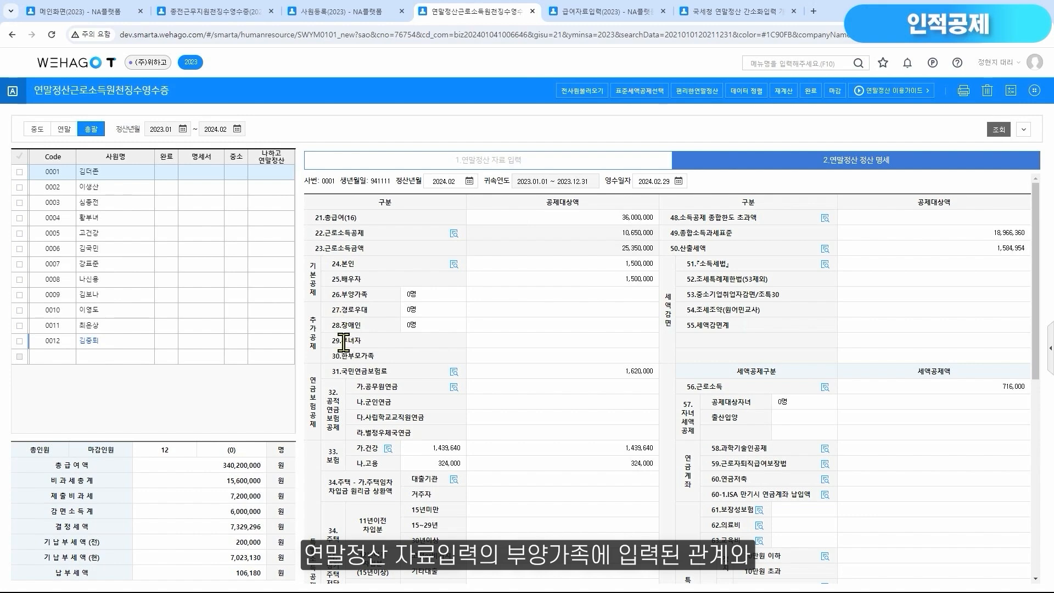
Compare the first employee's 부양가족 list under 연말정산 자료 입력 with the one in 사원등록, and return to the withholding receipt
click(516, 165)
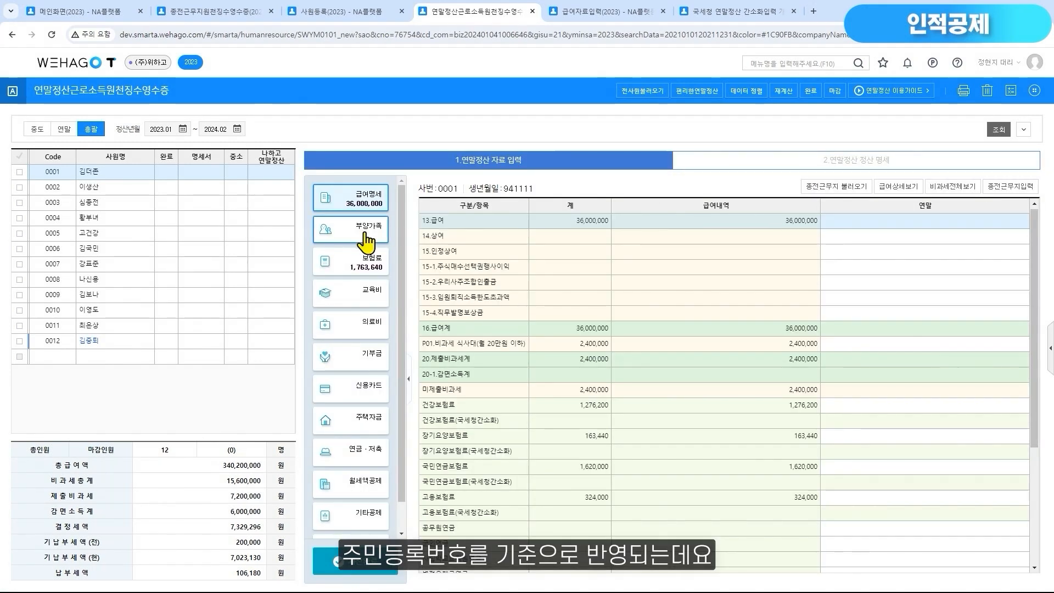
click(365, 237)
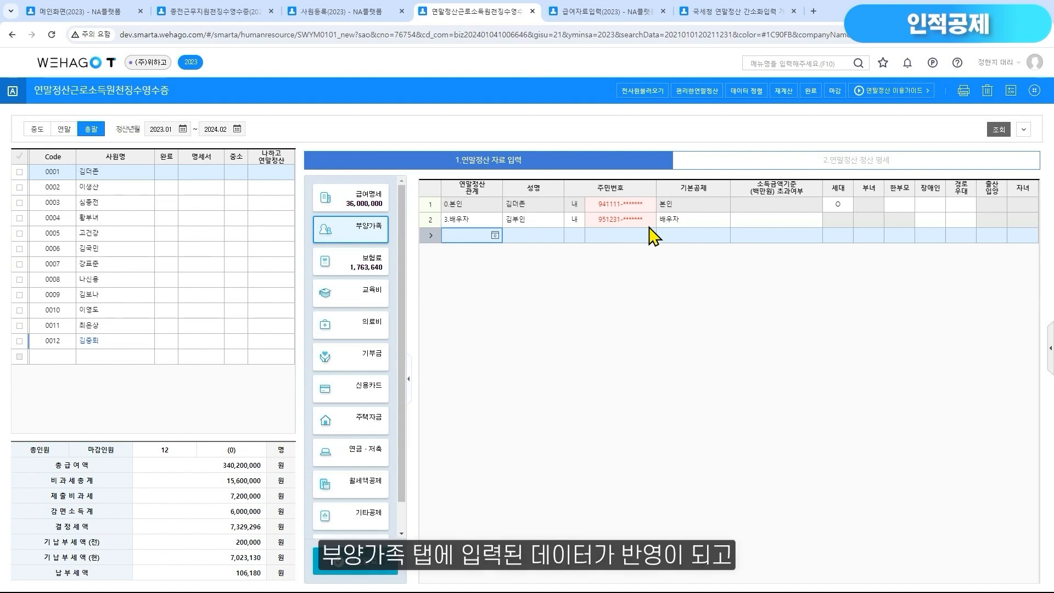
click(354, 13)
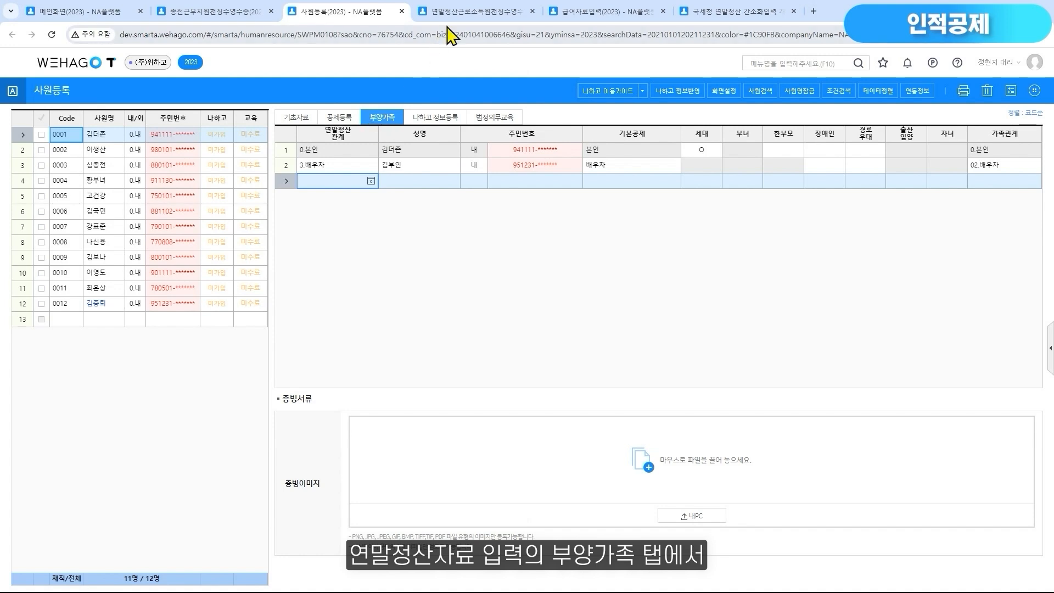
click(460, 13)
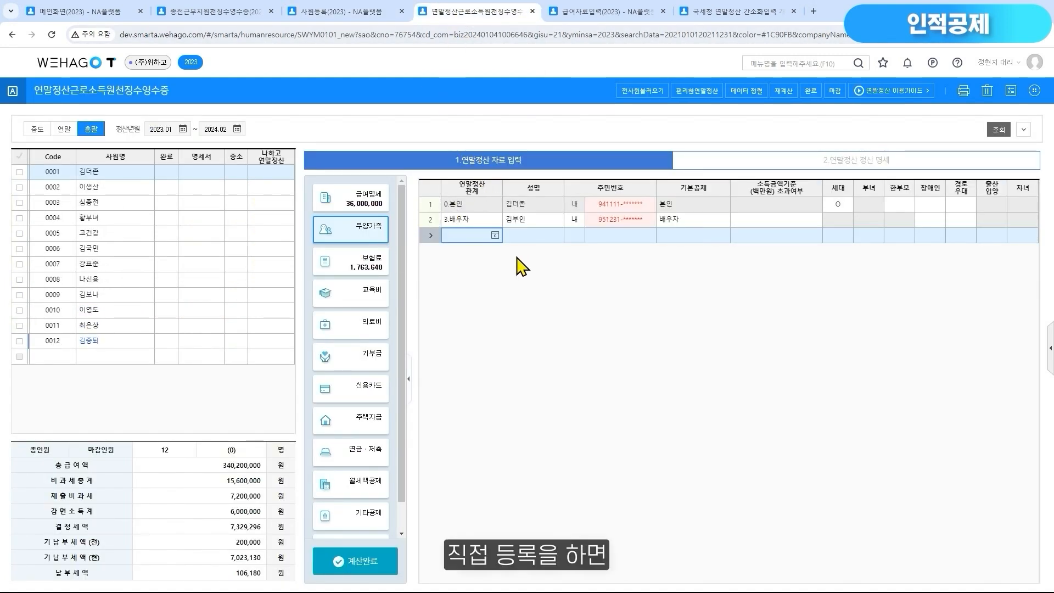
Check the first employee's 부양가족 in 사원등록, return to the withholding receipt, and view the 연말정산 관계코드 options
click(379, 10)
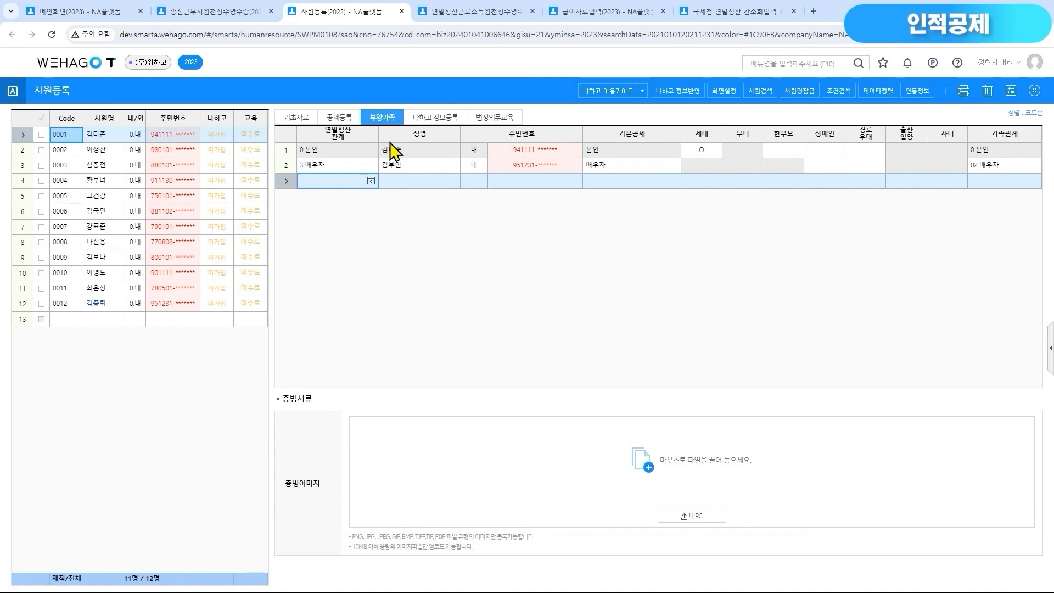
click(465, 11)
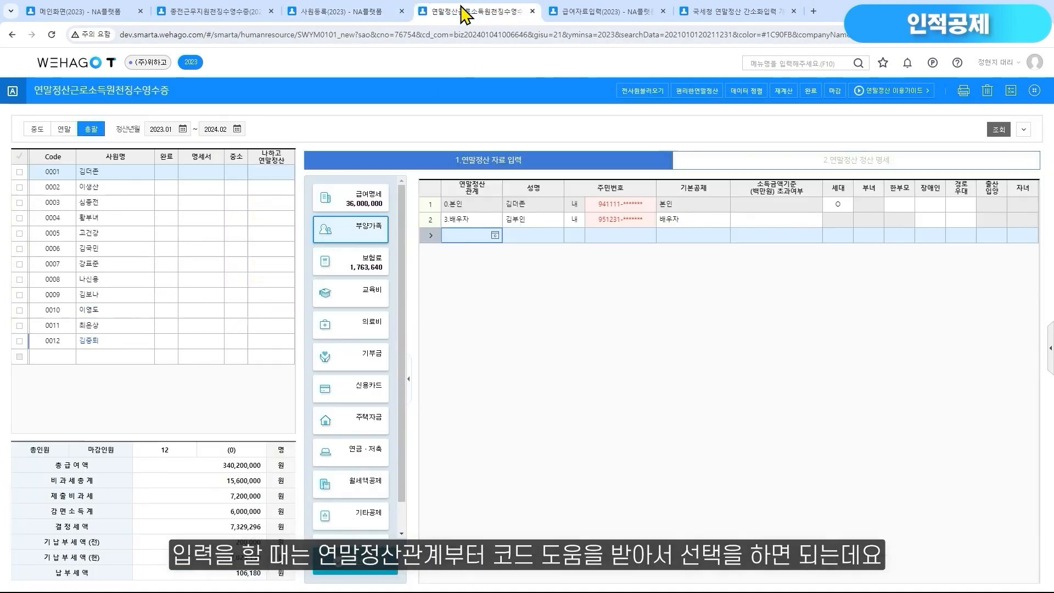
click(495, 237)
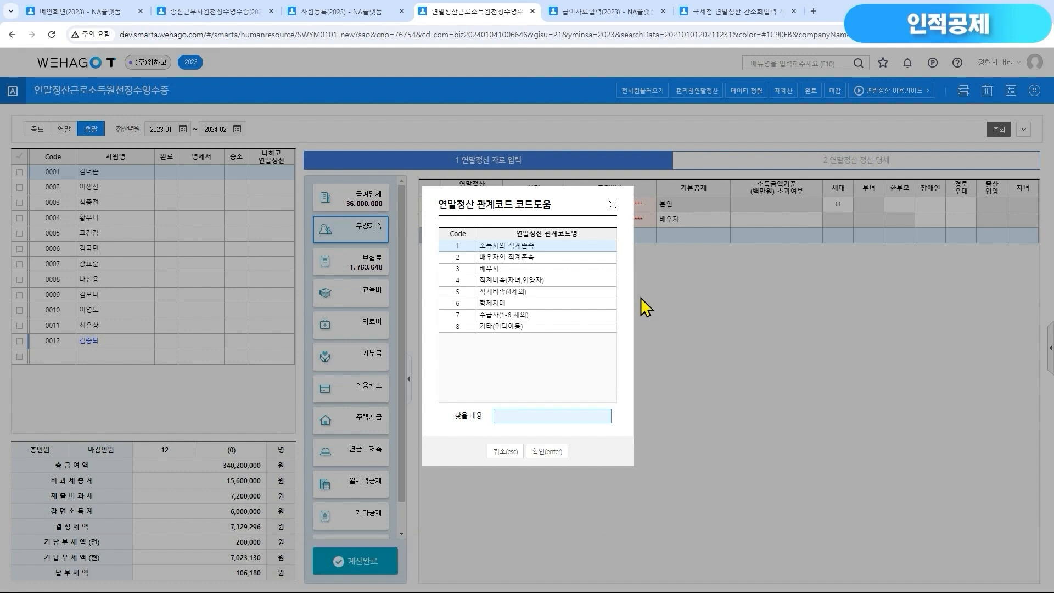
click(613, 204)
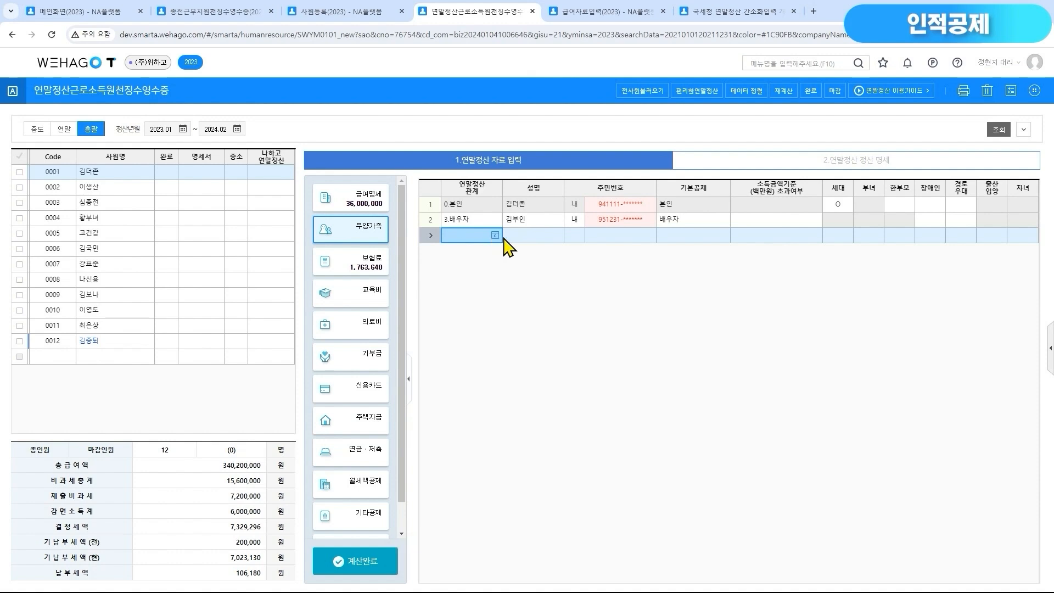
View the spouse's 기본공제 options, mark the spouse's 소득금액기준 초과여부 as O by entering 1, and acknowledge the notice
click(728, 220)
click(725, 220)
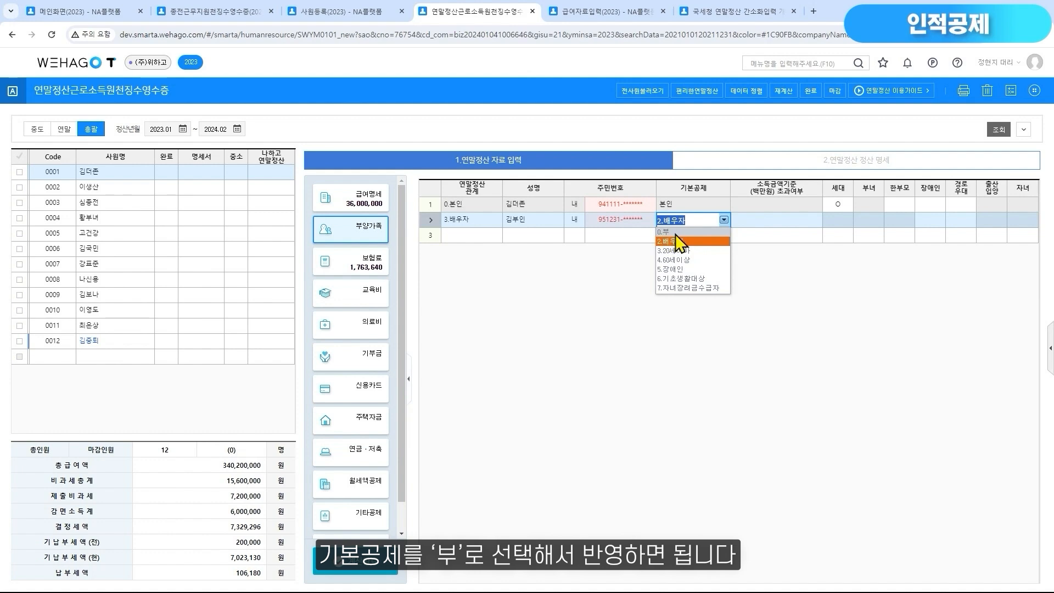
click(777, 226)
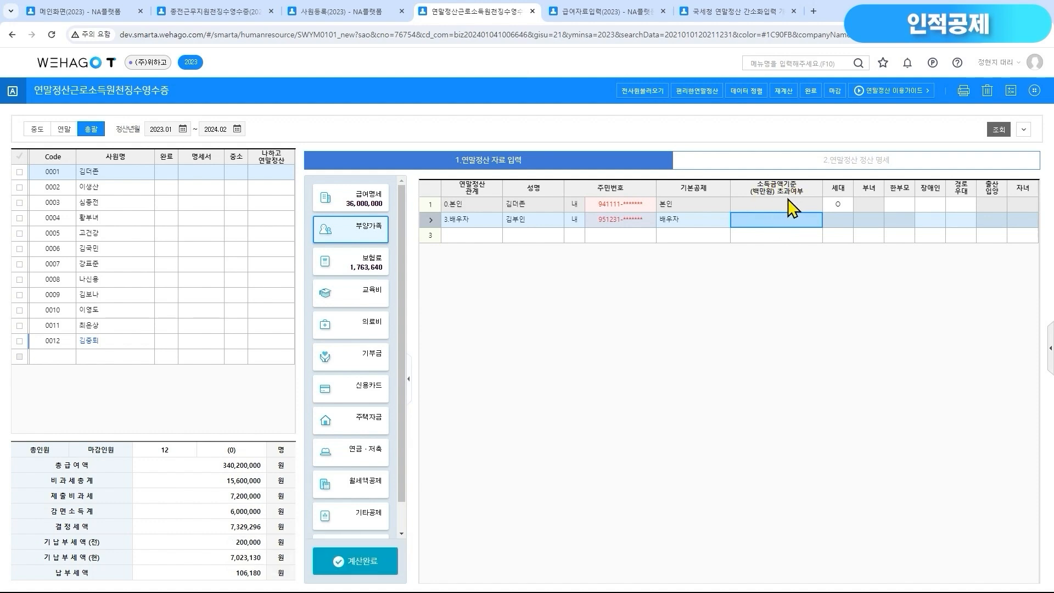
key(1)
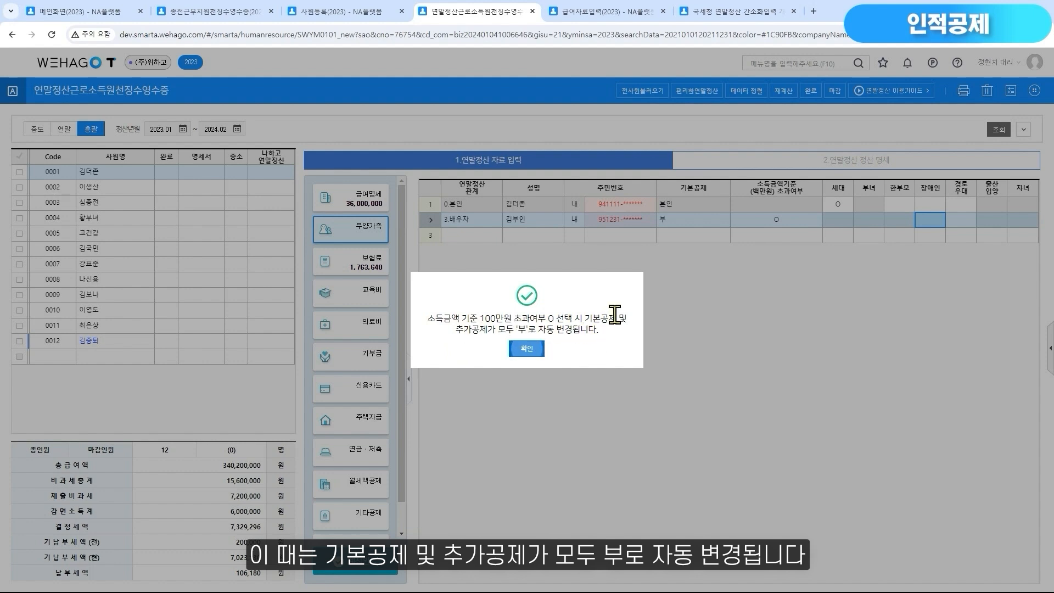
click(527, 348)
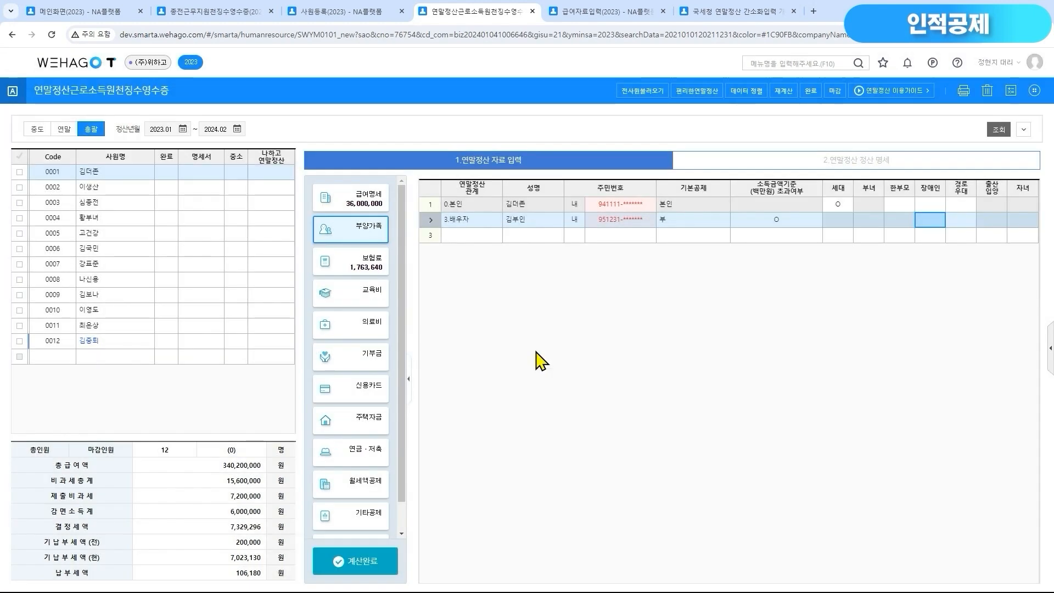
Set the spouse's 기본공제 back to 2.배우자 and clear the O mark under 소득금액기준 초과여부
click(724, 220)
click(708, 242)
click(770, 220)
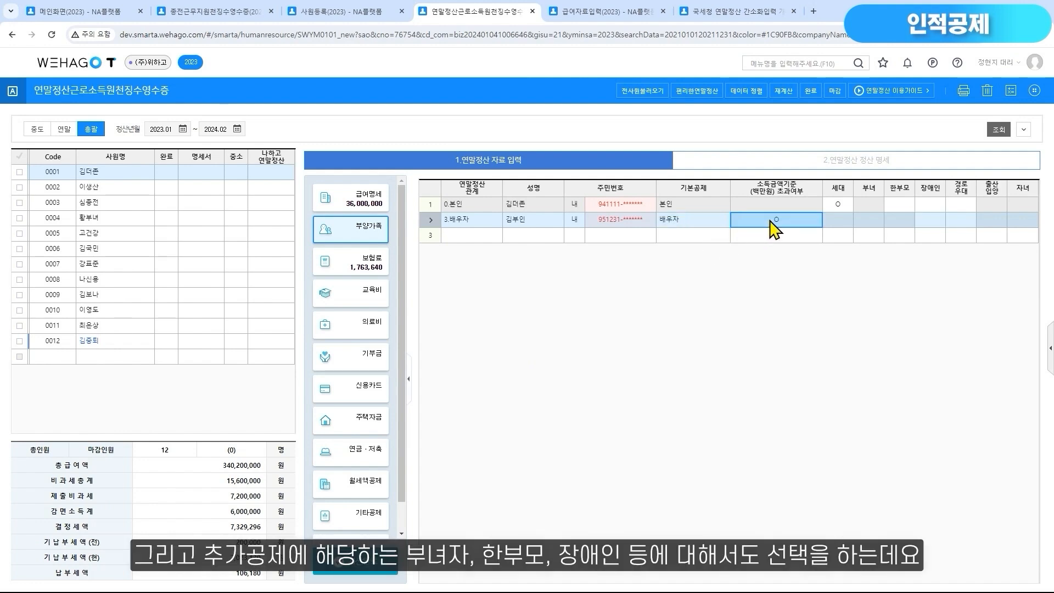
key(space)
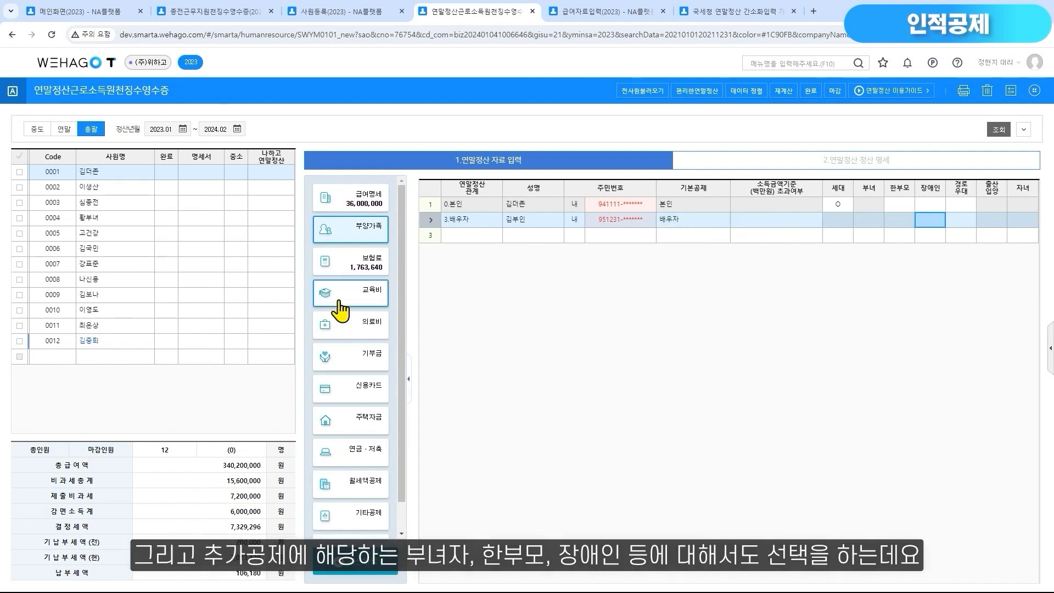
Check employee 0004's 부녀 entry against the 부녀자공제 guidance, highlighting the gender and 근로소득금액 conditions, and close the guidance
click(114, 219)
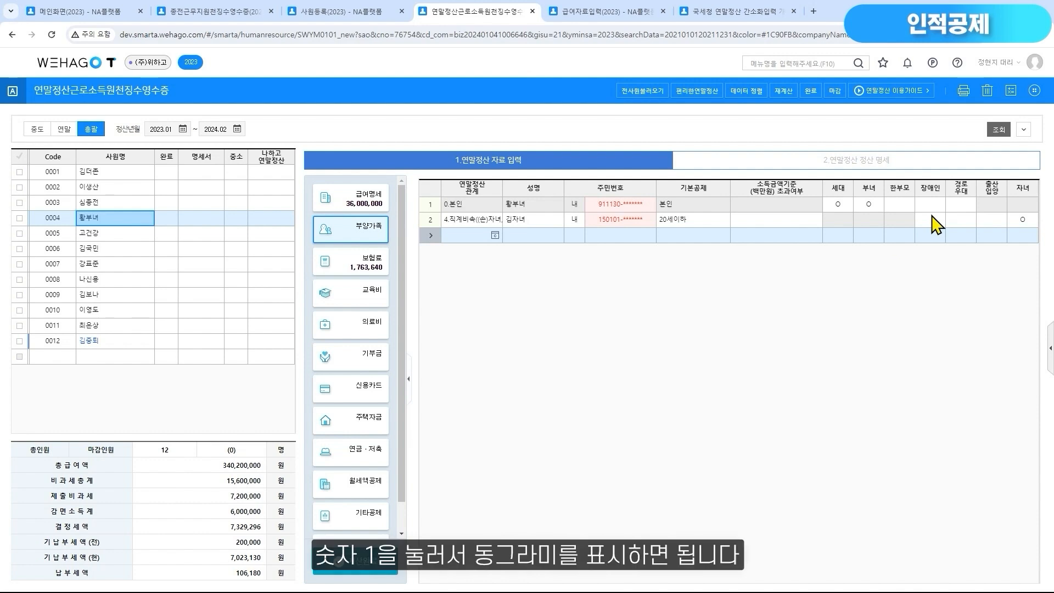
double_click(871, 206)
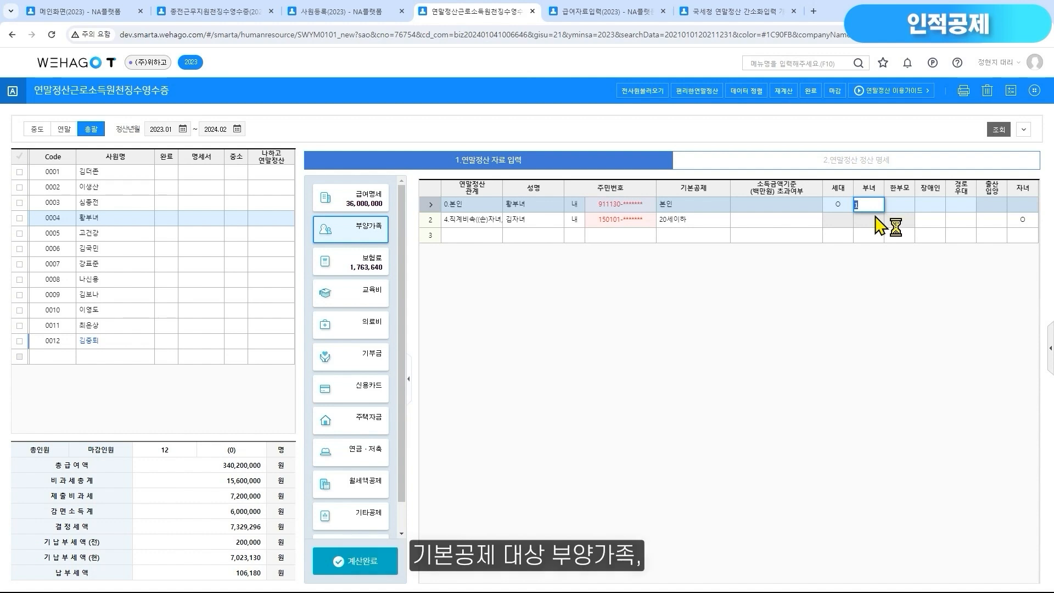
click(1050, 347)
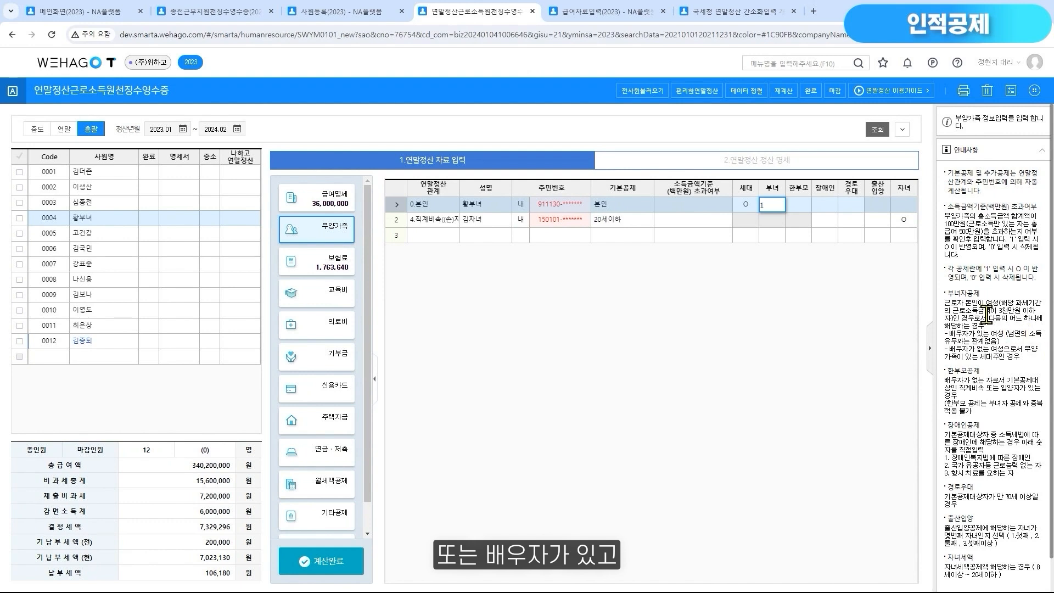
drag(987, 302, 997, 304)
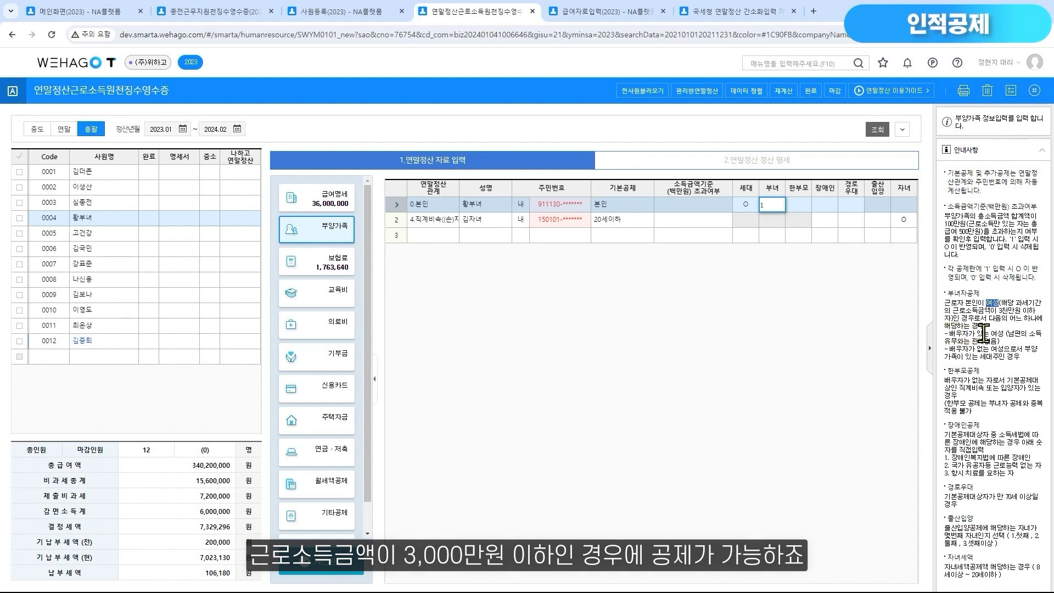
drag(954, 311, 1040, 315)
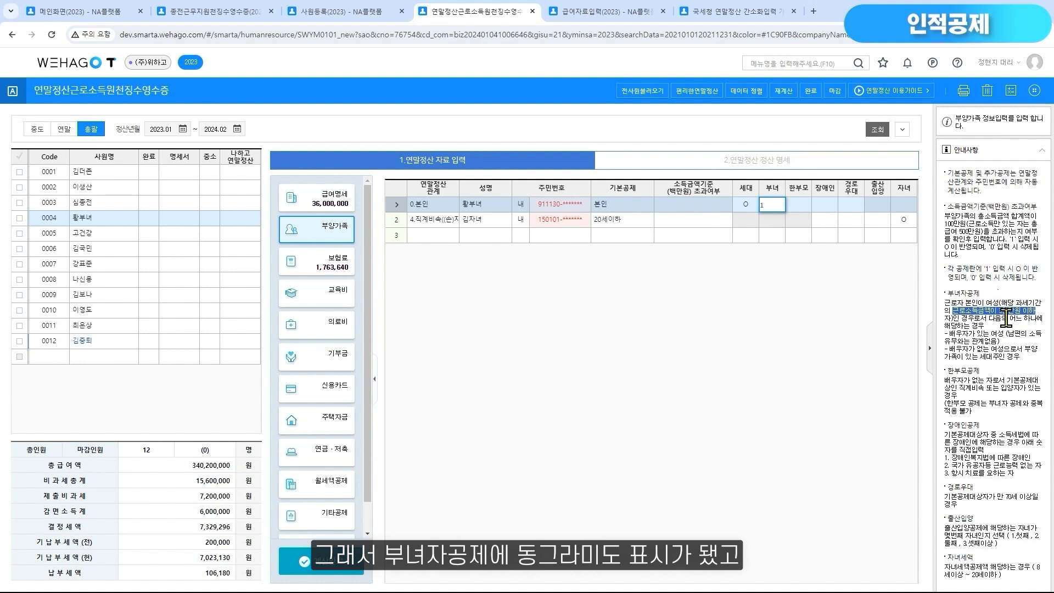
click(930, 348)
click(869, 220)
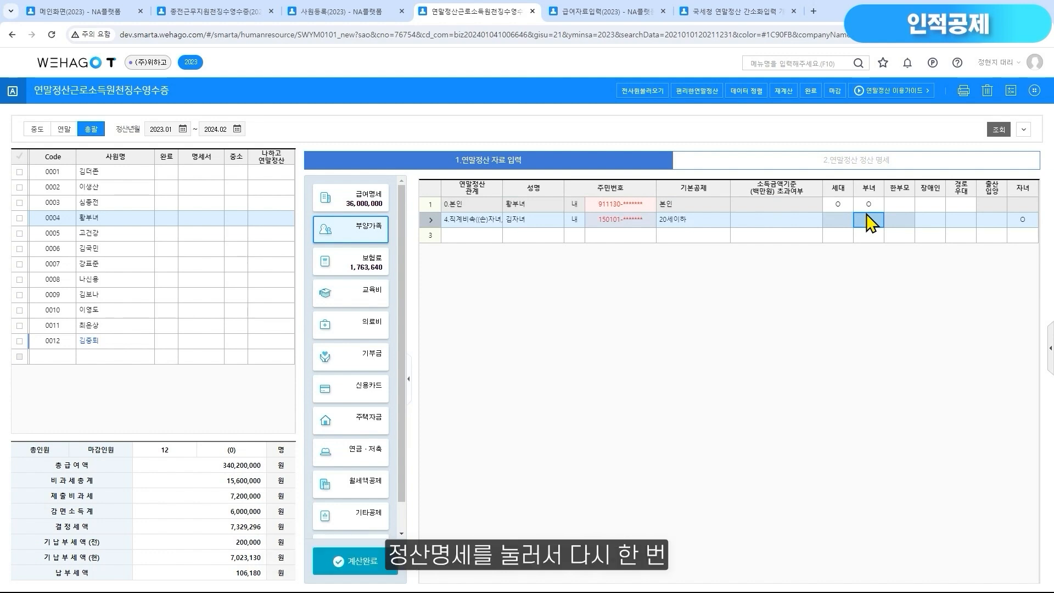
Check the 부녀자 deduction in employee 0004's 연말정산 정산 명세 and return to the 부양가족 entries
click(853, 167)
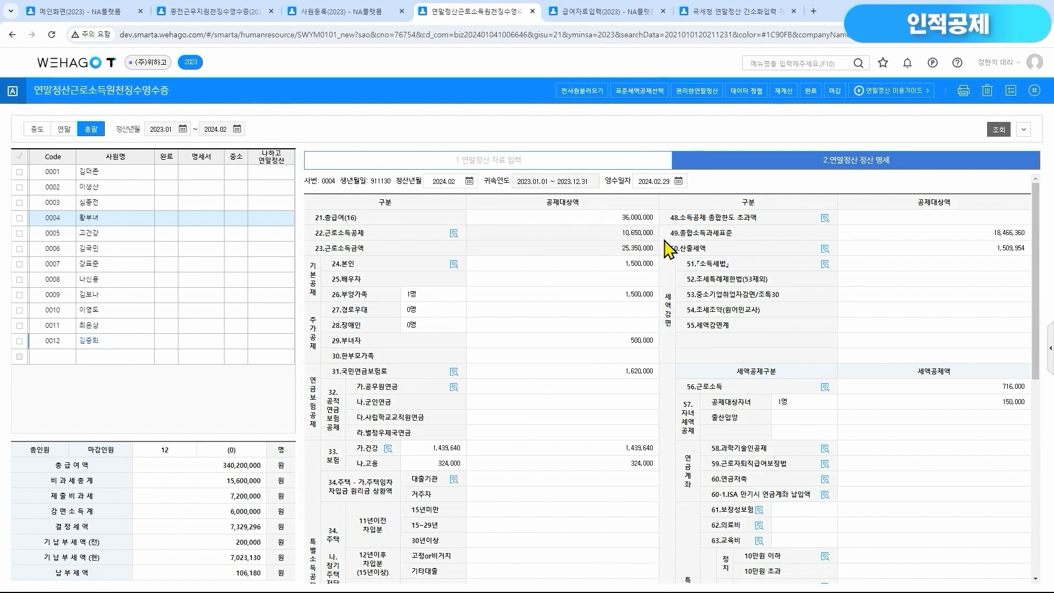
click(619, 164)
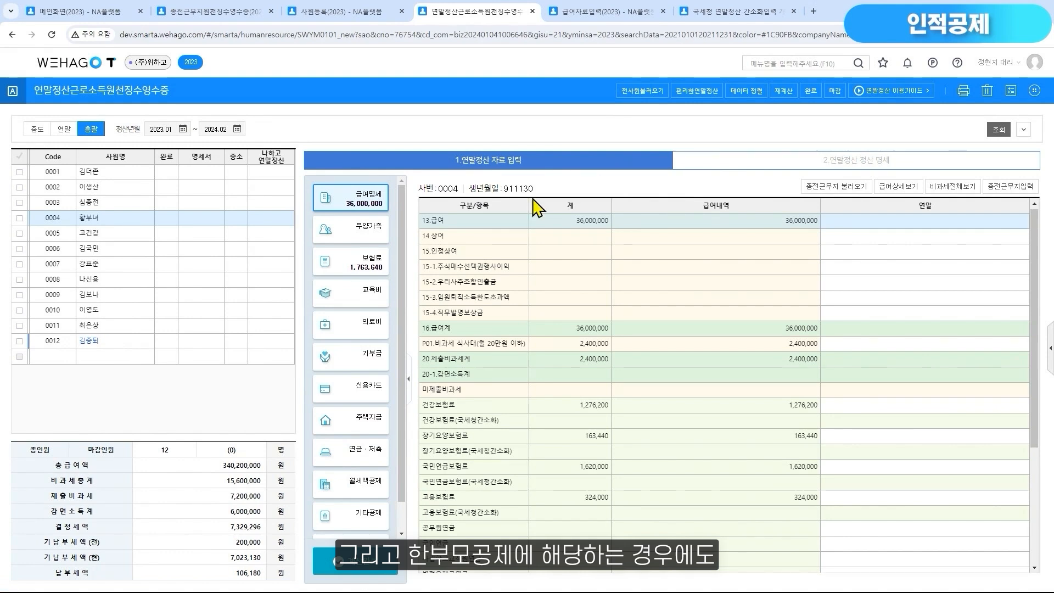
click(368, 238)
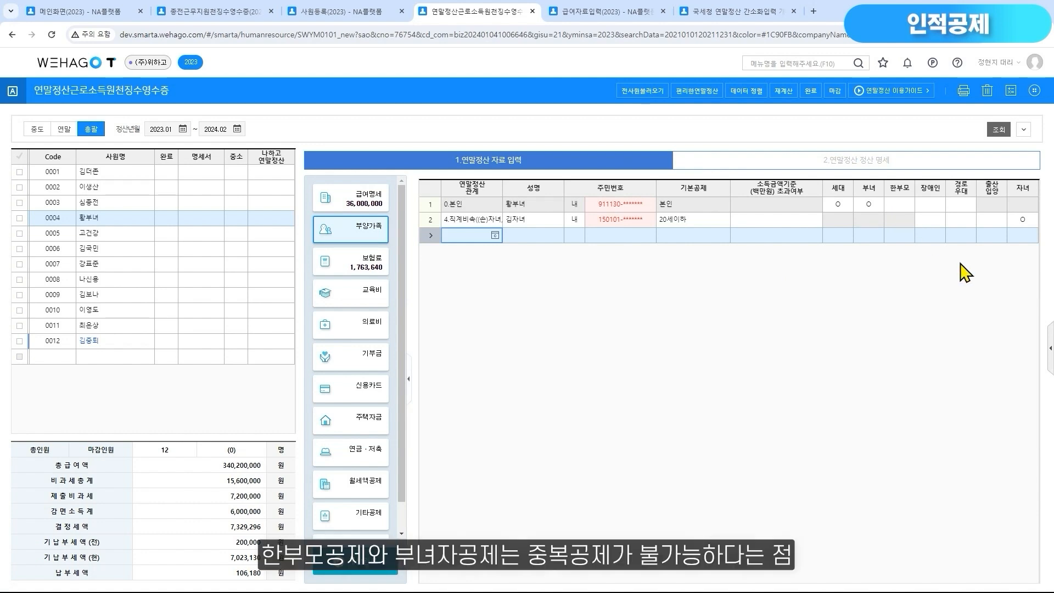
Reopen the guidance and examine the 장애인, 경로우대, 출산입양 and 자녀 rules alongside employee 0004's matching fields
click(1048, 357)
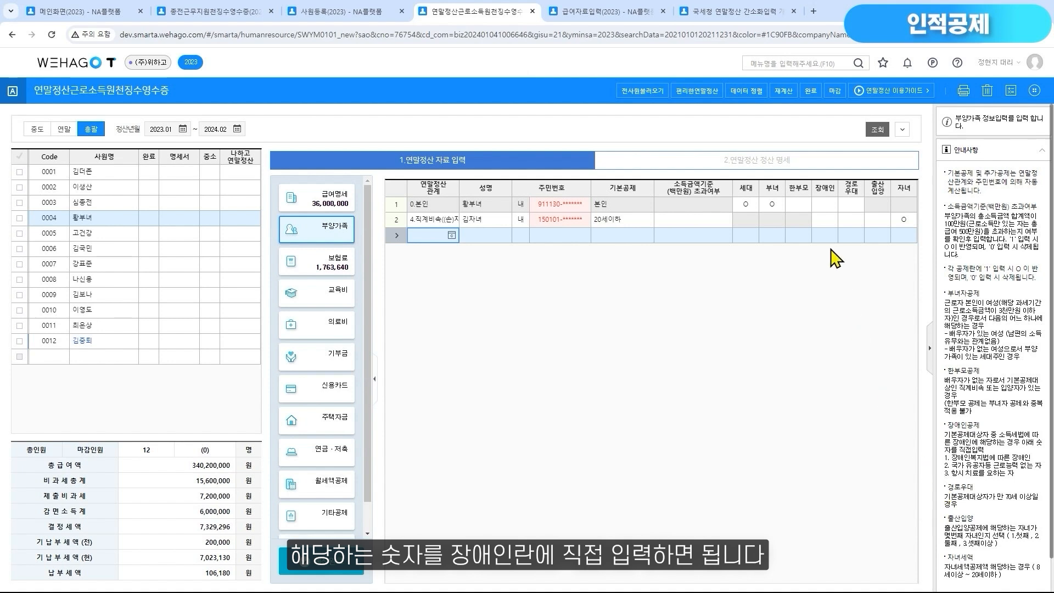
click(824, 204)
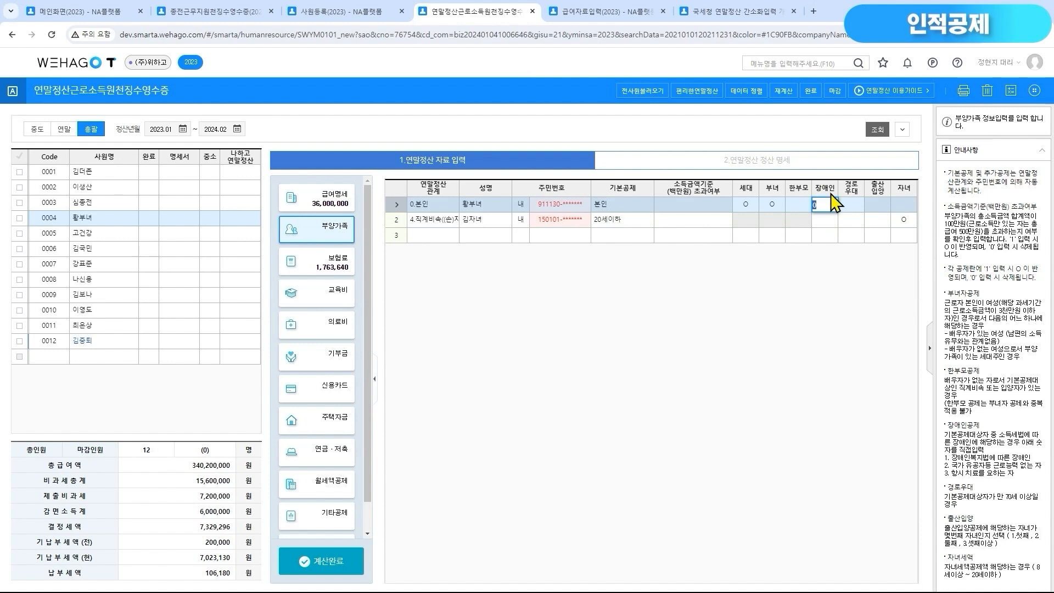
click(860, 205)
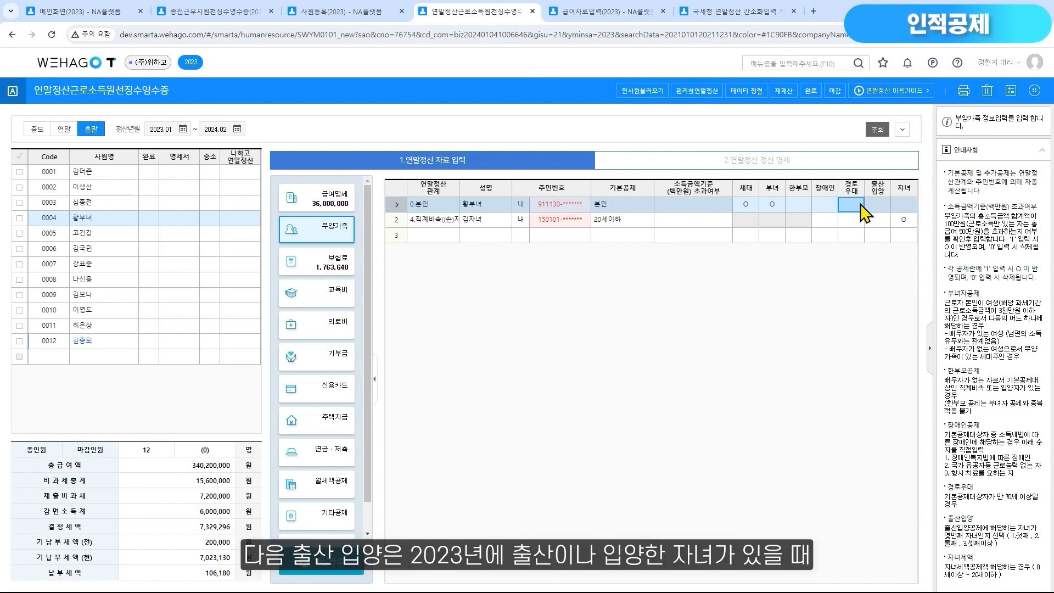
click(880, 207)
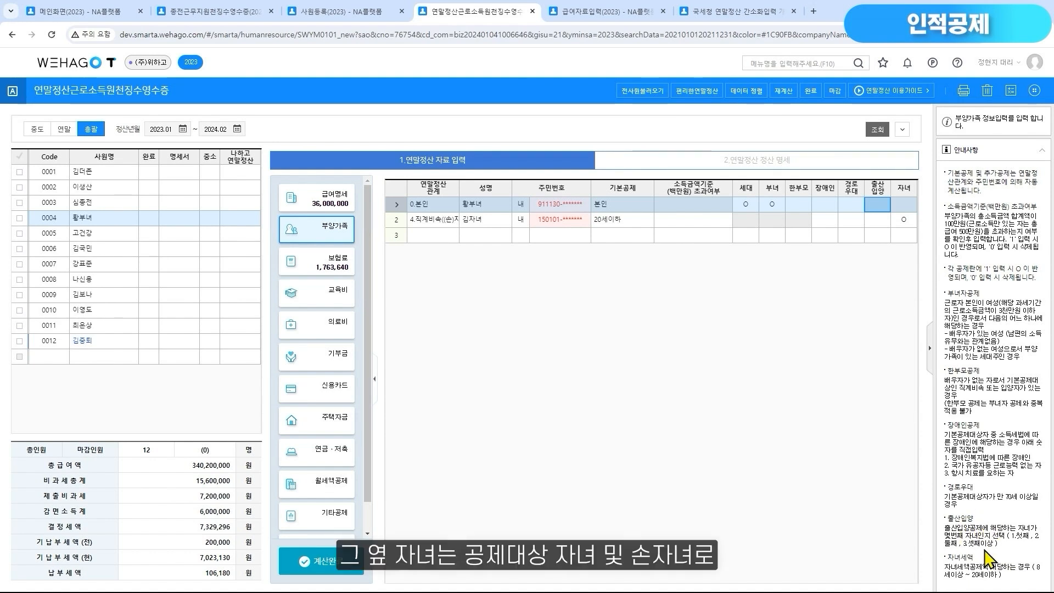
click(907, 207)
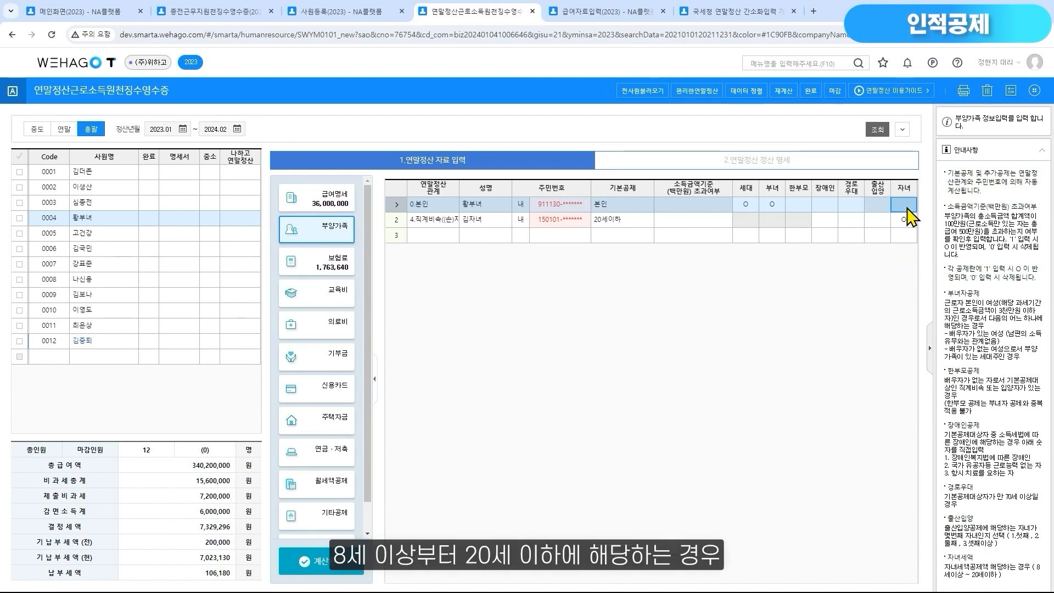
drag(1035, 568, 1039, 584)
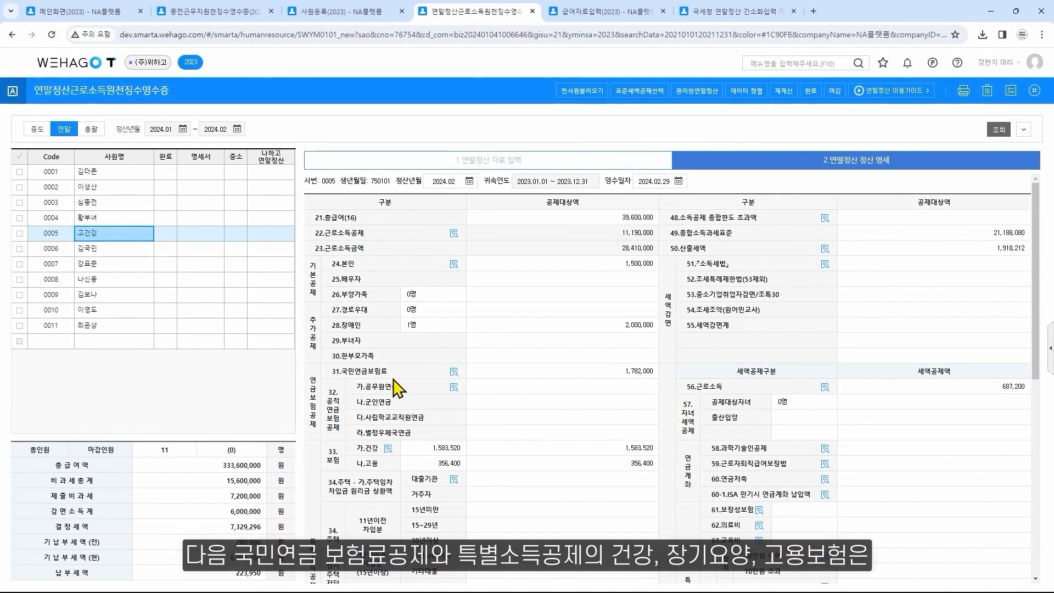
Compare employee 0005's pension, health, long-term care and employment premiums in 급여명세, with the 종전 columns shown, against the 정산 명세
scroll(384, 406, down, 3)
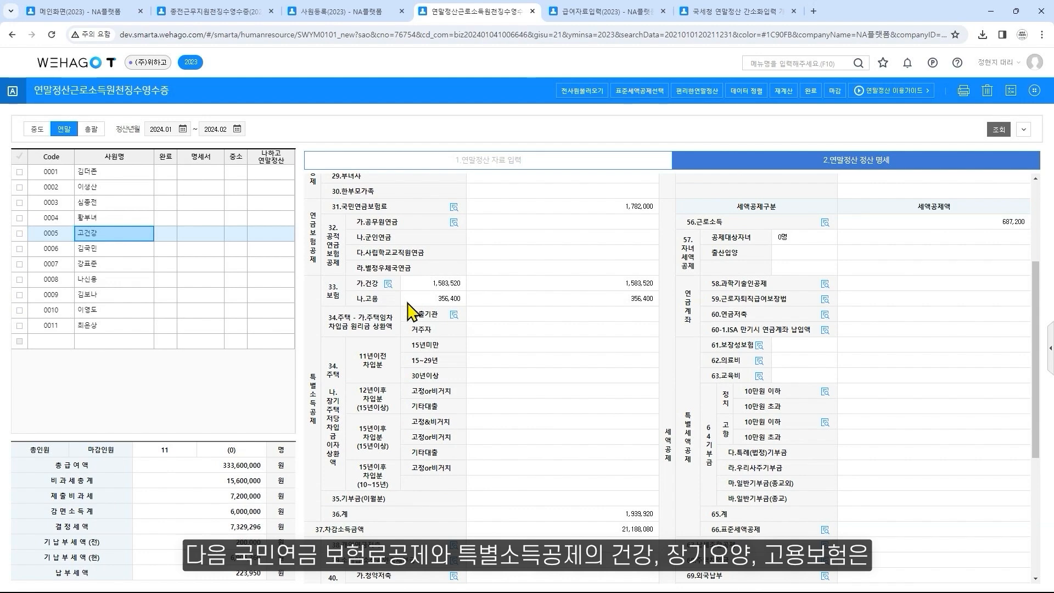
click(518, 164)
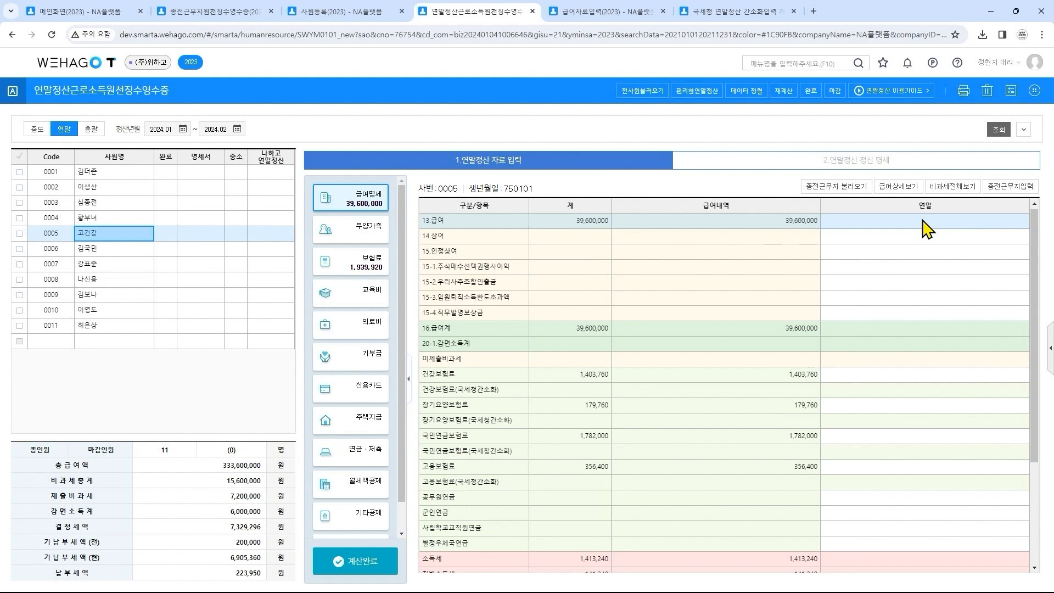
click(1009, 187)
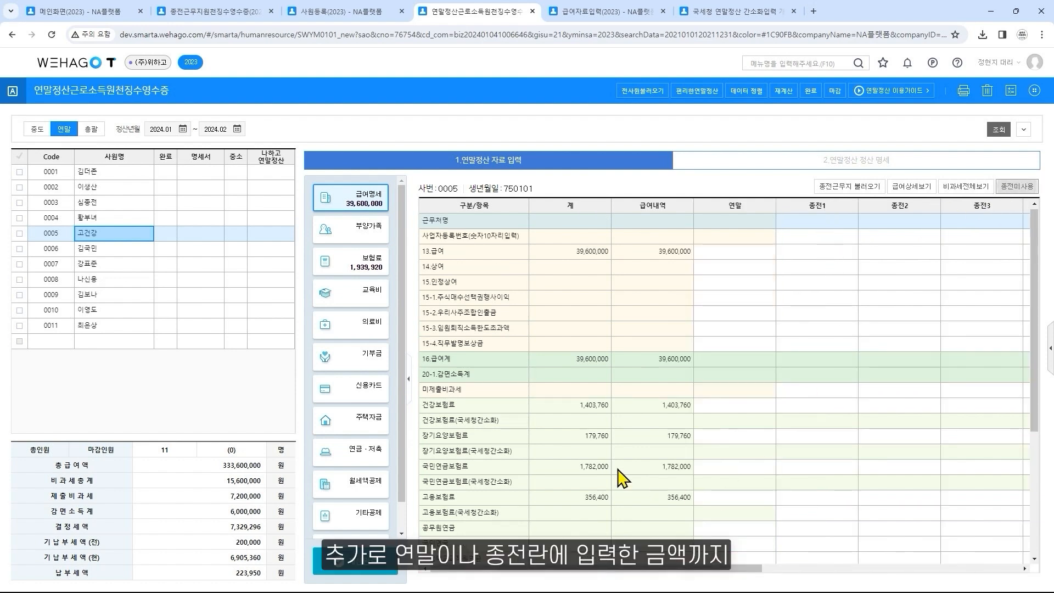
click(501, 409)
click(506, 439)
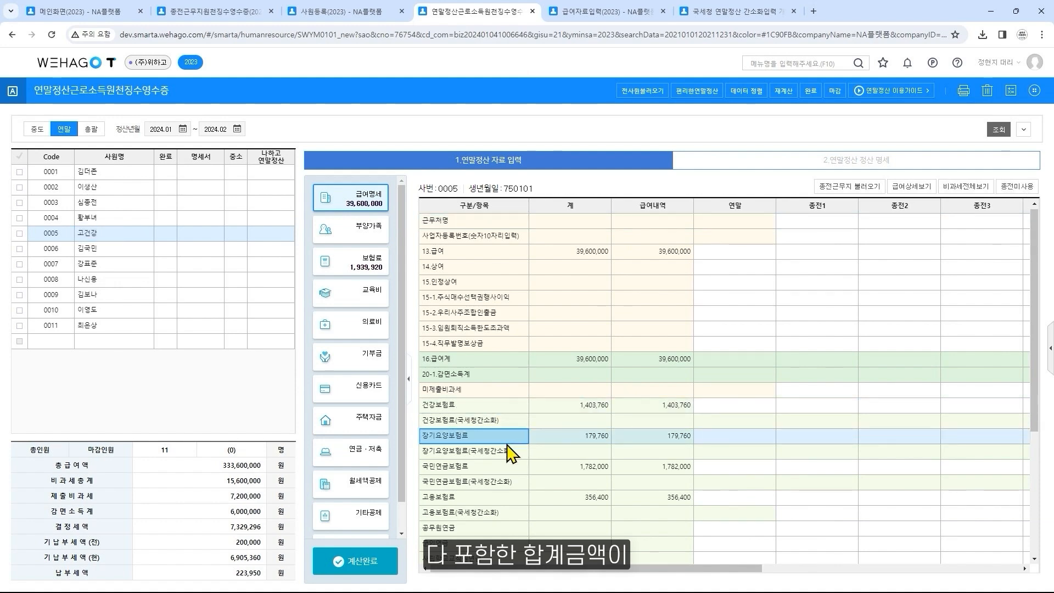
click(506, 468)
click(511, 499)
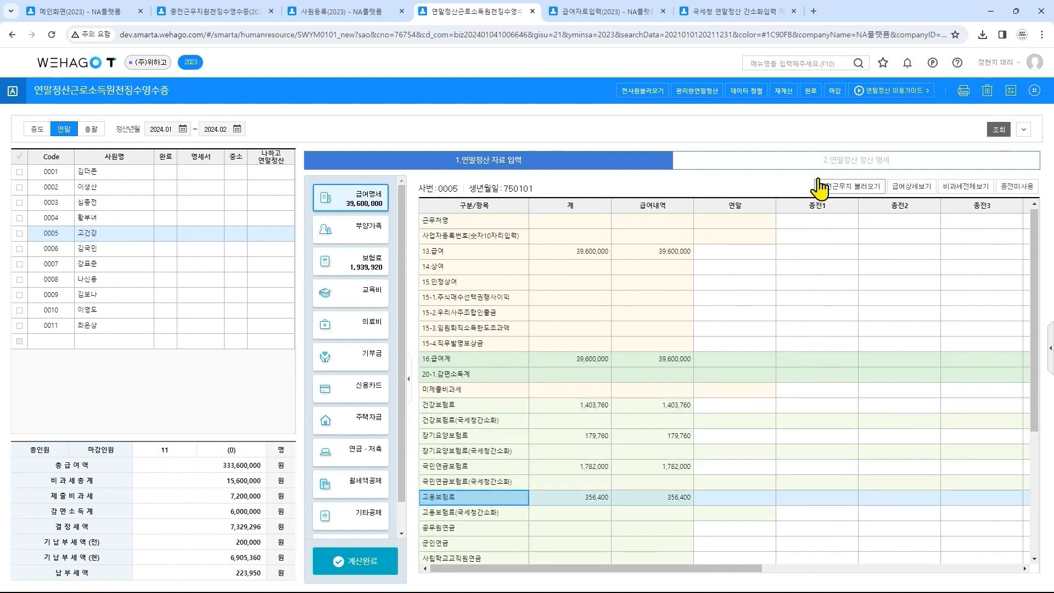
click(837, 169)
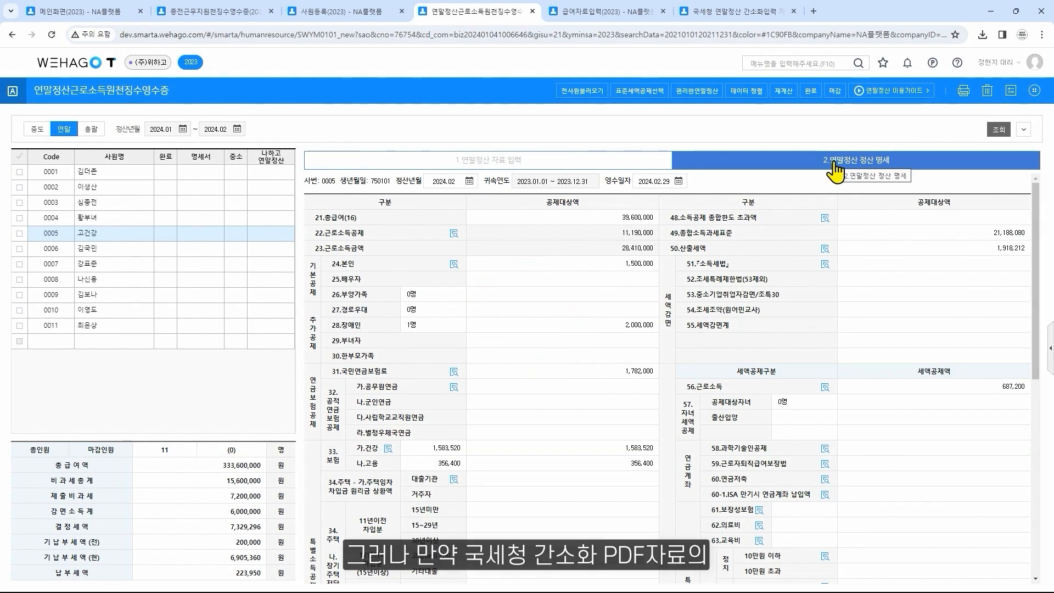
In 국세청 연말정산 간소화입력, check that the 국민연금/건강/고용보험료 upload setting is 업로드 함 and close it
click(726, 13)
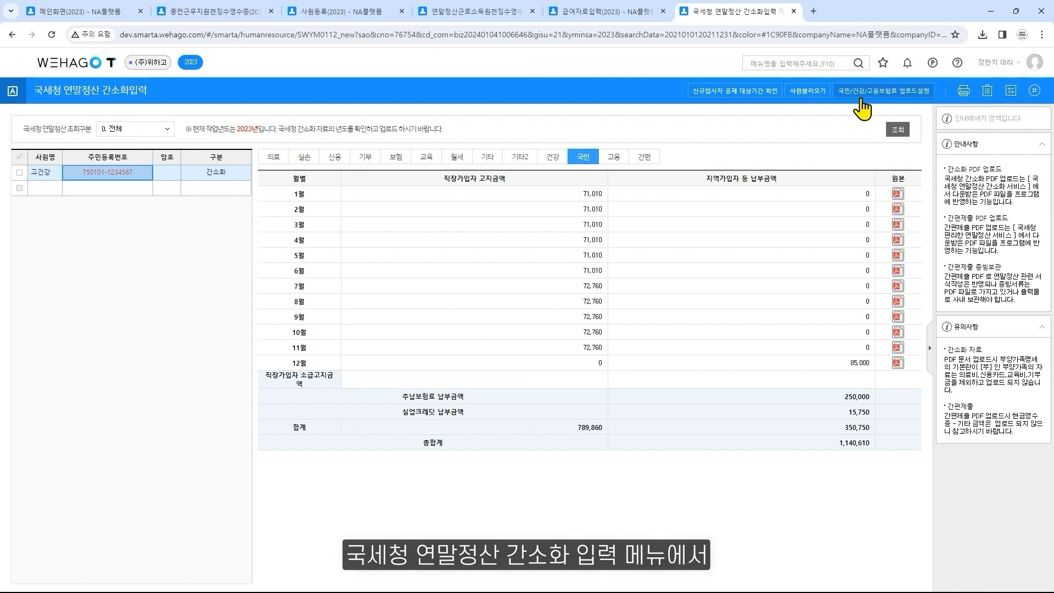
click(862, 102)
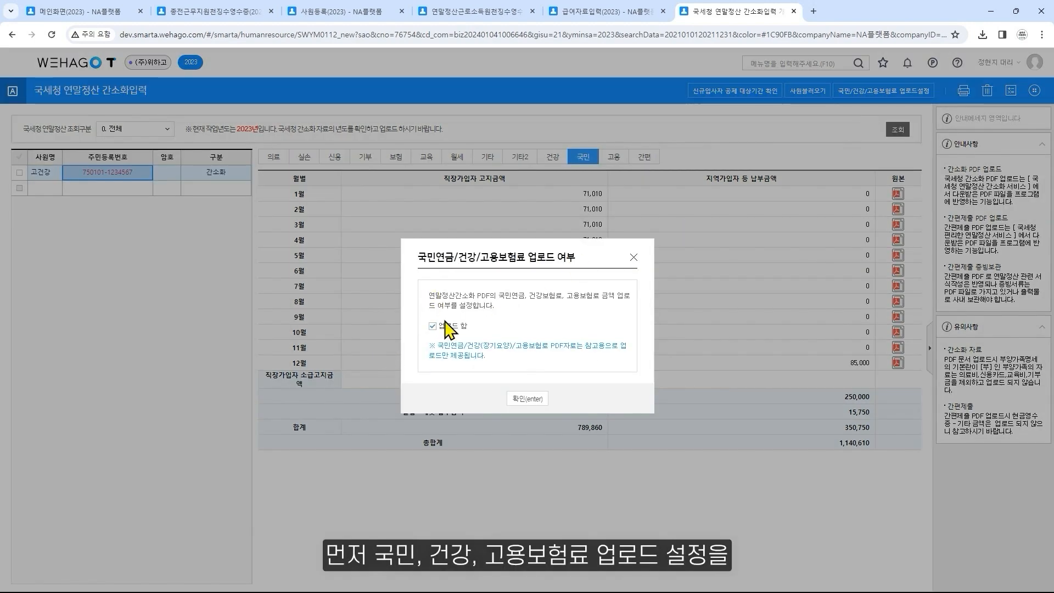
click(634, 257)
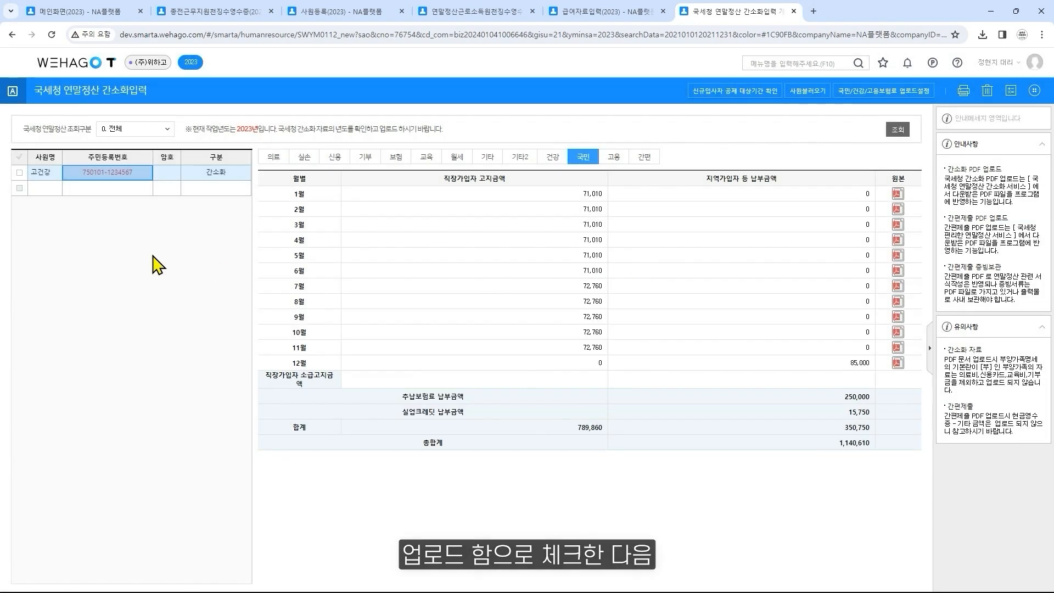
Transfer employee 0005's simplified PDF data to the year-end settlement, also including 건강(장기요양)보험료, 국민연금보험료 and 고용보험료
click(20, 175)
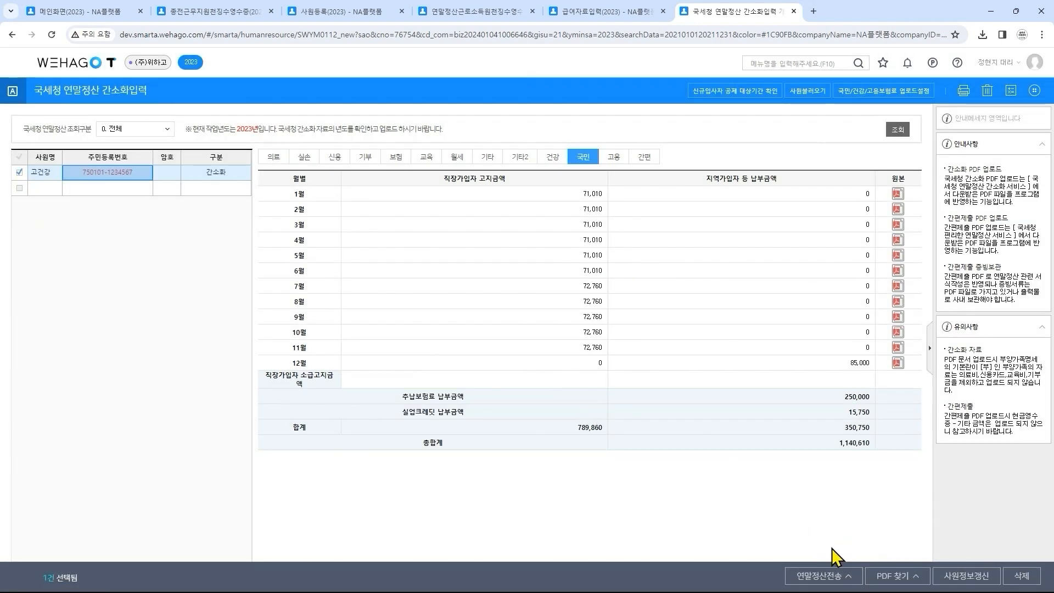
click(846, 576)
click(849, 560)
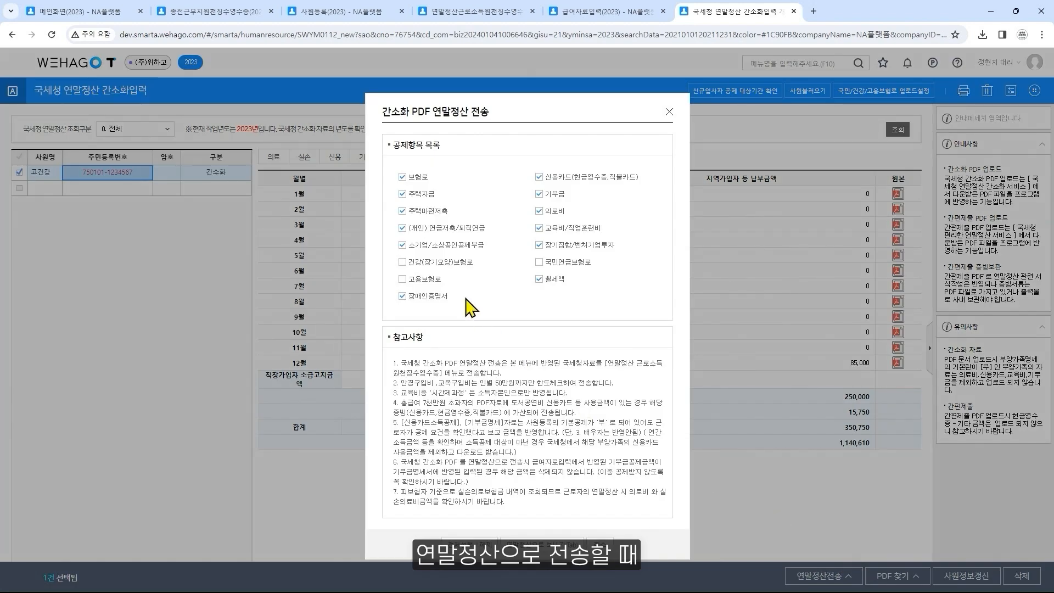
click(442, 263)
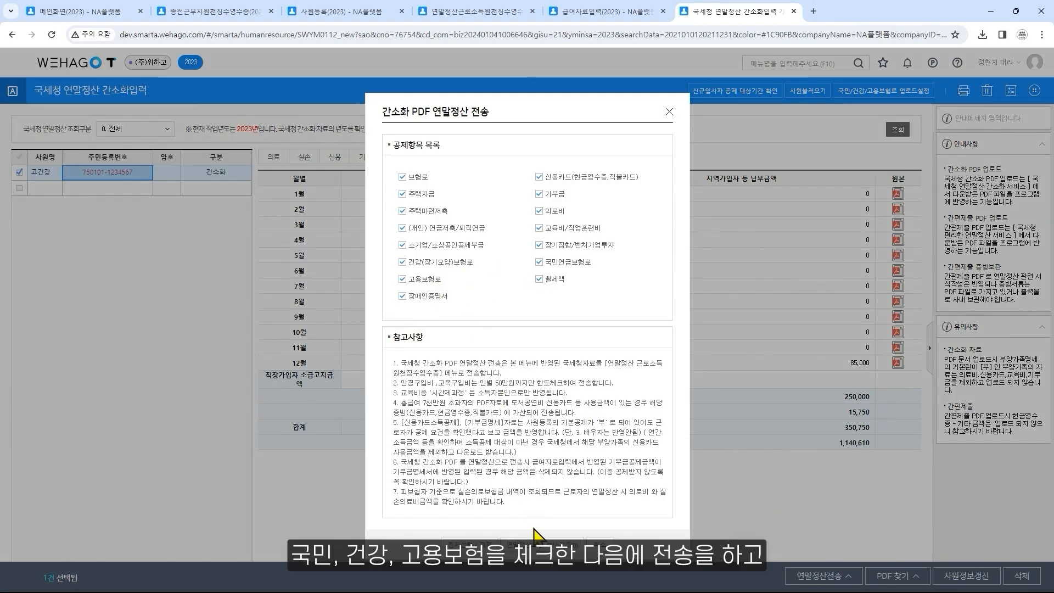
click(534, 554)
click(546, 355)
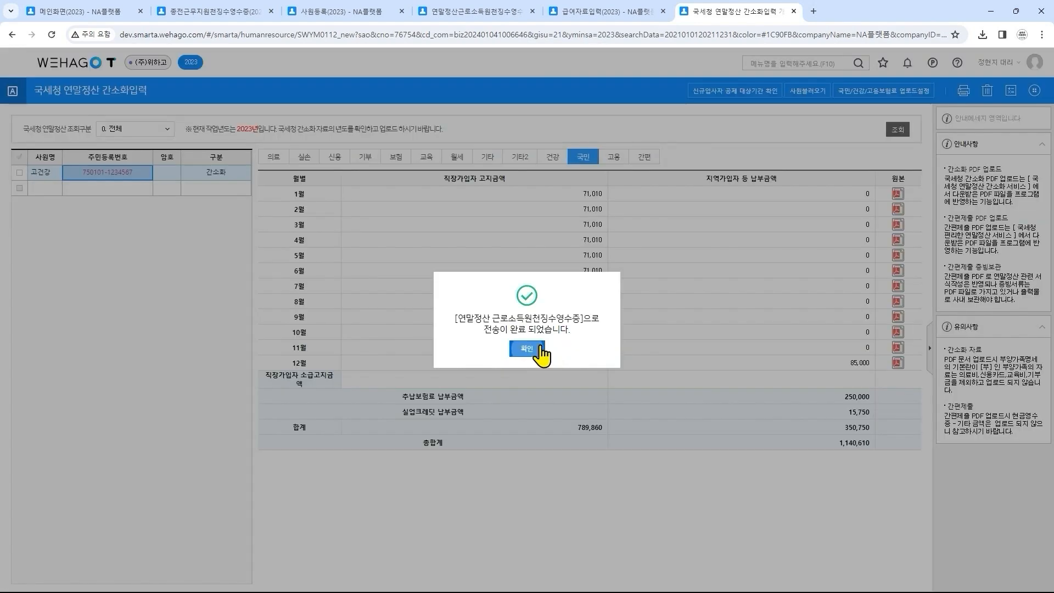
click(530, 348)
click(525, 394)
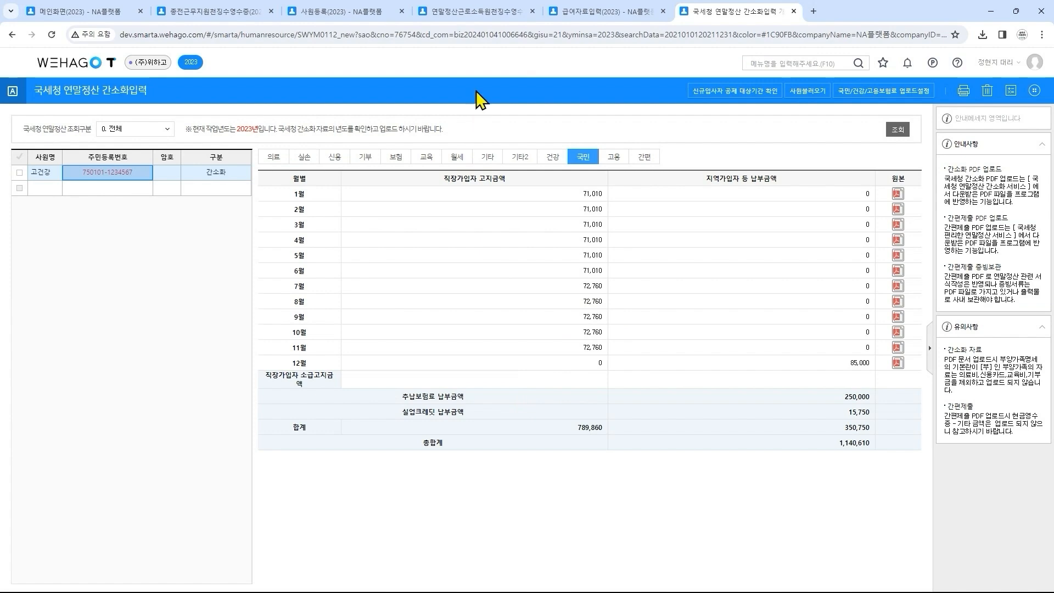
In 연말정산근로소득원천징수영수증, set the NTS PDF pension, health (long-term care) and employment premiums to 반영함 for employee 0005
click(486, 11)
click(1034, 91)
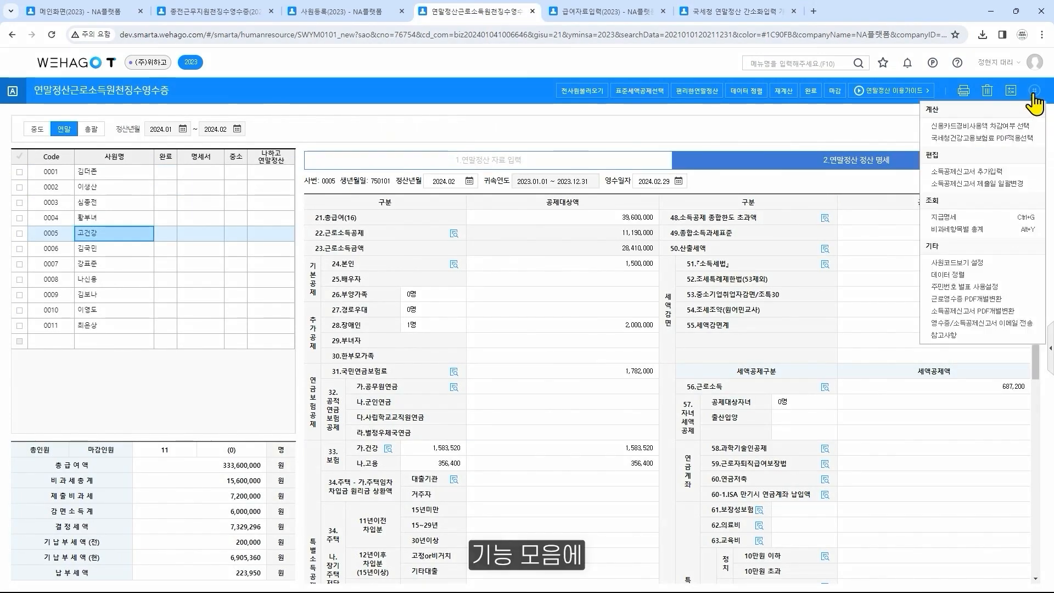
click(1022, 139)
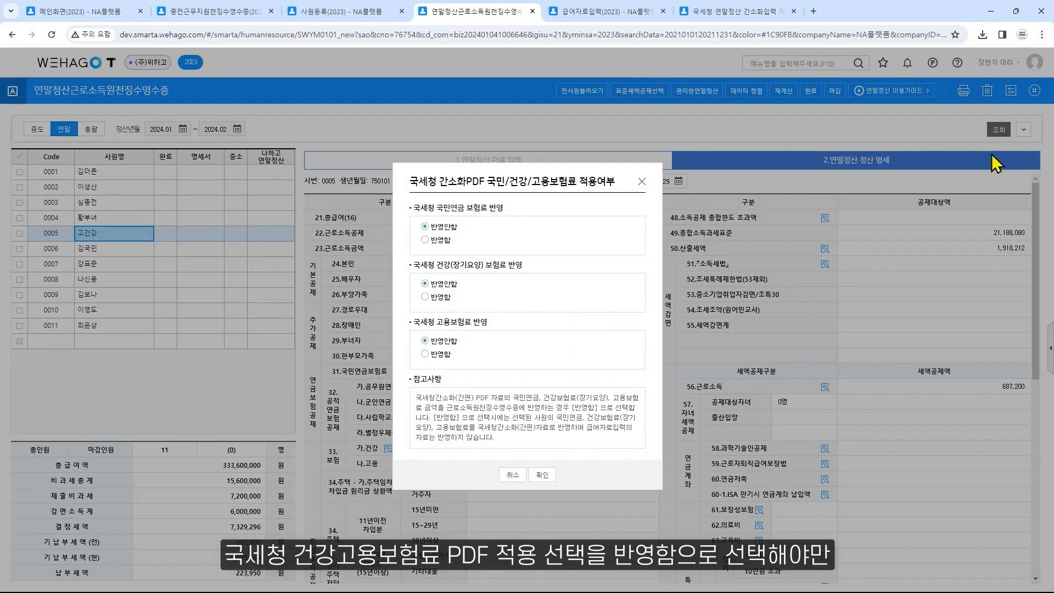
click(441, 242)
click(429, 296)
click(439, 354)
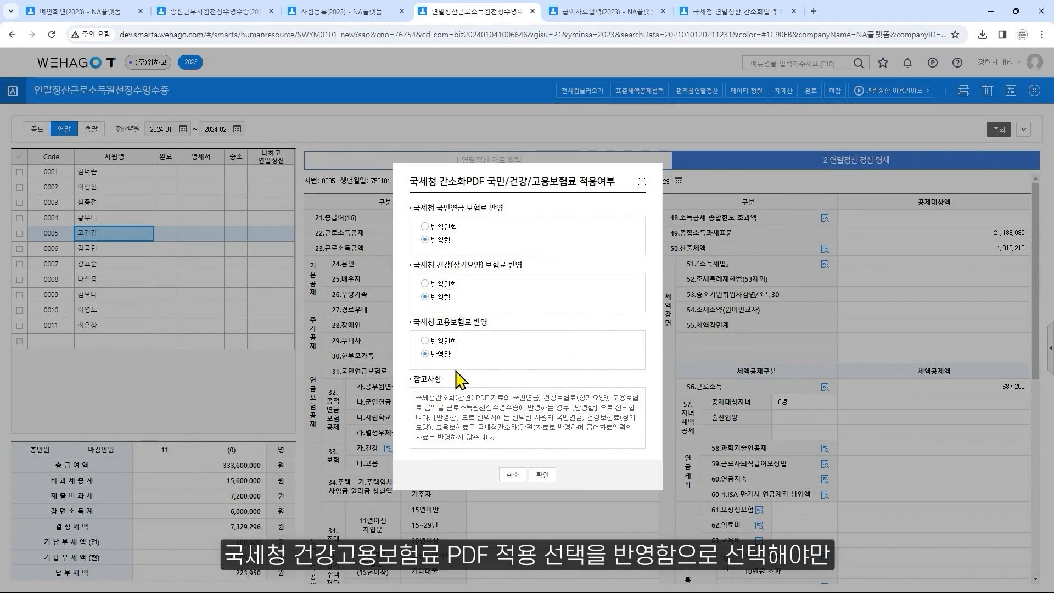
click(543, 476)
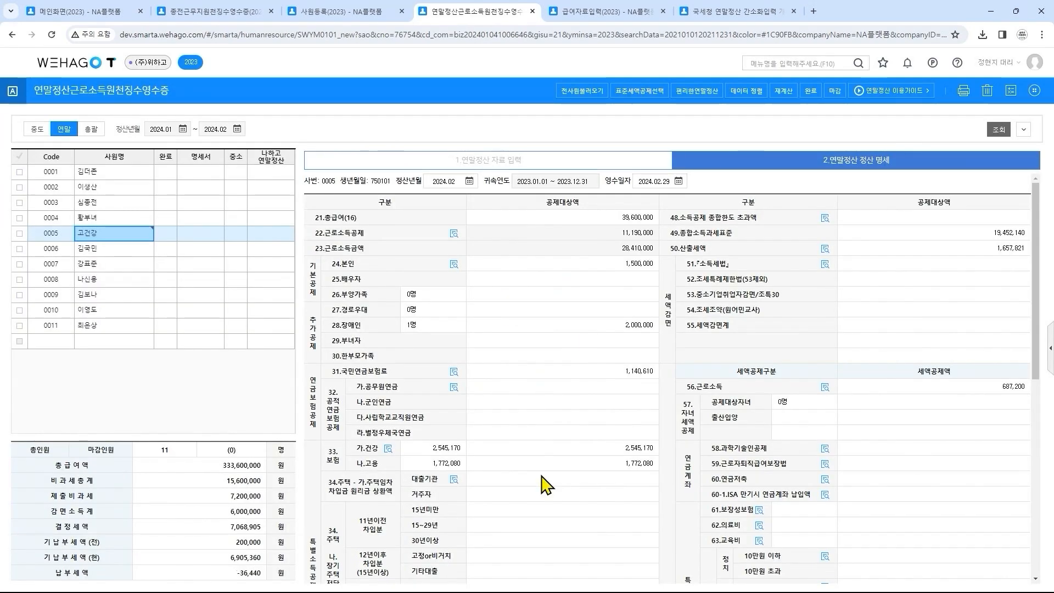
Review the health, long-term care, pension and employment premium rows marked 국세청간소화 in employee 0005's 급여명세
click(500, 165)
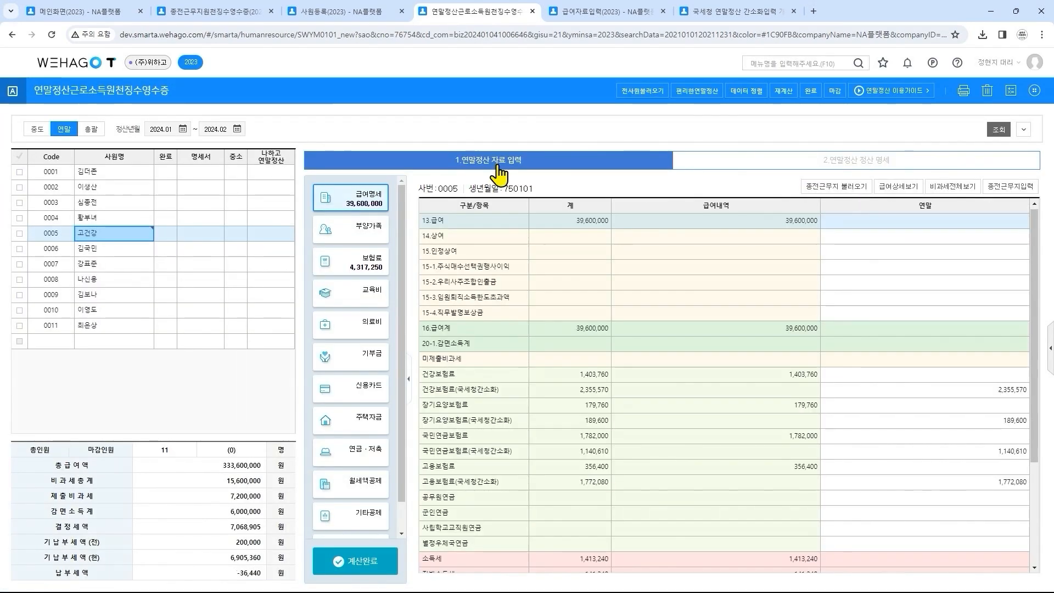
click(514, 391)
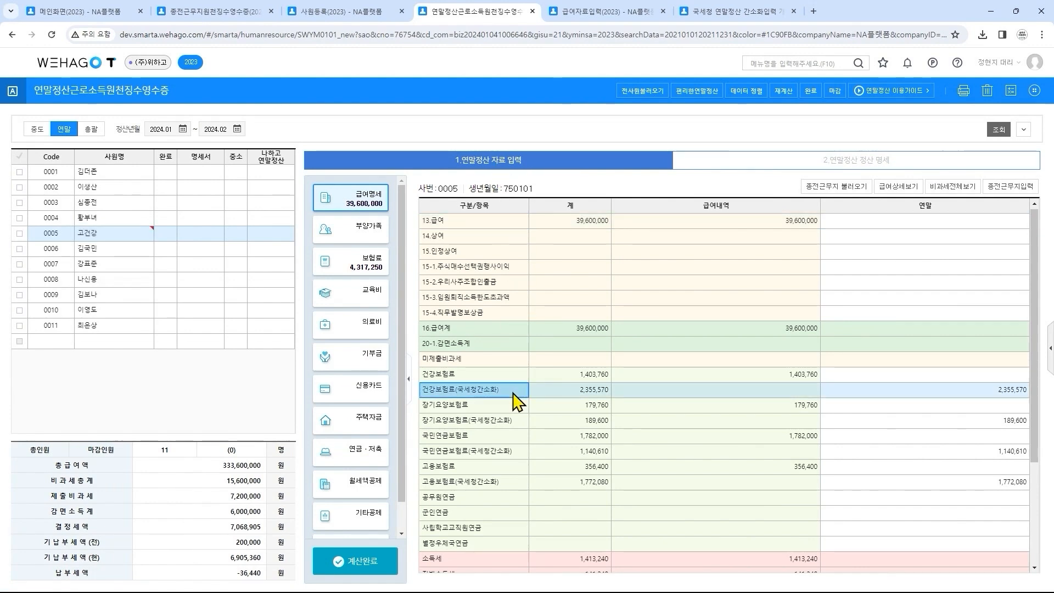
click(513, 424)
click(513, 454)
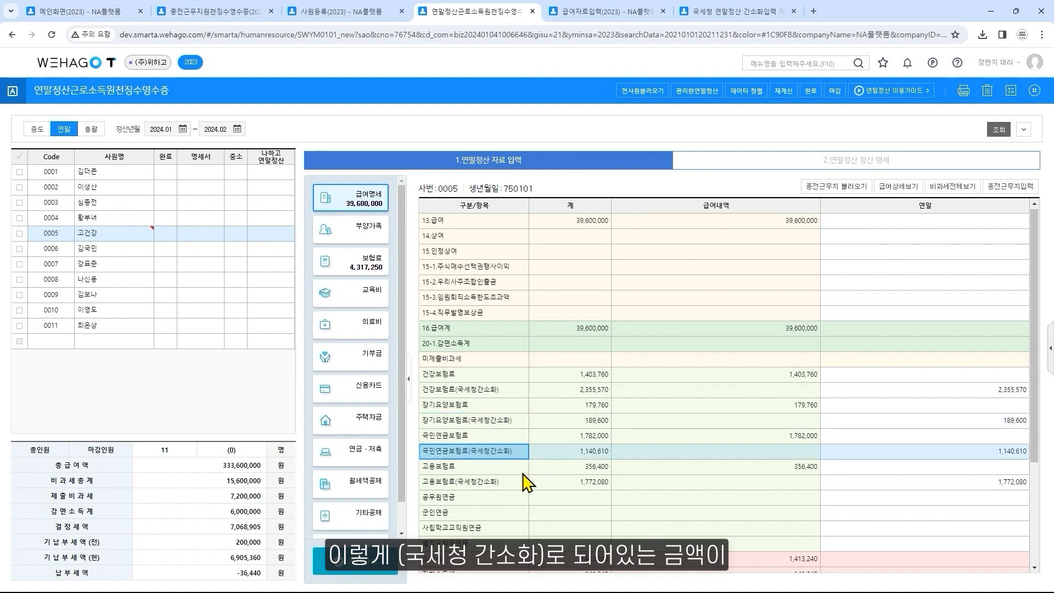
click(524, 483)
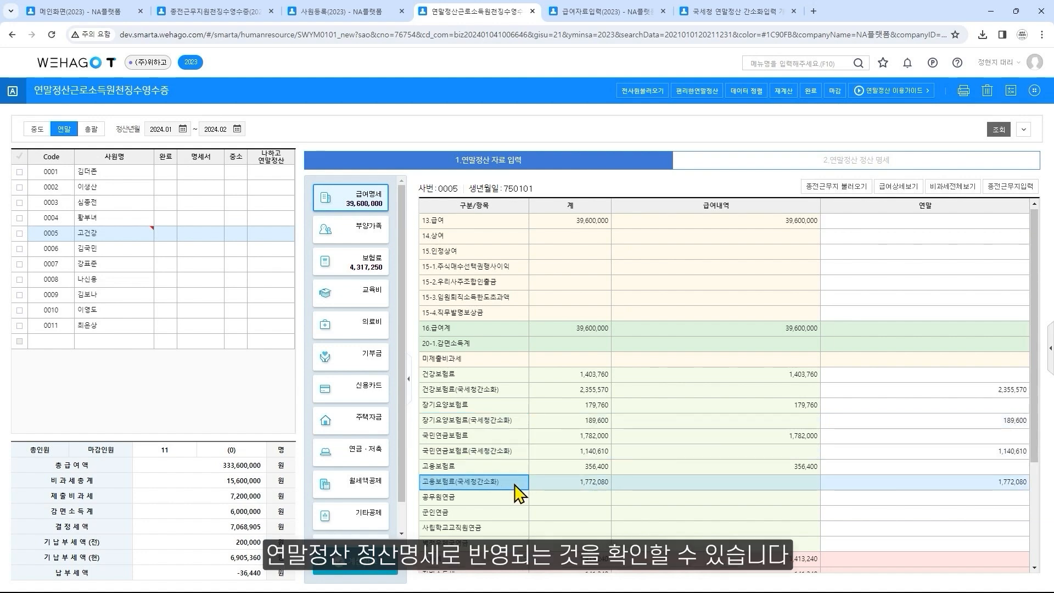
Examine the 보험료 breakdown in employee 0005's 정산 명세, including the 국세청간소화등 amounts and application status, and close it
click(863, 164)
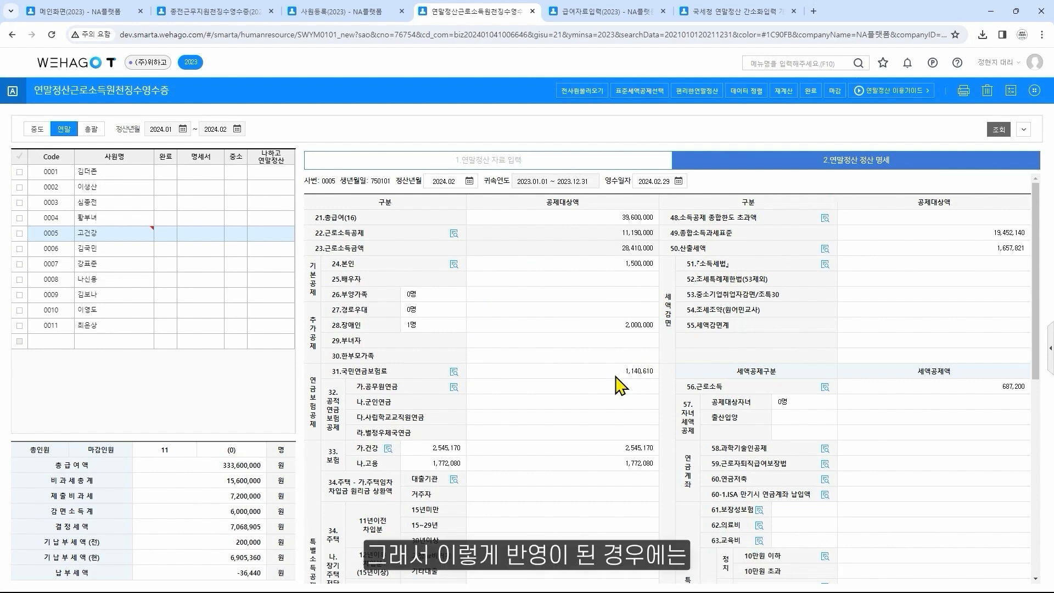
click(388, 449)
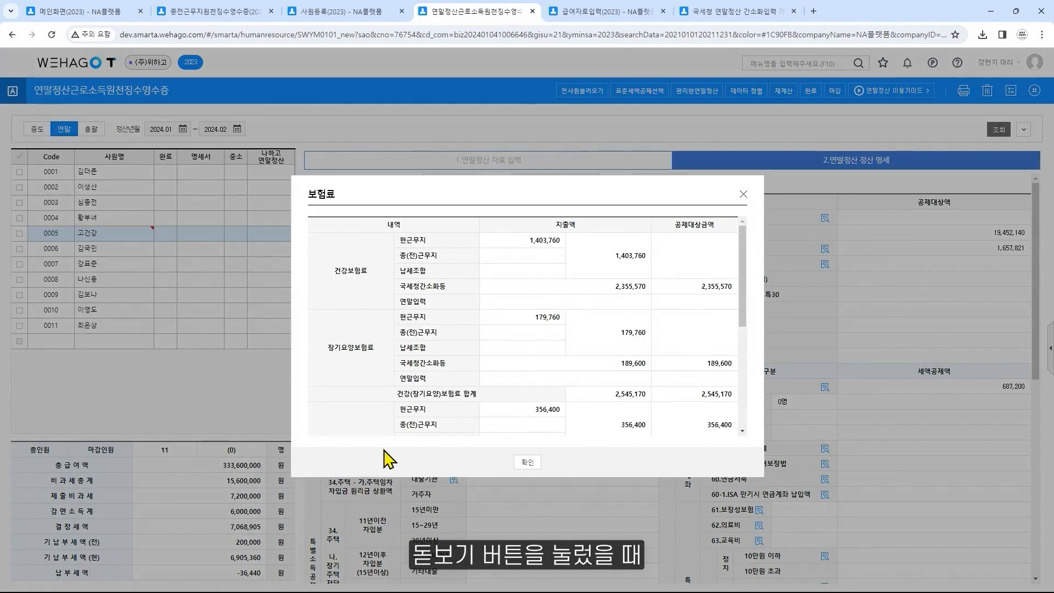
scroll(549, 385, down, 5)
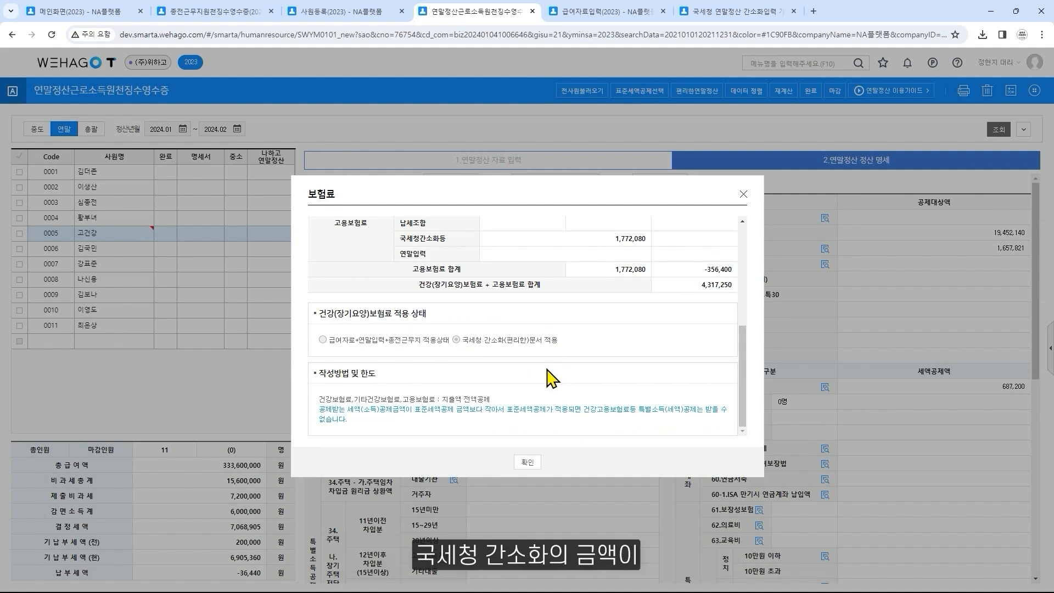
scroll(549, 378, up, 5)
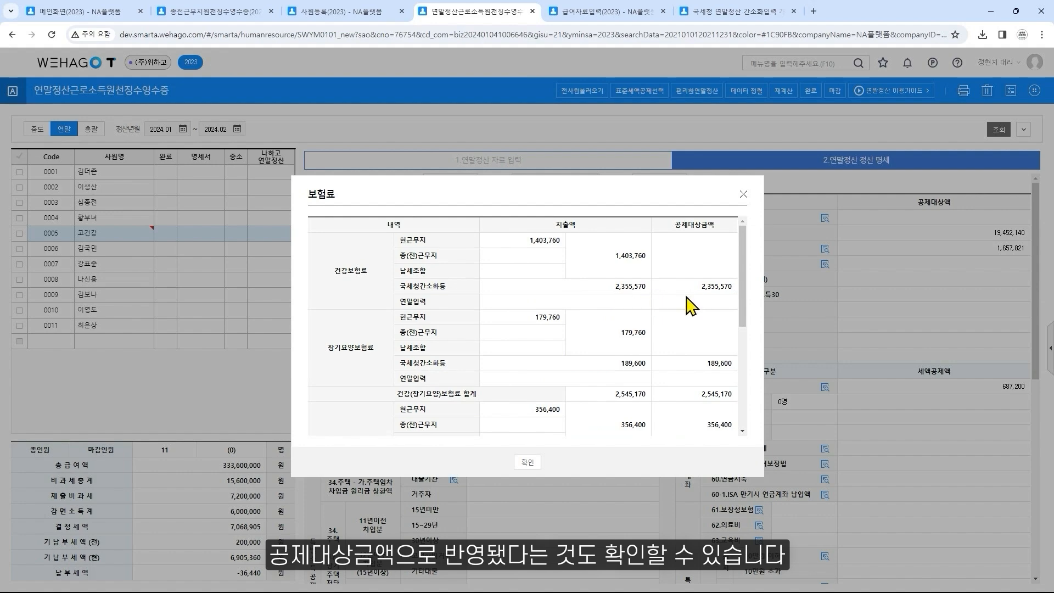
click(744, 195)
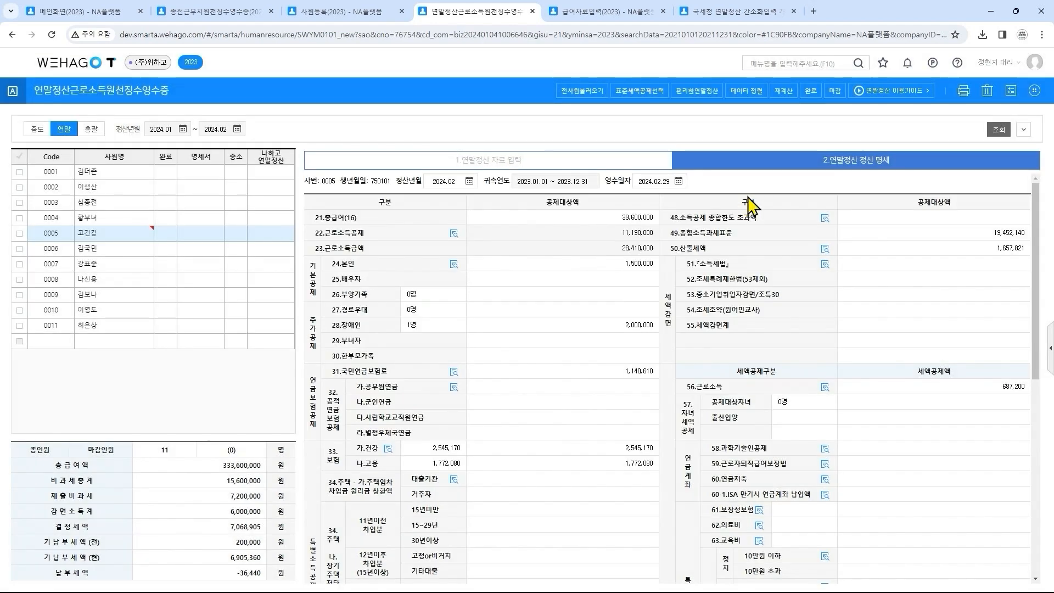
View the 국민연금보험료 공제 details for employee 0006 in the 정산 명세 and close them
click(139, 251)
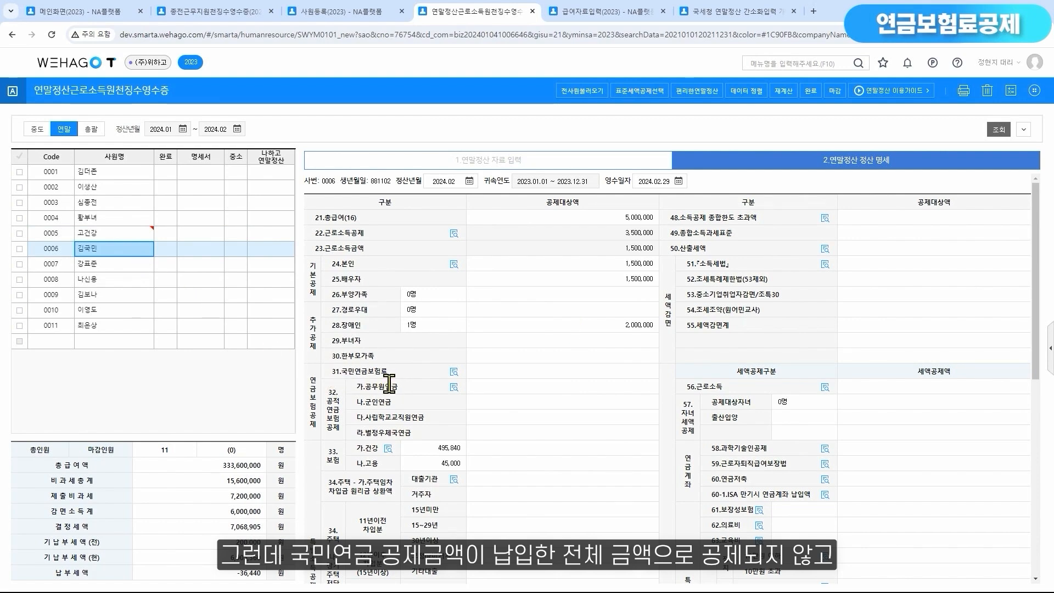
click(454, 372)
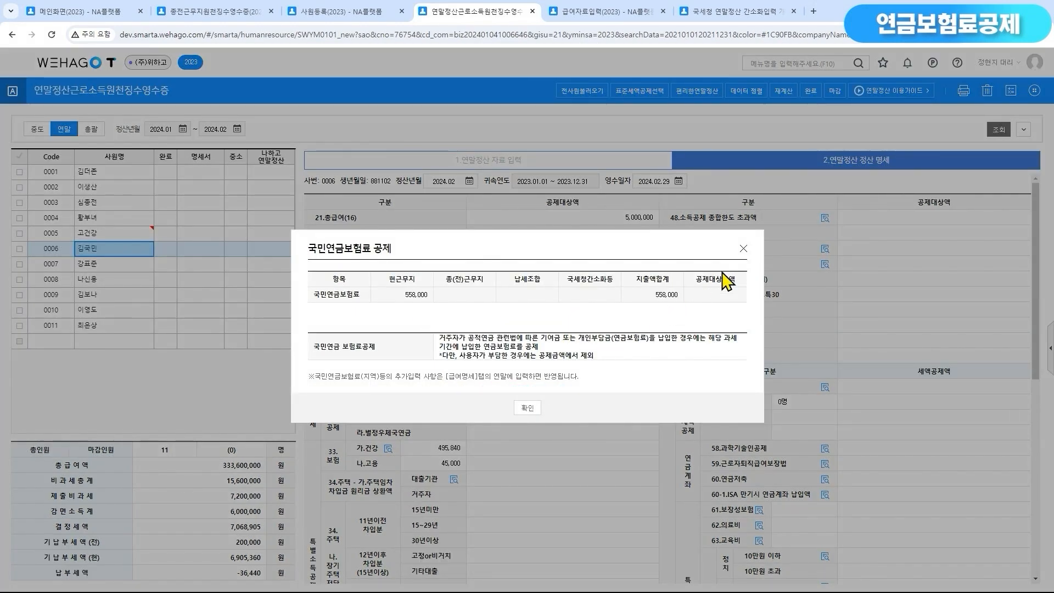
click(744, 248)
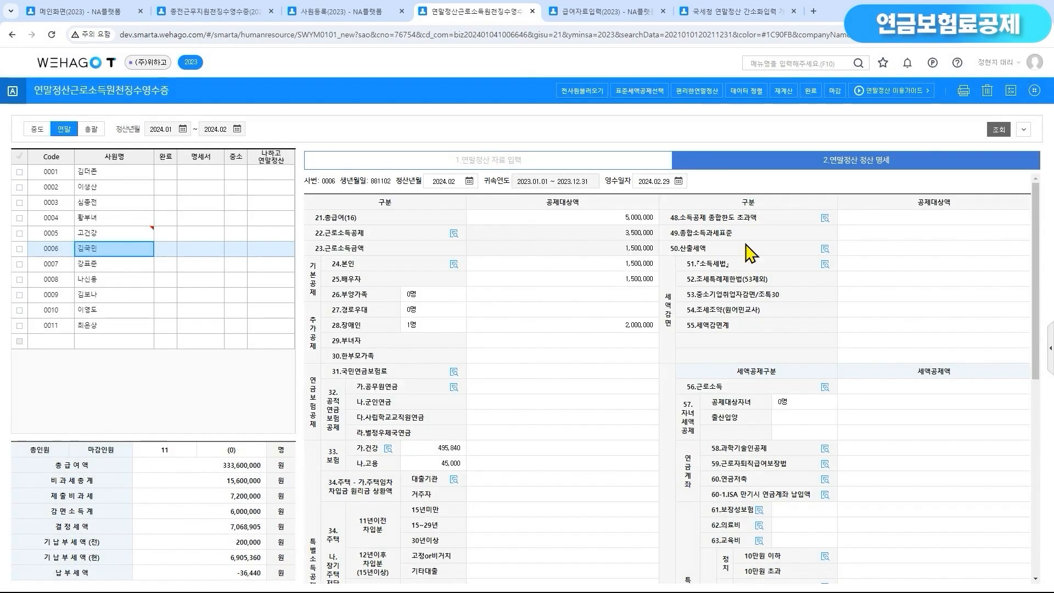
Compare employee 0006's 국민연금보험료 deduction field with the 결정세액 row in the 정산 명세
click(647, 371)
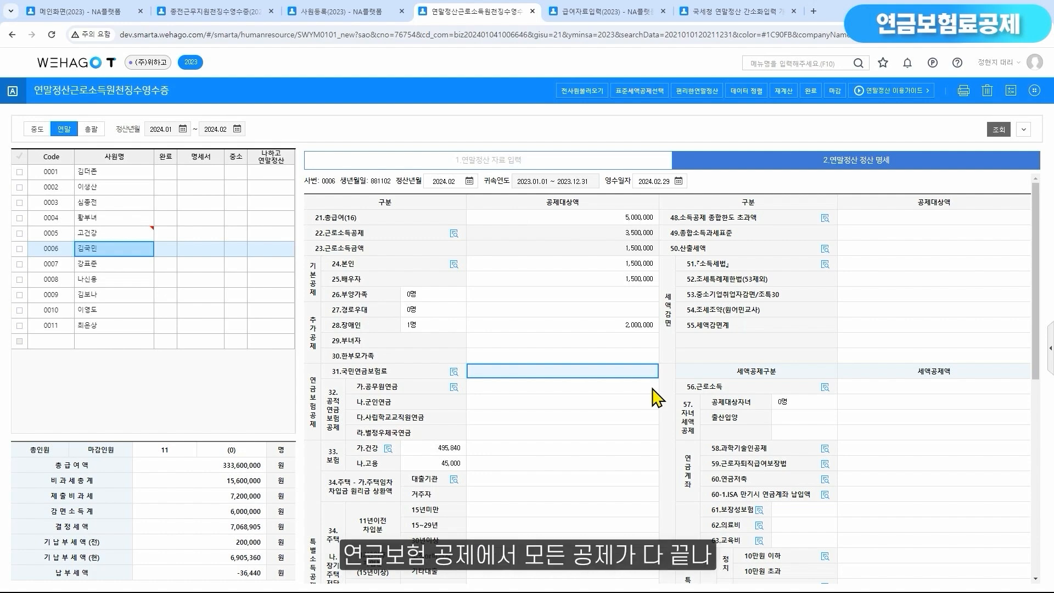
scroll(657, 397, down, 5)
scroll(657, 397, down, 1)
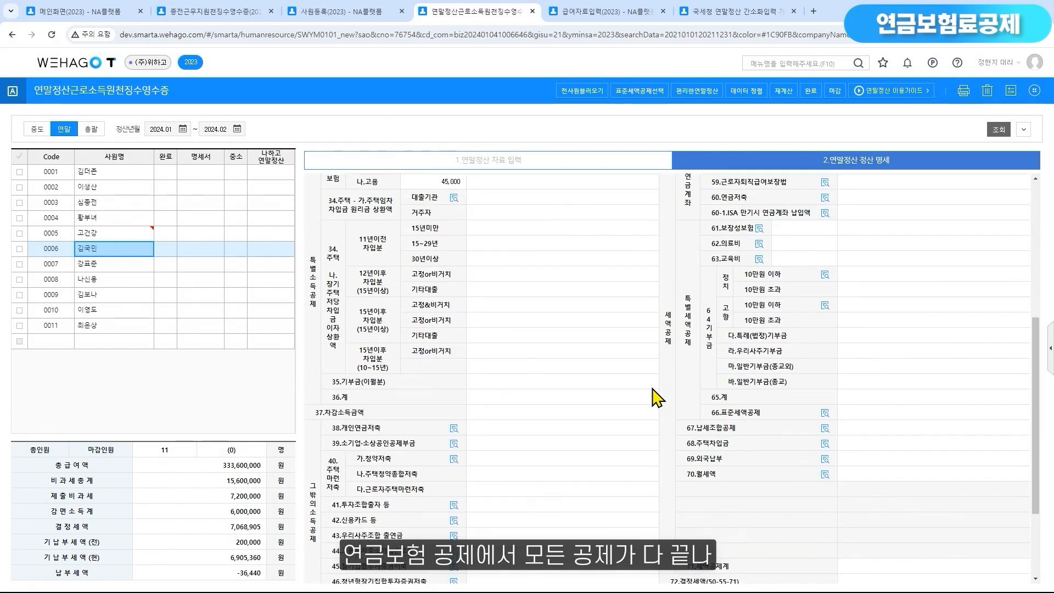
click(1026, 534)
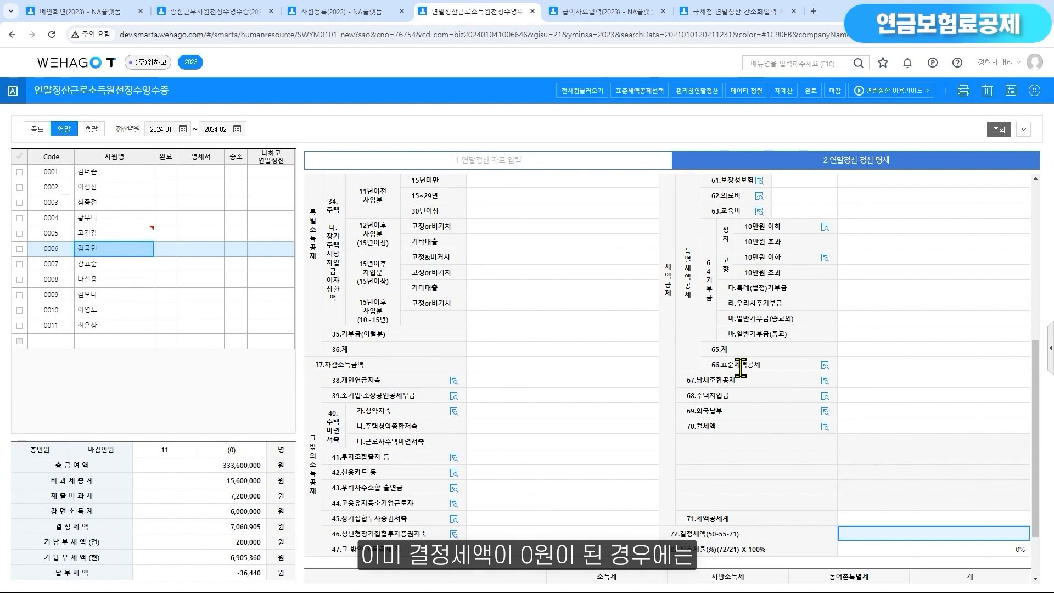
scroll(717, 364, up, 5)
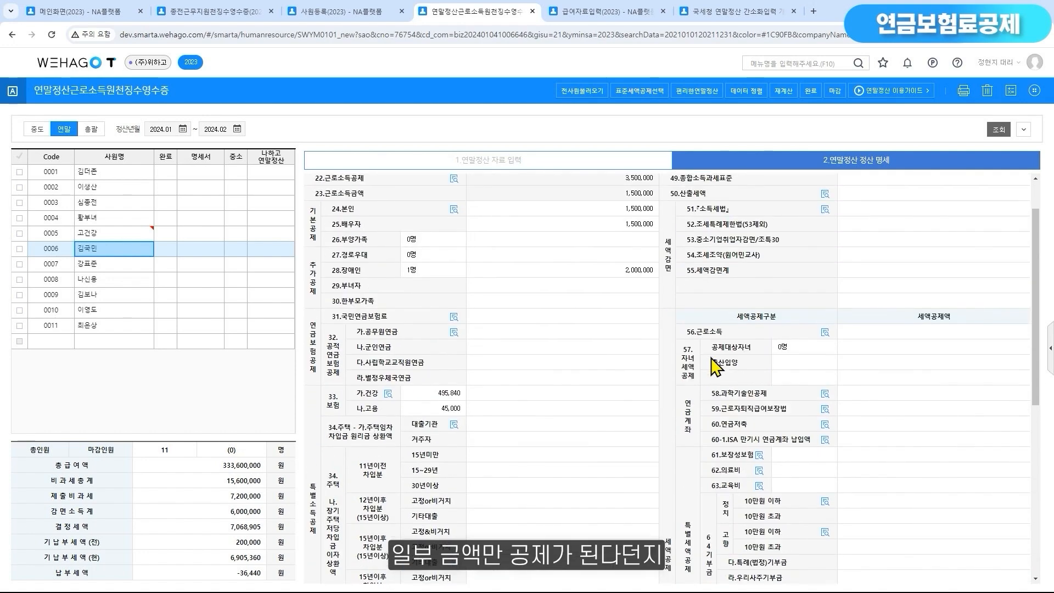
click(646, 321)
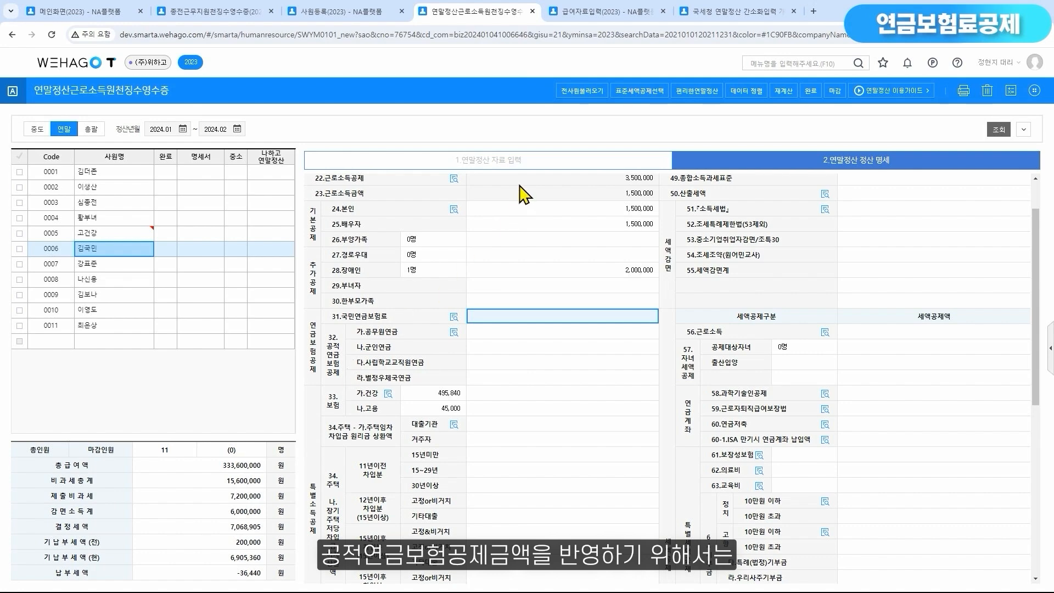
Locate the 연말 entry fields for 공무원연금 and 군인연금 in employee 0006's 급여명세
click(528, 162)
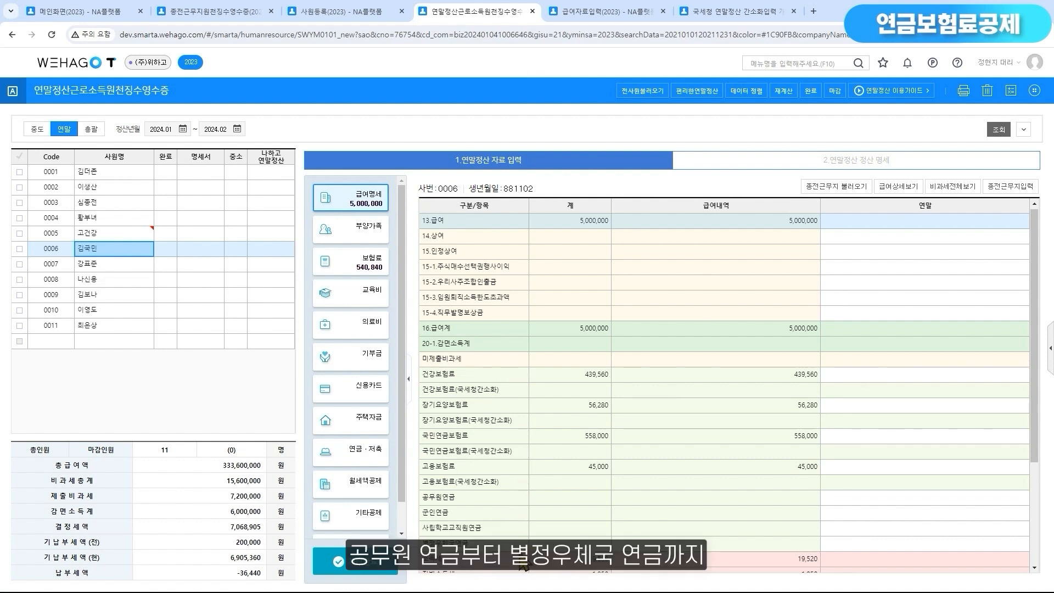
click(915, 497)
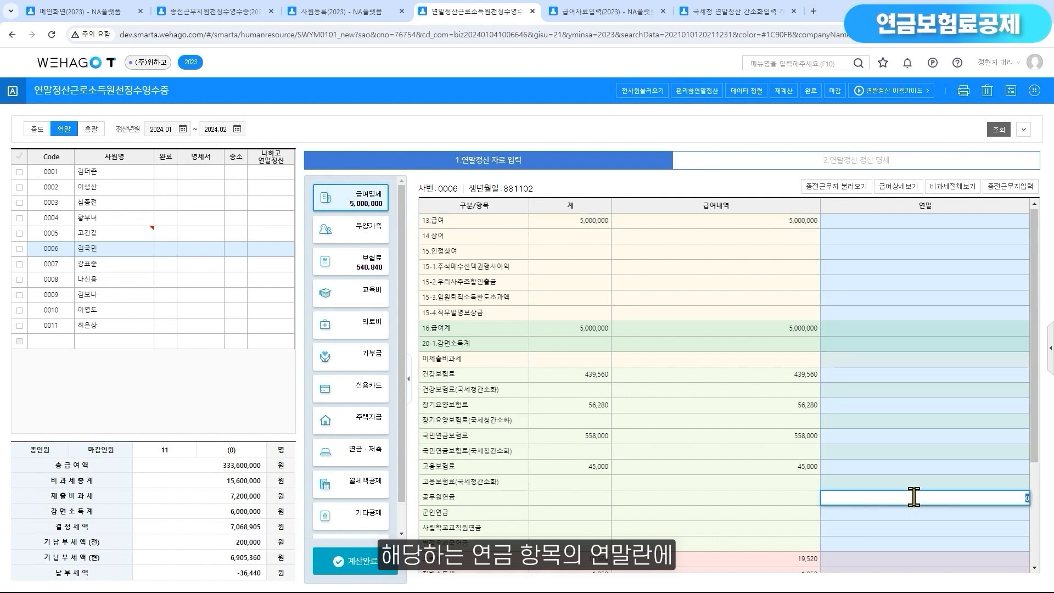
click(920, 514)
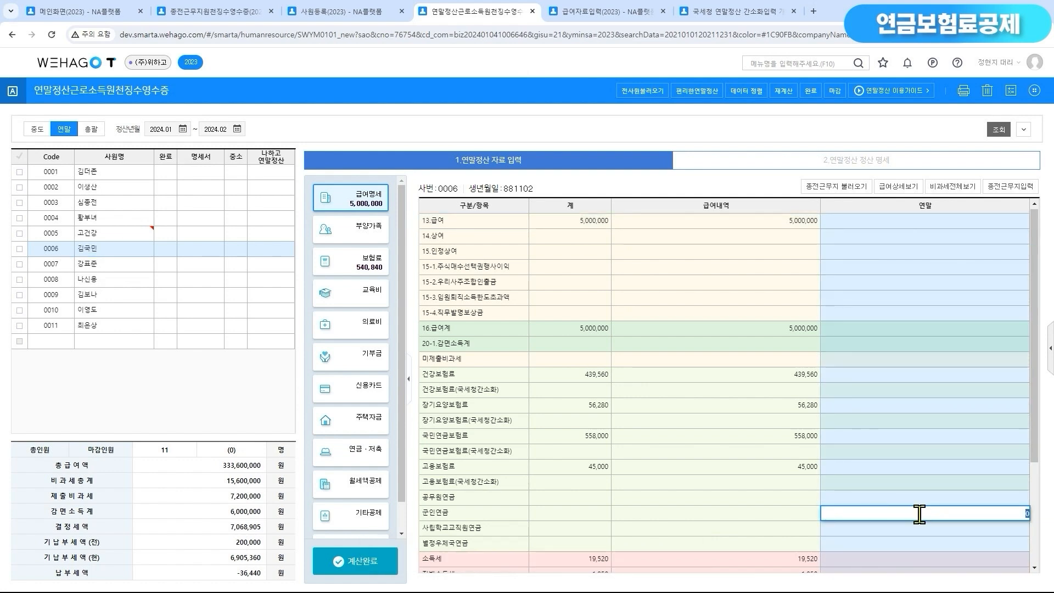
Check the 건강 and 고용 insurance amounts in the 정산 명세 of employee 0007
click(136, 266)
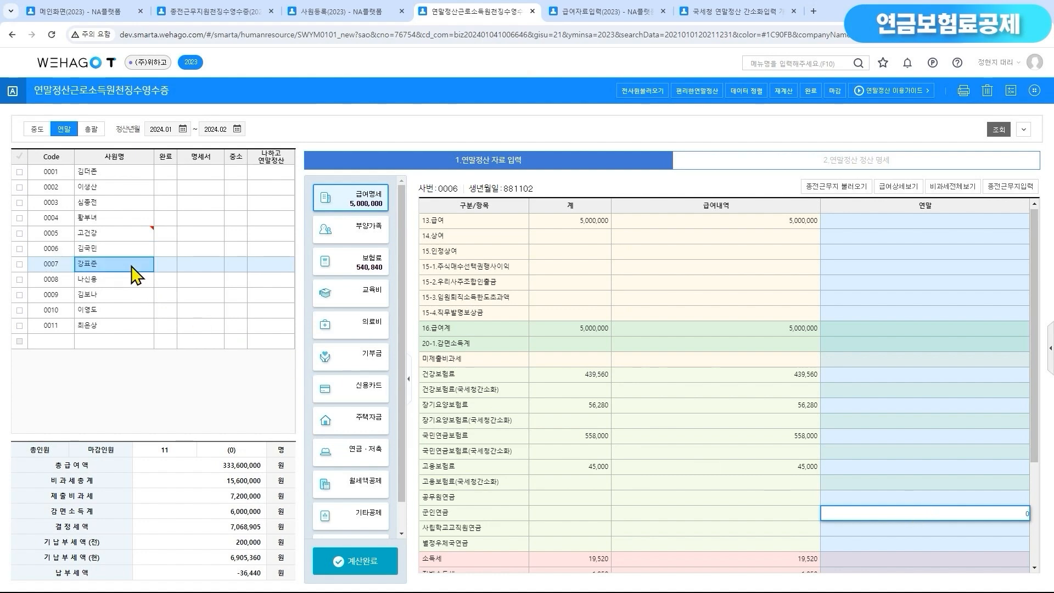
click(910, 164)
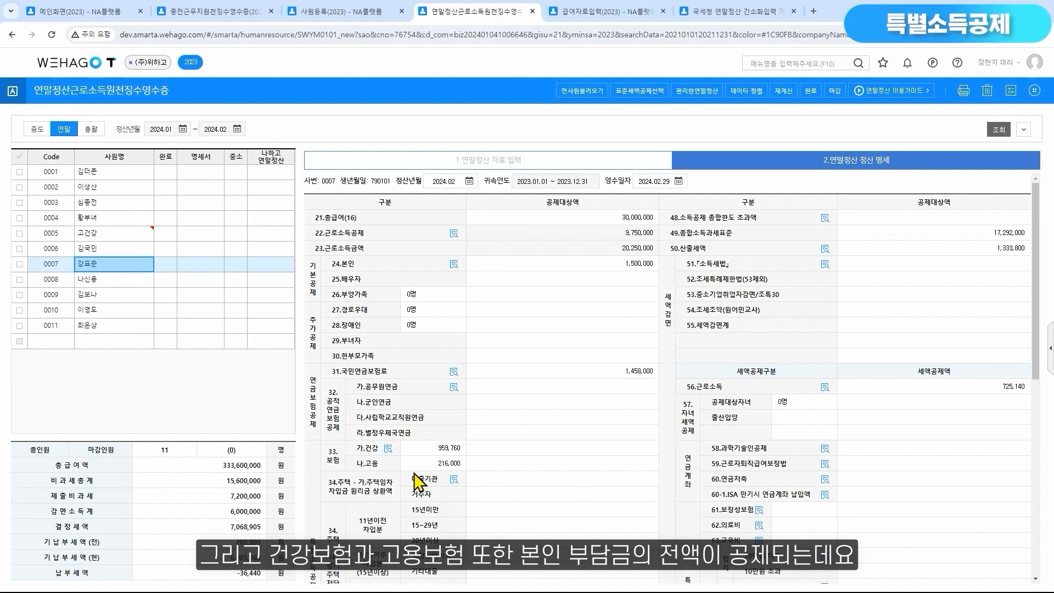
click(433, 452)
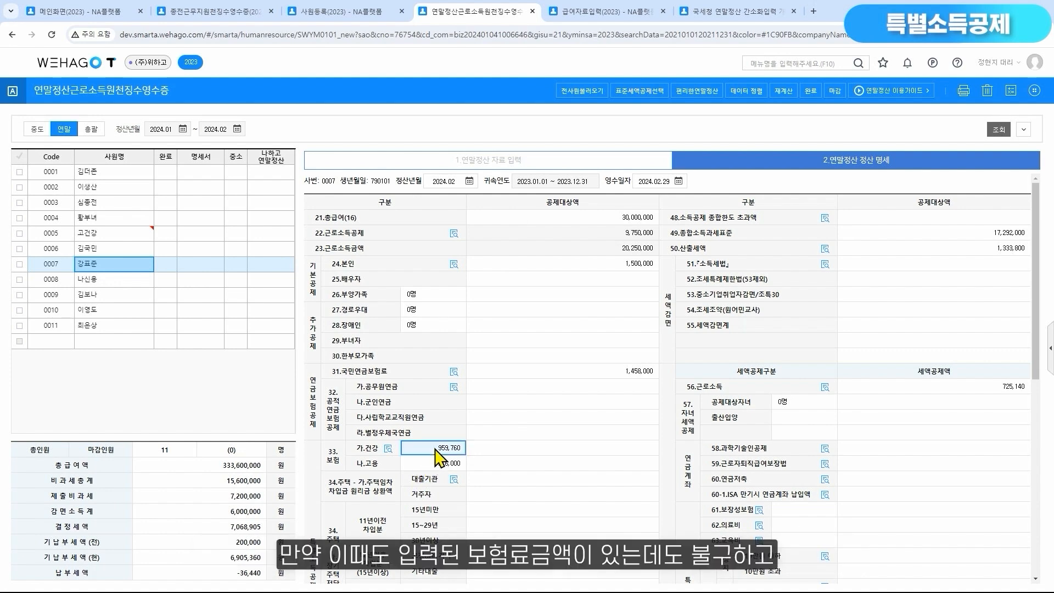
click(440, 468)
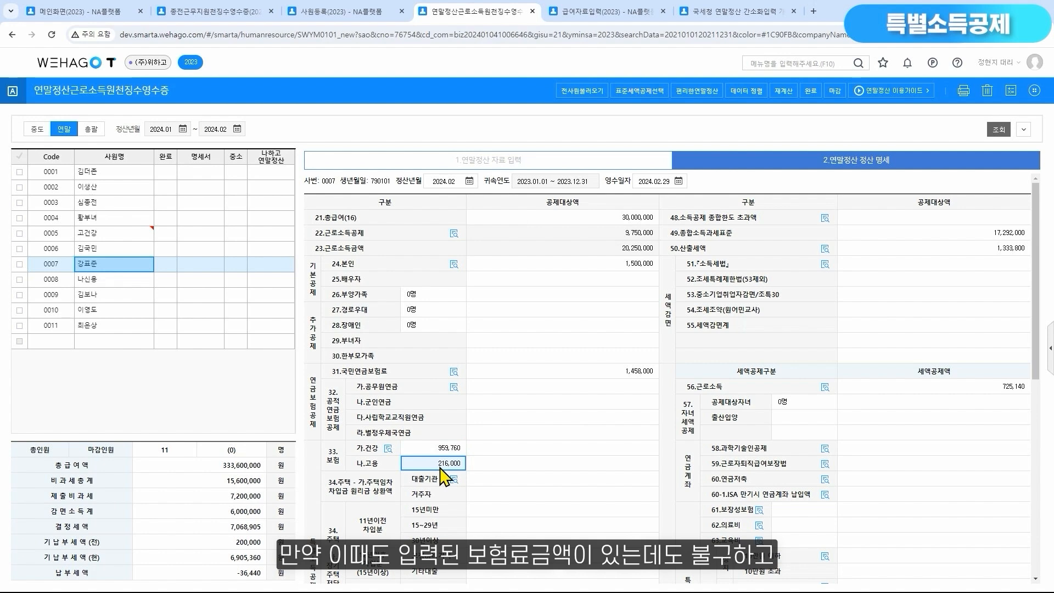
Compare employee 0007's 고용 insurance deduction field with the 66.표준세액공제 row in the 정산 명세
click(630, 464)
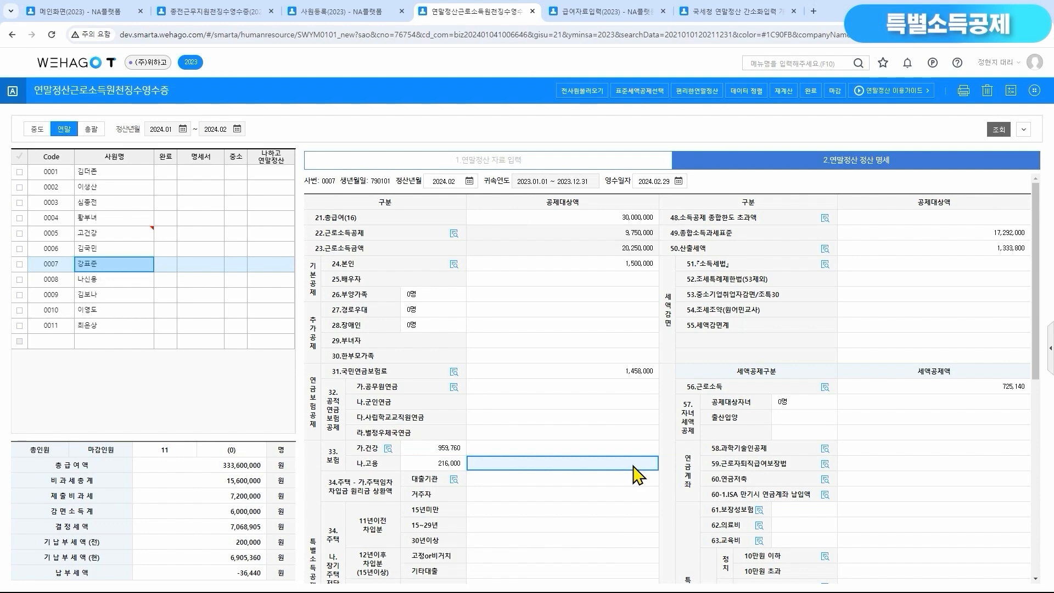
scroll(635, 471, down, 4)
click(900, 477)
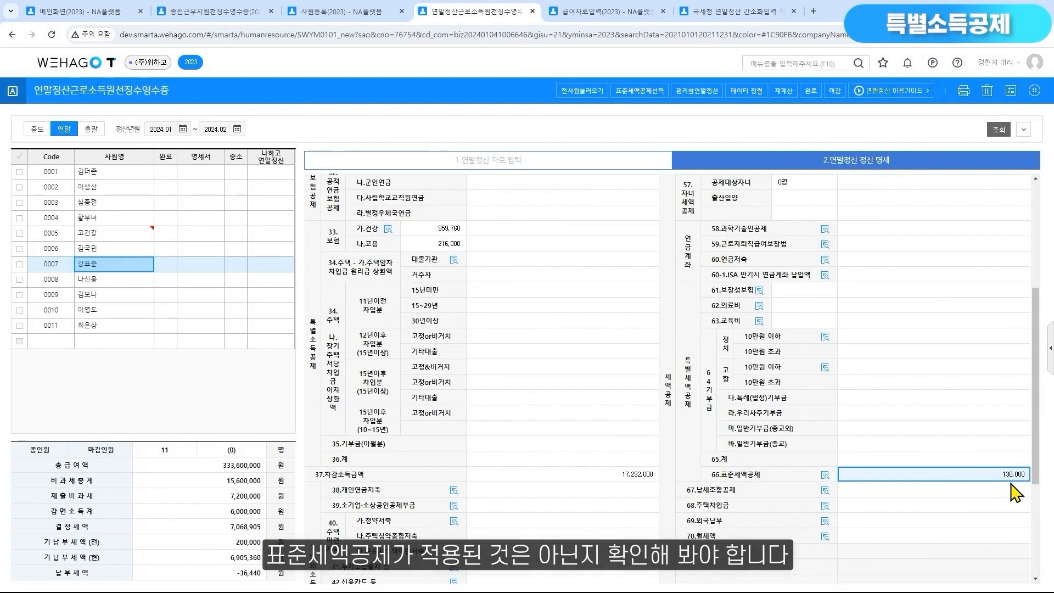
Review the 표준세액공제 comparison for employee 0007, select 특별소득(세액)공제적용, and close it without applying
click(19, 265)
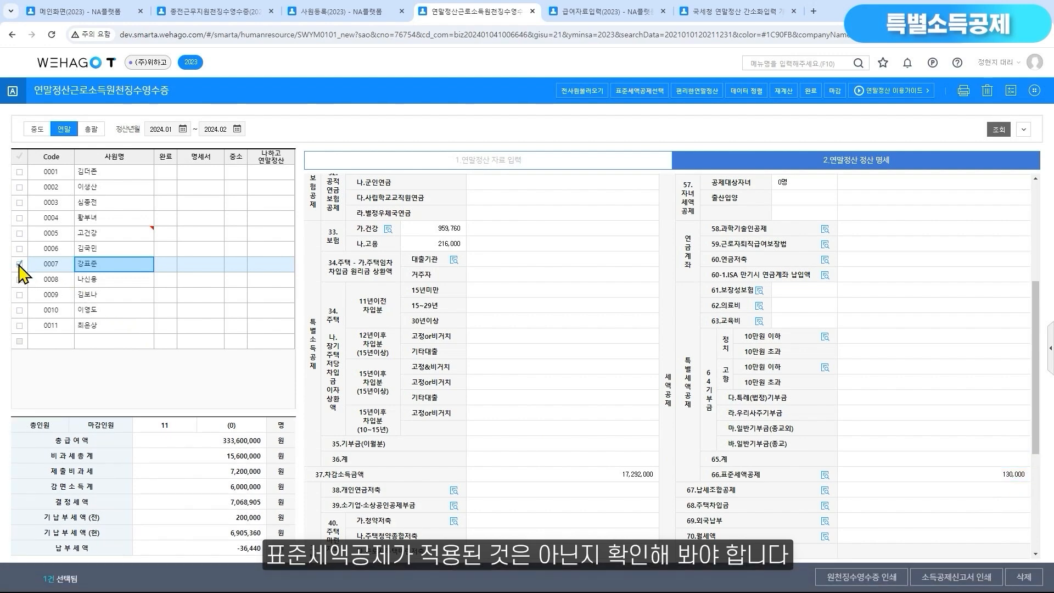
click(640, 91)
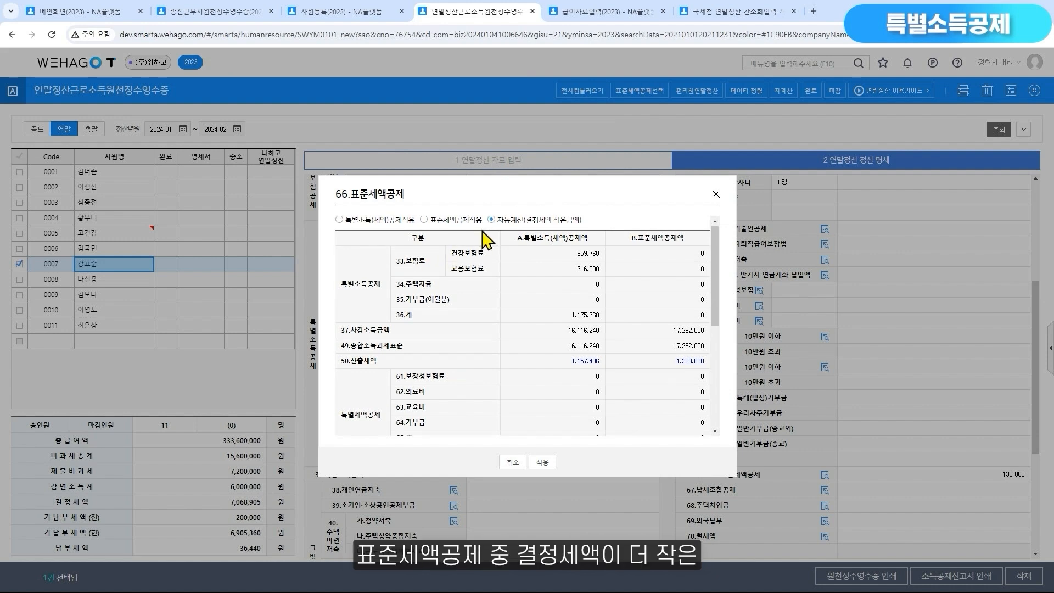
scroll(486, 241, down, 3)
scroll(486, 241, down, 1)
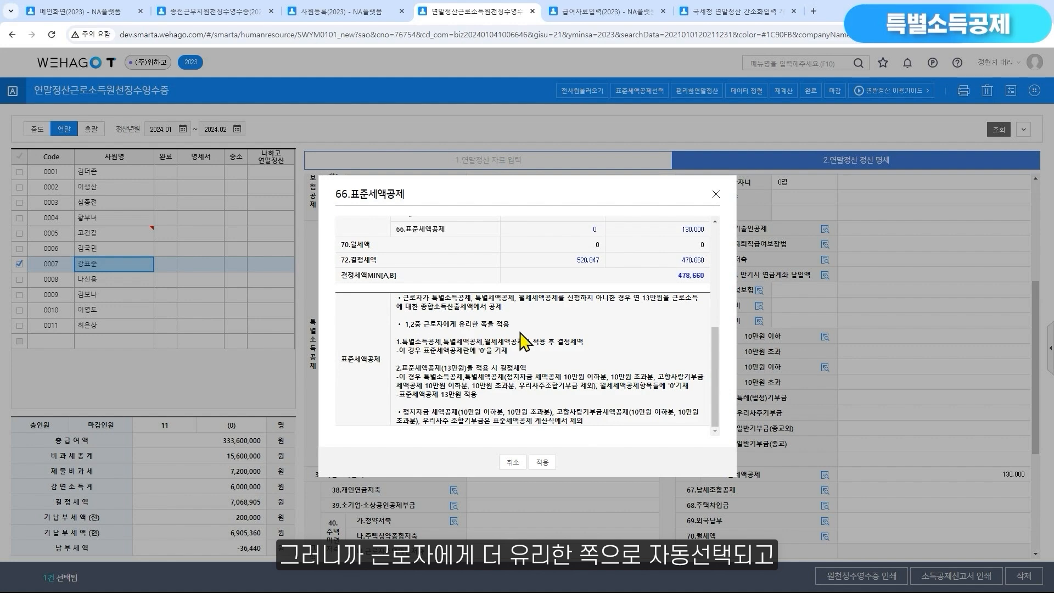
scroll(524, 340, up, 5)
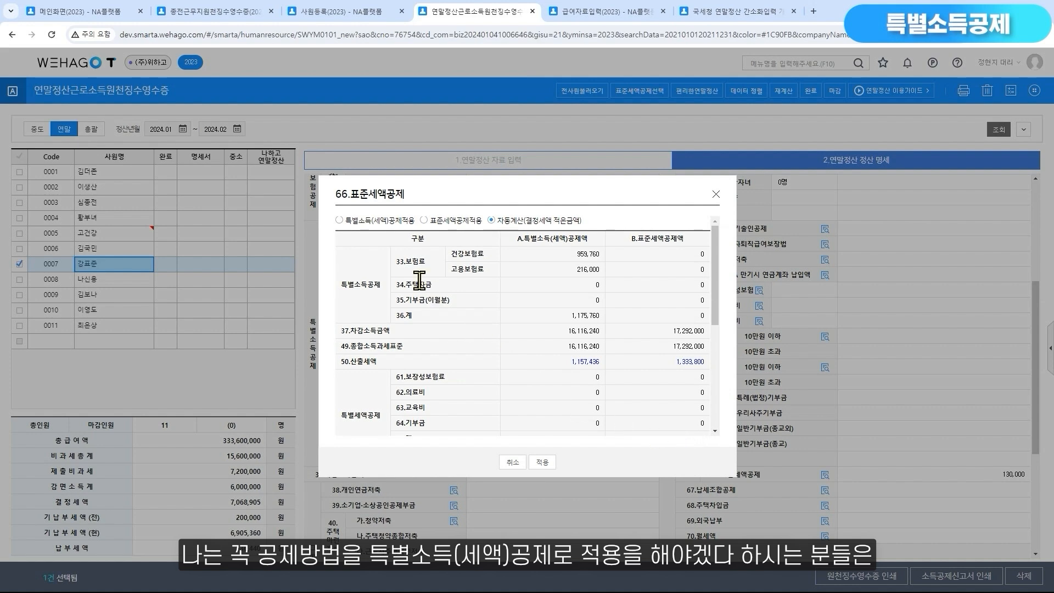
click(339, 220)
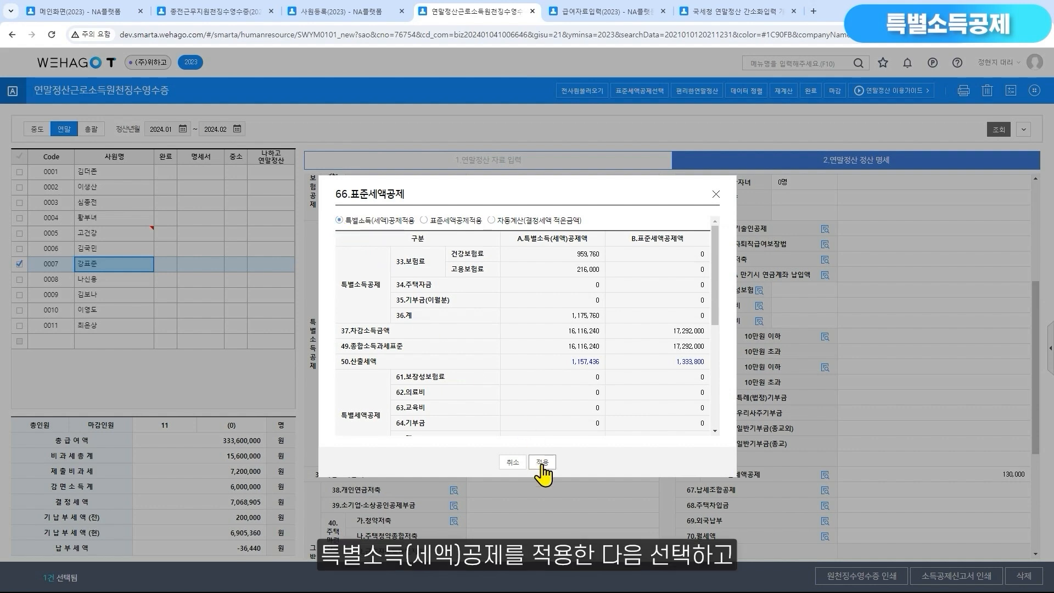
click(716, 194)
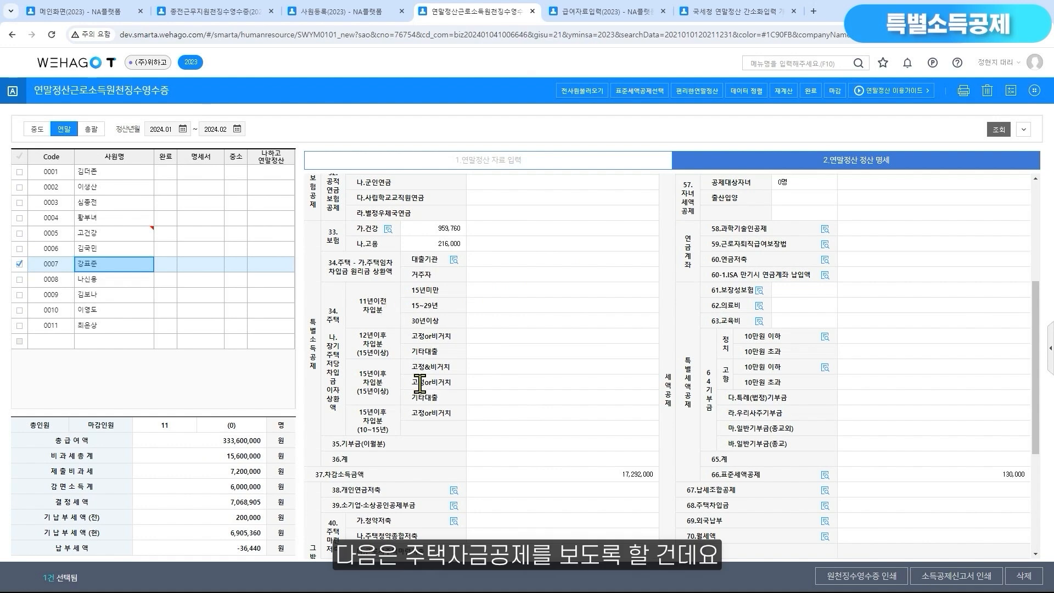
Read the 주택임차 차입금 deduction rate and annual limit in employee 0011's 주택자금 참고사항 and close the details
click(104, 328)
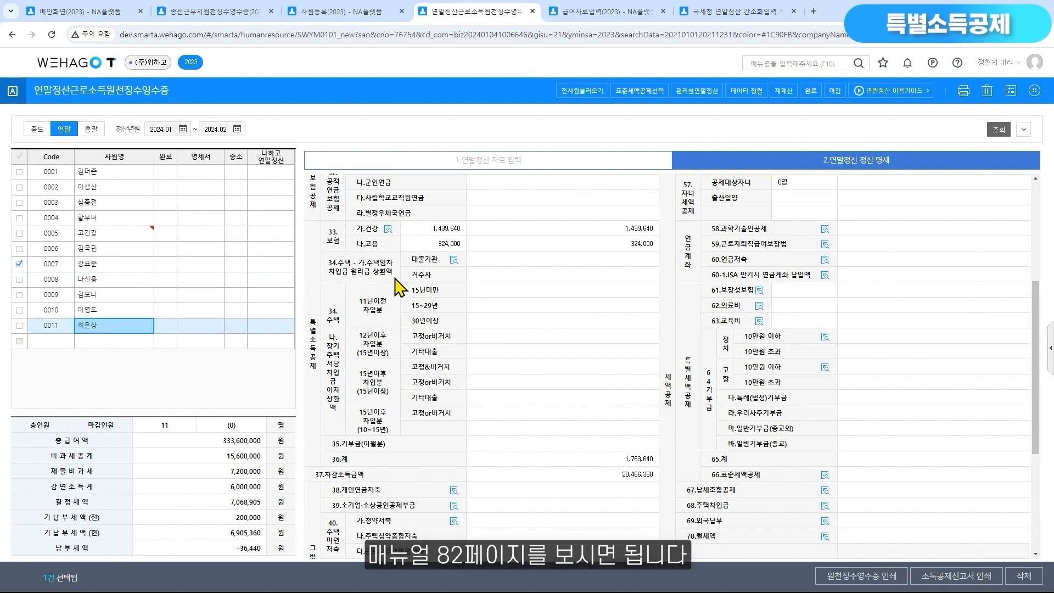
click(454, 260)
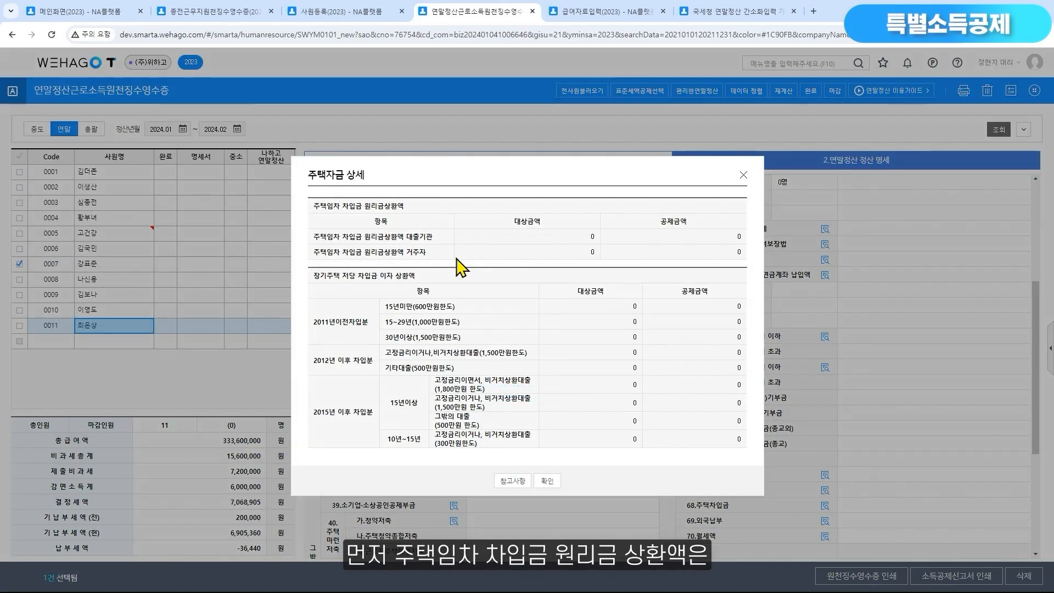
click(511, 481)
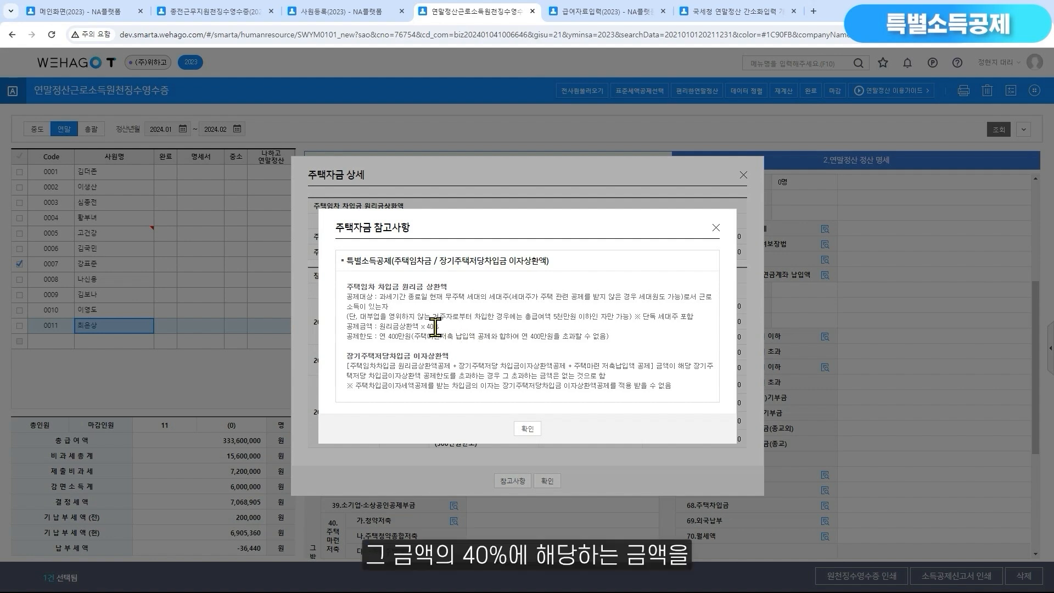
drag(413, 326, 440, 327)
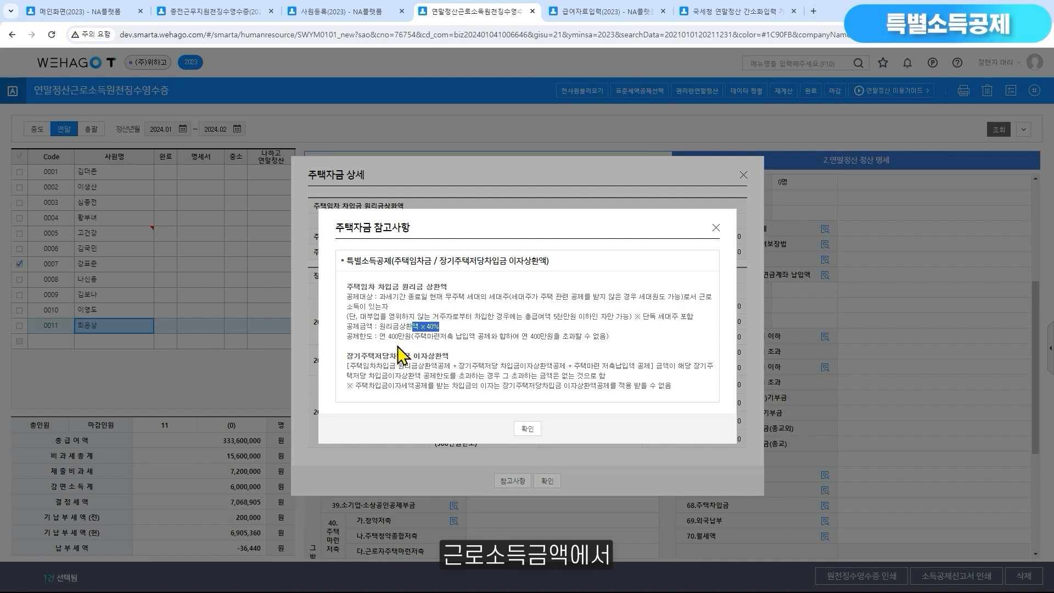
drag(378, 336, 411, 337)
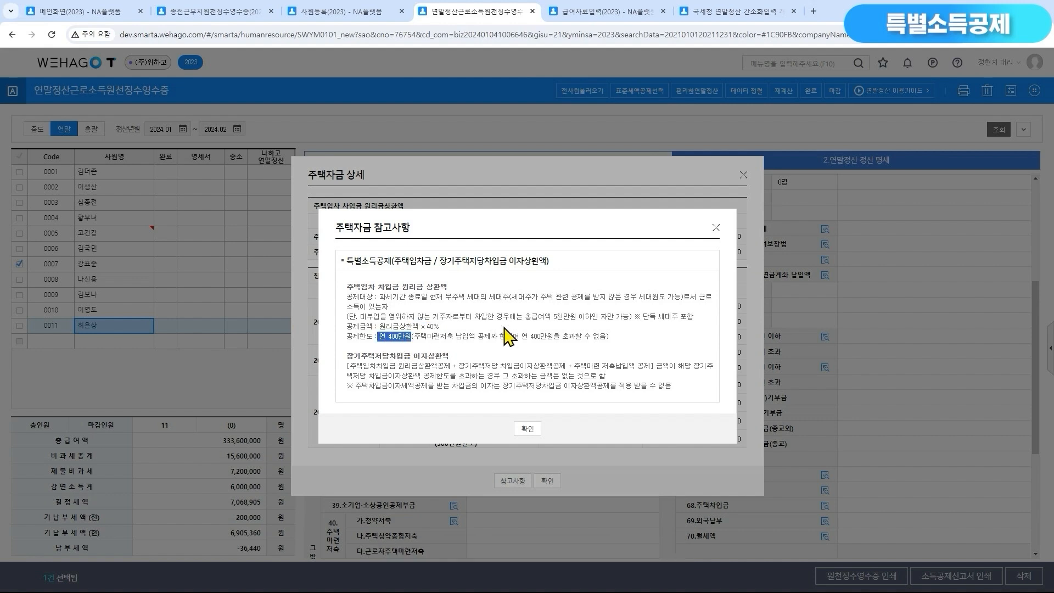
click(716, 227)
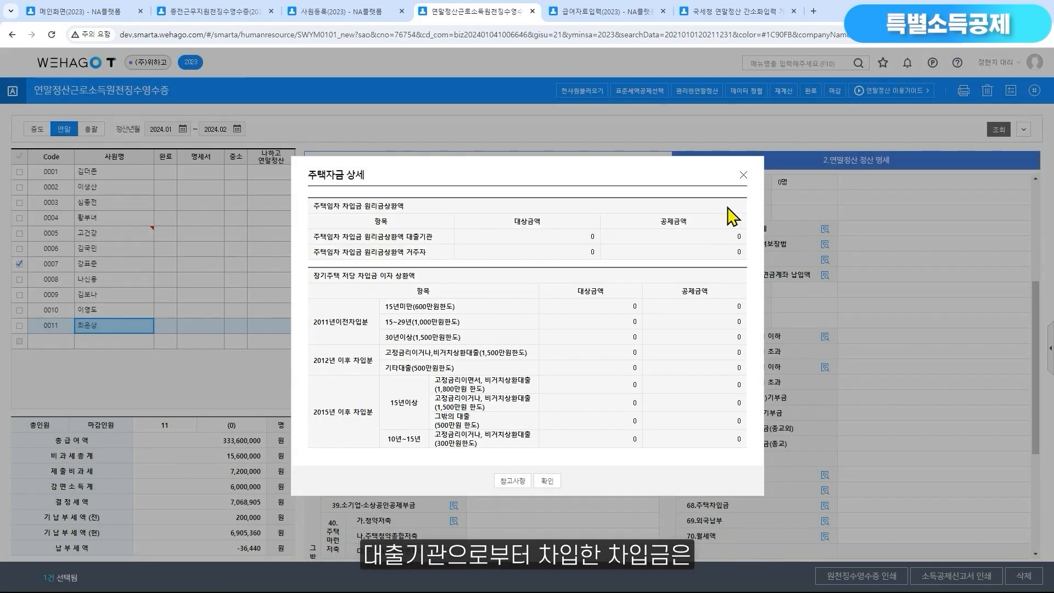
click(743, 175)
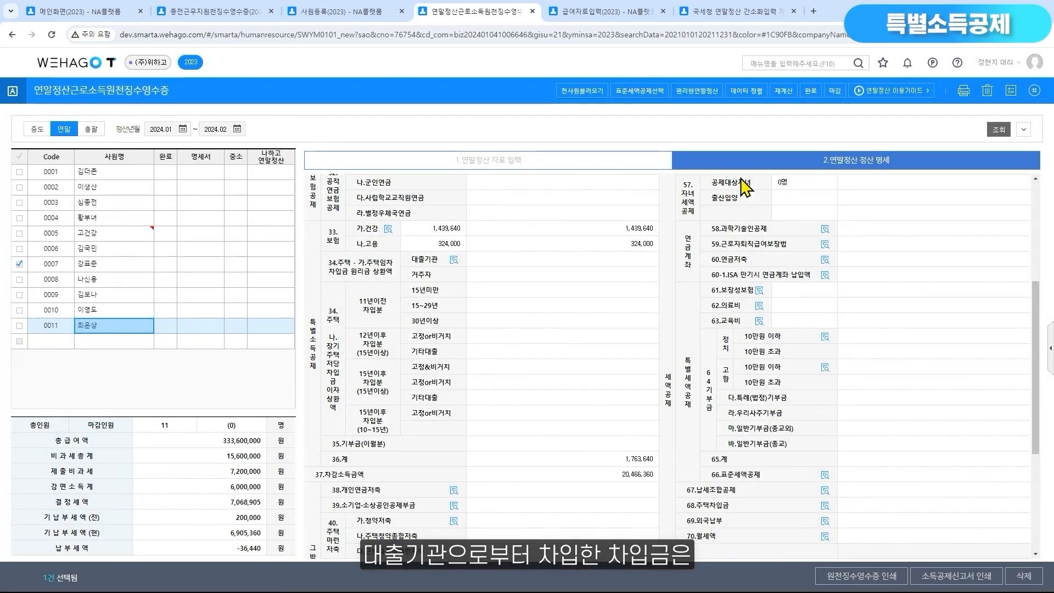
Enter 12,000,000 as the 대출기관 불입/상환액 in employee 0011's 주택자금 data
click(640, 172)
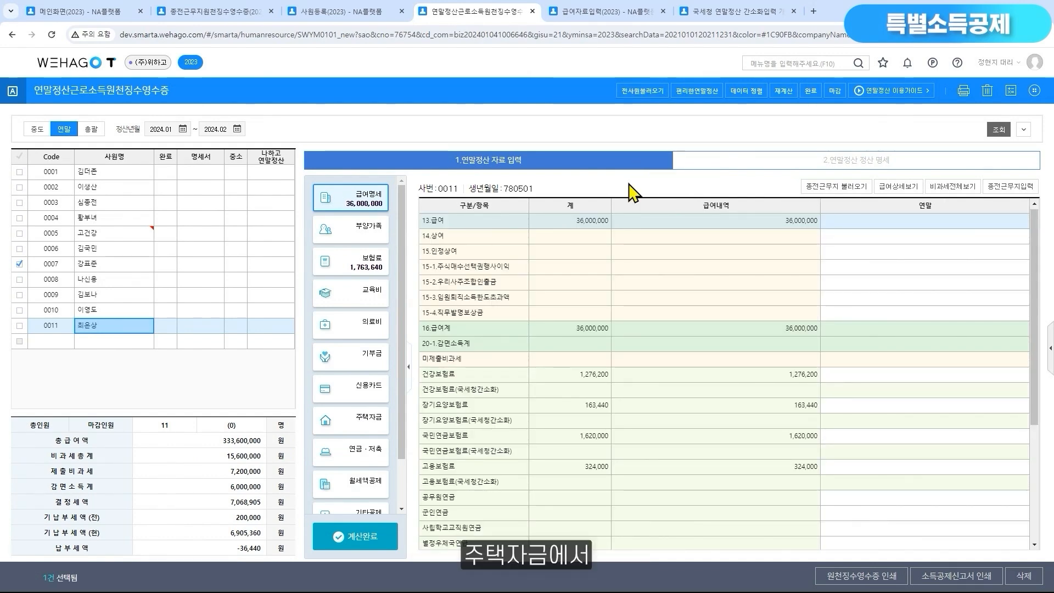
click(363, 423)
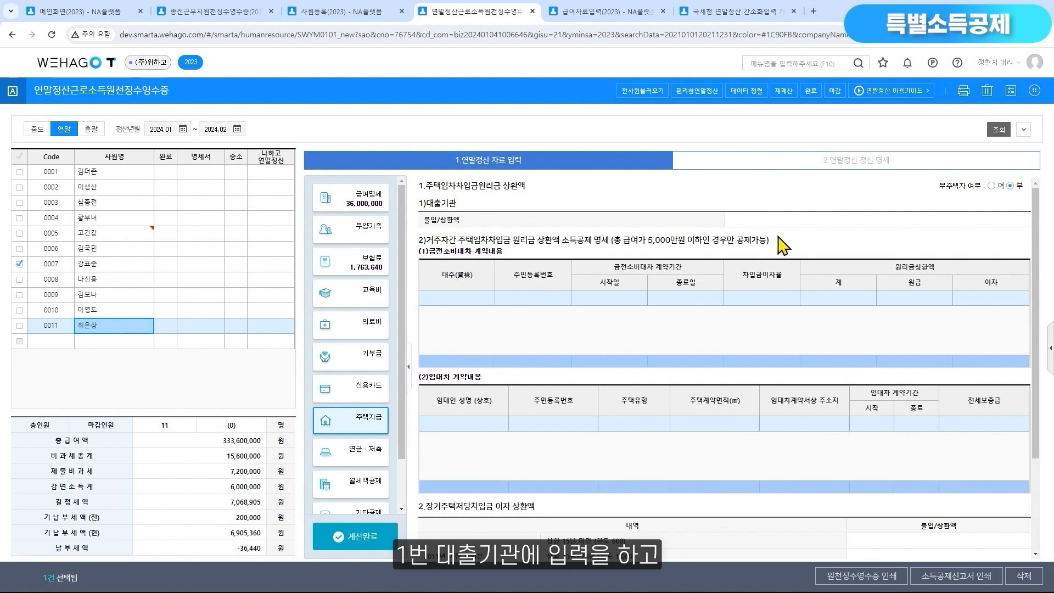
click(906, 219)
text(120000000)
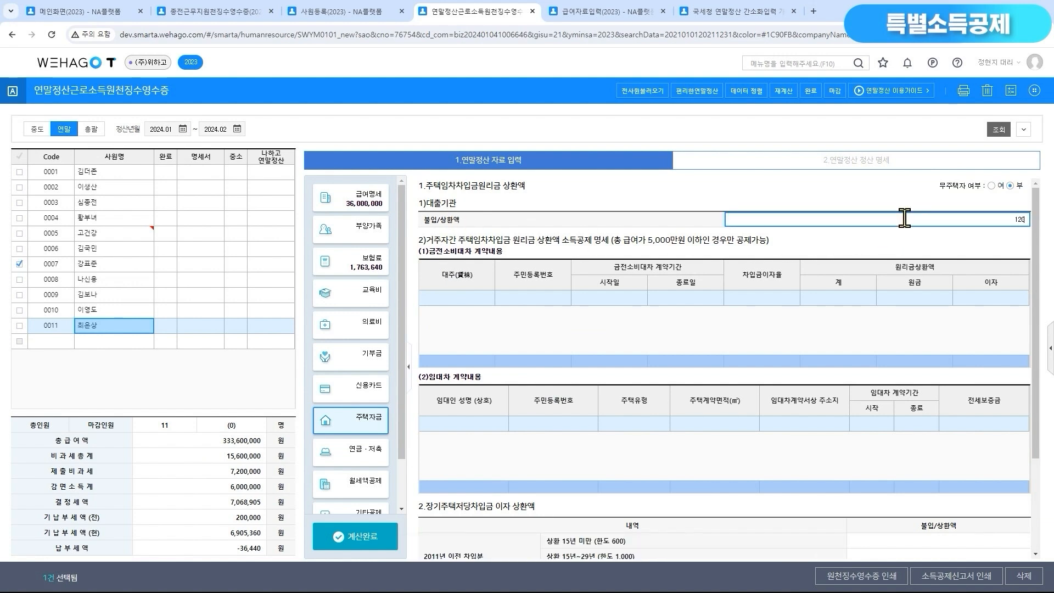
key(BackSpace)
key(Return)
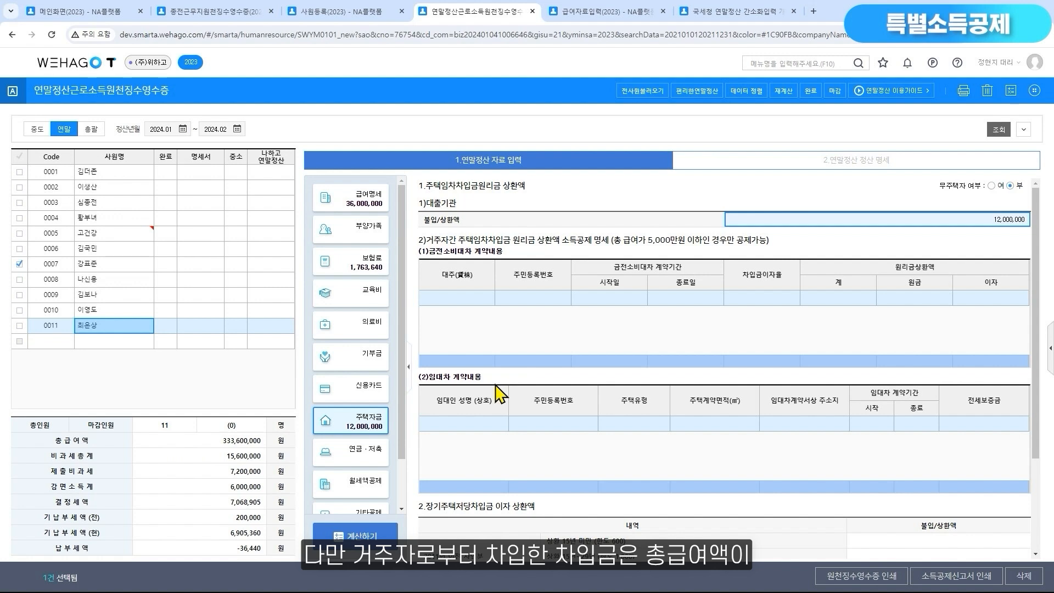
Read the pay condition for 거주자간 차입금 and check the 대출기관 deduction in employee 0011's recalculated 정산 명세
drag(612, 240, 772, 246)
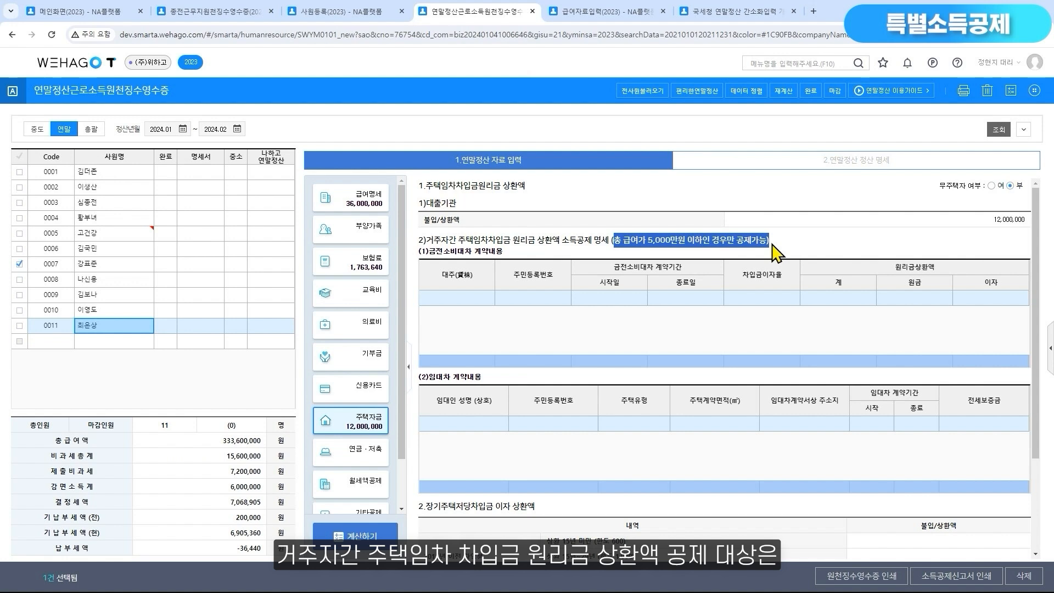
click(967, 207)
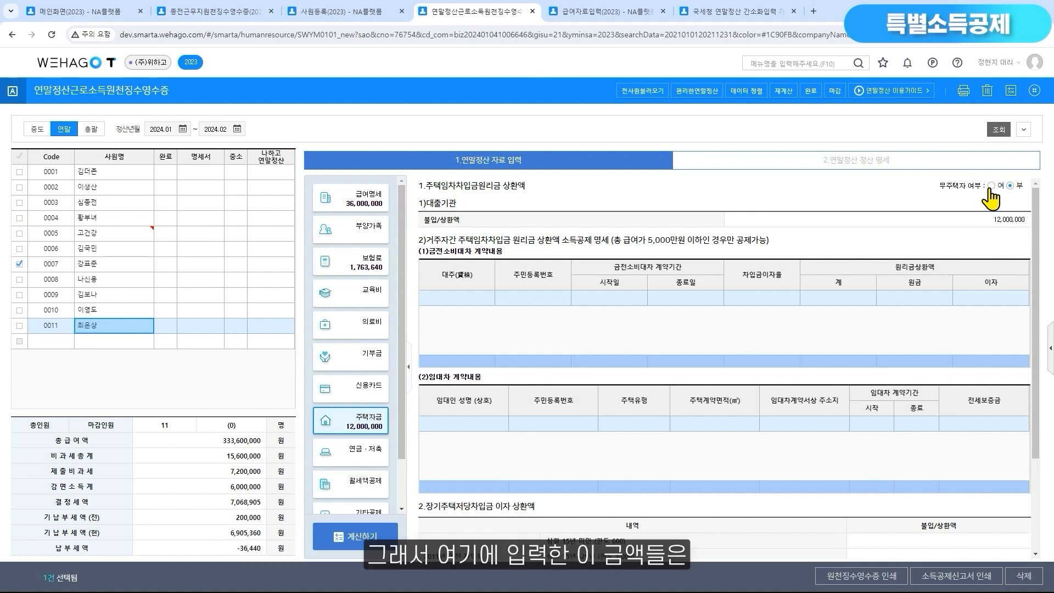
click(866, 172)
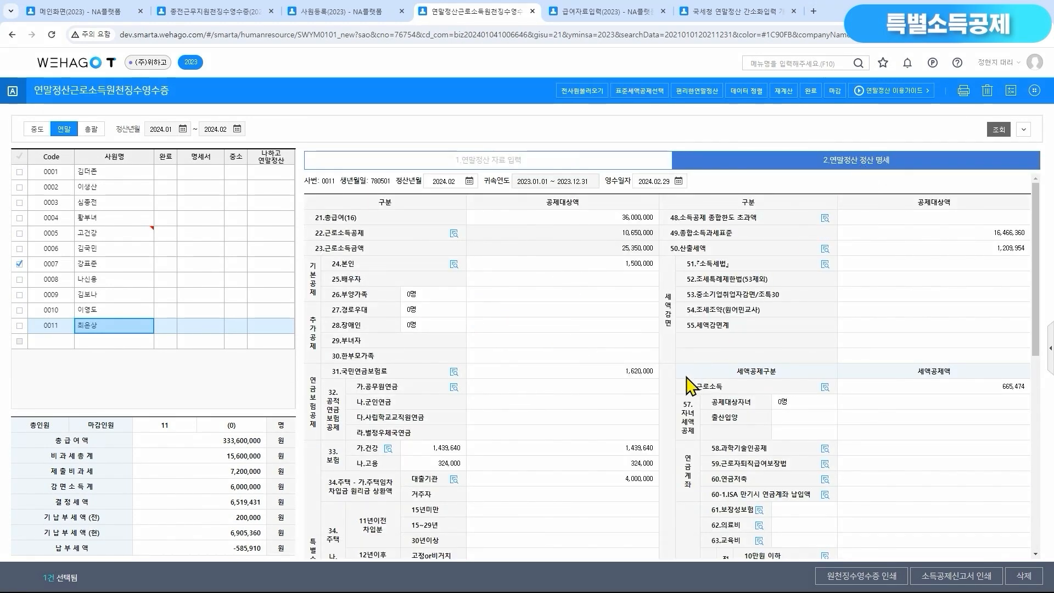
scroll(681, 387, down, 2)
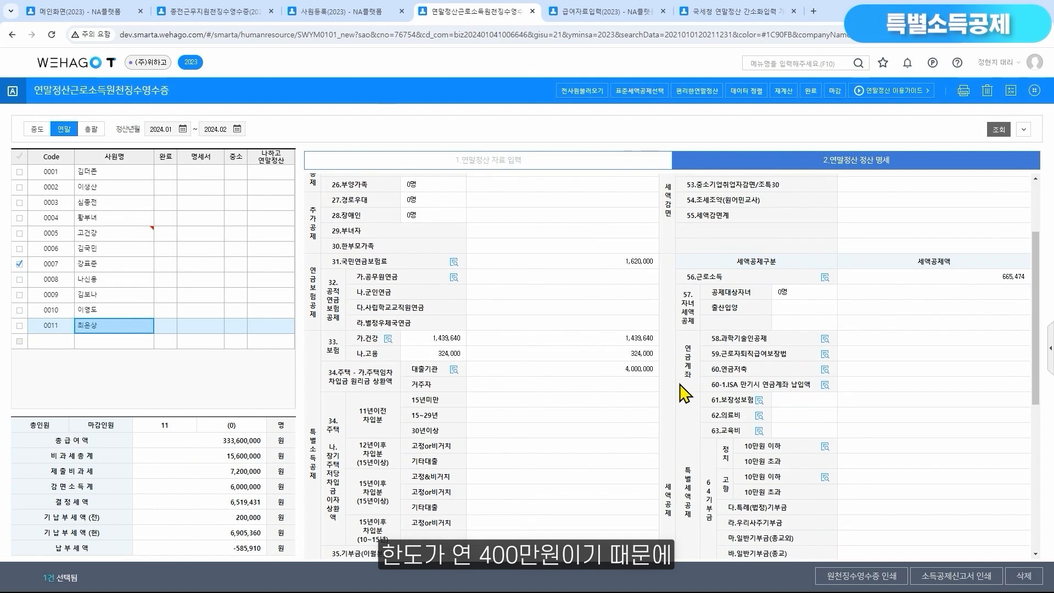
click(653, 375)
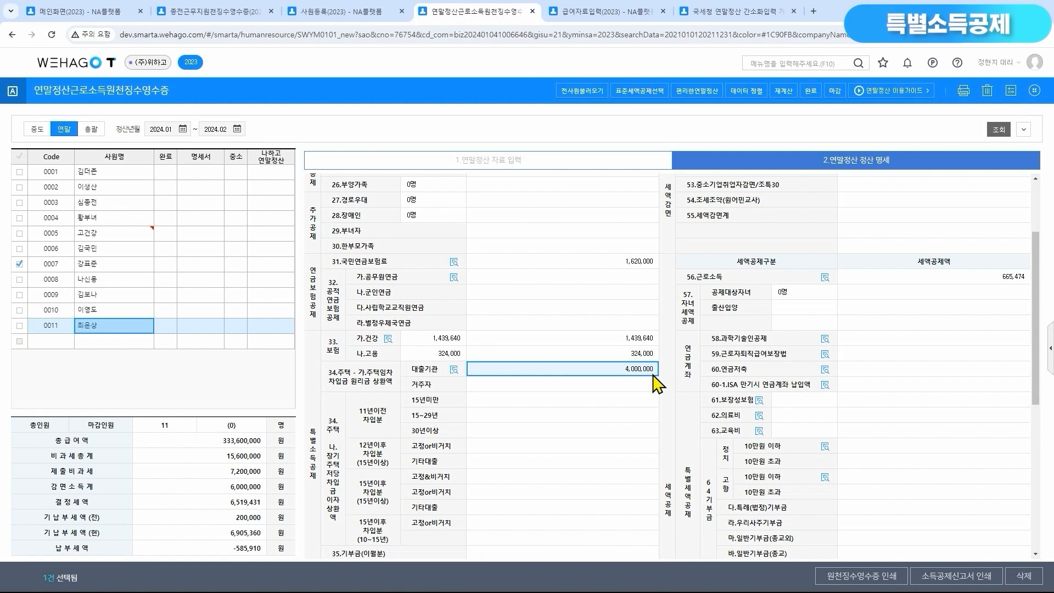
Review the 장기주택저당차입금 이자 상환액 rows and their limits in employee 0011's 주택자금 data
scroll(654, 386, down, 1)
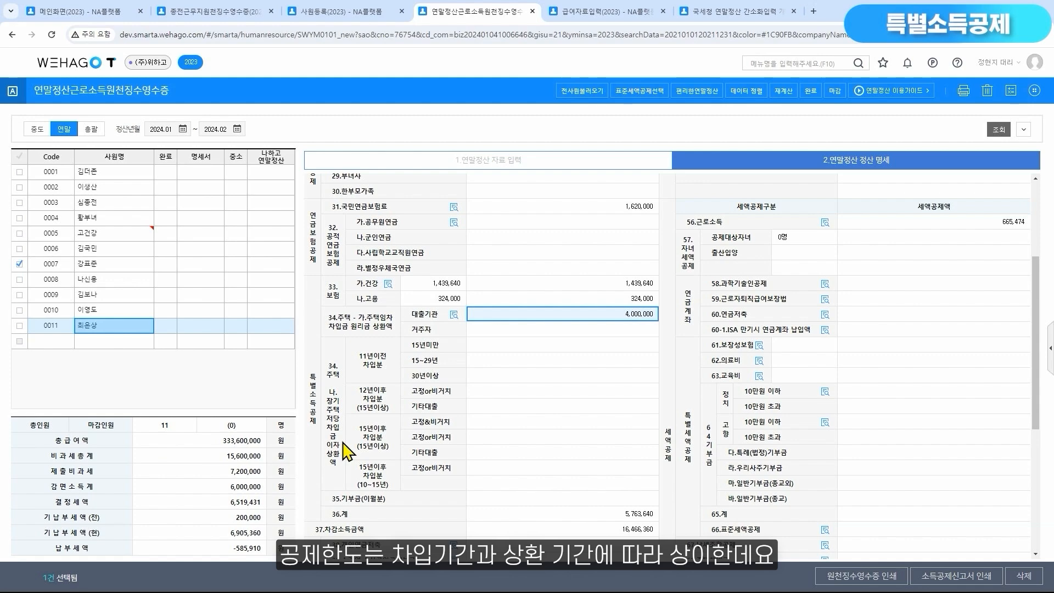
click(542, 165)
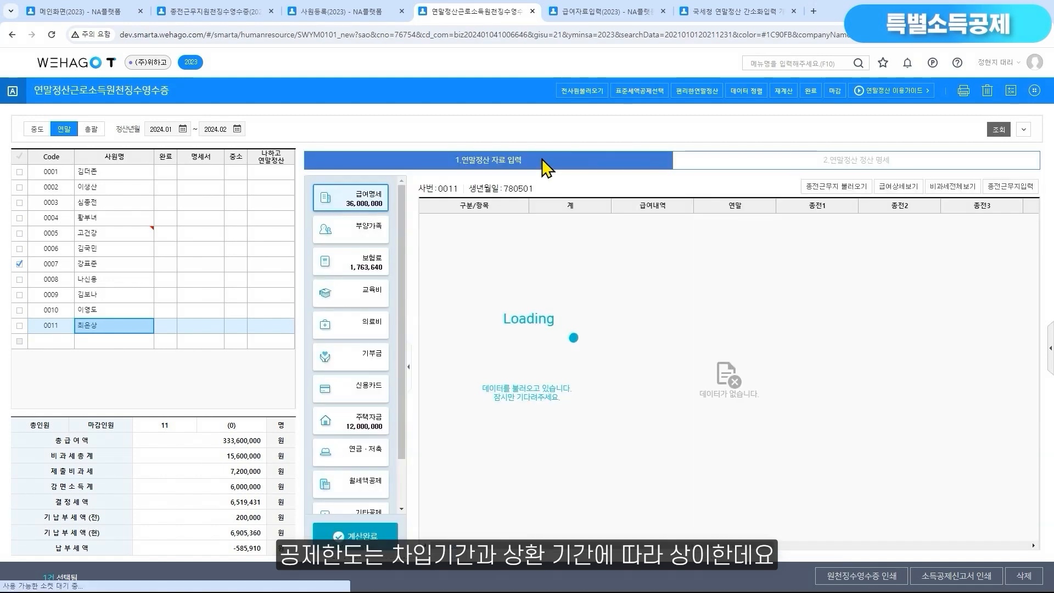
click(357, 421)
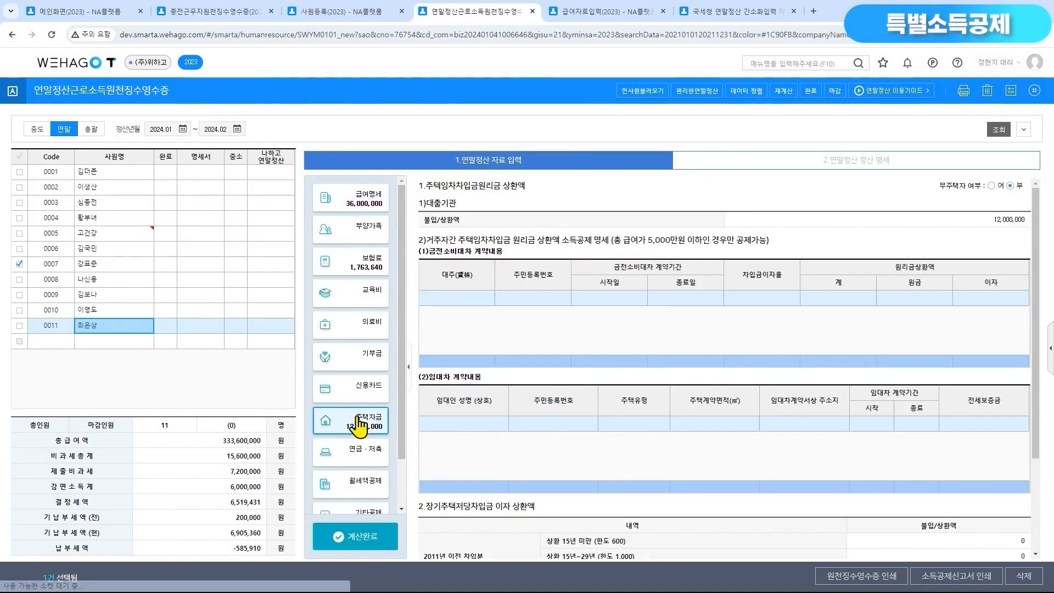
scroll(686, 463, down, 3)
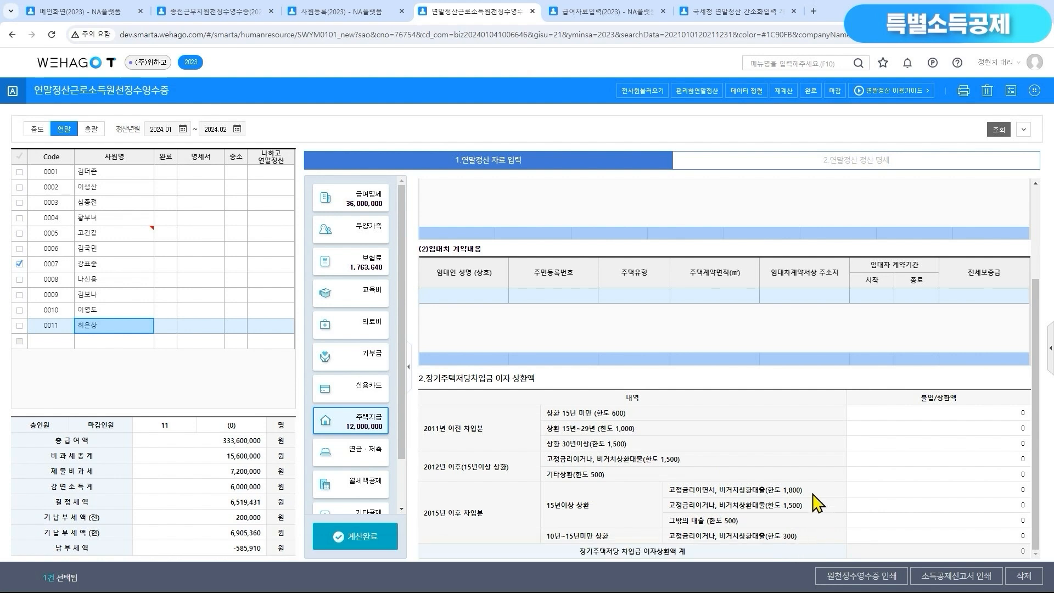
Check the 장기주택저당차입금 limits in the 주택자금 상세 and 참고사항 of employee 0011 and close both
click(782, 175)
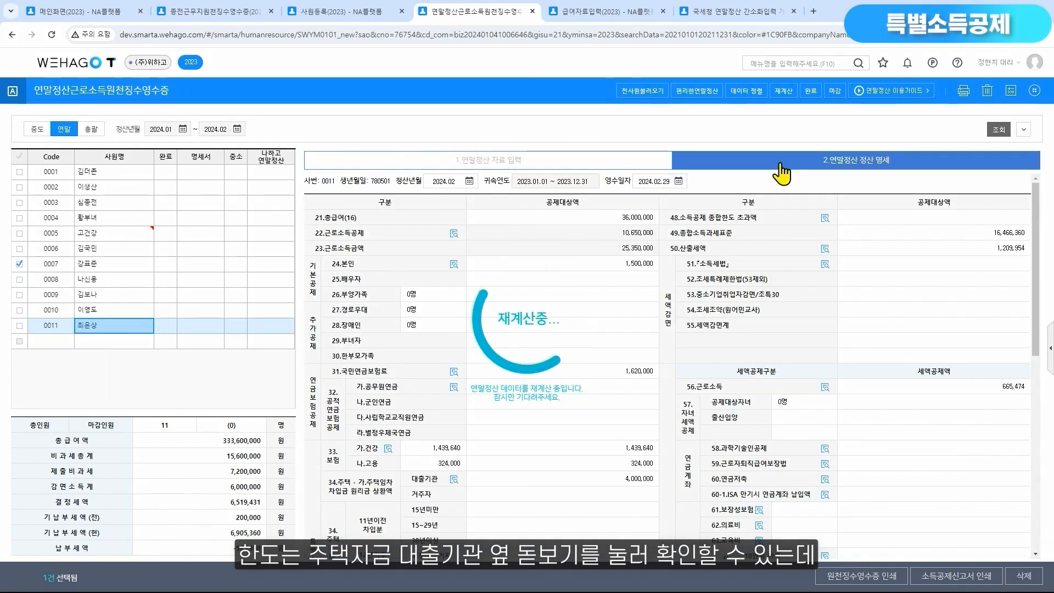
scroll(654, 352, down, 3)
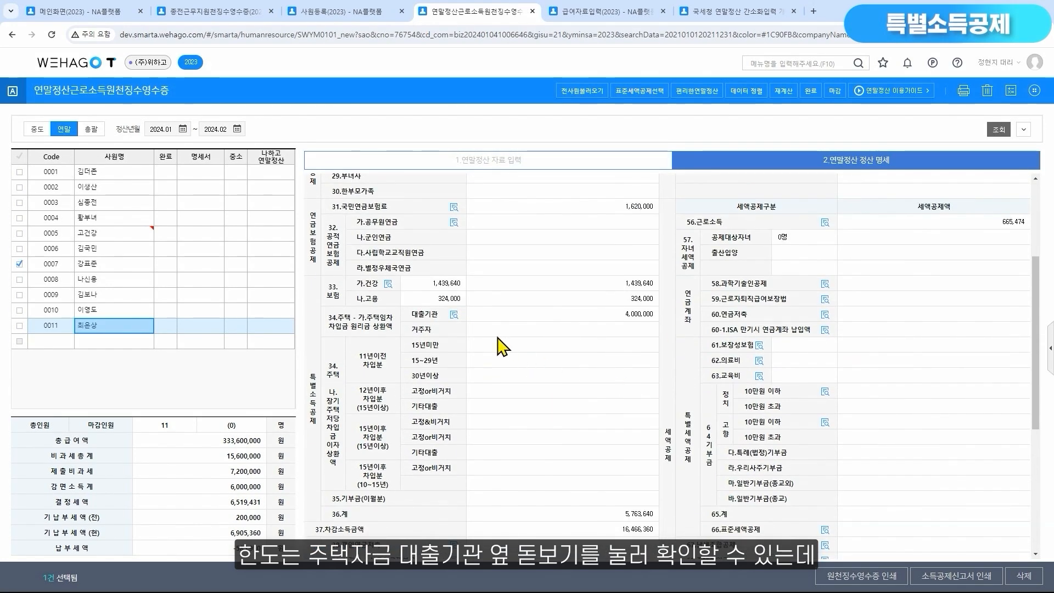
click(455, 316)
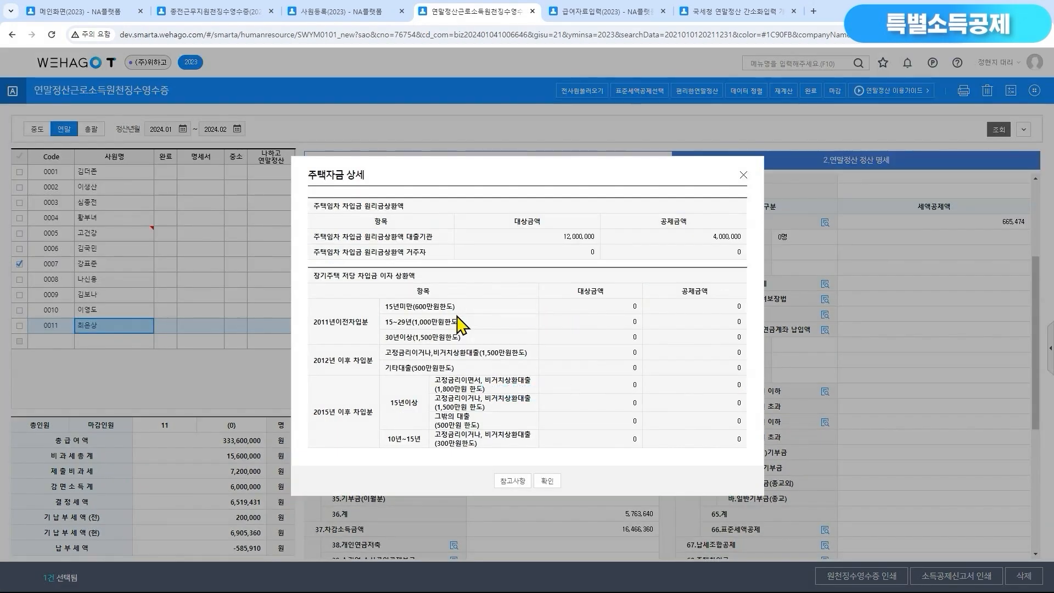
click(513, 482)
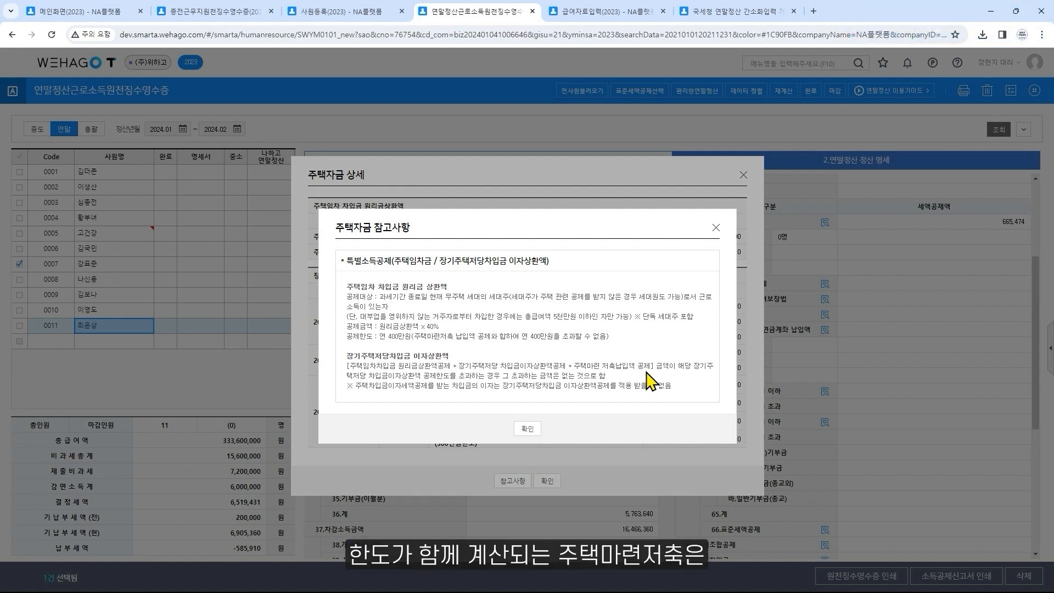
click(715, 229)
click(744, 175)
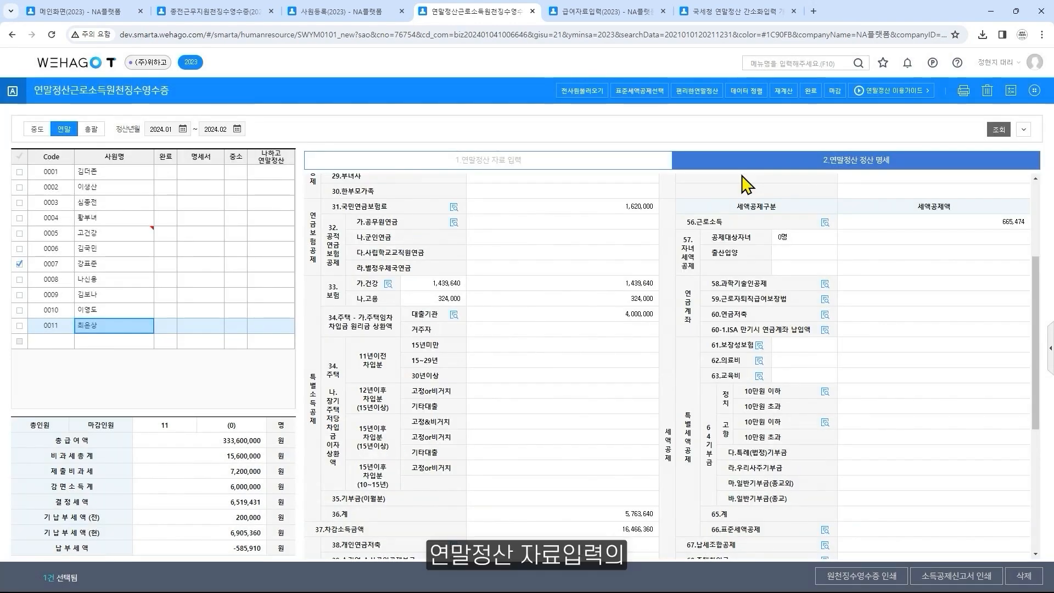
Locate the 주택마련저축 공제 entry section in employee 0011's 연금·저축 data
click(563, 176)
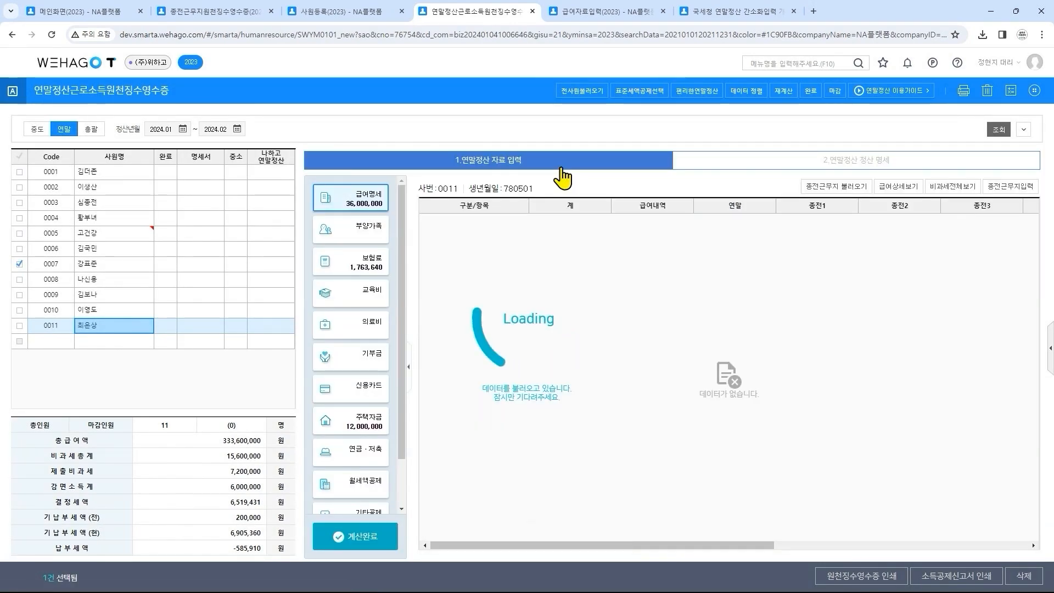
click(379, 463)
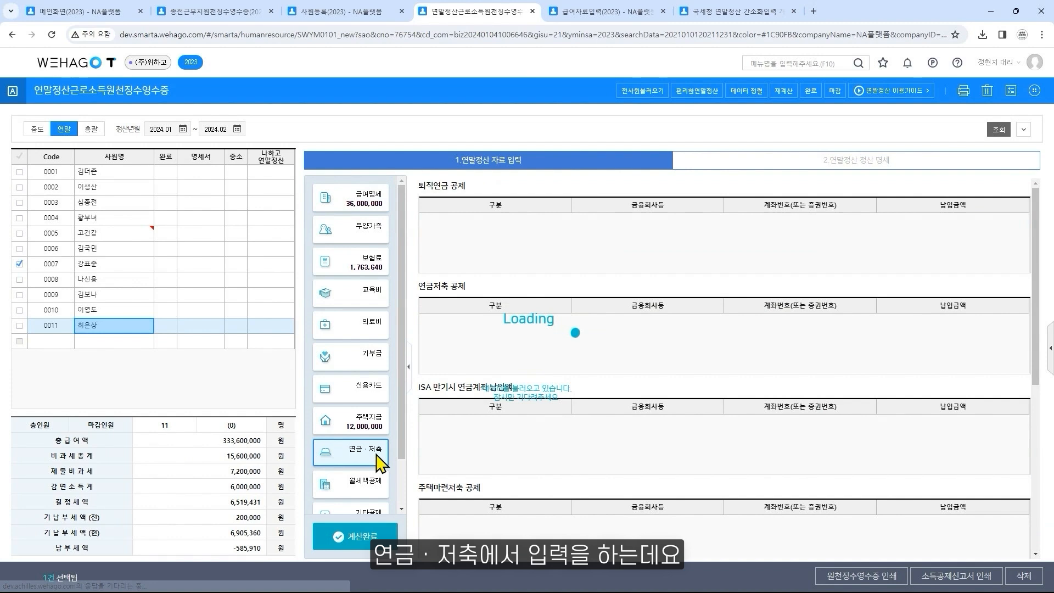
scroll(379, 462, down, 1)
drag(427, 493, 508, 496)
Open the 40.주택마련저축 details from the 청약저축 row of employee 0011's 정산 명세
click(873, 166)
scroll(604, 413, down, 3)
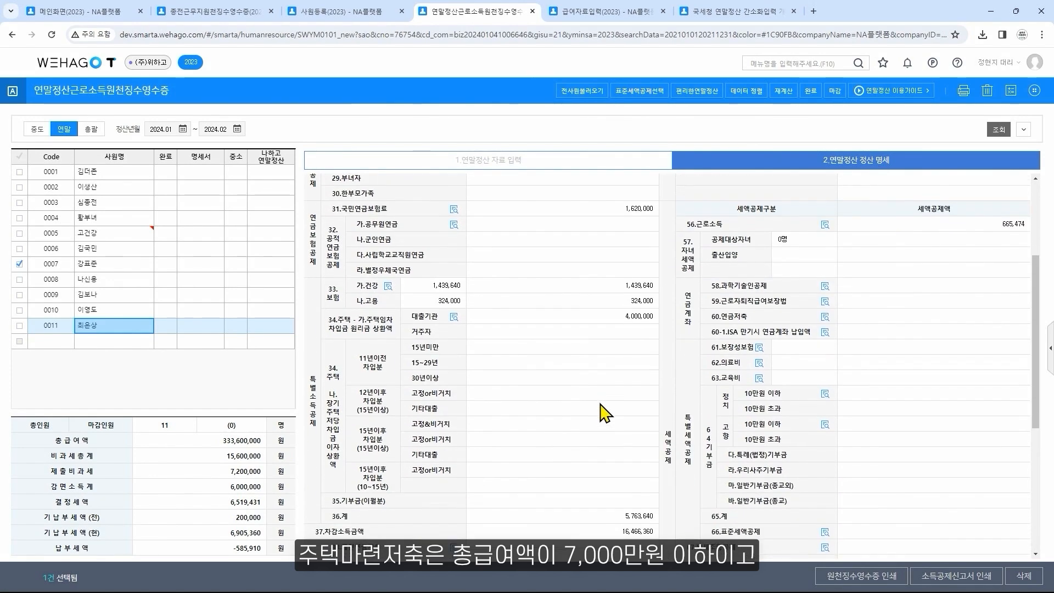
scroll(606, 413, down, 2)
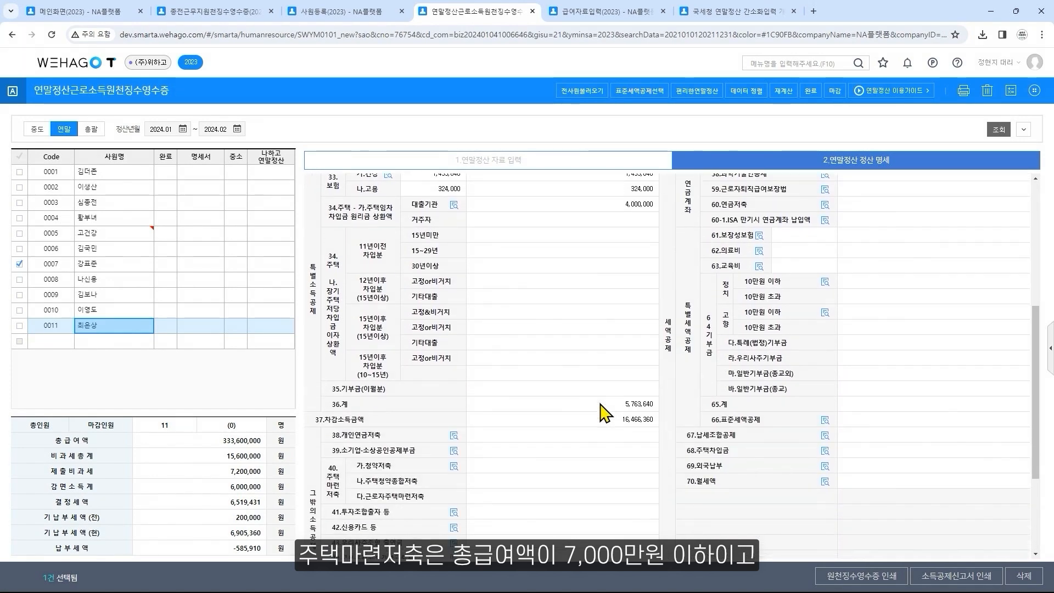
click(454, 467)
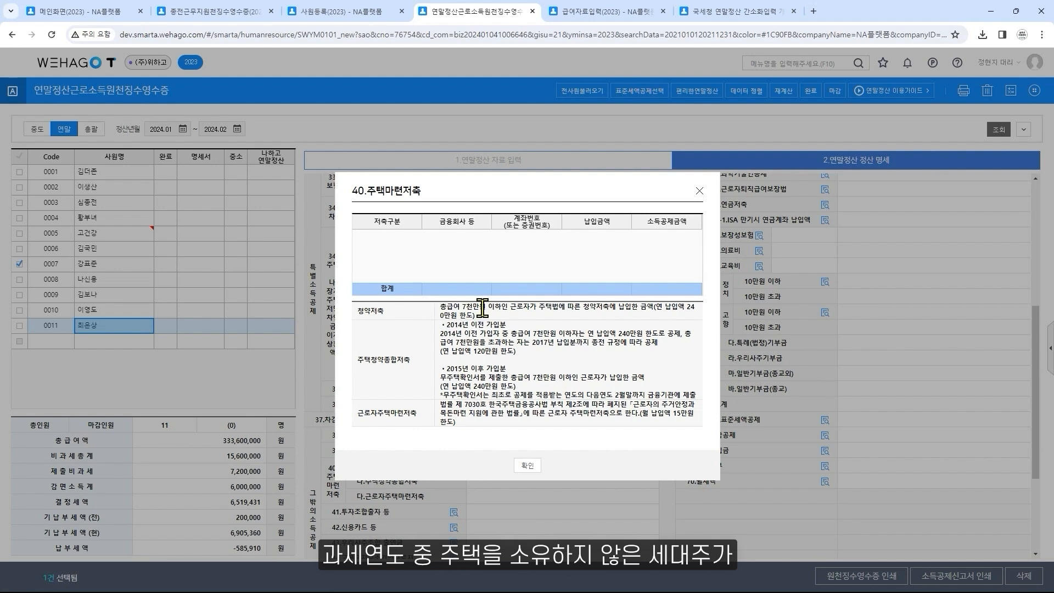
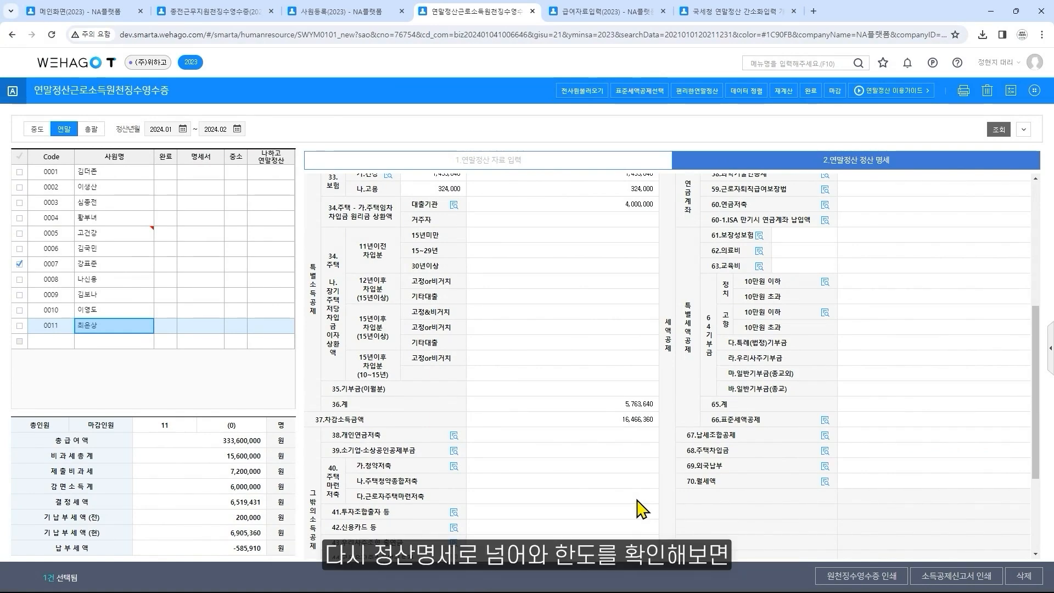
Check the 40.주택마련저축 limits and the over-limit rule in the 주택자금 참고사항 of employee 0011, closing all details
click(456, 467)
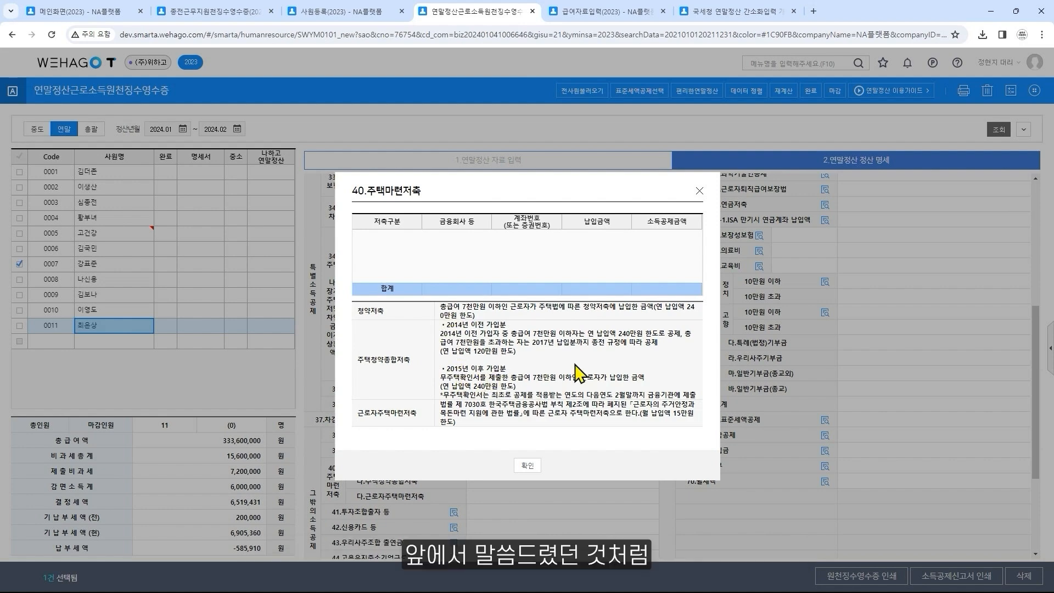
click(699, 191)
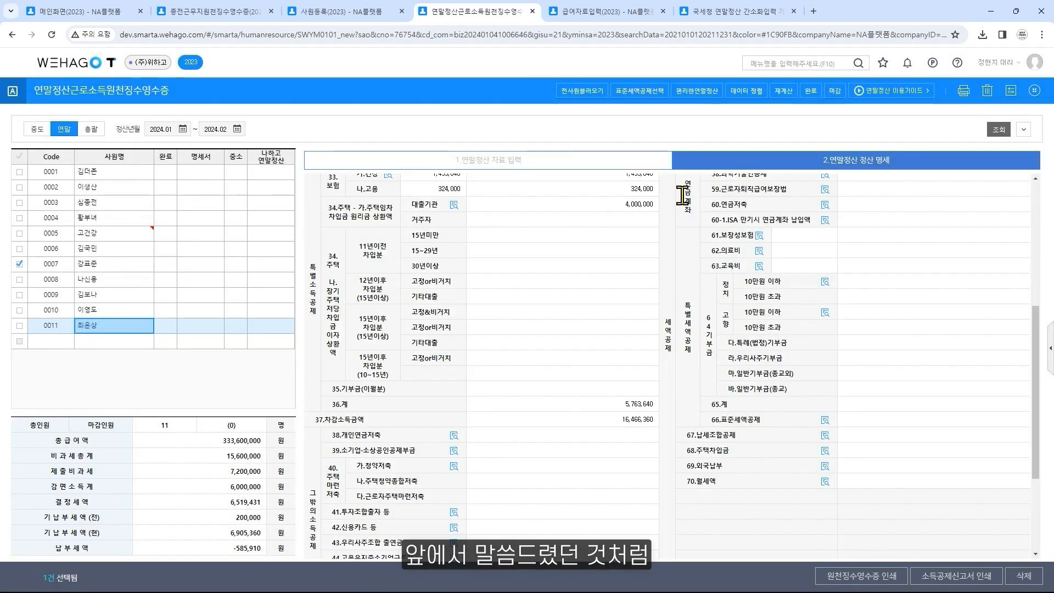
click(454, 205)
click(505, 480)
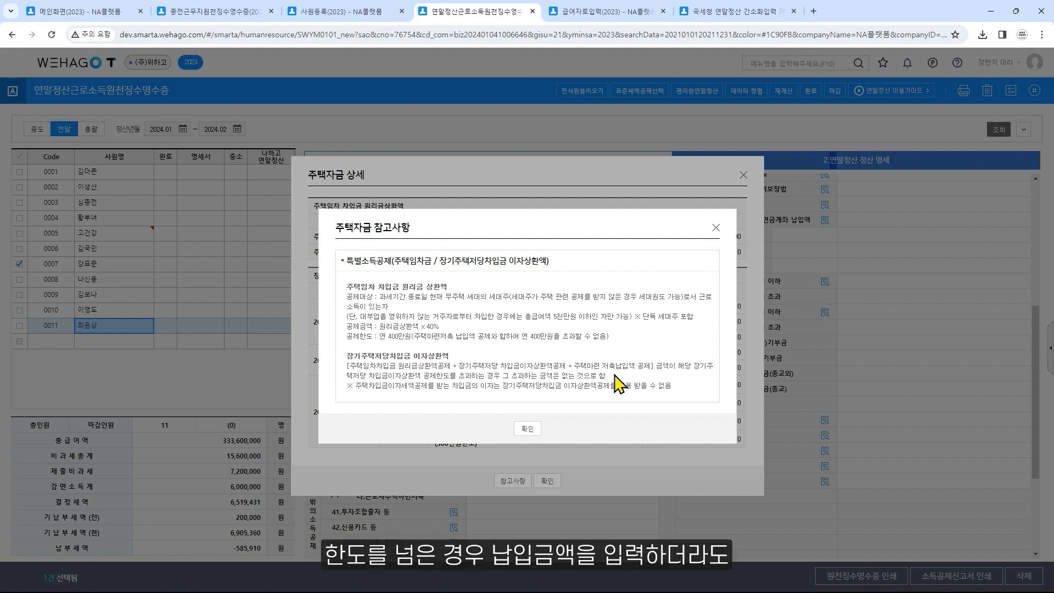
drag(423, 375, 608, 376)
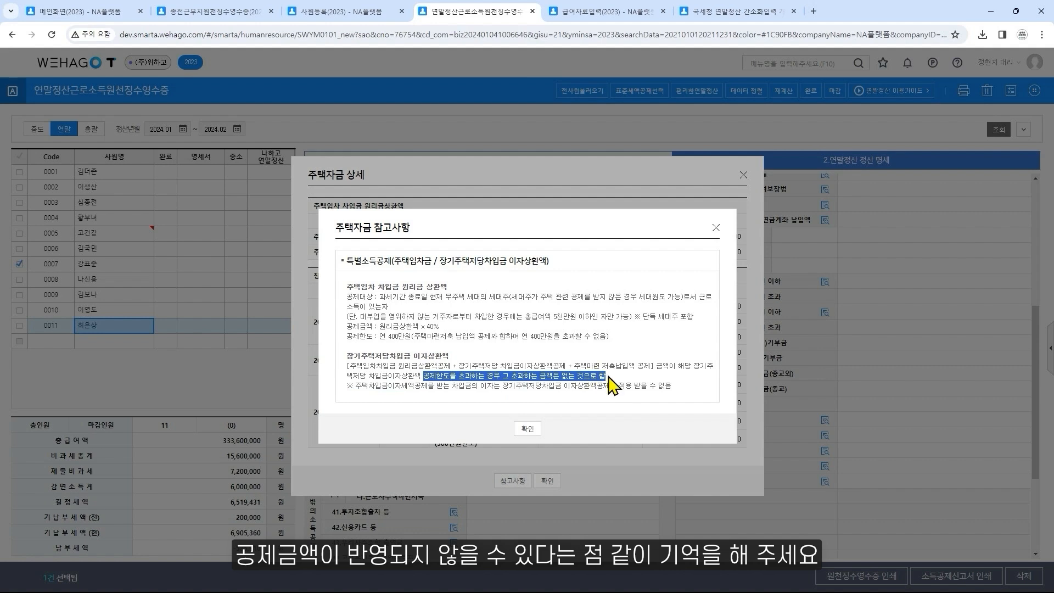
click(716, 228)
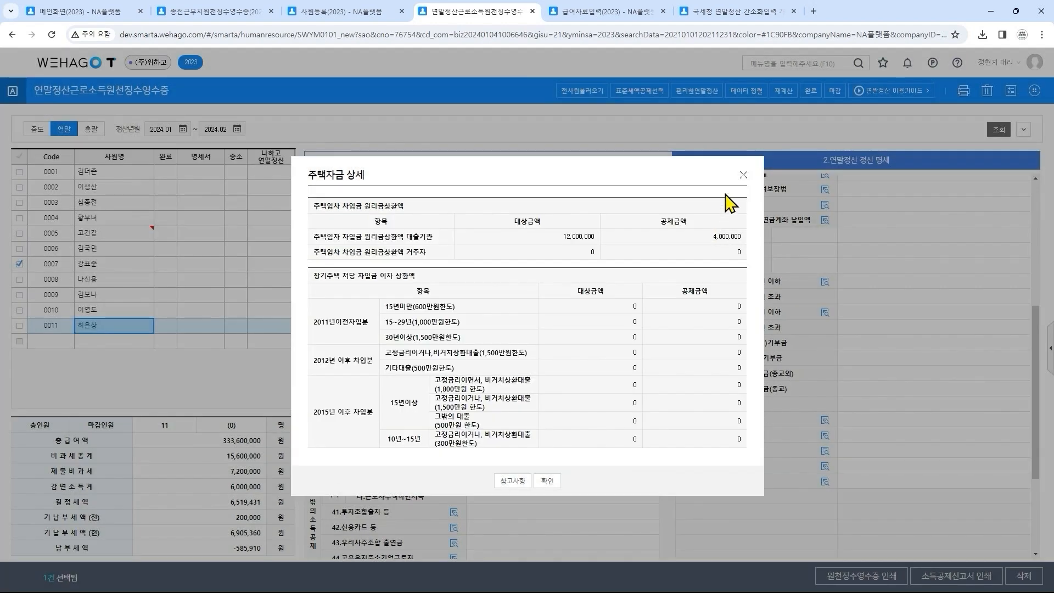
click(743, 175)
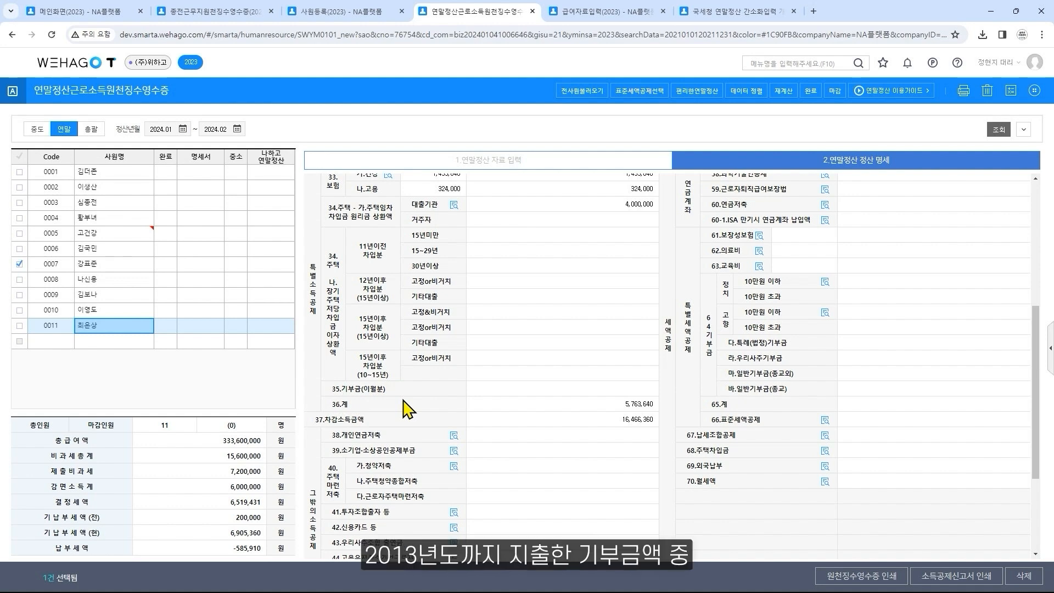
Examine the 35.기부금(이월분) row in employee 0011's 정산 명세 and where 기부금 is entered in the 자료 입력
click(512, 392)
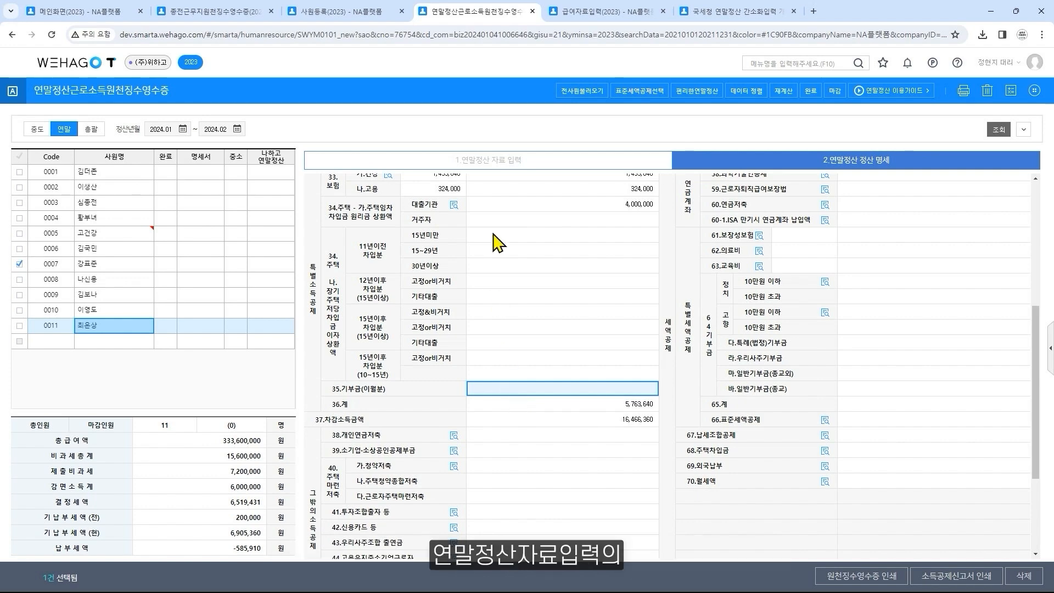
click(516, 167)
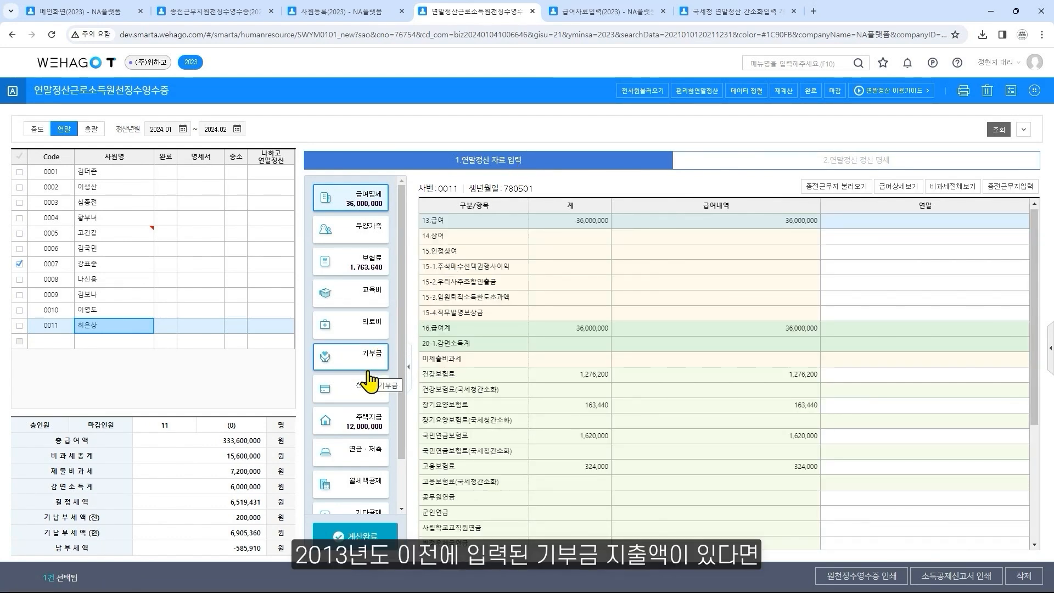
click(769, 164)
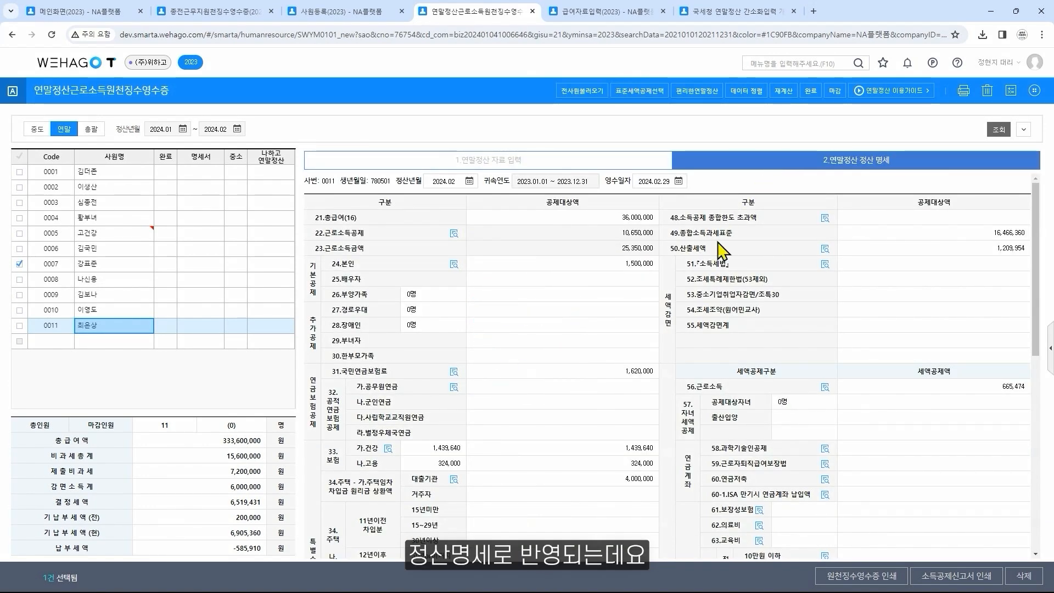
scroll(652, 299, down, 5)
click(616, 391)
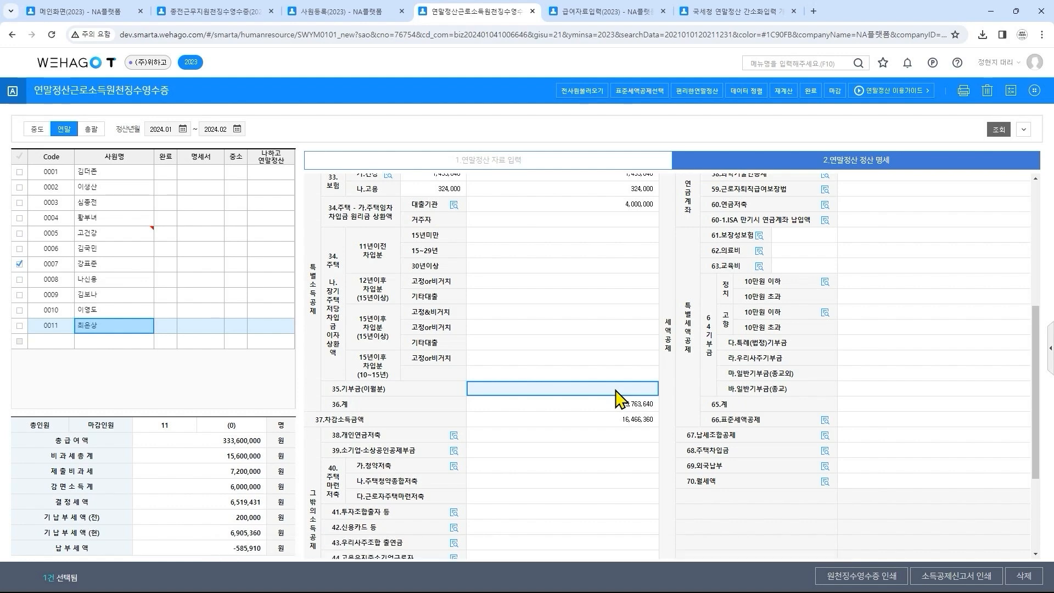
Review employee 0011's 정산 명세 from 기본공제 through 특별소득공제 down to 37.차감소득금액
scroll(620, 398, up, 5)
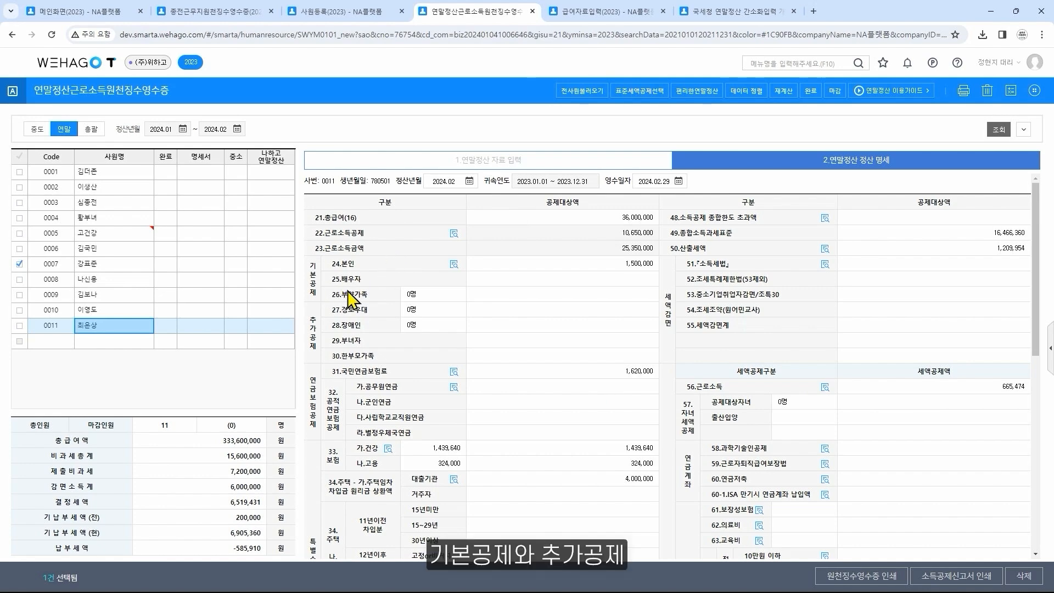
scroll(388, 336, down, 1)
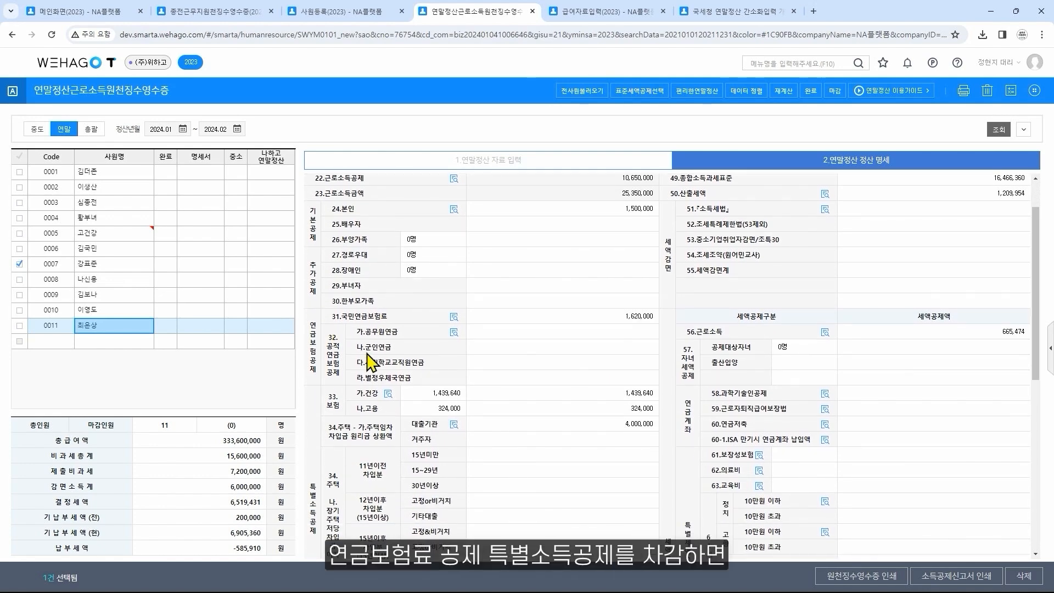
scroll(351, 346, down, 2)
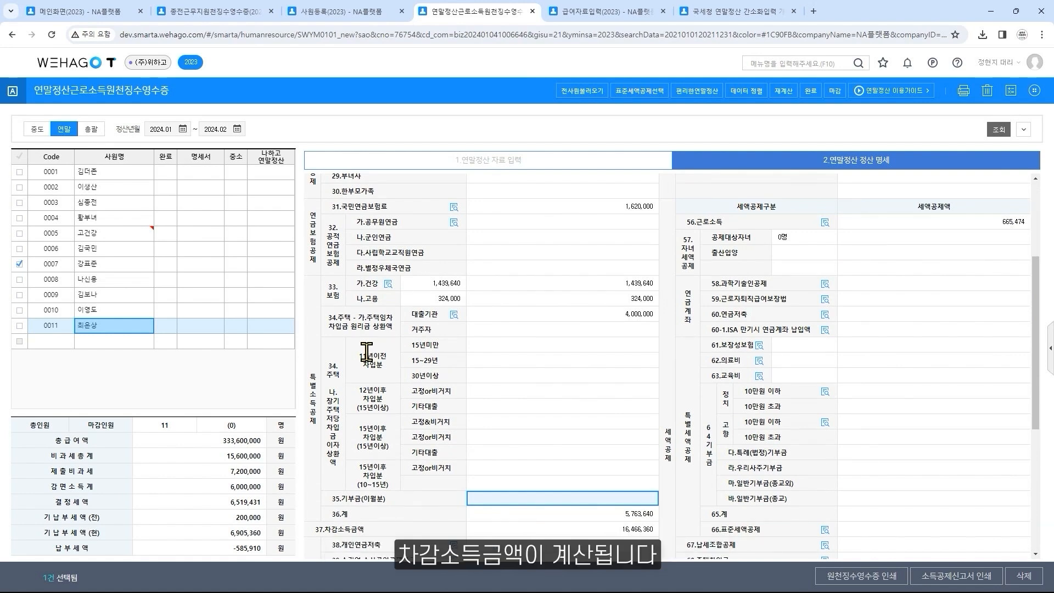
scroll(366, 351, down, 2)
click(607, 420)
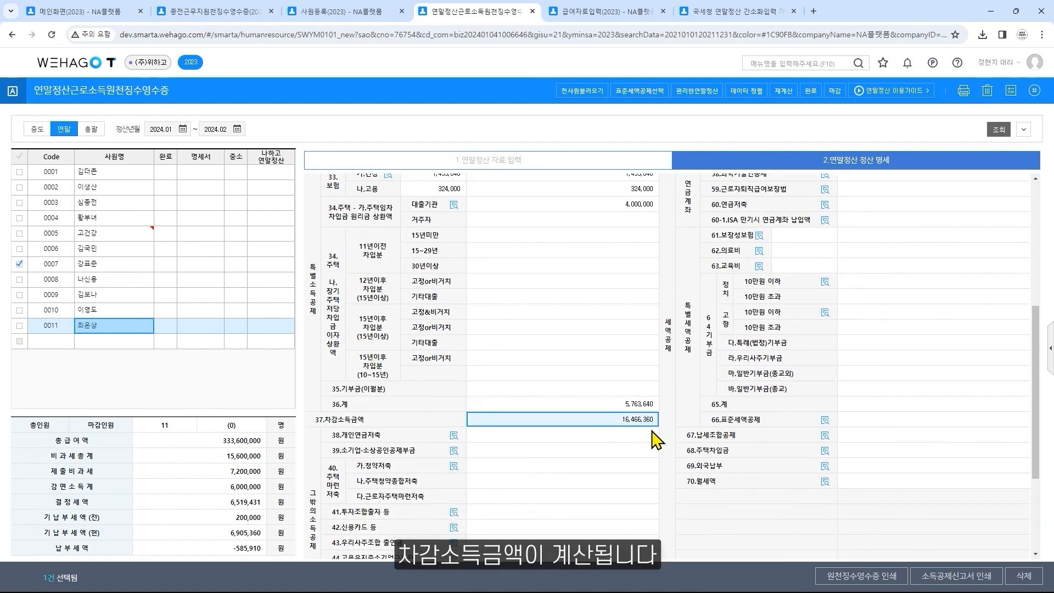
View the 38.개인연금저축 details under 그 밖의 소득공제 and close them
scroll(666, 434, down, 3)
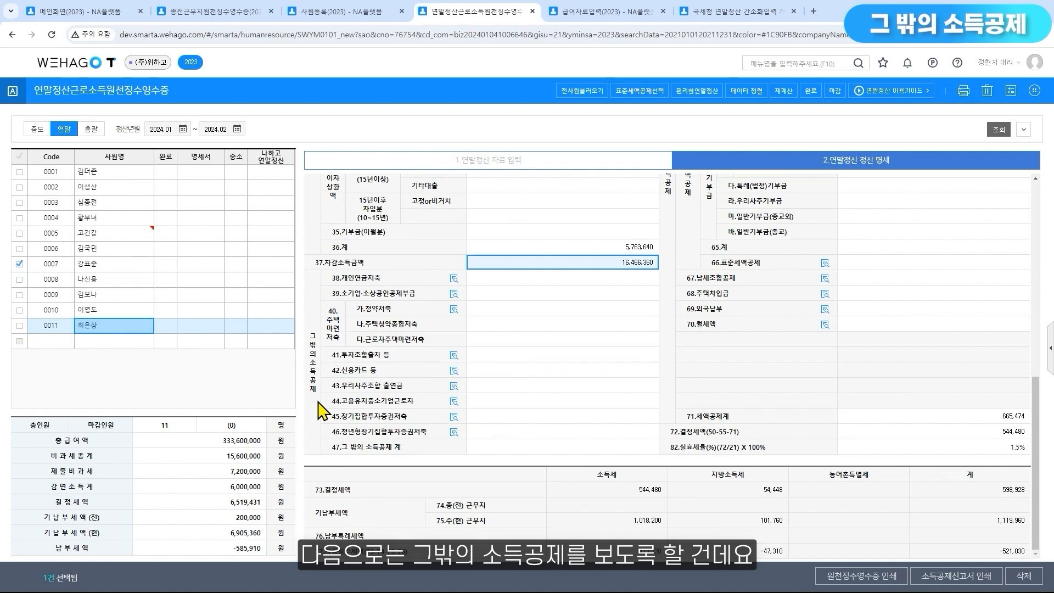
click(455, 279)
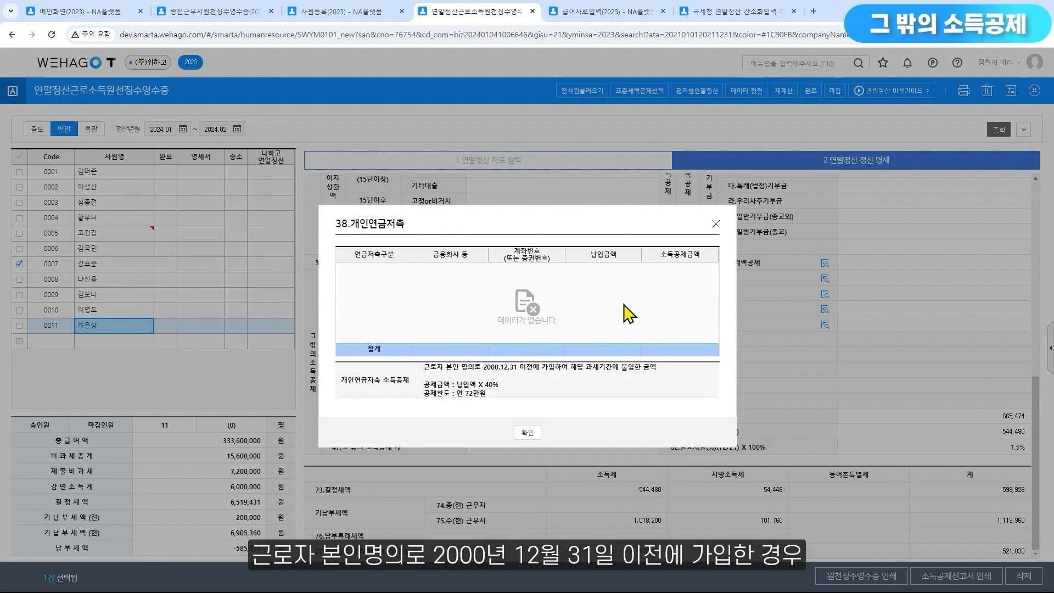
click(716, 224)
Show the 구분 options for 연금저축 공제 in employee 0011's 연금·저축 data
click(599, 161)
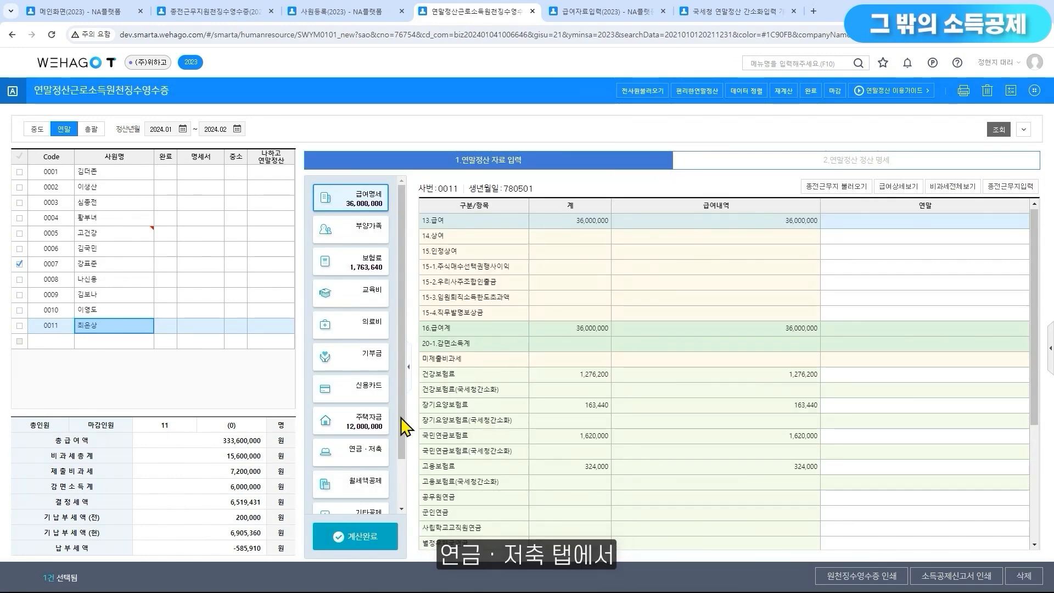
click(362, 455)
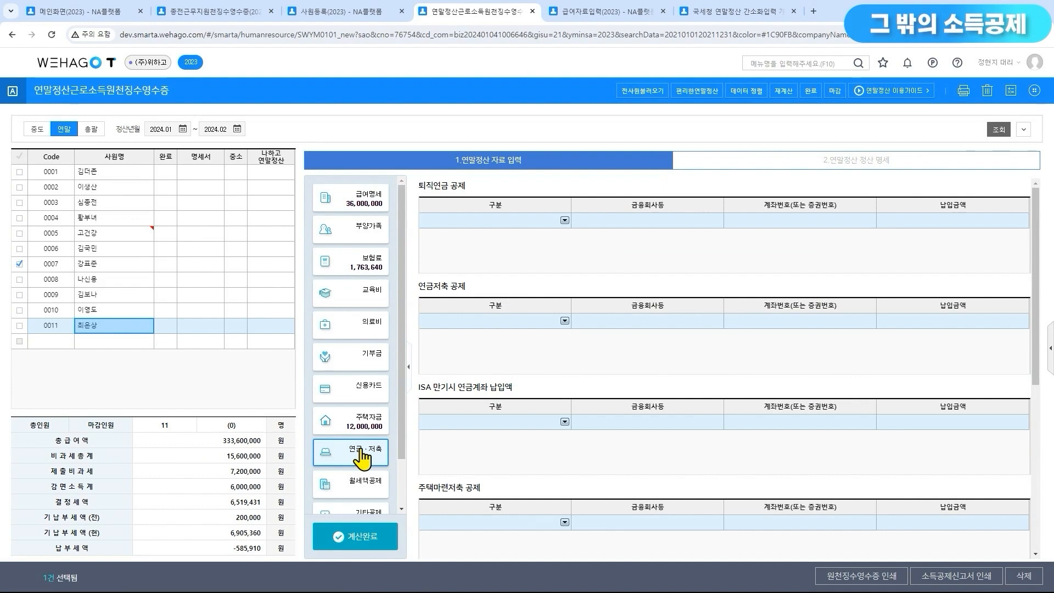
click(564, 321)
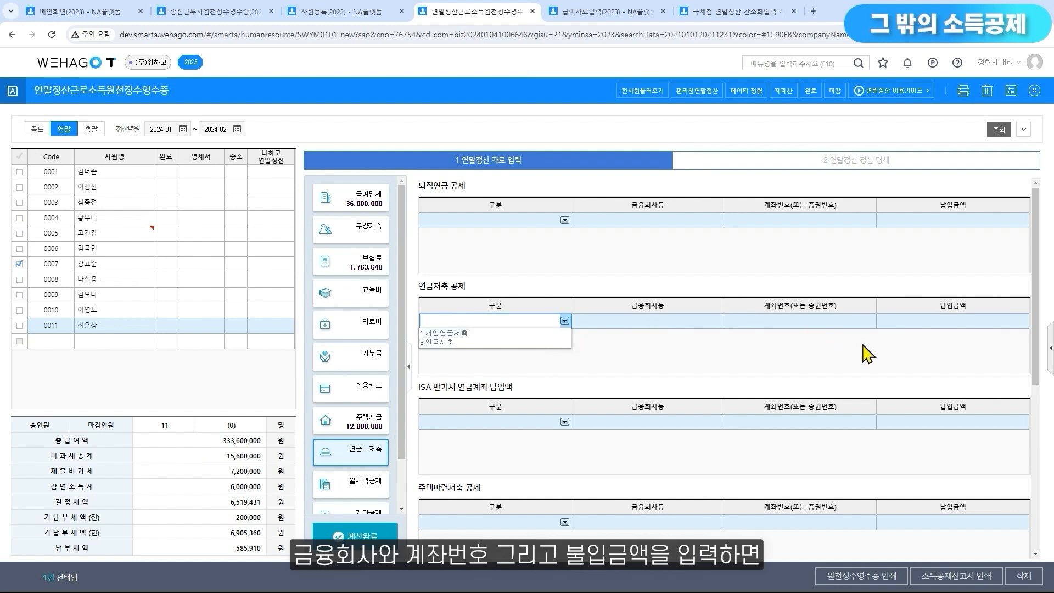
Check the 38.개인연금저축 deduction formula and annual limit from employee 0011's 정산 명세
click(858, 168)
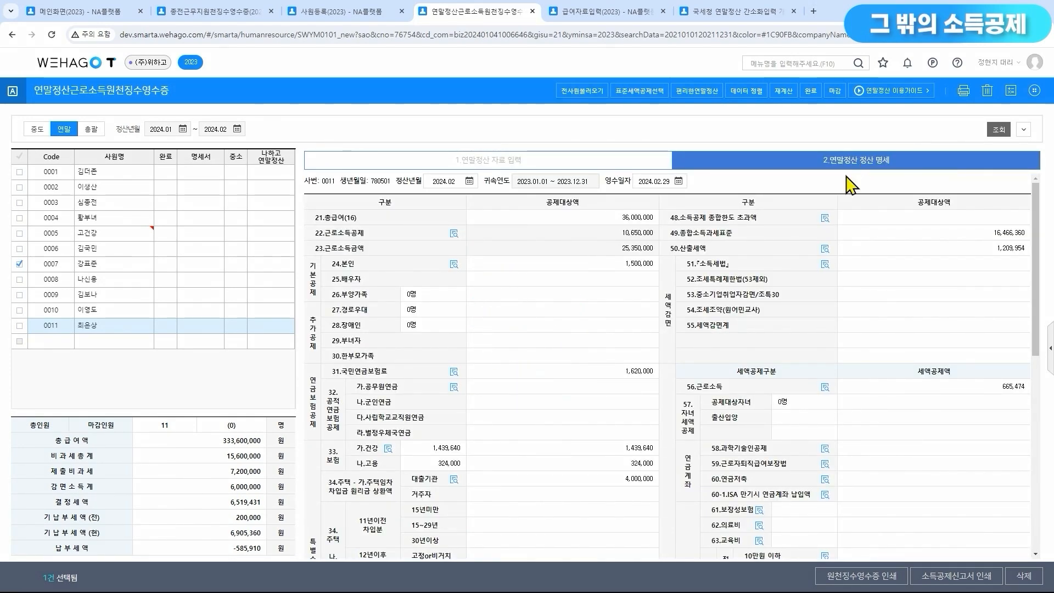
scroll(551, 378, down, 3)
scroll(552, 378, down, 2)
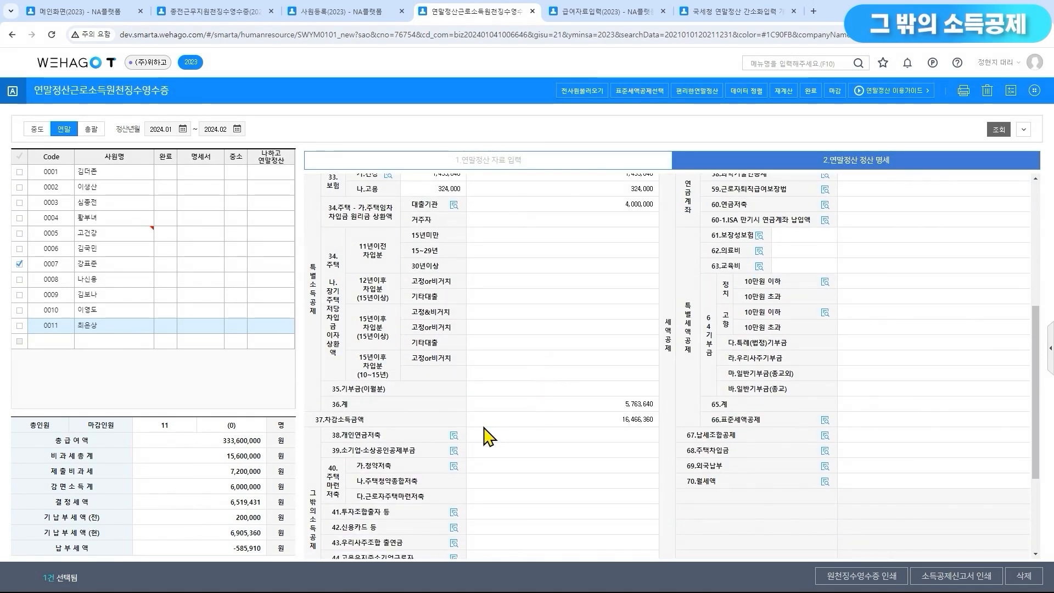
click(454, 435)
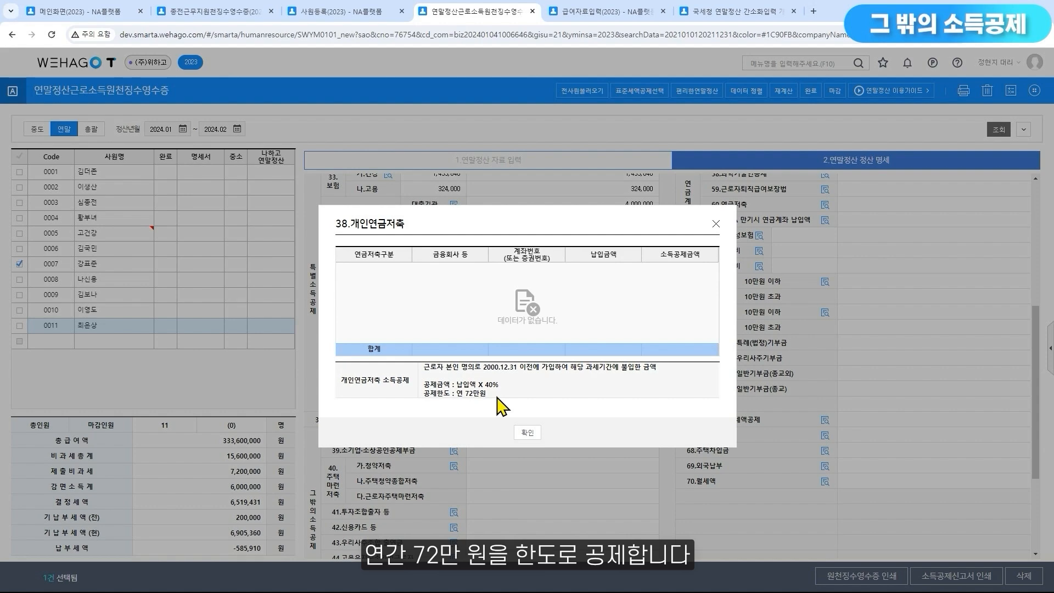
click(527, 434)
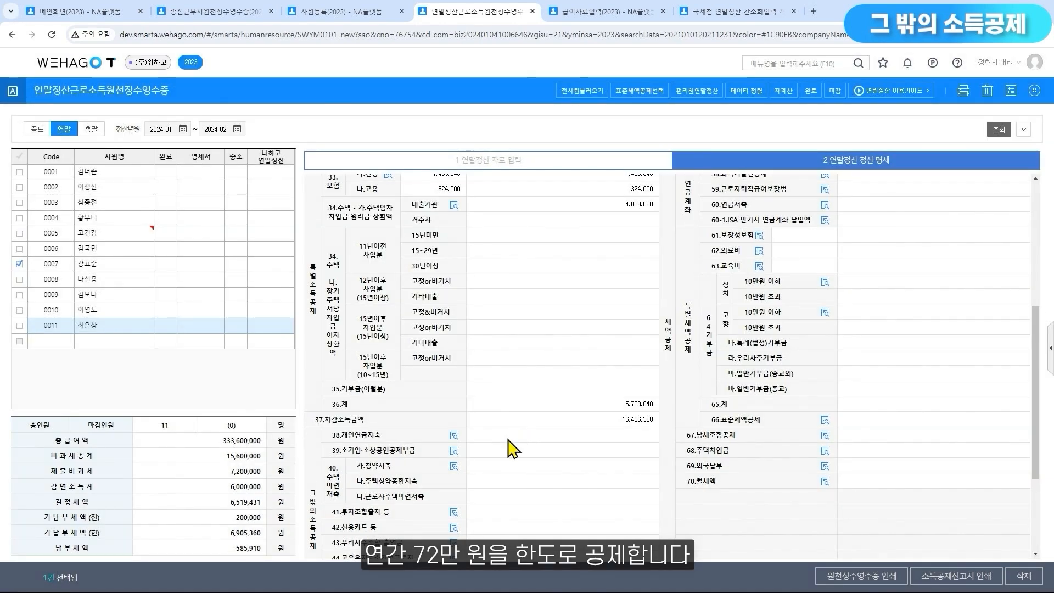
View the 39.소기업·소상공인공제부금 details and locate its amount field in employee 0011's 기타공제 data
click(453, 451)
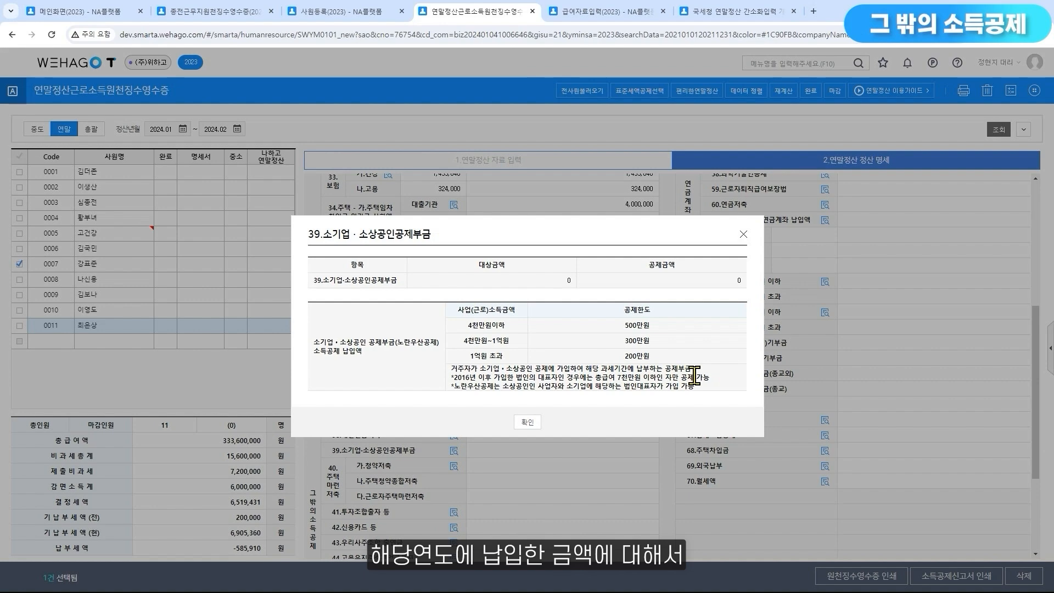
click(743, 234)
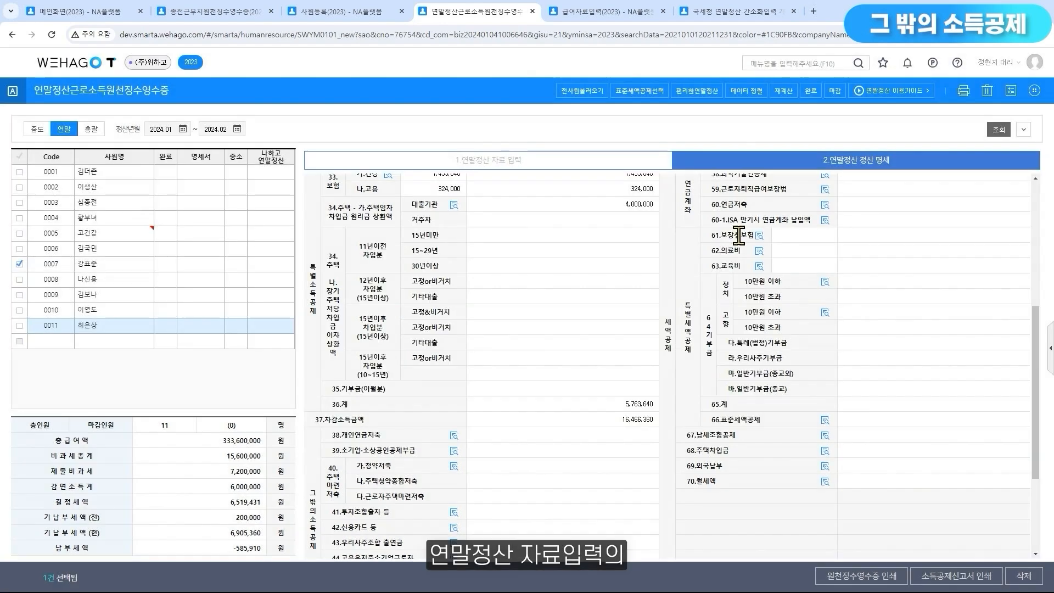
click(582, 169)
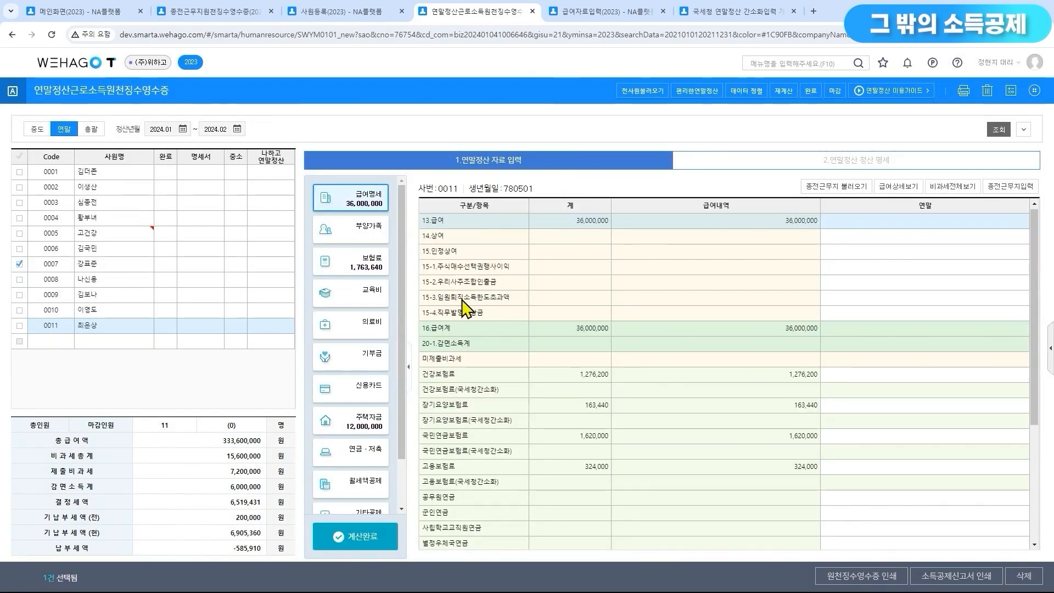
click(367, 515)
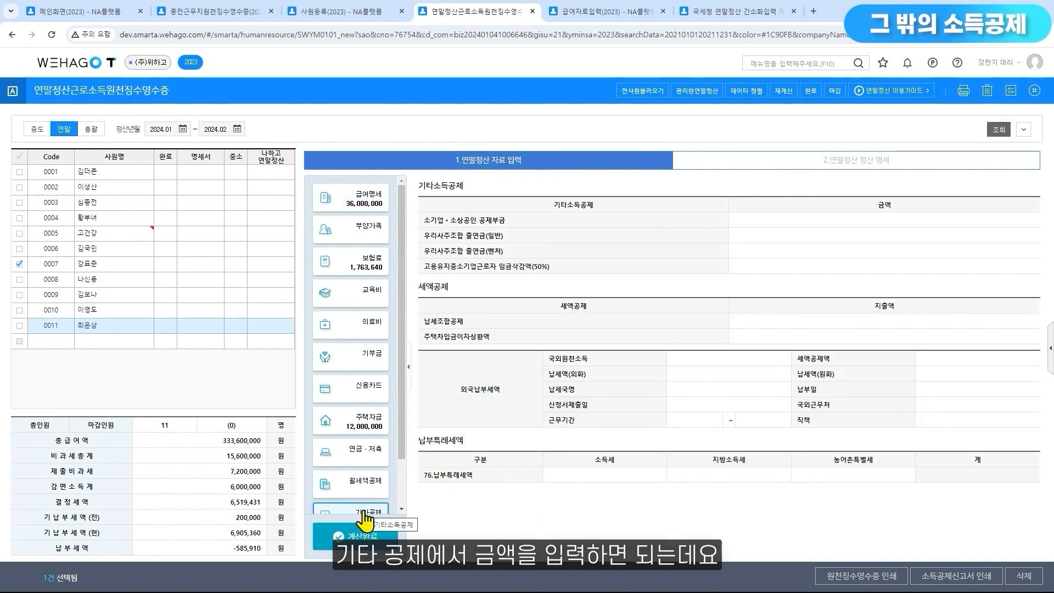
click(761, 220)
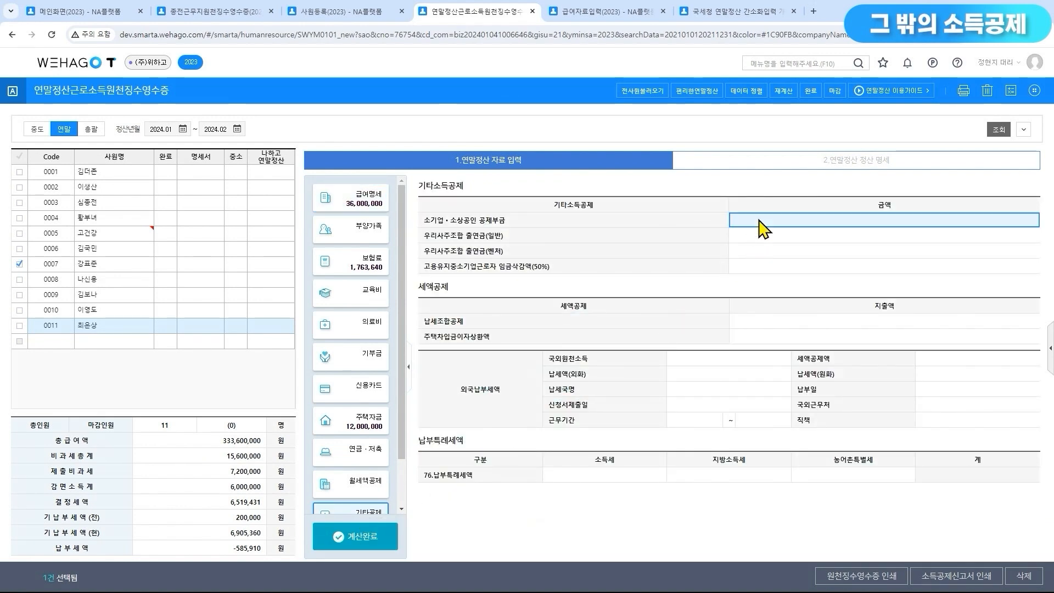
Check the 소기업·소상공인공제부금 deduction limits by income bracket in employee 0011's 정산 명세 and close them
click(791, 170)
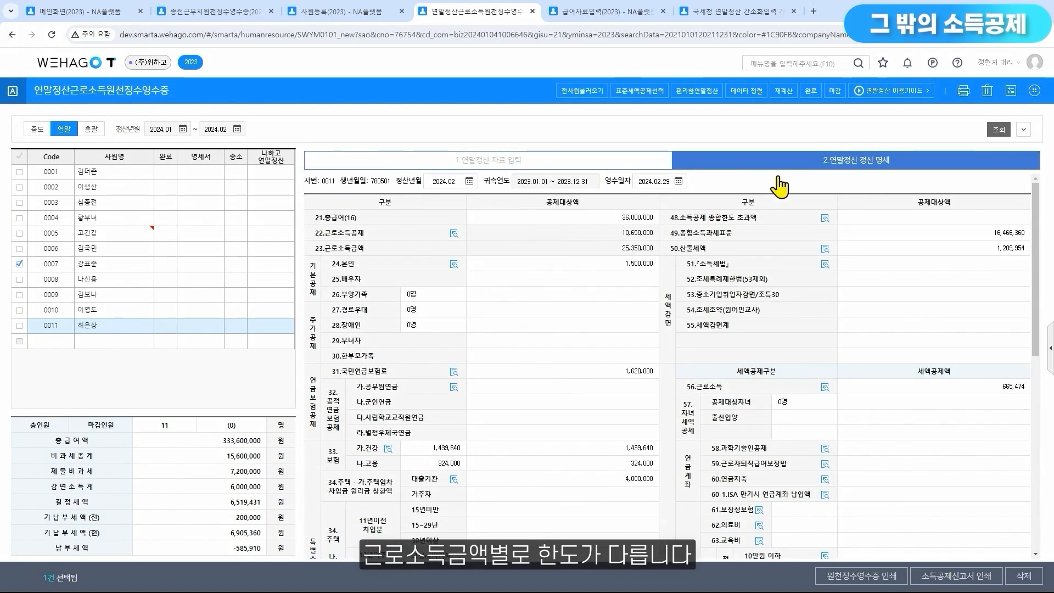
scroll(574, 404, down, 4)
scroll(574, 404, down, 2)
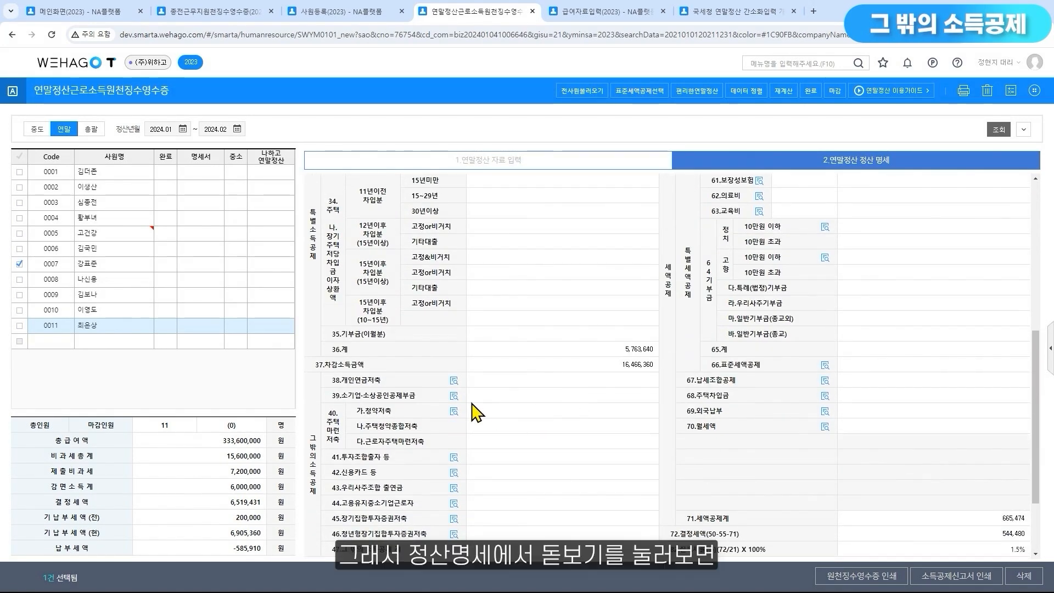
click(454, 395)
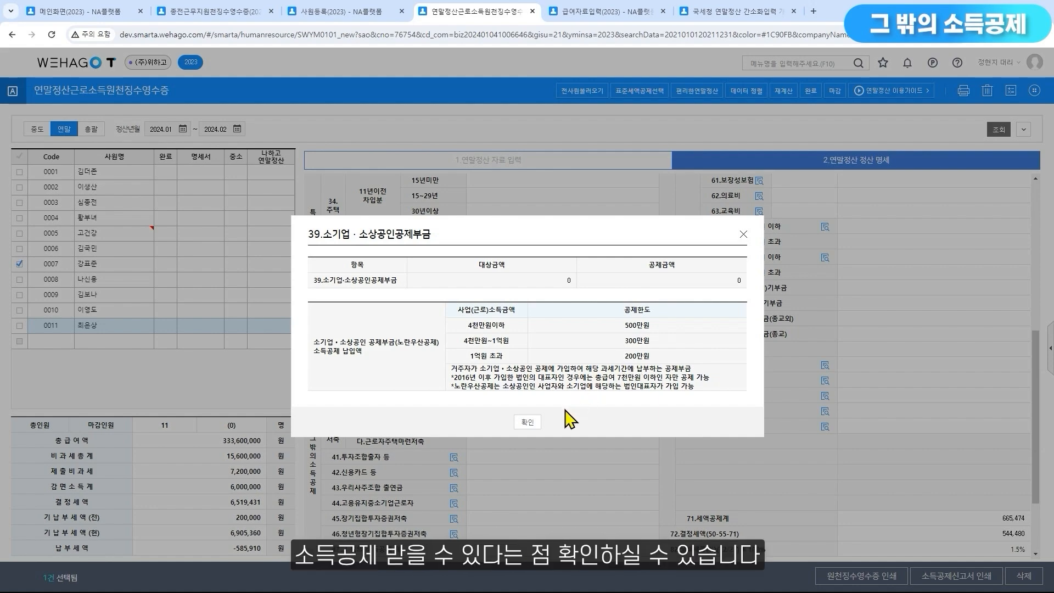
click(528, 423)
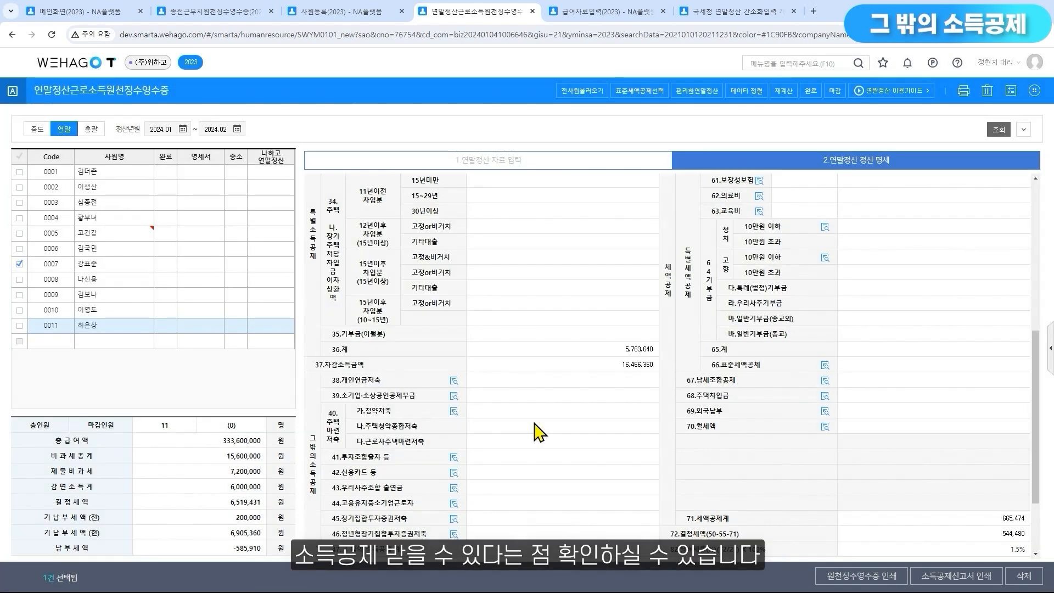
Review the 41.투자조합출자등 deduction rates and limits, and return to employee 0011's 연말정산 자료 입력
click(453, 457)
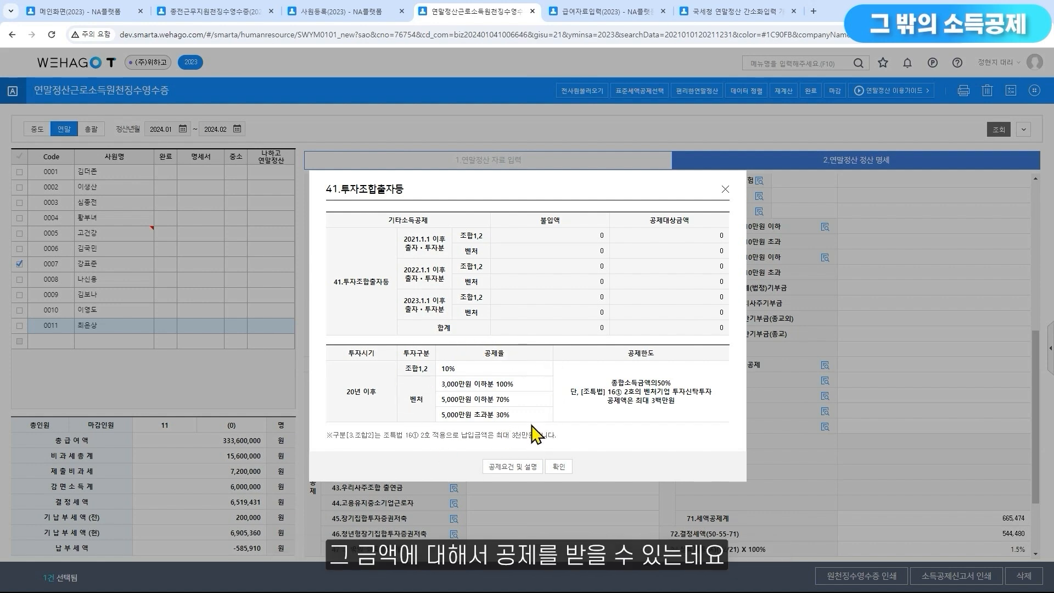
click(723, 190)
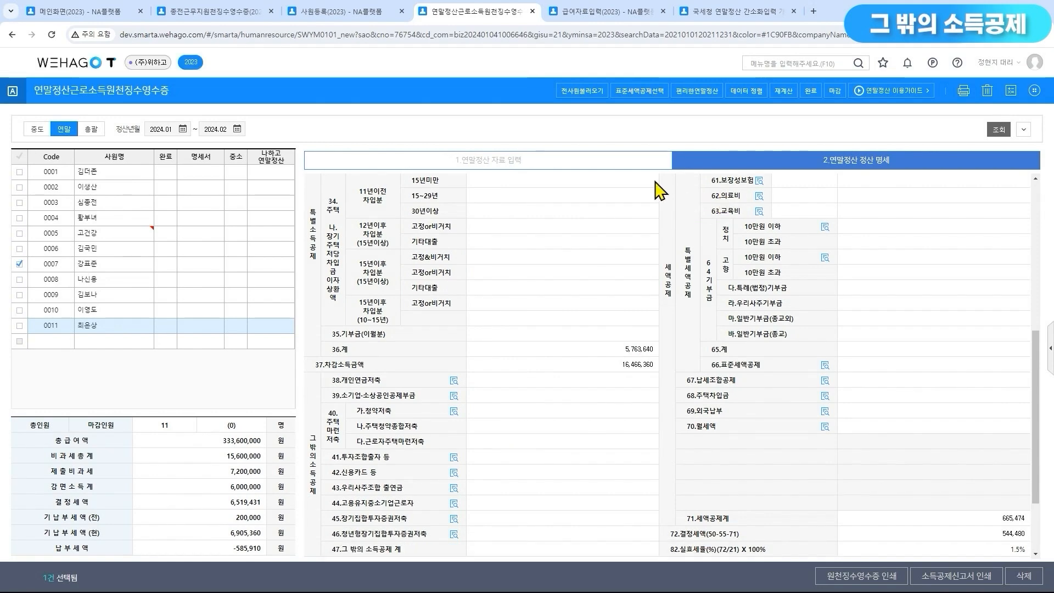
click(599, 159)
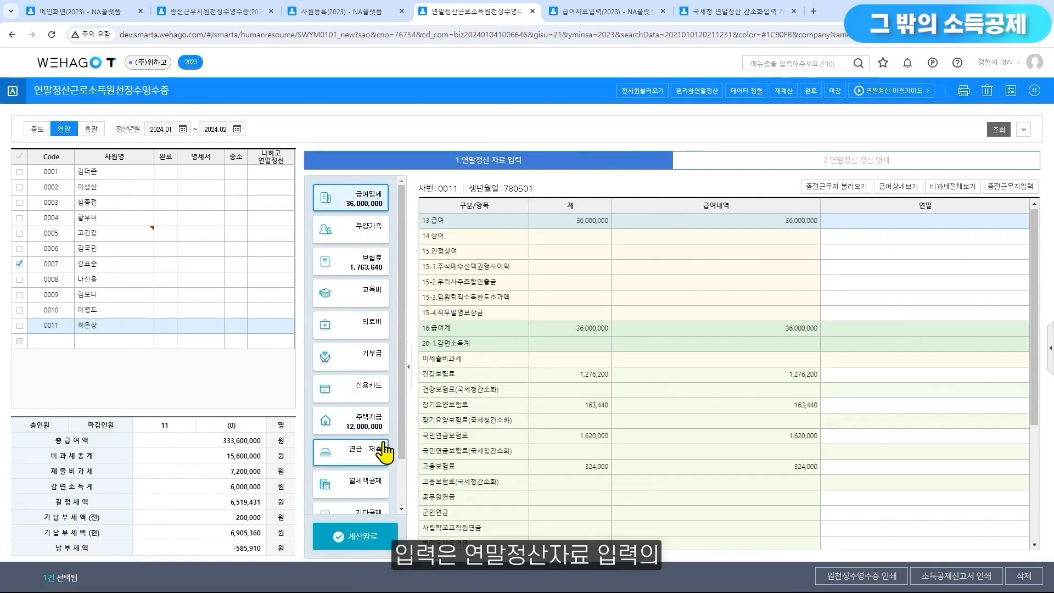
Start a 중소기업 창업투자조합 출자공제 entry in employee 0011's 연금·저축 data with 투자년도 2023 and list its 투자구분 options
click(372, 452)
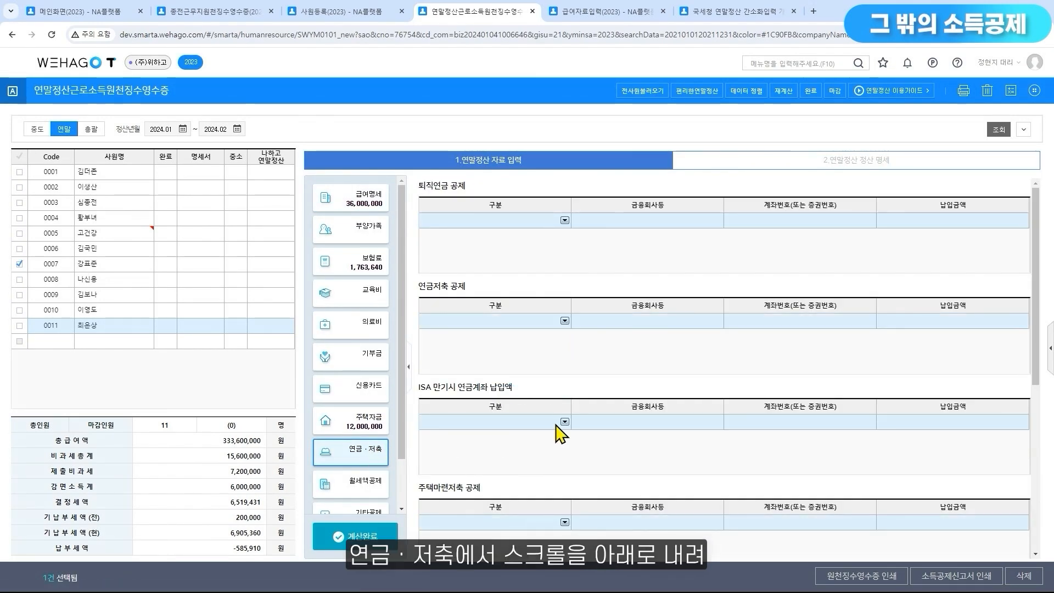
scroll(565, 430, down, 5)
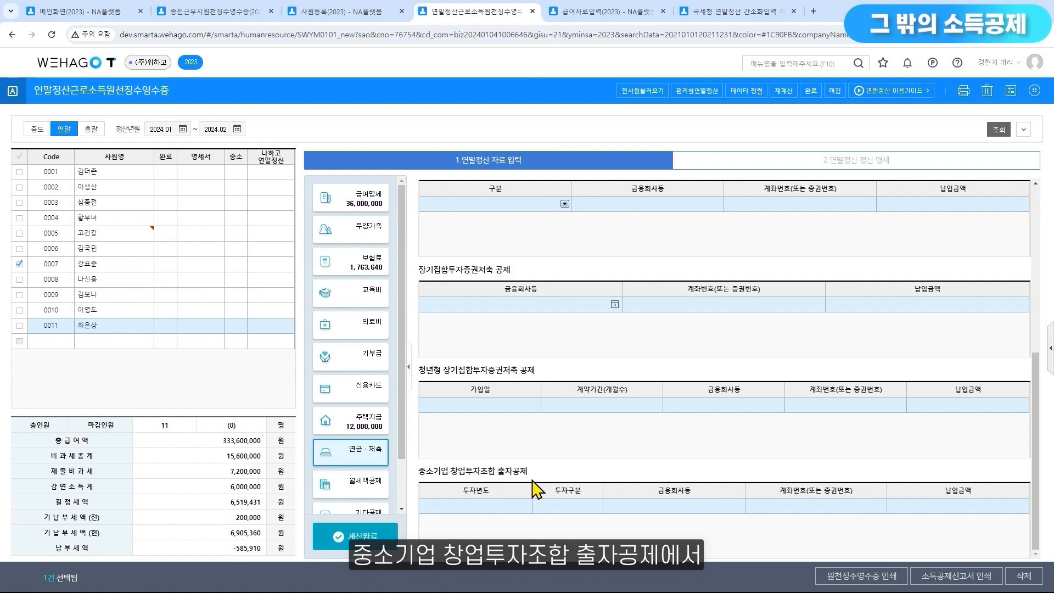
click(502, 510)
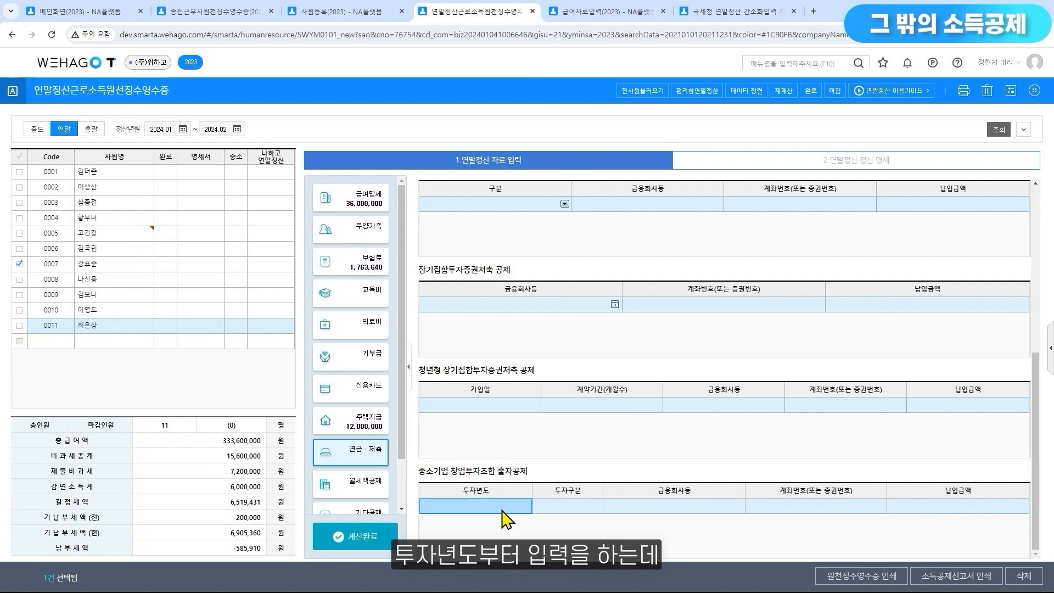
text(2023)
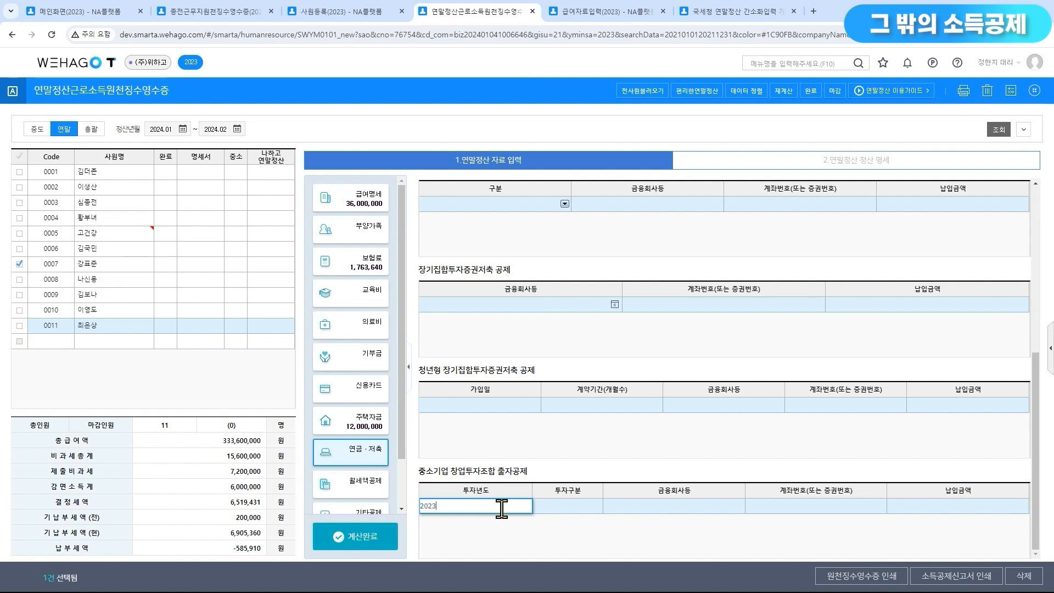
key(Return)
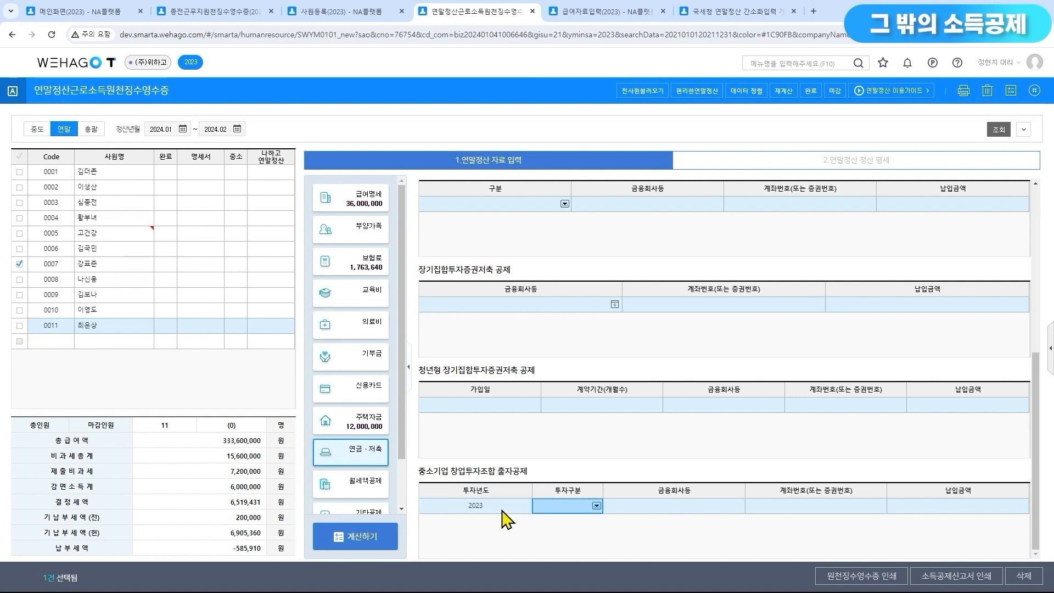
click(596, 506)
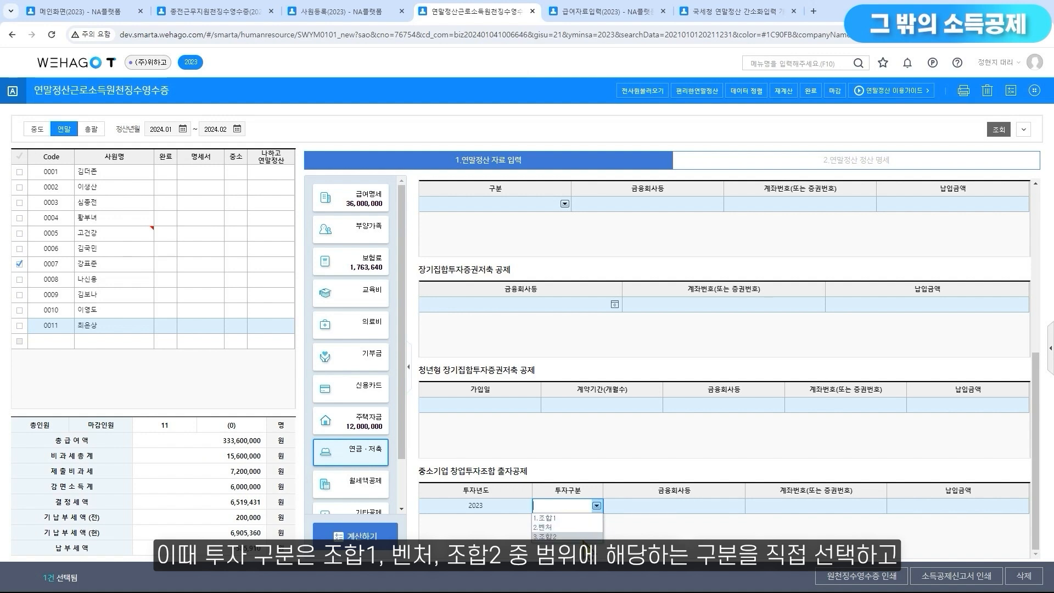
Set the 출자공제 entry's 금융회사등 to 해당없음 (code ZZZ) and fill its account number field with the placeholder ZZZZZZ
click(655, 506)
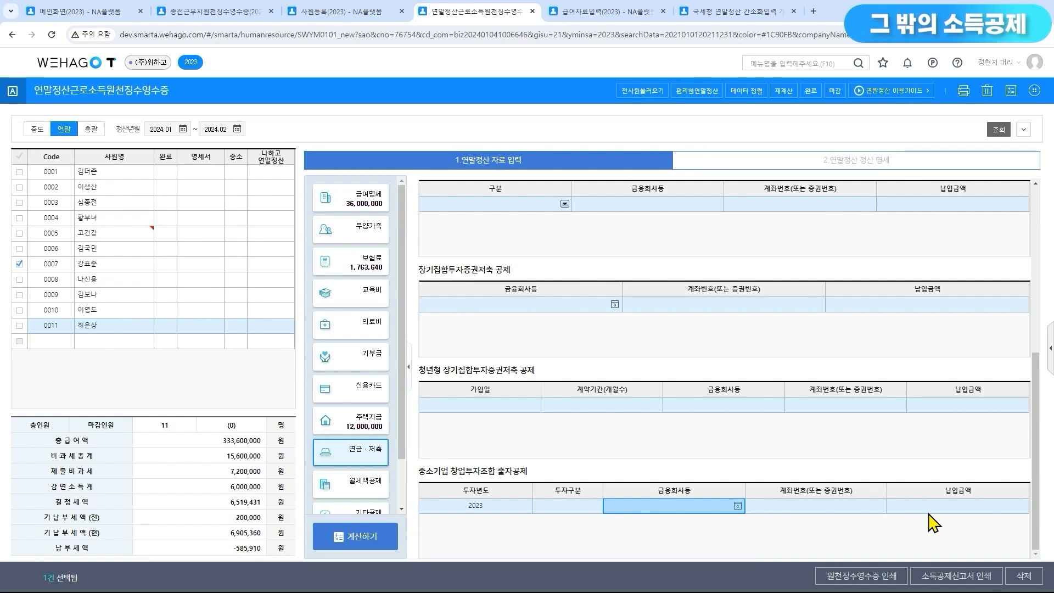
click(738, 506)
scroll(568, 365, down, 5)
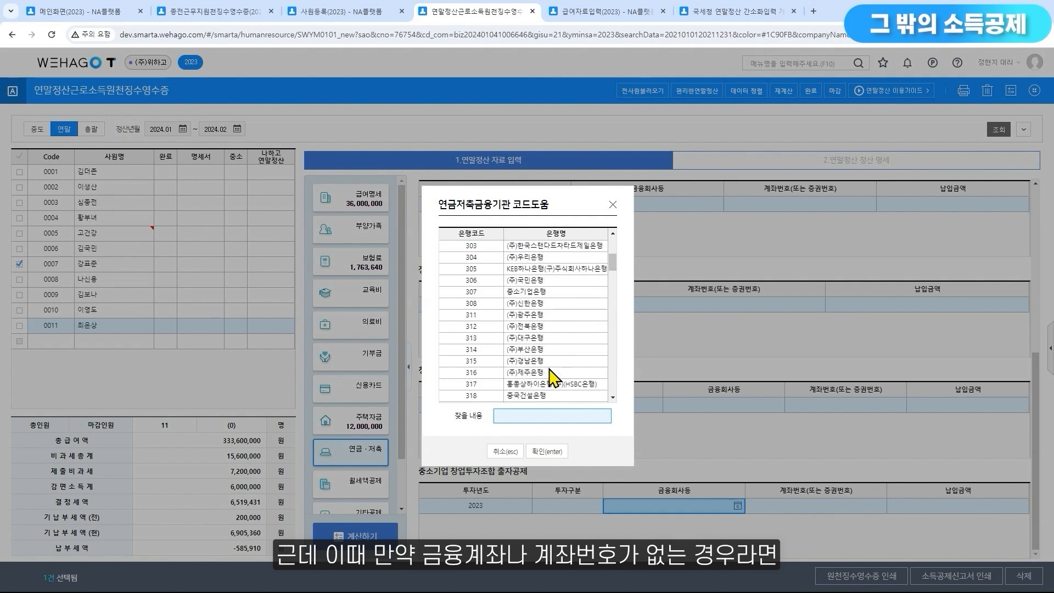
drag(614, 279, 612, 406)
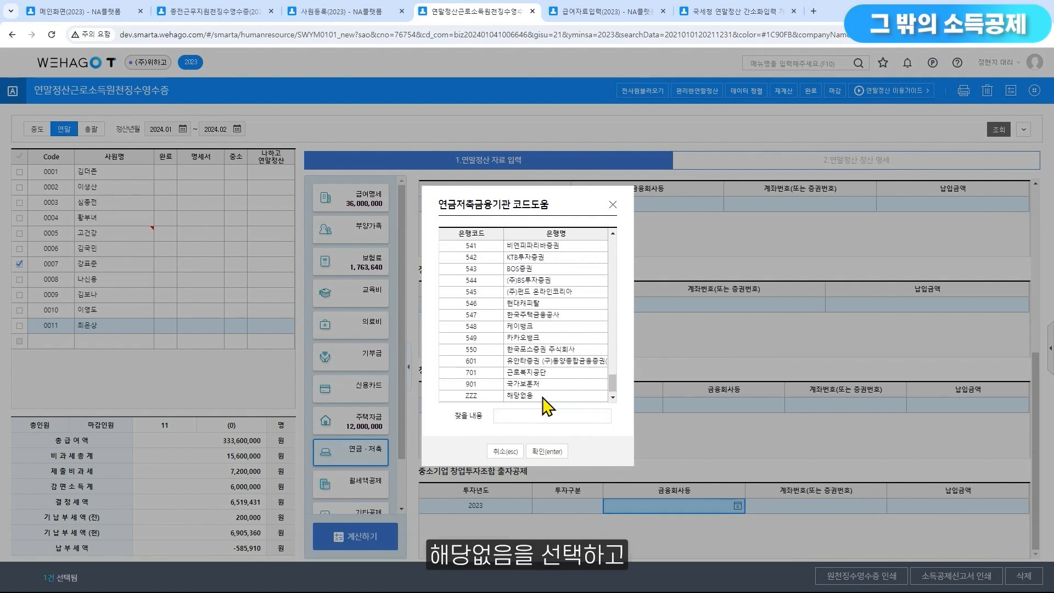
double_click(543, 397)
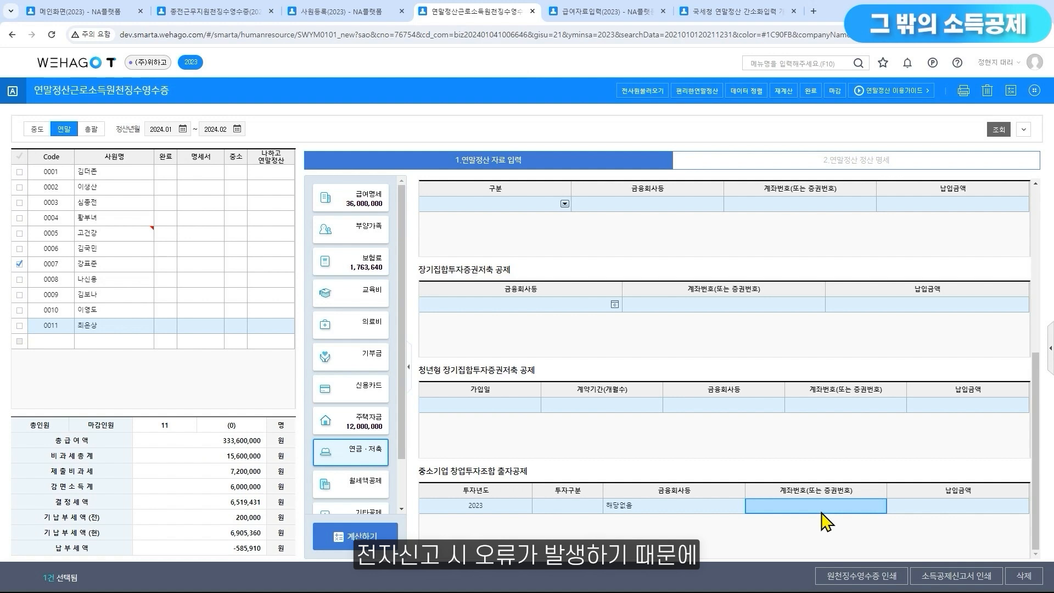
text(ZZZZZZ)
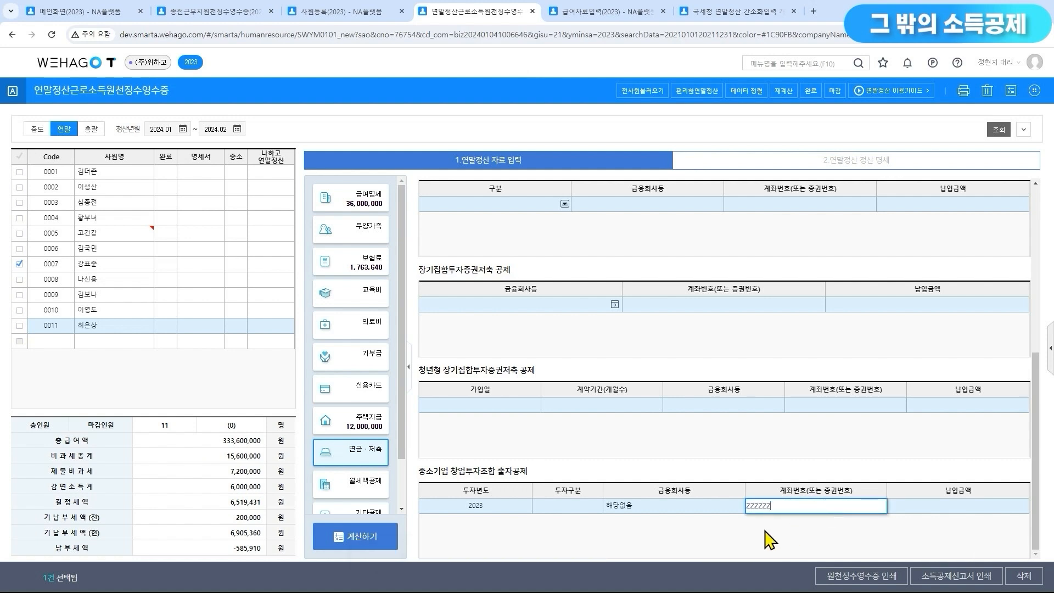
Set the 출자공제 entry's 투자구분 to 조합1 and enter a 납입금액 of 100,000
click(597, 506)
click(597, 517)
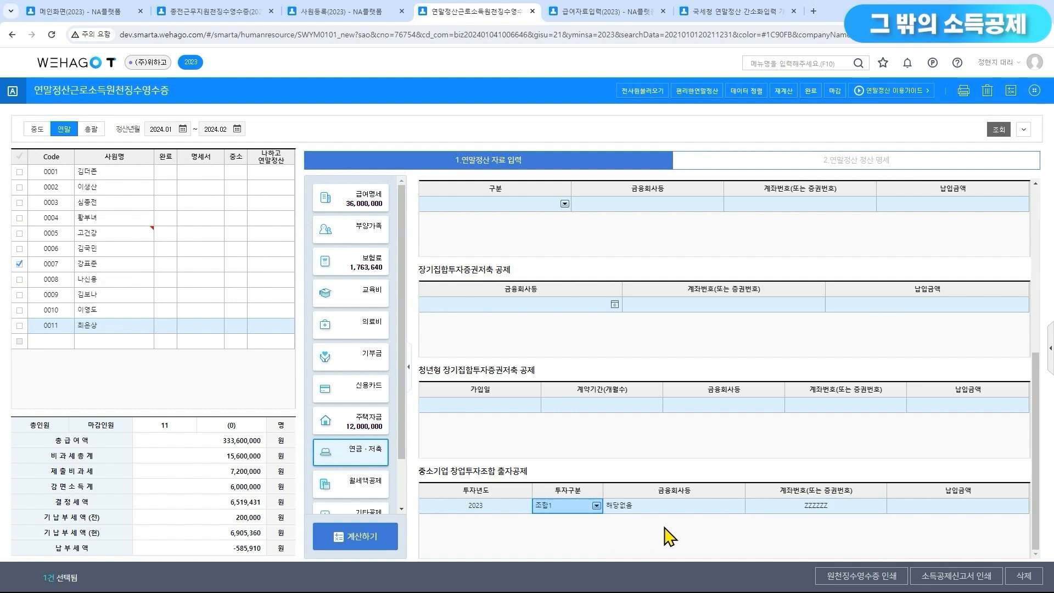
click(939, 509)
text(1)
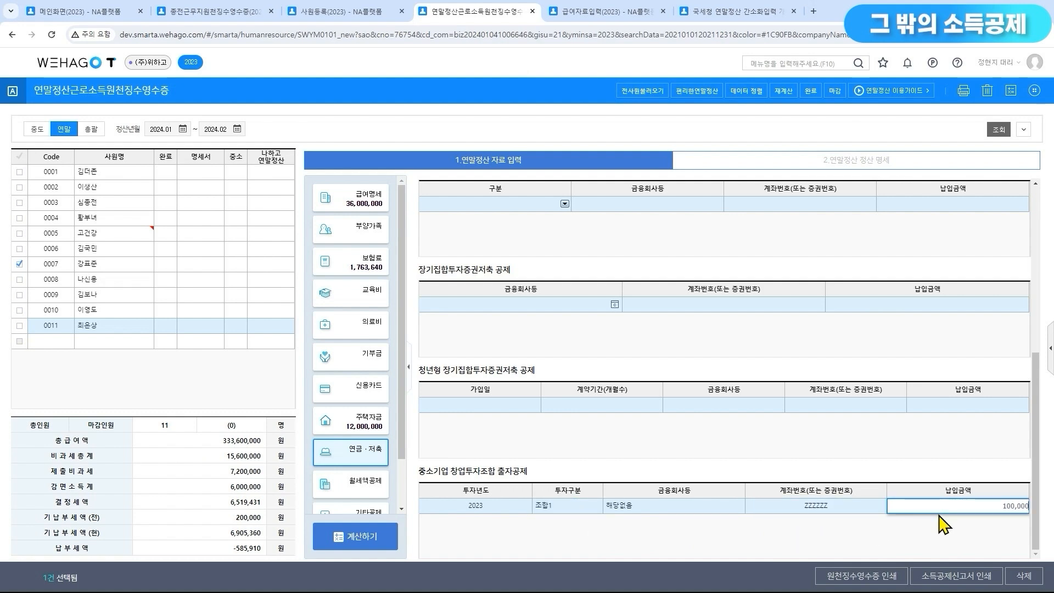
text(00,000)
key(Return)
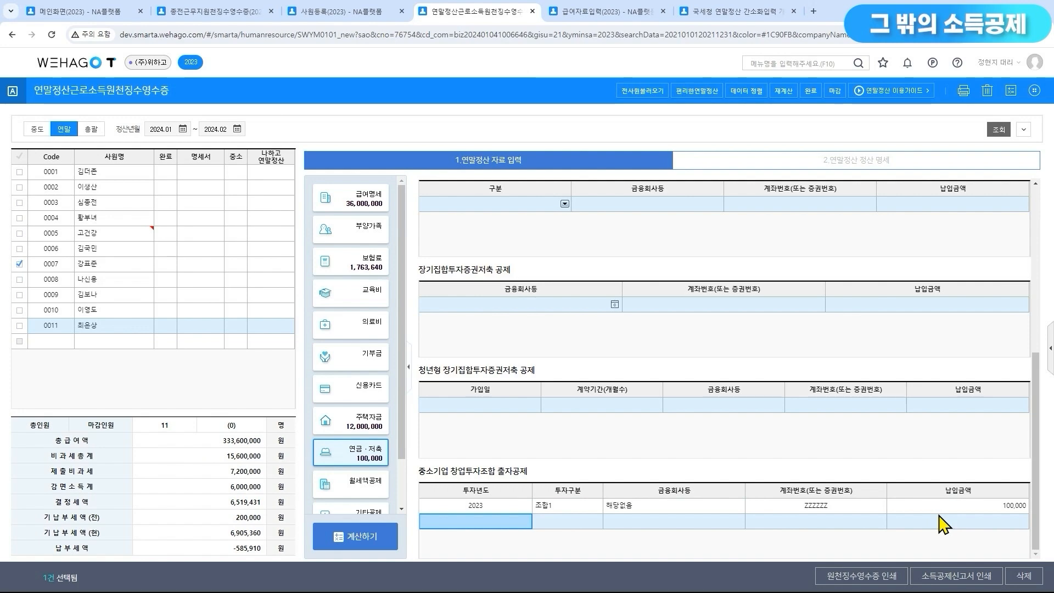
Review the 41.투자조합출자등 calculation in employee 0011's 정산 명세, including its deduction limits and the 납입금액 cap for 조합2
click(867, 175)
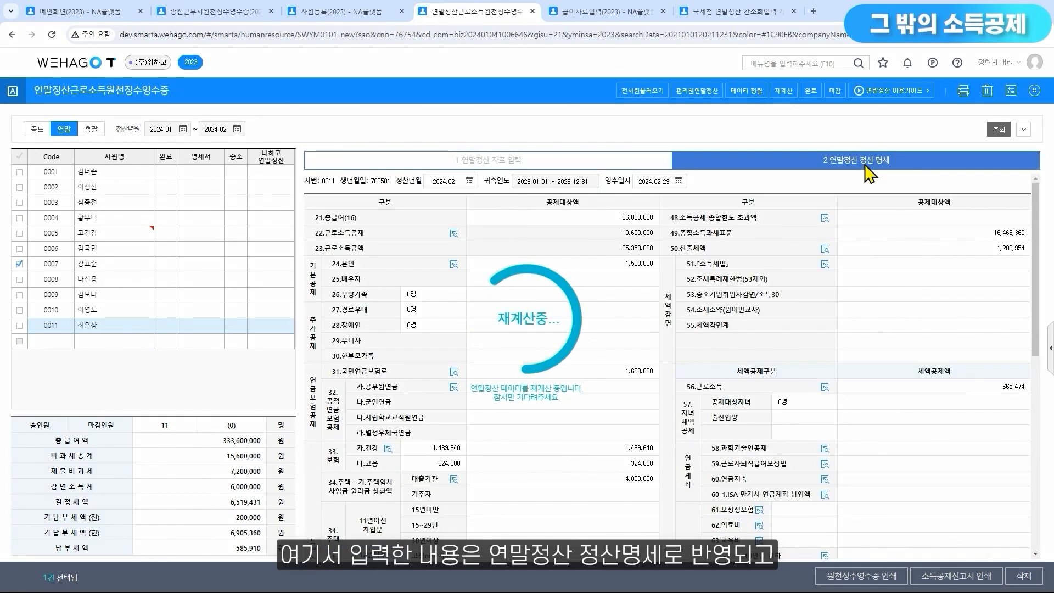
scroll(624, 394, down, 5)
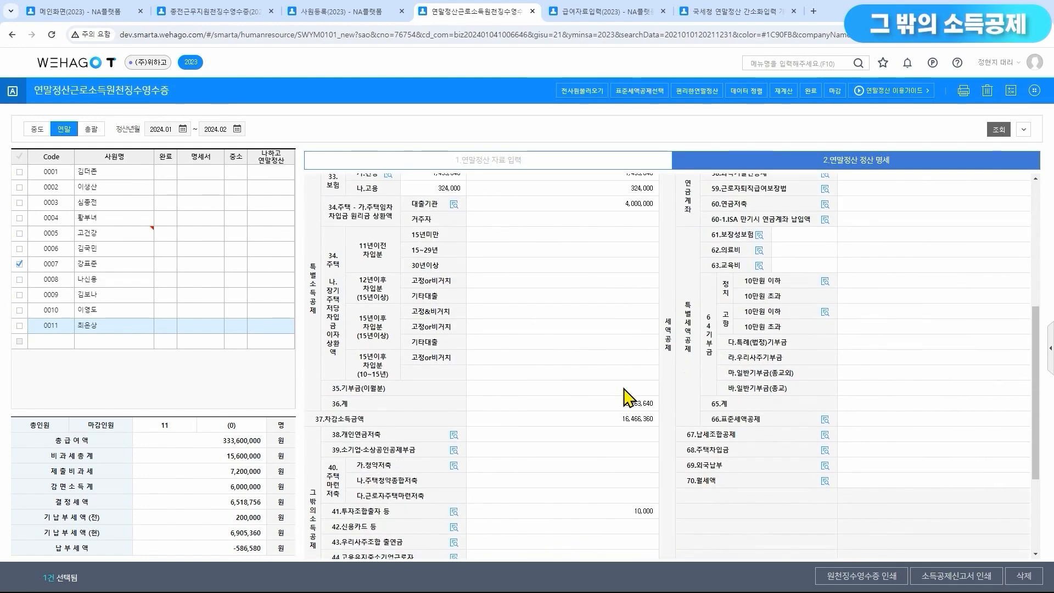
scroll(624, 395, down, 4)
click(452, 299)
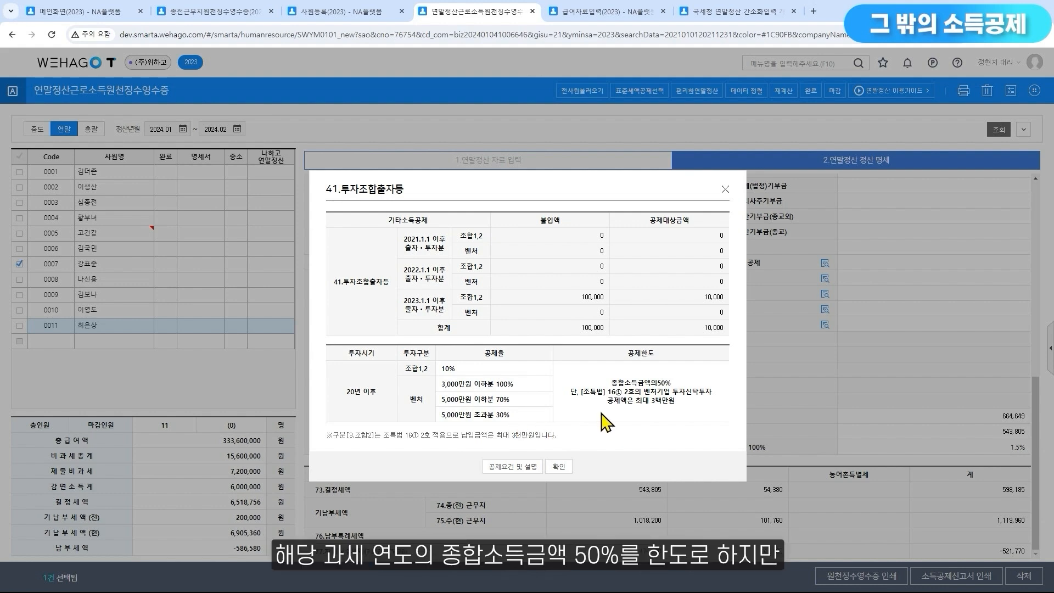
mouse_move(607, 391)
mouse_down()
mouse_move(667, 382)
mouse_move(608, 386)
mouse_up()
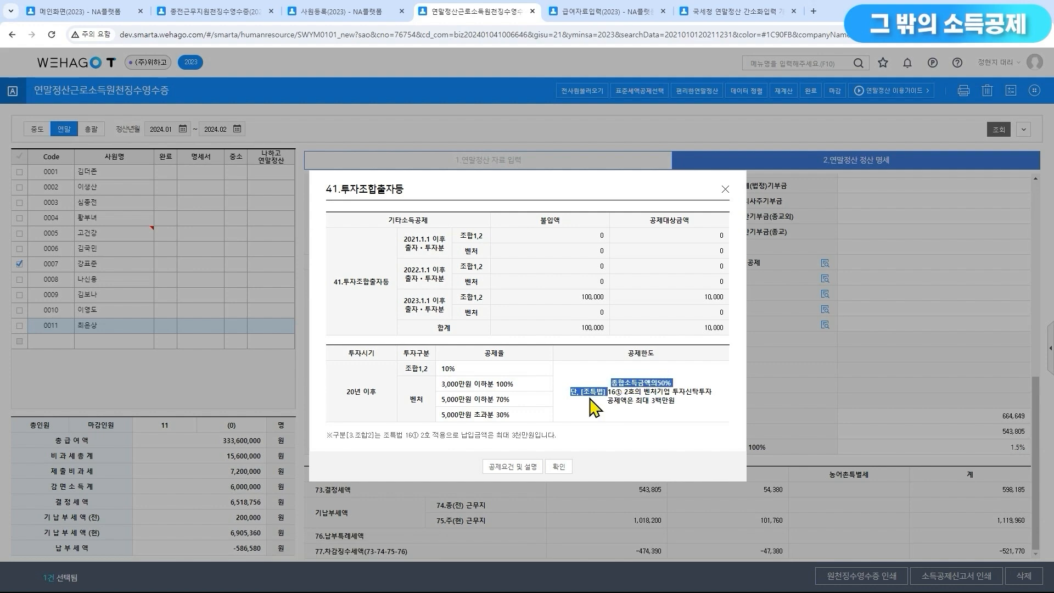
click(592, 407)
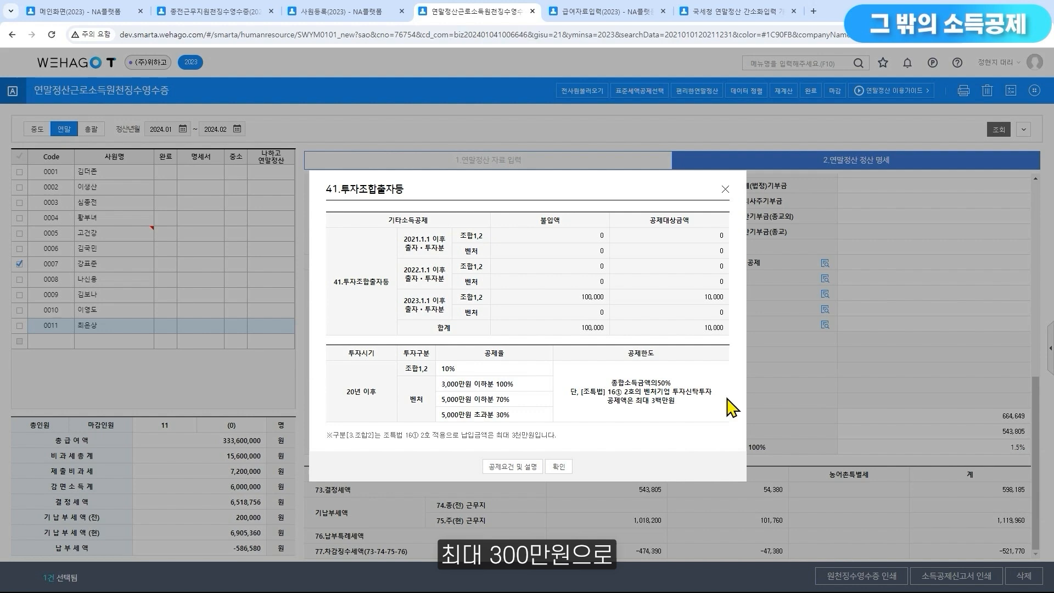
drag(636, 401, 676, 404)
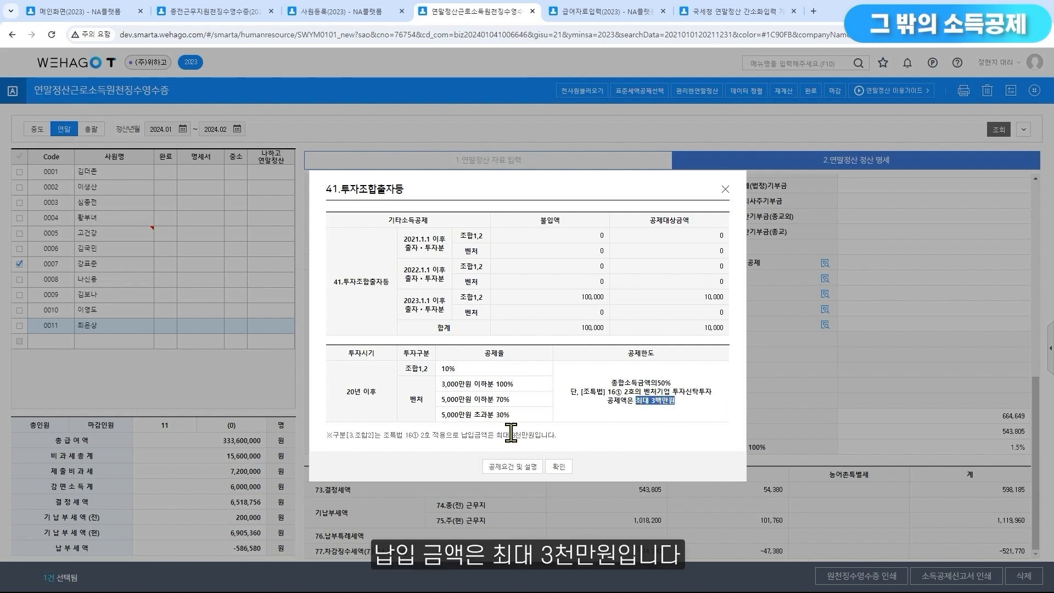
drag(496, 434, 557, 436)
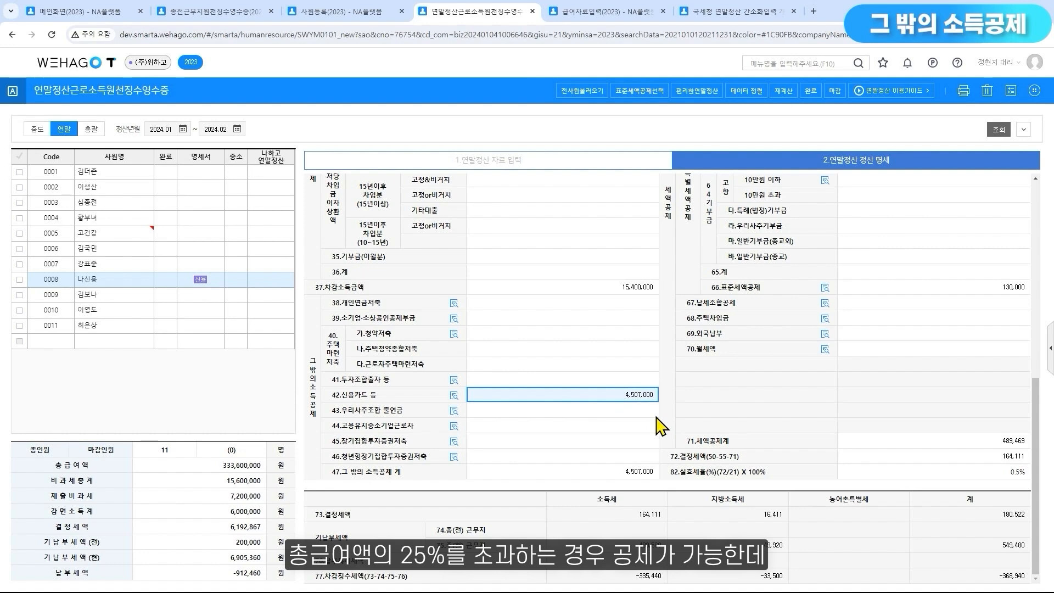
Review employee 0008's 신용카드 usage amounts across all categories in 연말정산 자료 입력, and look up the registered 부양가족
click(581, 160)
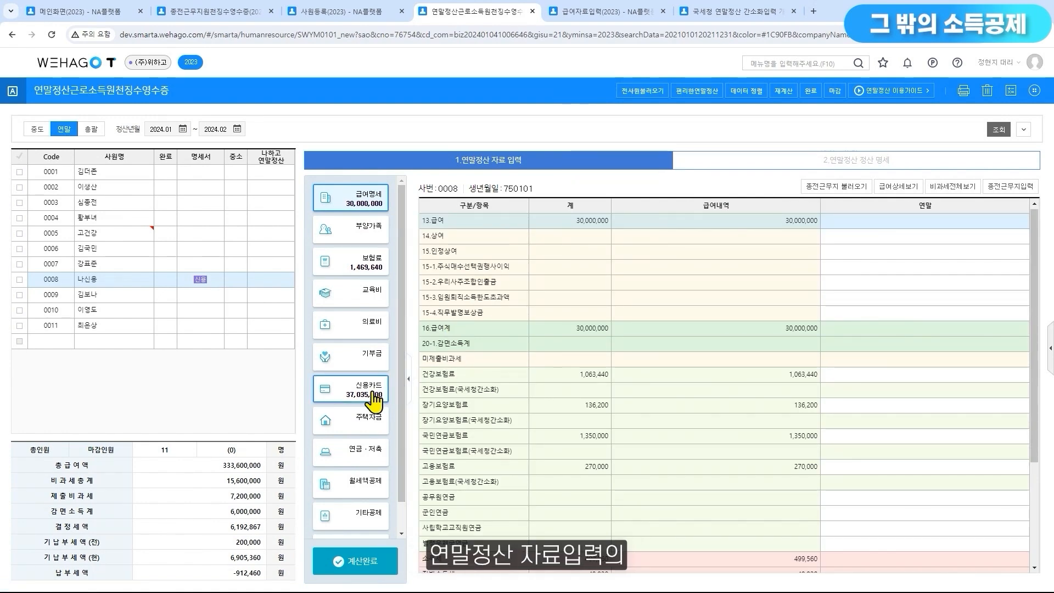
click(375, 401)
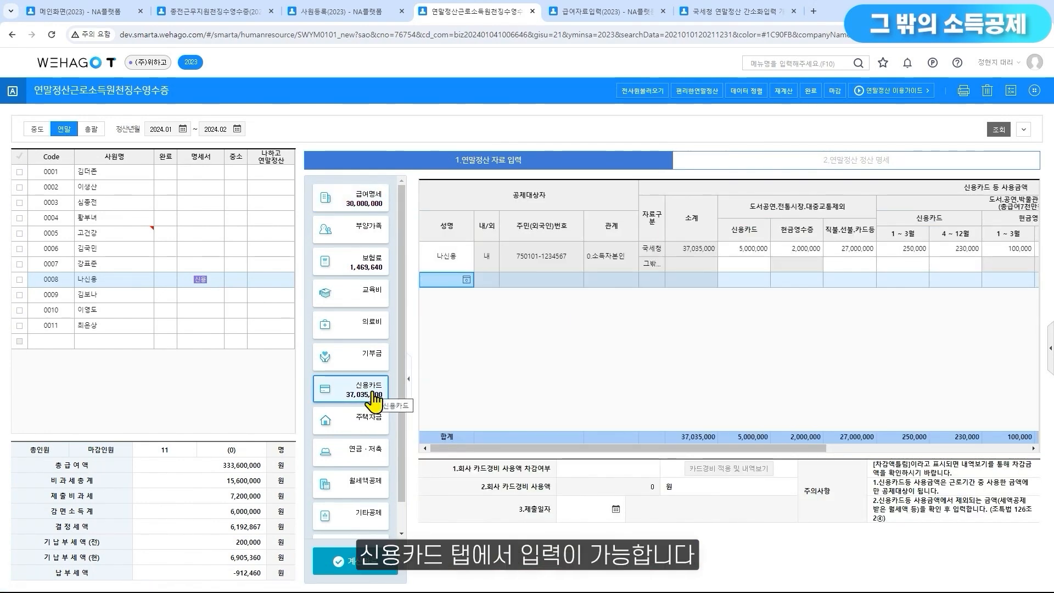
drag(445, 447, 684, 466)
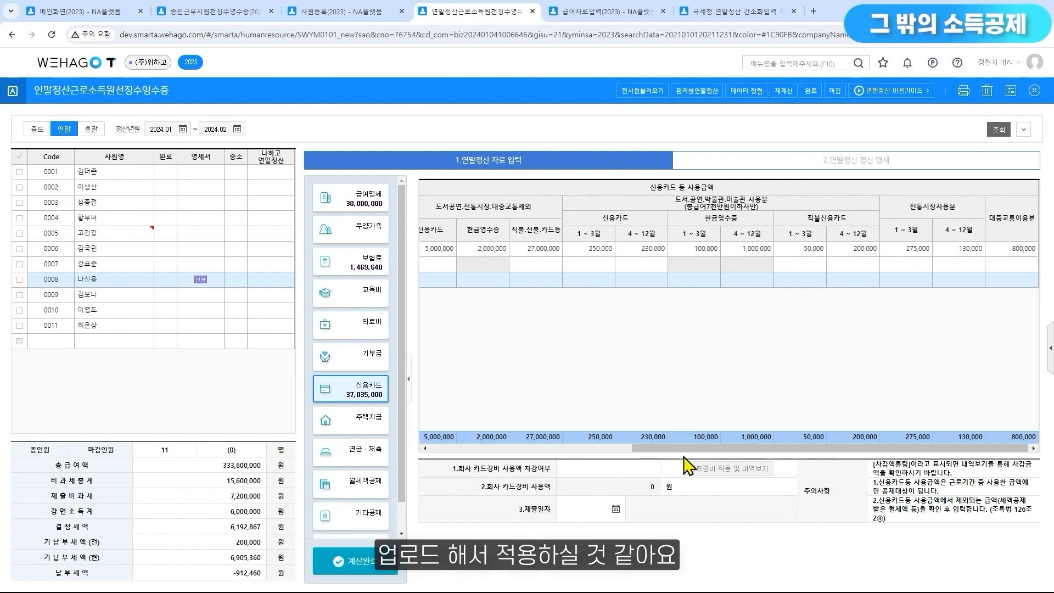
drag(689, 449, 466, 442)
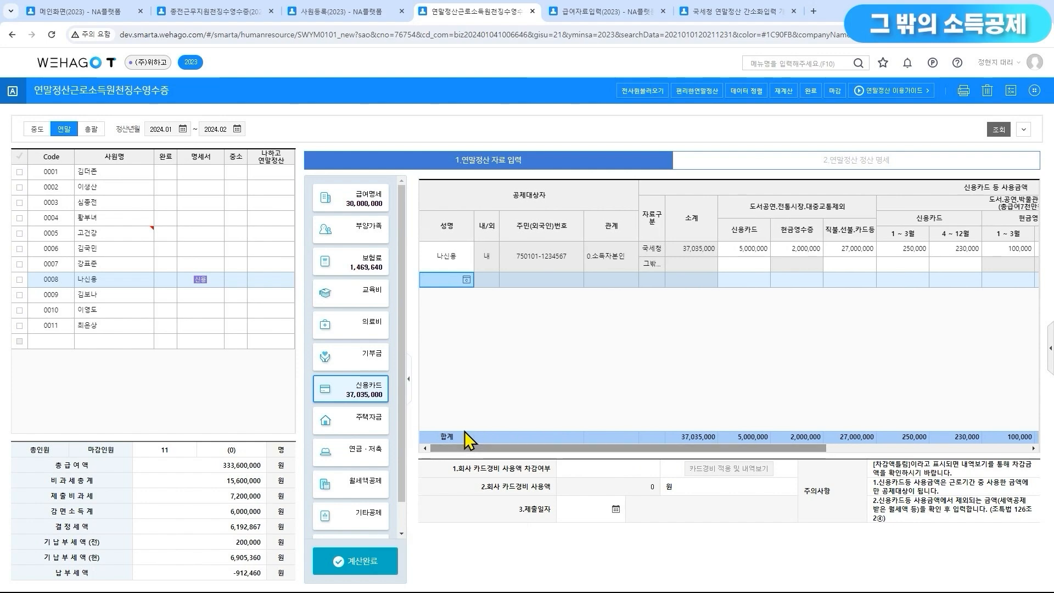
click(466, 280)
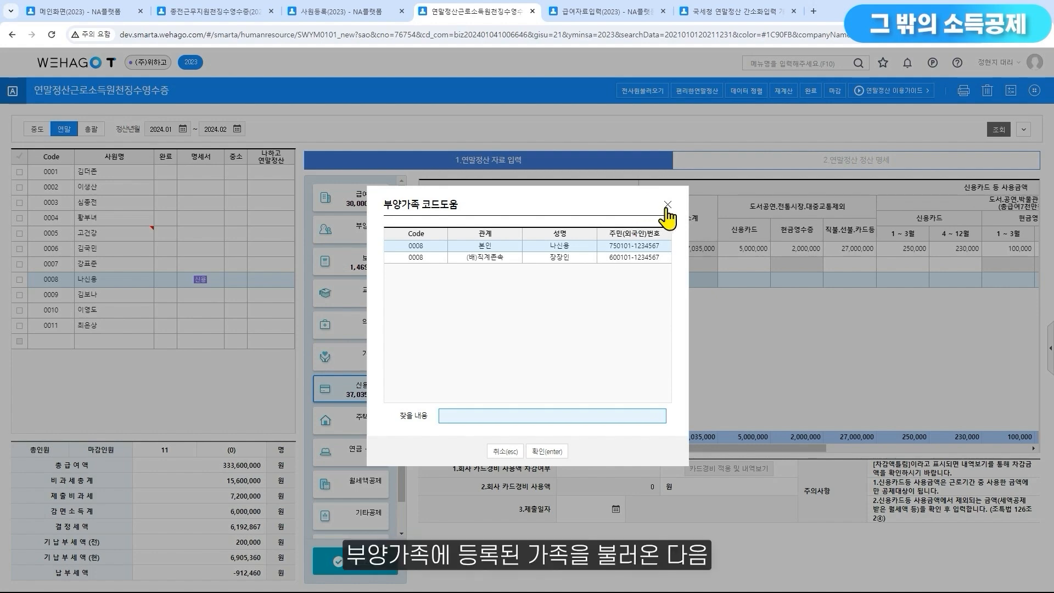
key(Return)
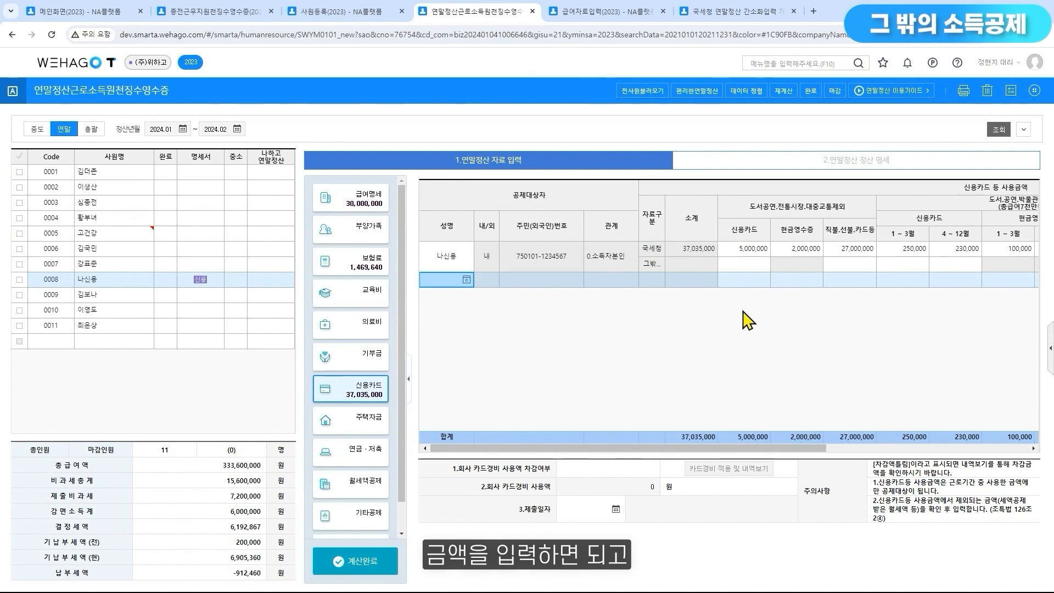
Open the 42.신용카드등 deduction breakdown in employee 0008's 연말정산 정산 명세
click(863, 171)
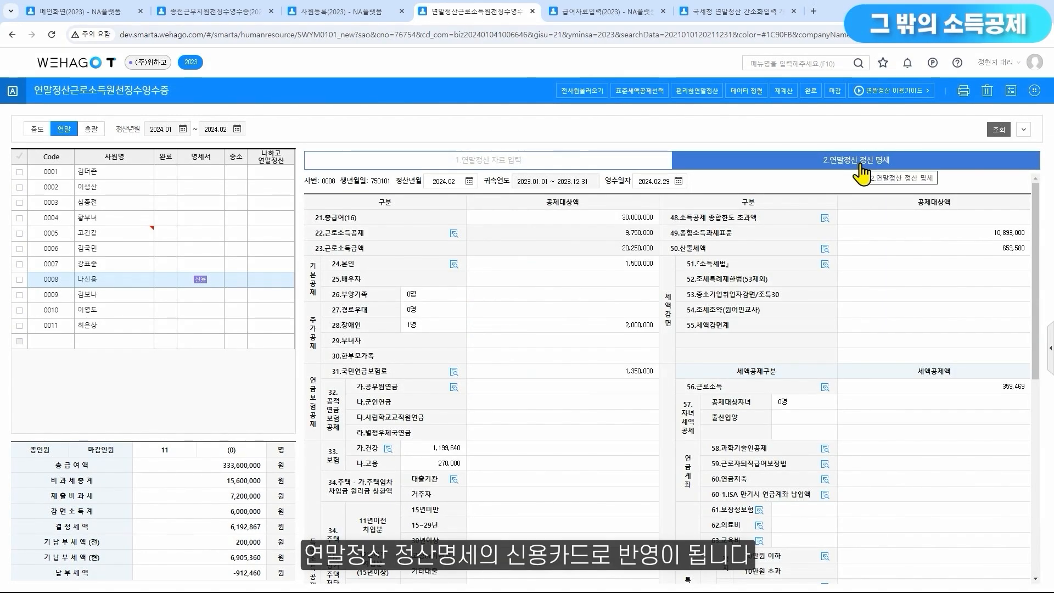
scroll(650, 372, down, 4)
scroll(650, 372, down, 2)
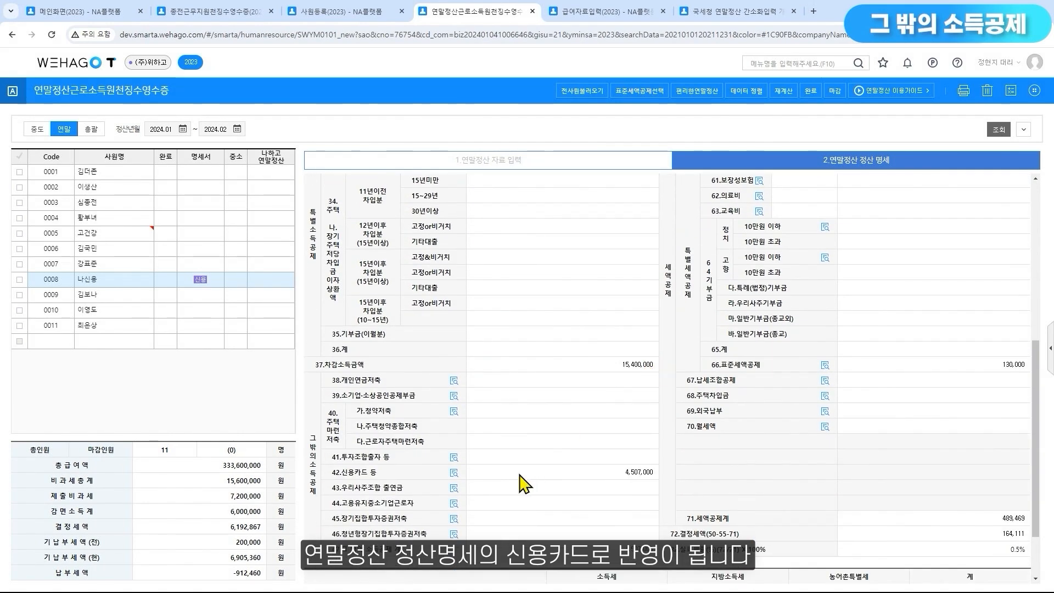
click(455, 474)
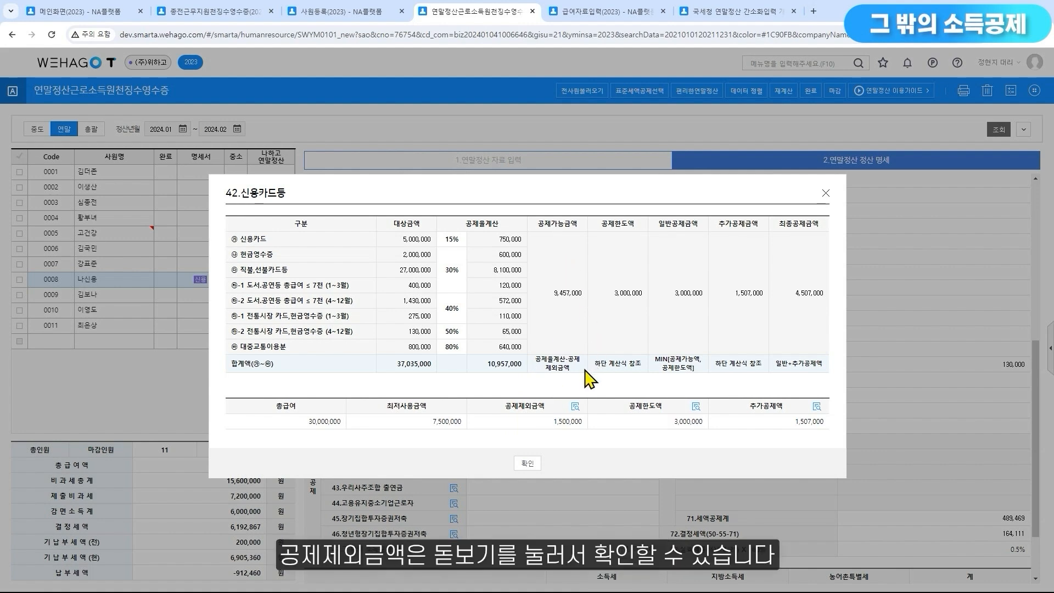
Check the 공제제외금액 formulas and the 공제한도 by 총급여액 bracket for employee 0008's card deduction, closing each detail window
click(575, 407)
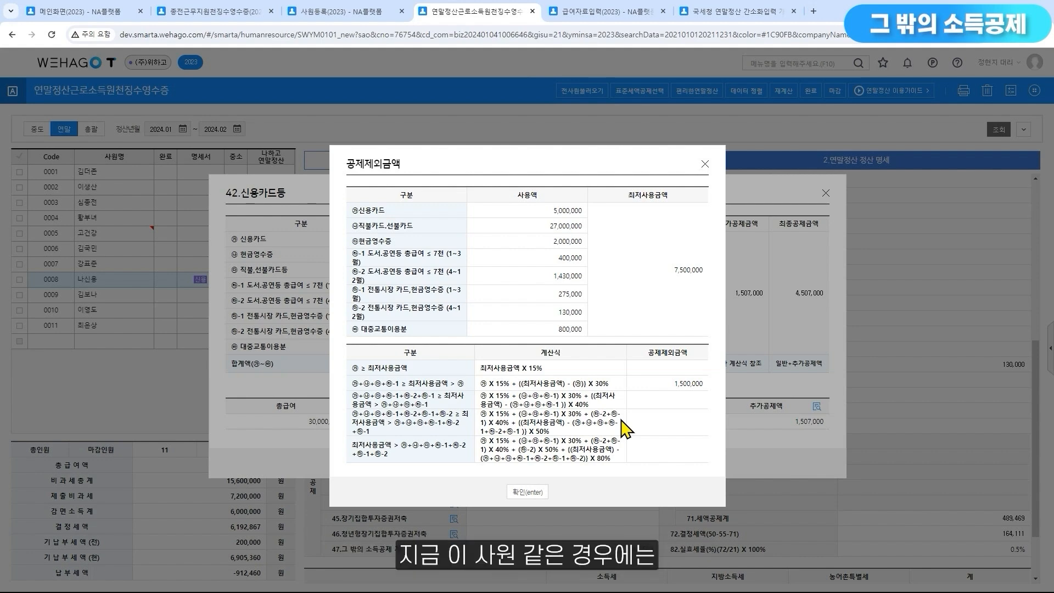
drag(517, 164, 579, 162)
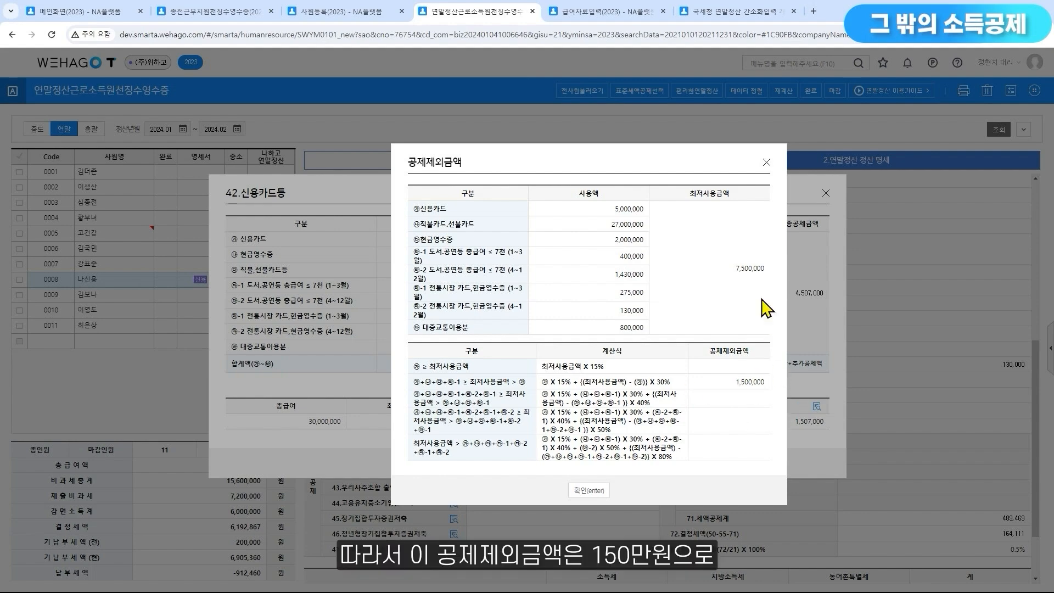
click(766, 163)
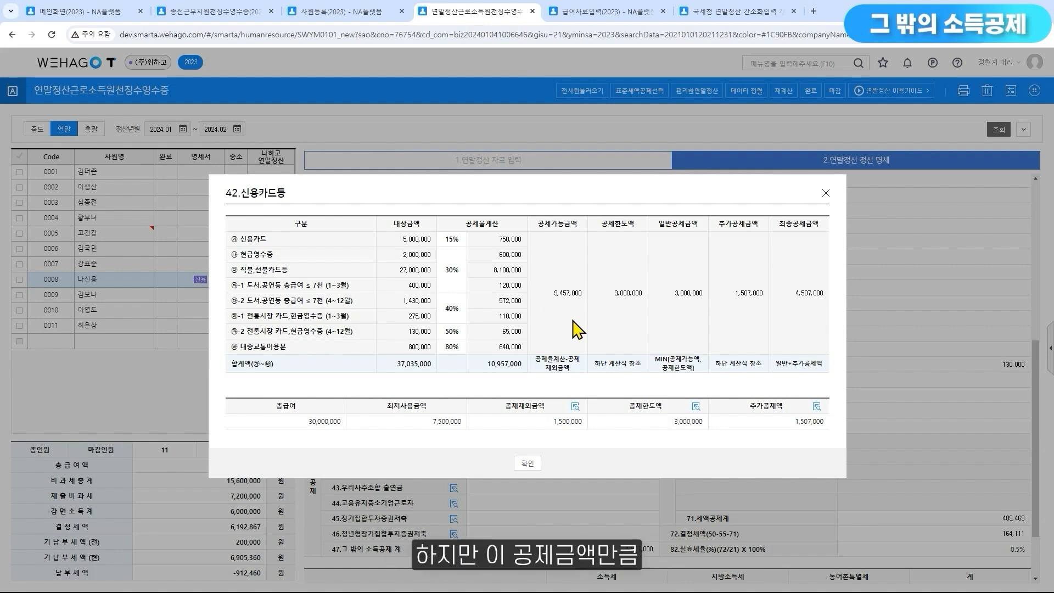
click(696, 406)
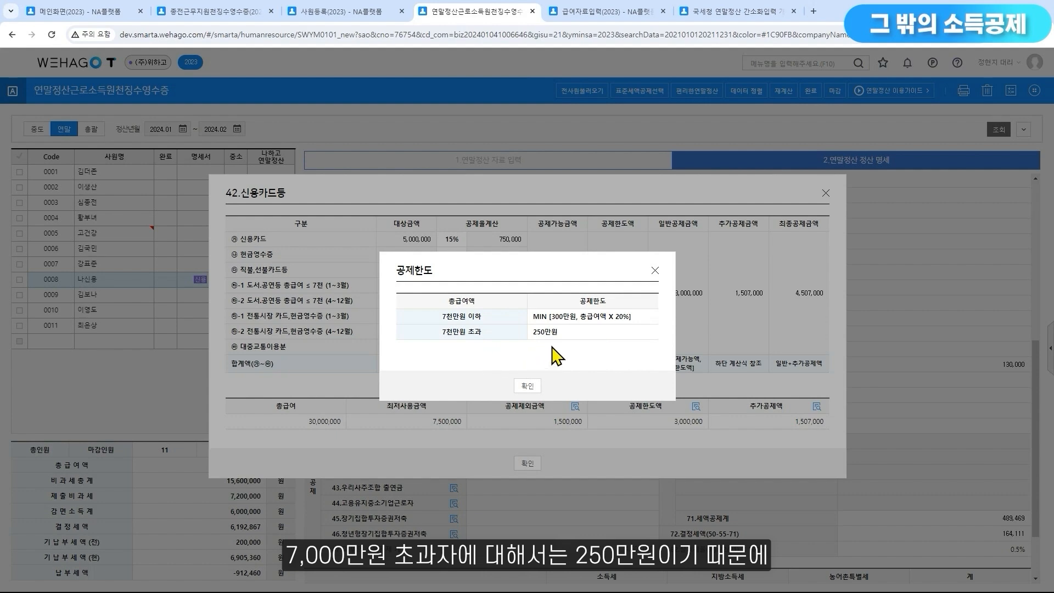
click(656, 270)
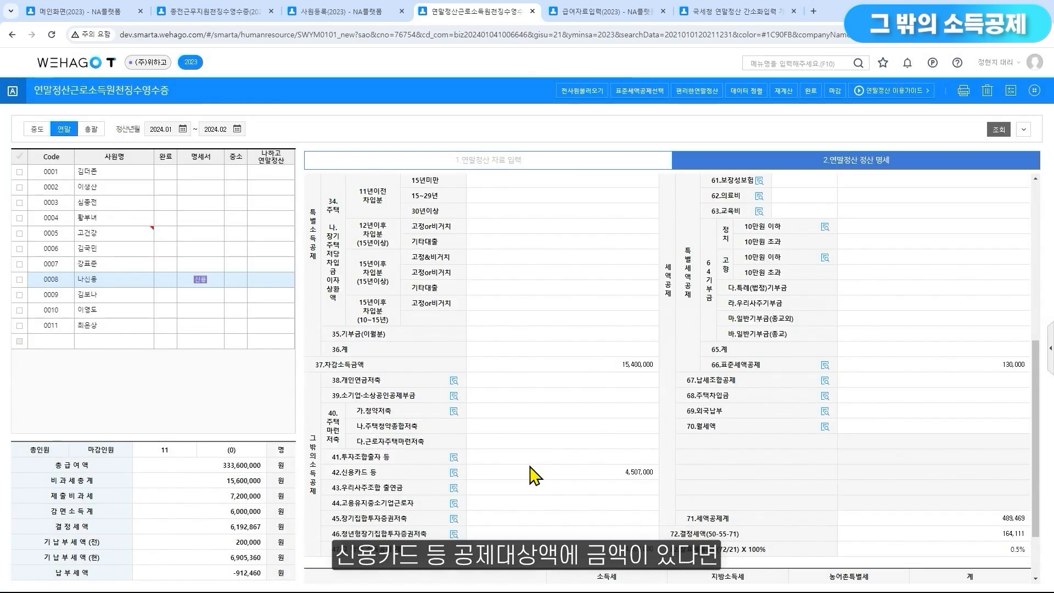
Close employee 0008's card deduction breakdown and review the 43.우리사주조합출연금 deduction rules in employee 0011's 정산 명세
click(527, 464)
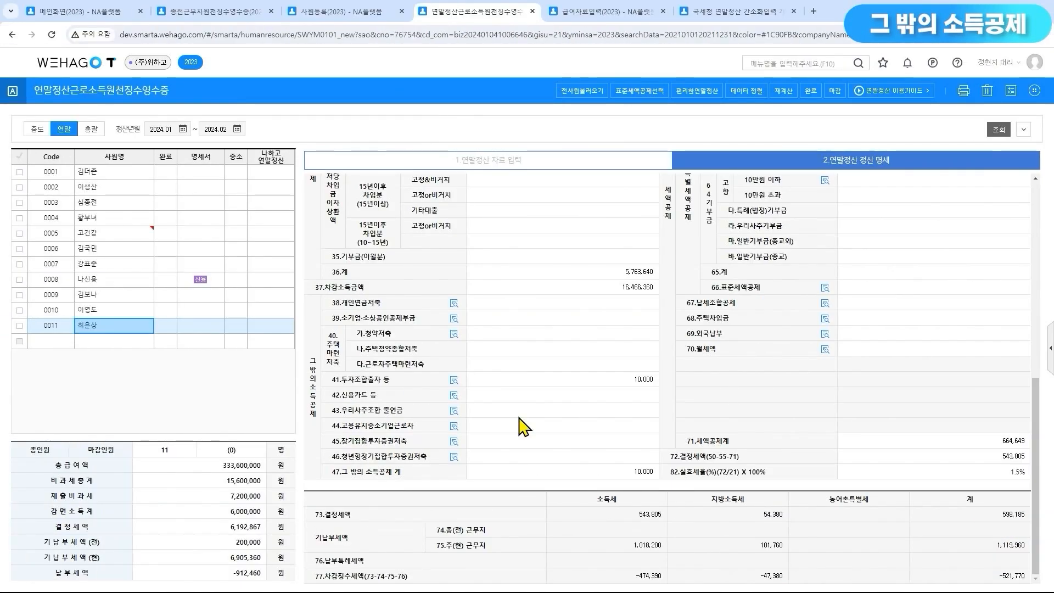
click(454, 411)
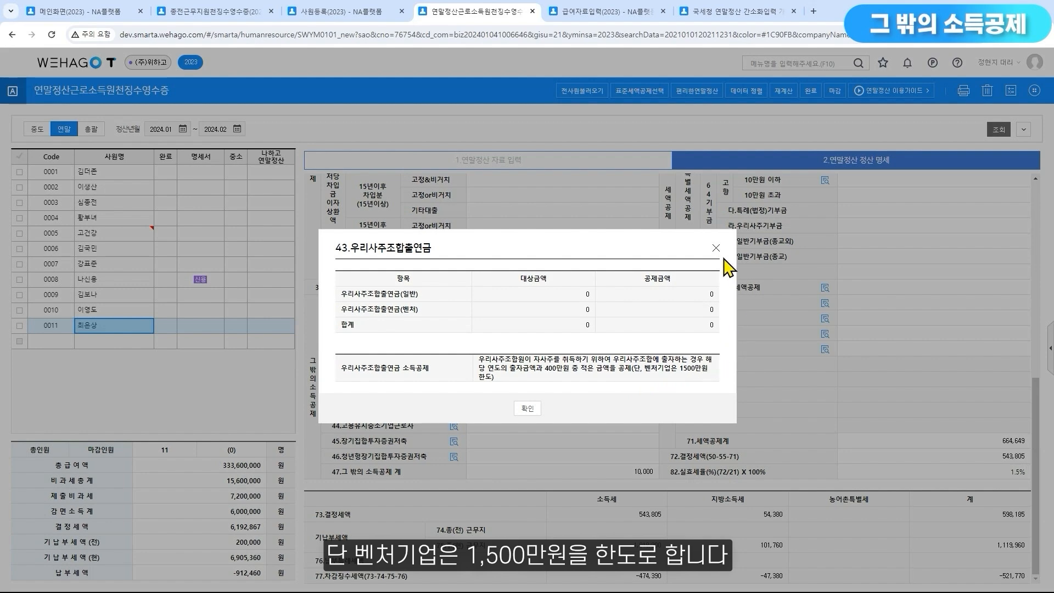
click(716, 249)
Locate the 우리사주조합 출연금 일반 and 벤처 amount fields under 기타공제 in employee 0011's 연말정산 자료 입력
click(545, 175)
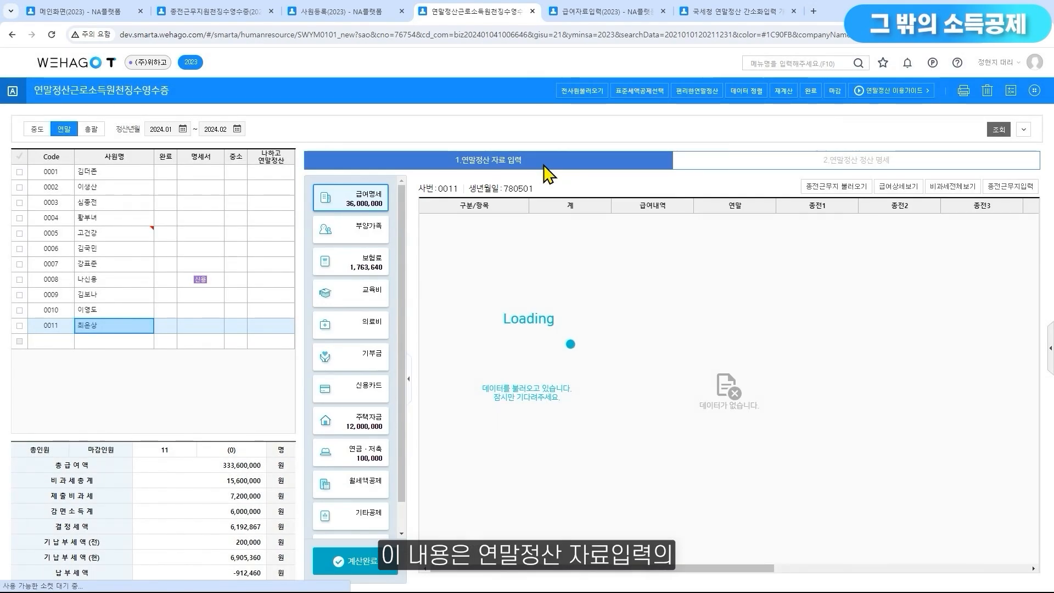
click(356, 518)
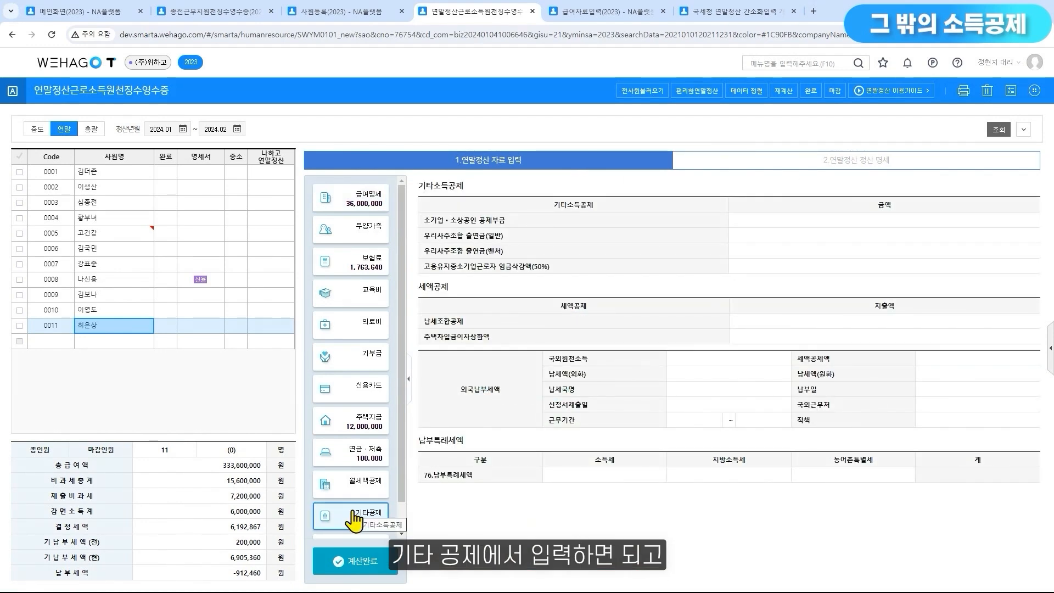
click(772, 237)
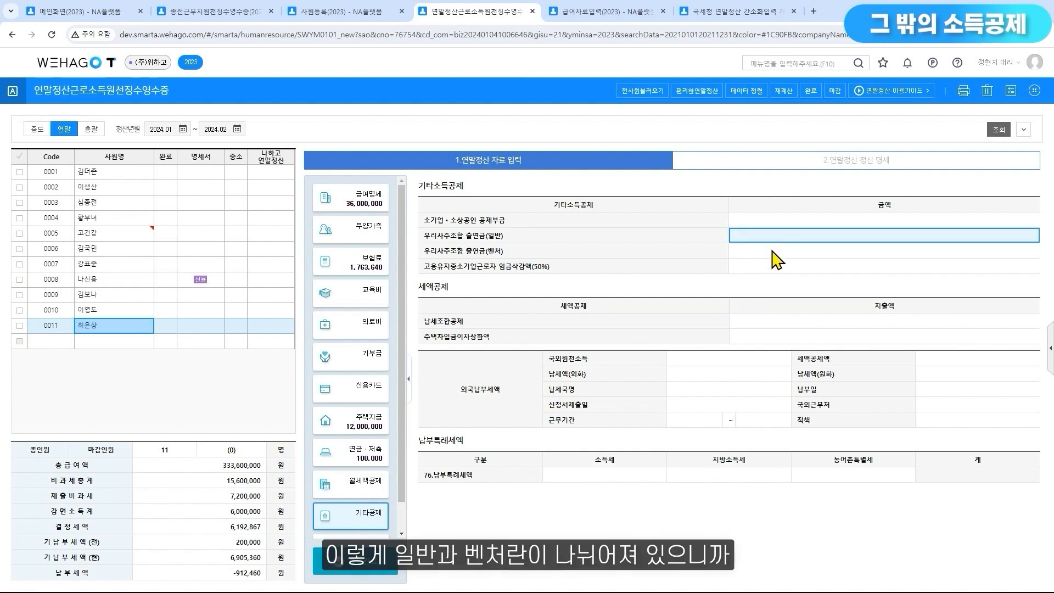
click(773, 251)
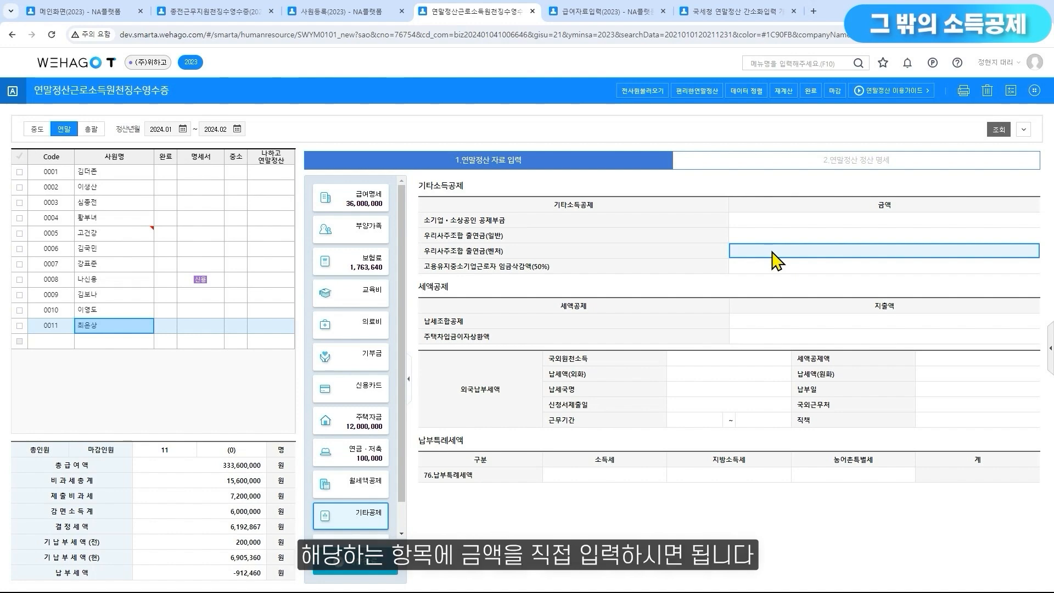
Review the 44.고용유지중소기업근로자 deduction rate and annual limit in employee 0011's 정산 명세, and close the detail window
click(782, 161)
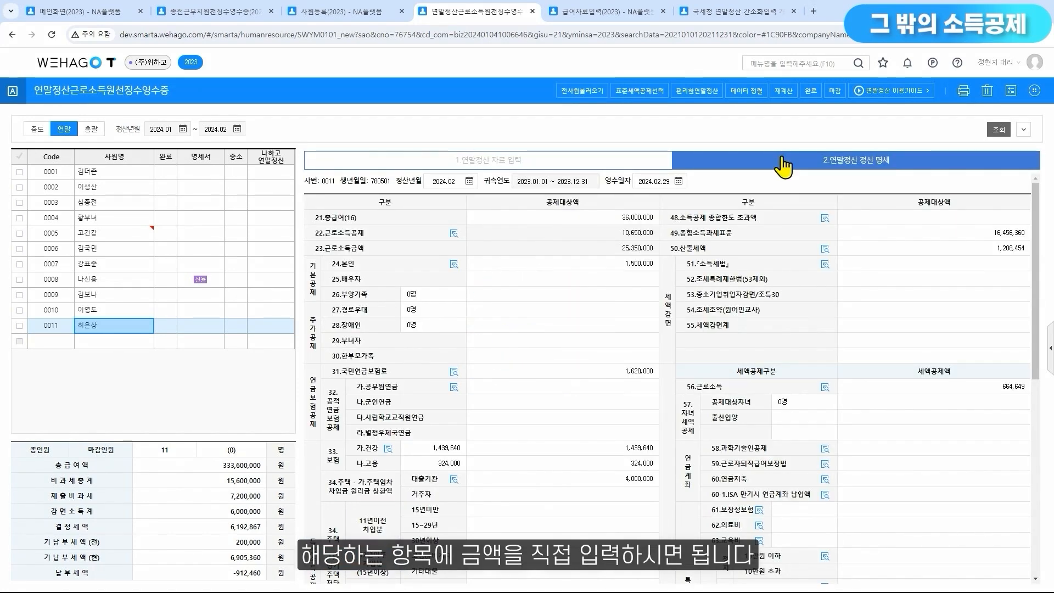
scroll(631, 354, down, 6)
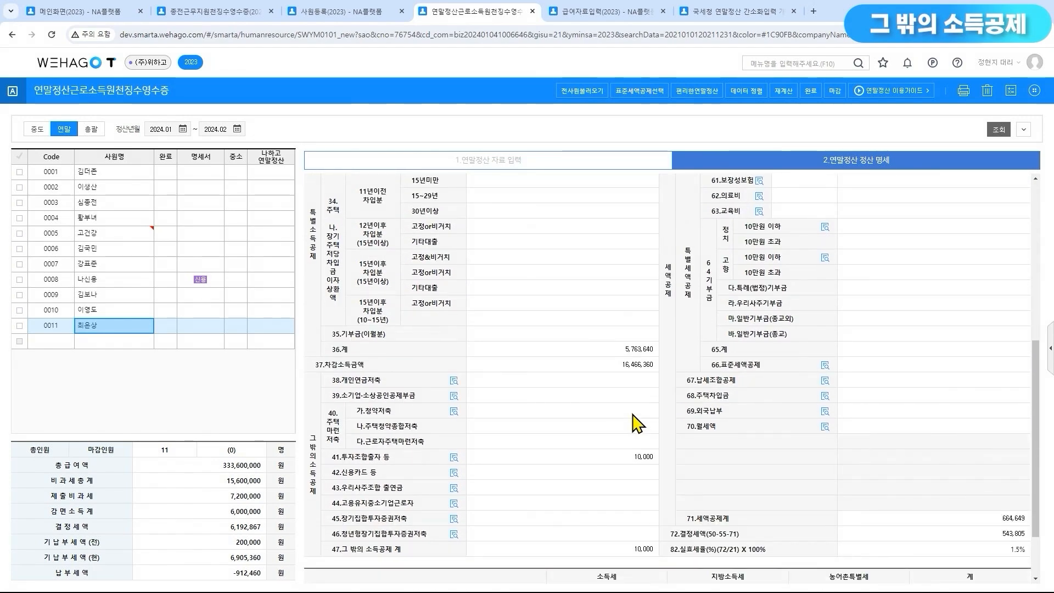
click(453, 503)
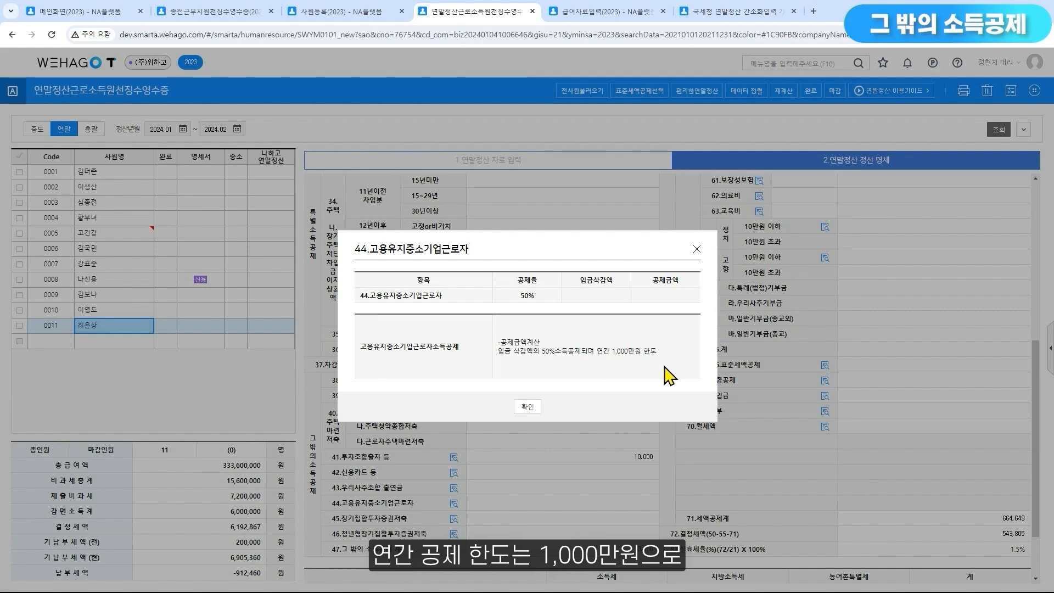
click(698, 249)
Locate the 고용유지중소기업 근로자 임금삭감액(50%) amount field under 기타공제 in employee 0011's 연말정산 자료 입력
click(595, 168)
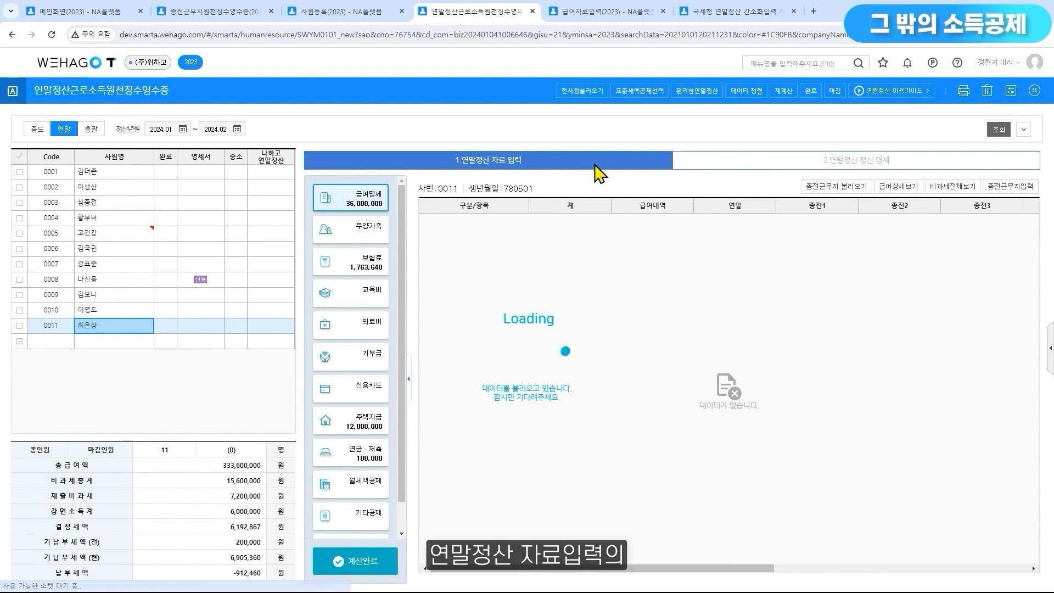
click(369, 521)
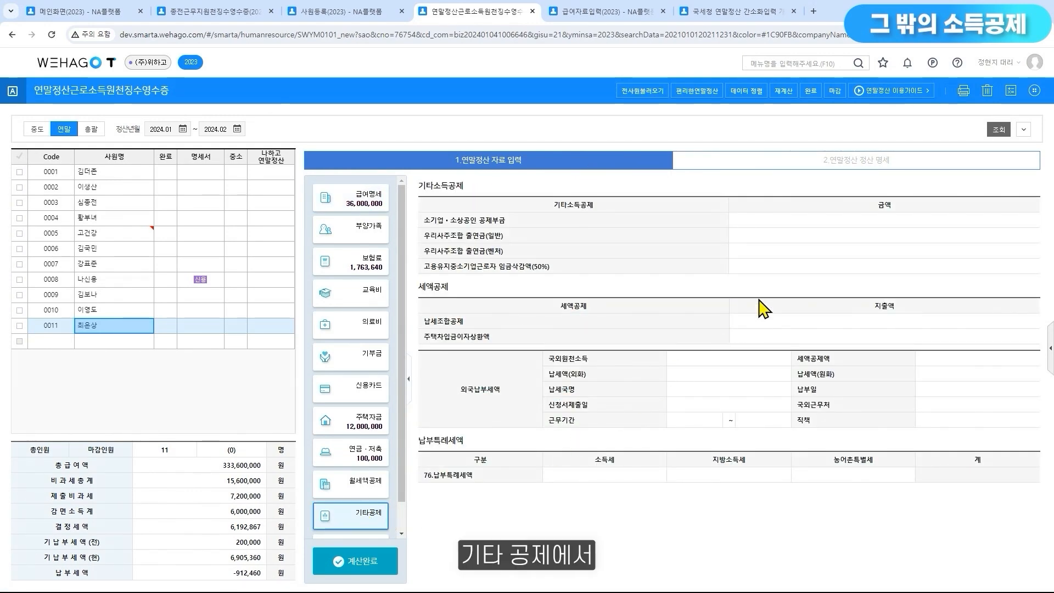
click(783, 267)
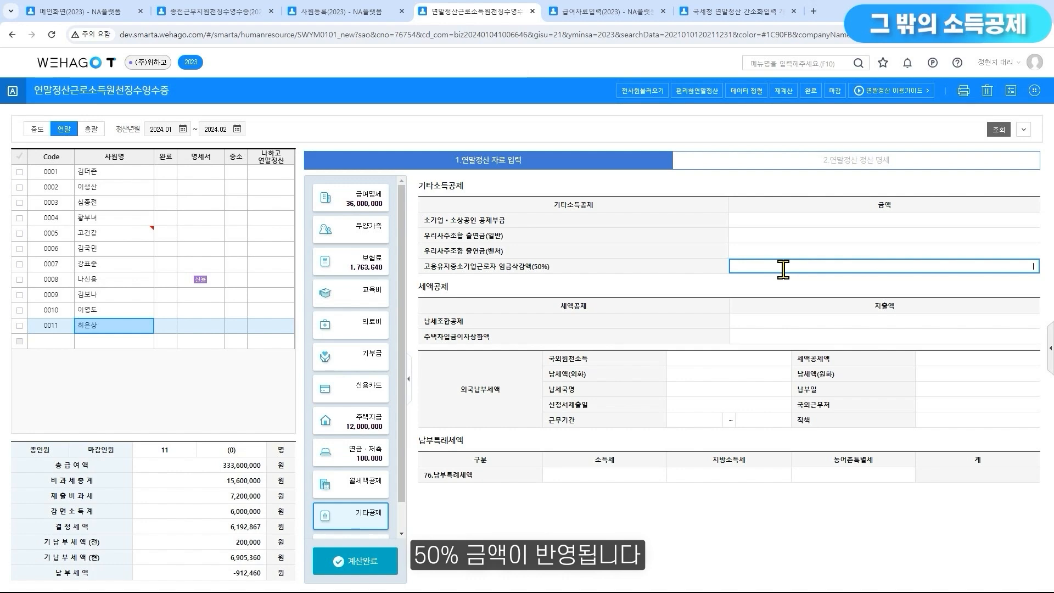
Check the deduction rate for 45.장기집합투자증권저축 in employee 0011's 정산 명세, closing its detail window
click(835, 168)
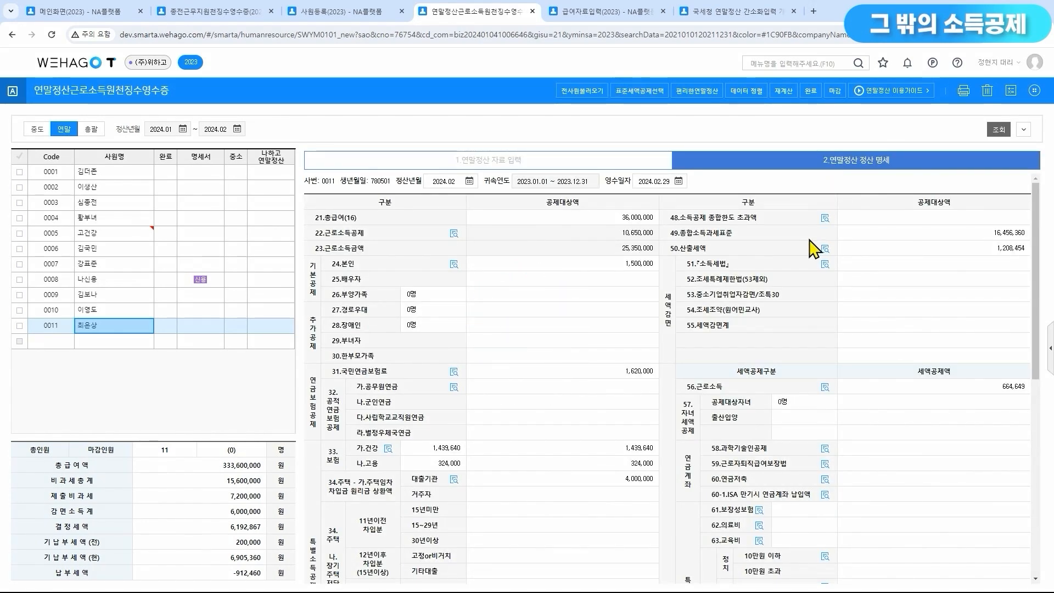
scroll(817, 248, down, 7)
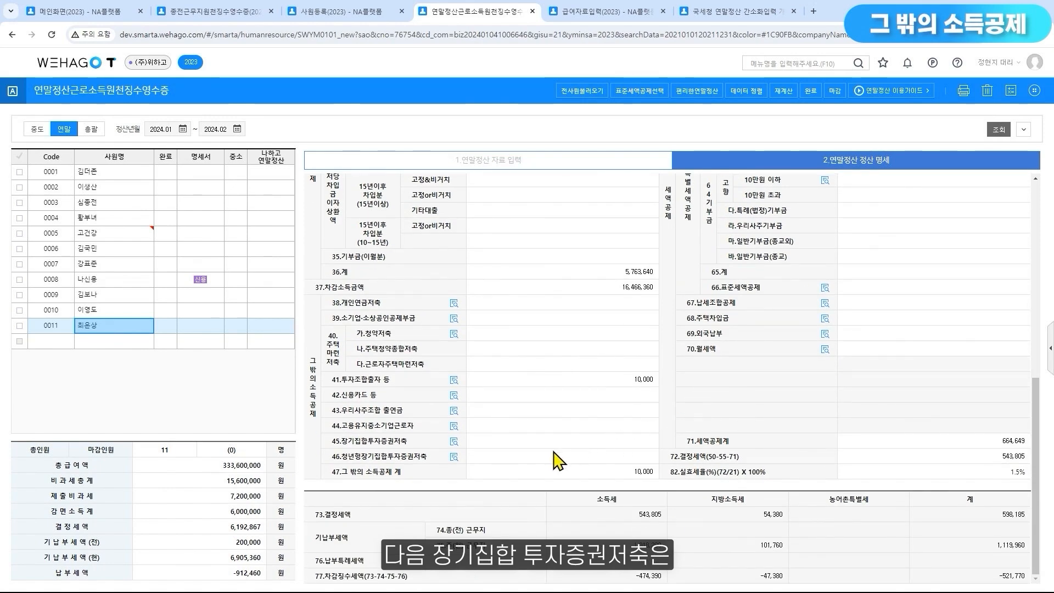
click(458, 445)
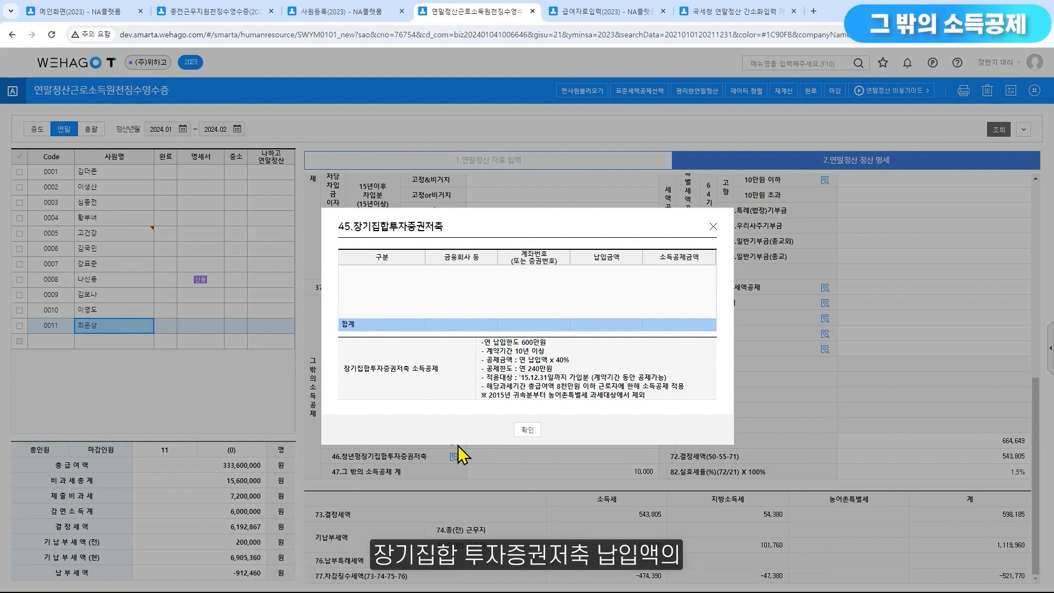
double_click(558, 360)
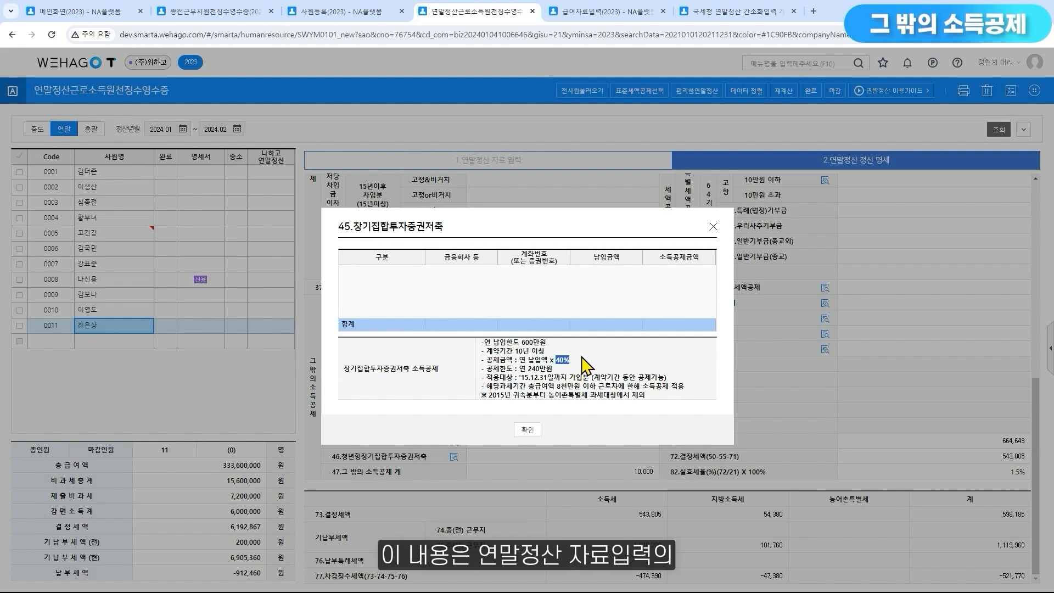
click(713, 227)
Locate the 장기집합투자증권저축 공제 entry table under 연금·저축 in employee 0011's 연말정산 자료 입력
click(585, 165)
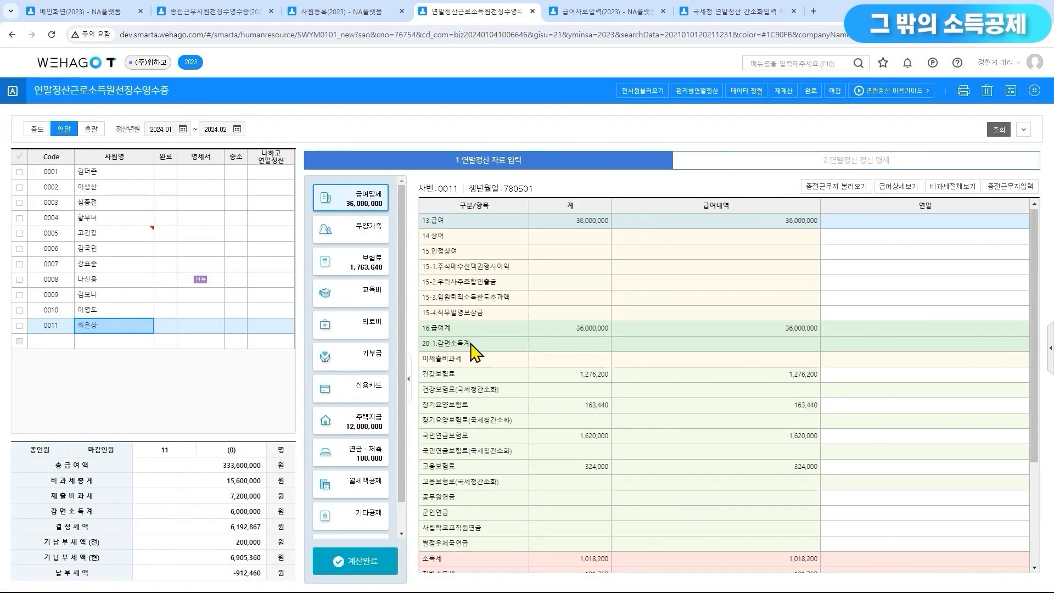
click(366, 459)
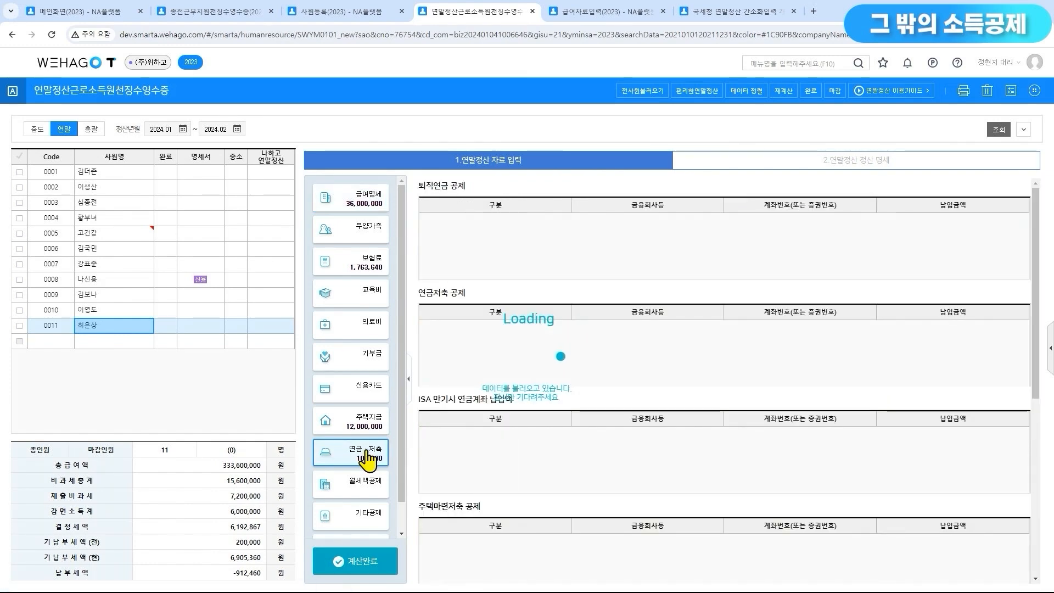
scroll(486, 455, down, 3)
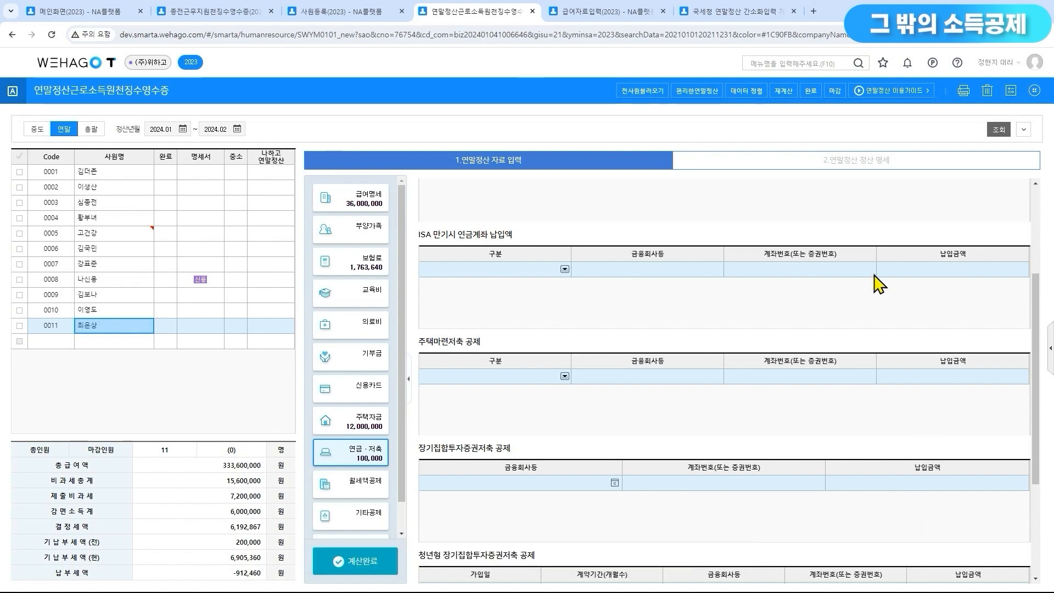
Check the annual payment and deduction limits for 45.장기집합투자증권저축 in employee 0011's 정산 명세
click(839, 178)
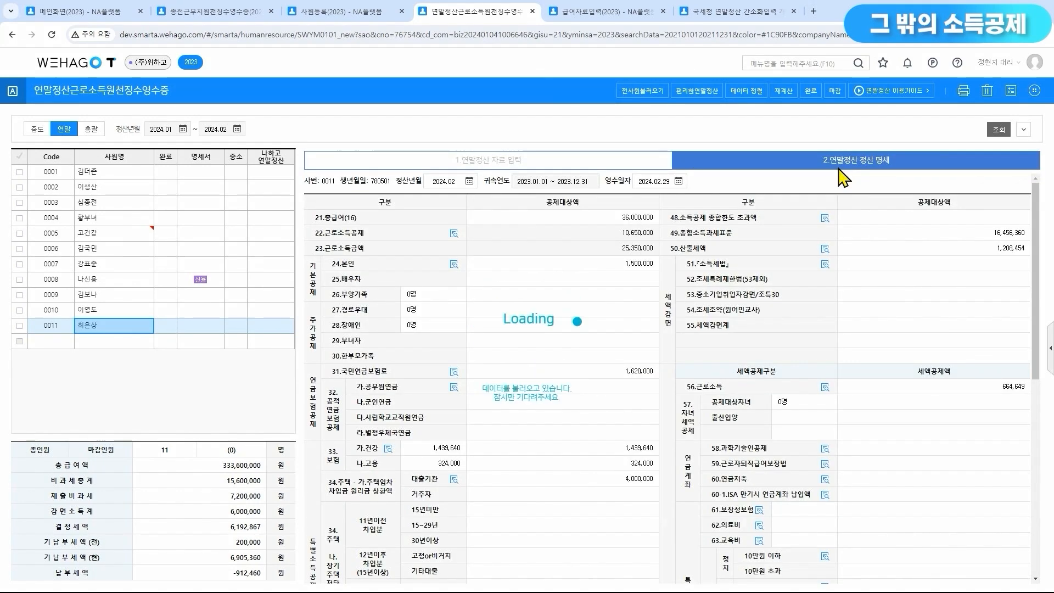
scroll(832, 189, down, 10)
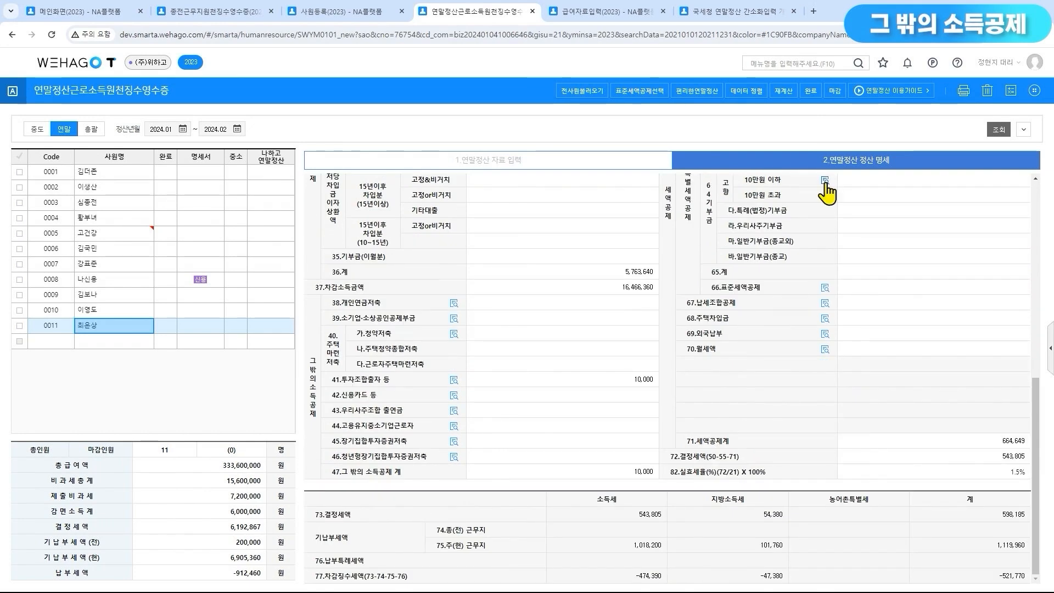
click(453, 441)
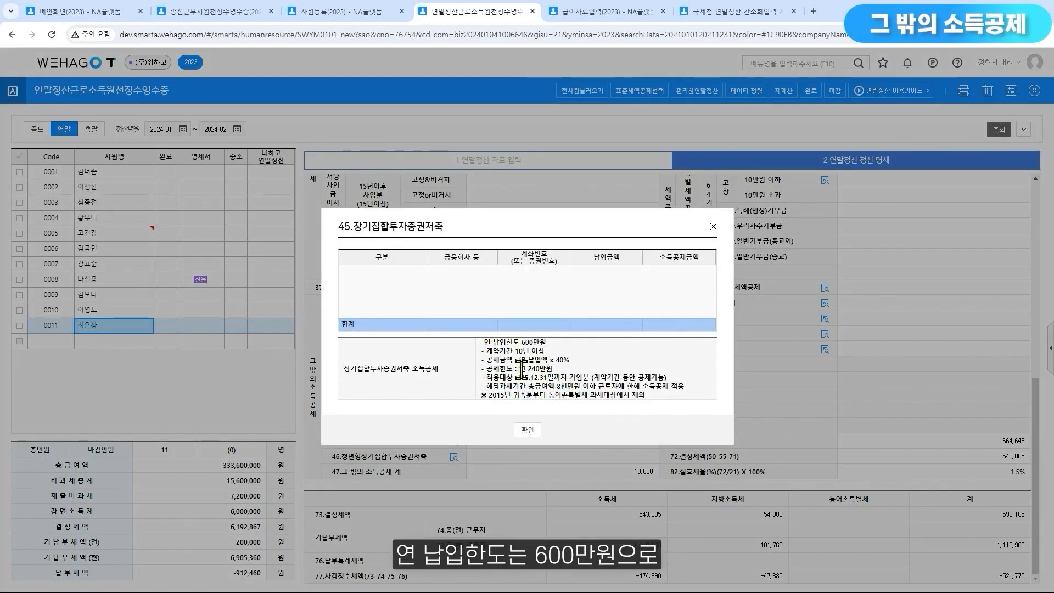
drag(519, 368, 561, 366)
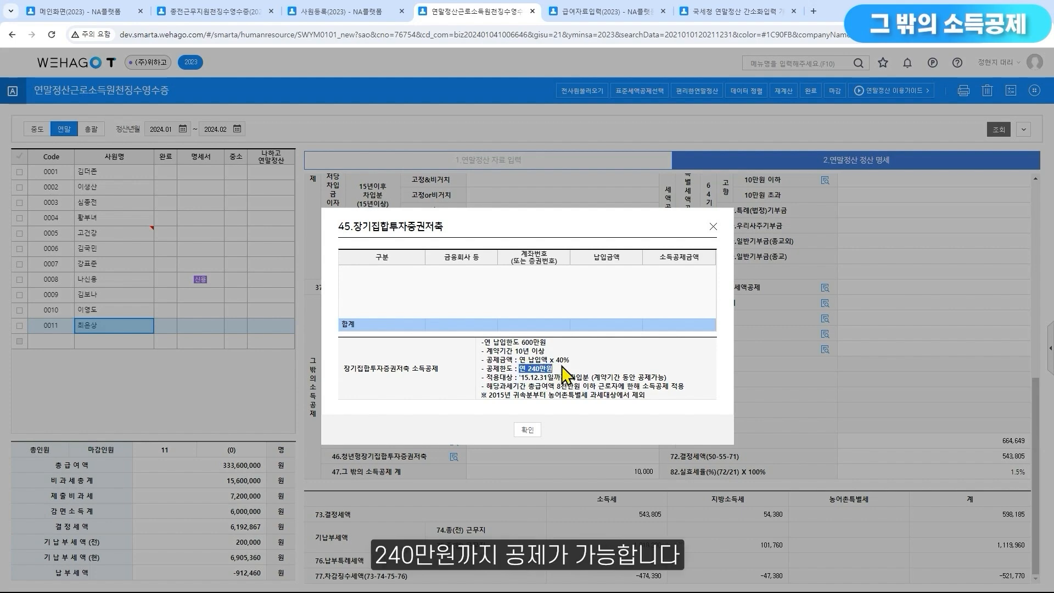
click(713, 227)
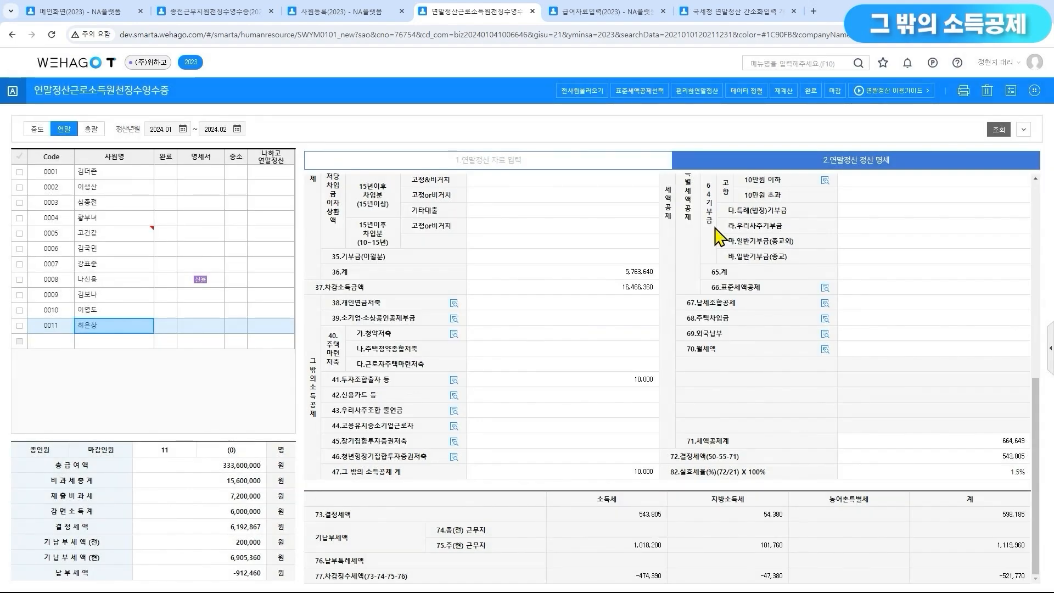
Review the 46.청년형장기집합투자증권저축 payment limit and deduction rate, along with the 청년형 장기펀드 law revision document
click(454, 457)
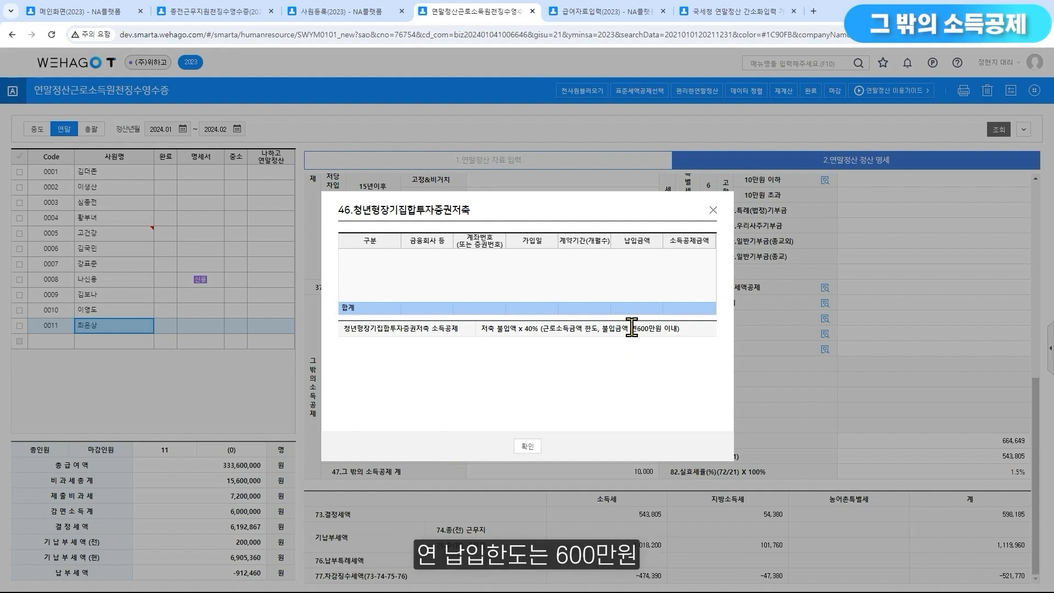
drag(630, 328, 674, 331)
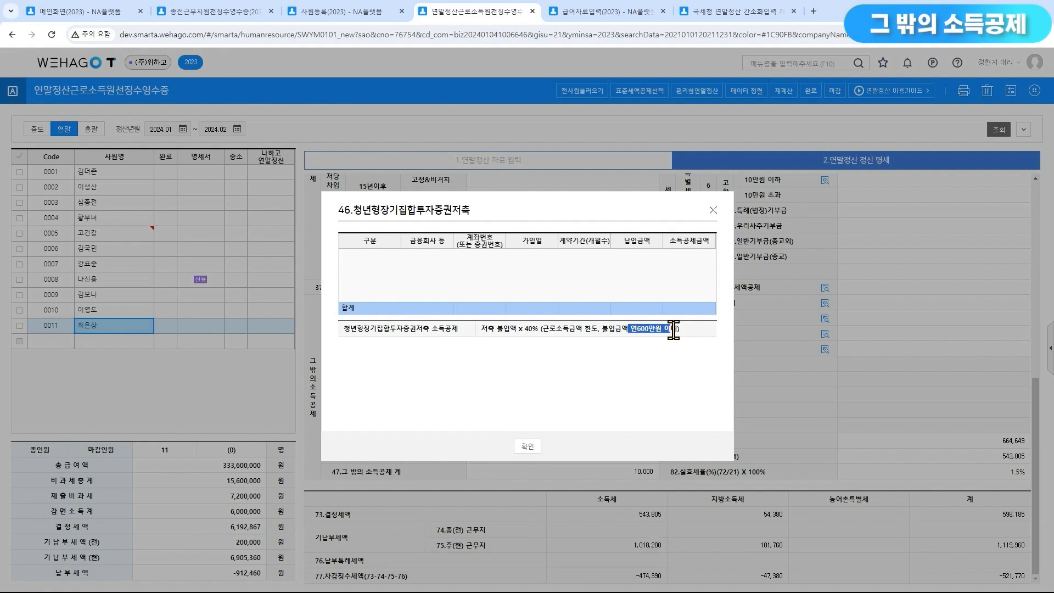
drag(518, 328, 546, 344)
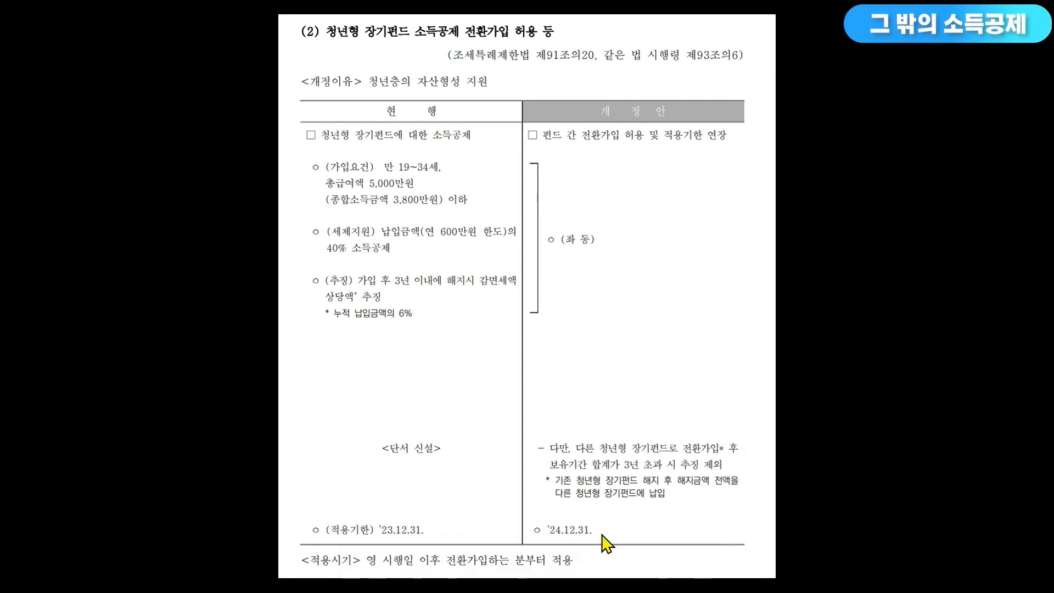
key(ctrl+super+Left)
click(530, 446)
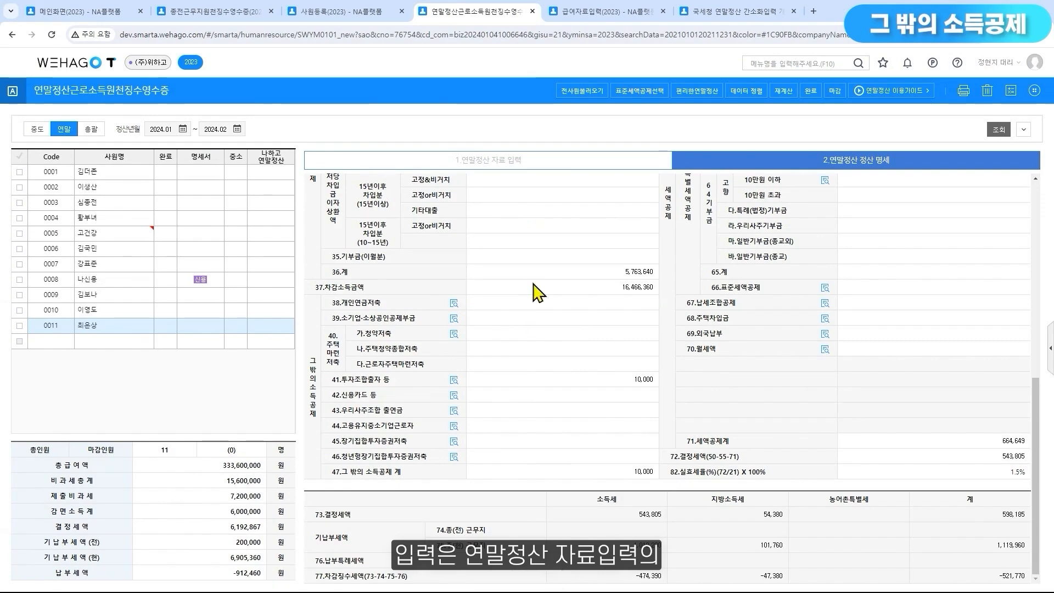
Look up the 청년형 장기집합투자증권저축 공제 entry table under 연금·저축 in employee 0011's 연말정산 자료 입력
click(530, 166)
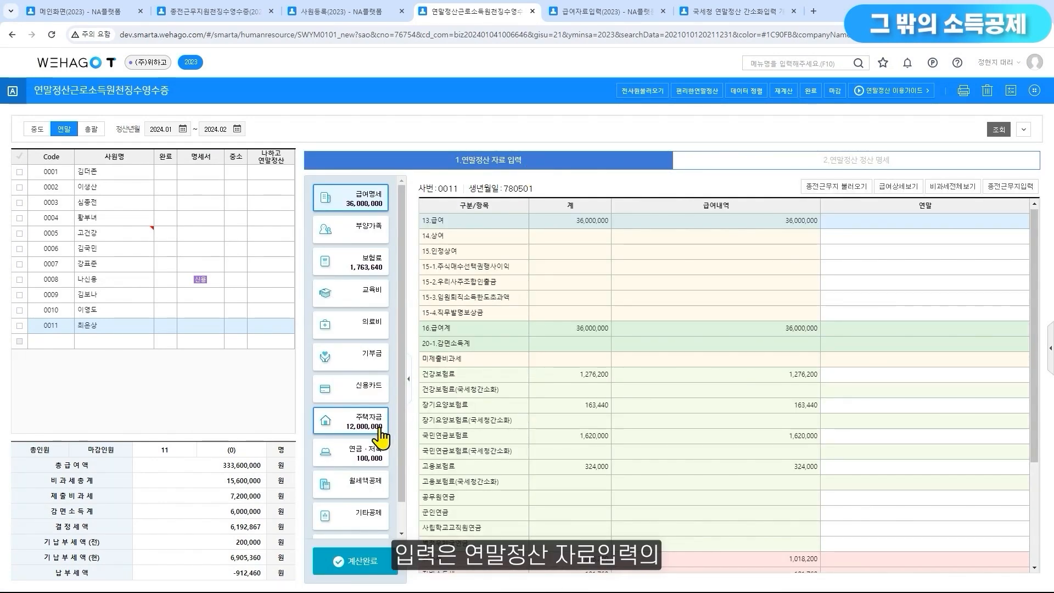
click(369, 461)
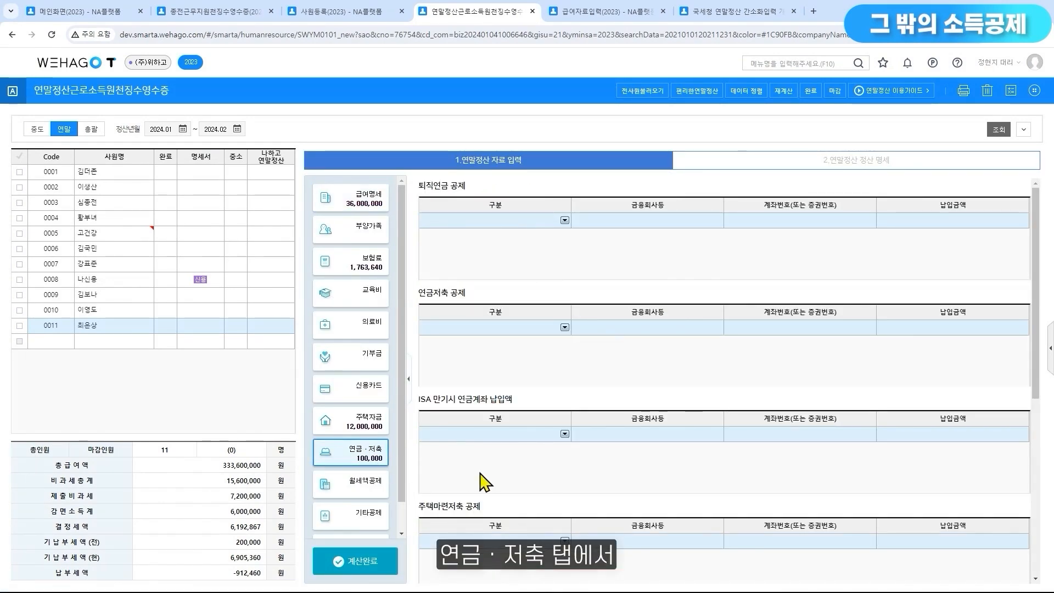
scroll(544, 478, down, 5)
scroll(543, 470, down, 1)
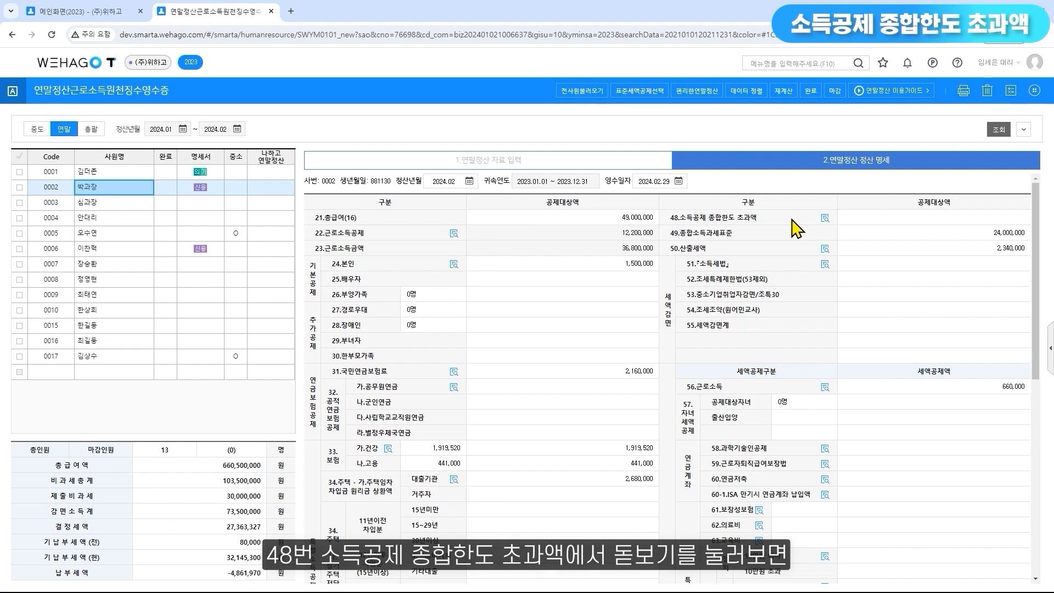
Review the 48.소득공제 종합한도 초과액 breakdown for employee 0002, and examine the deduction items down to 그 밖의 소득공제
click(825, 219)
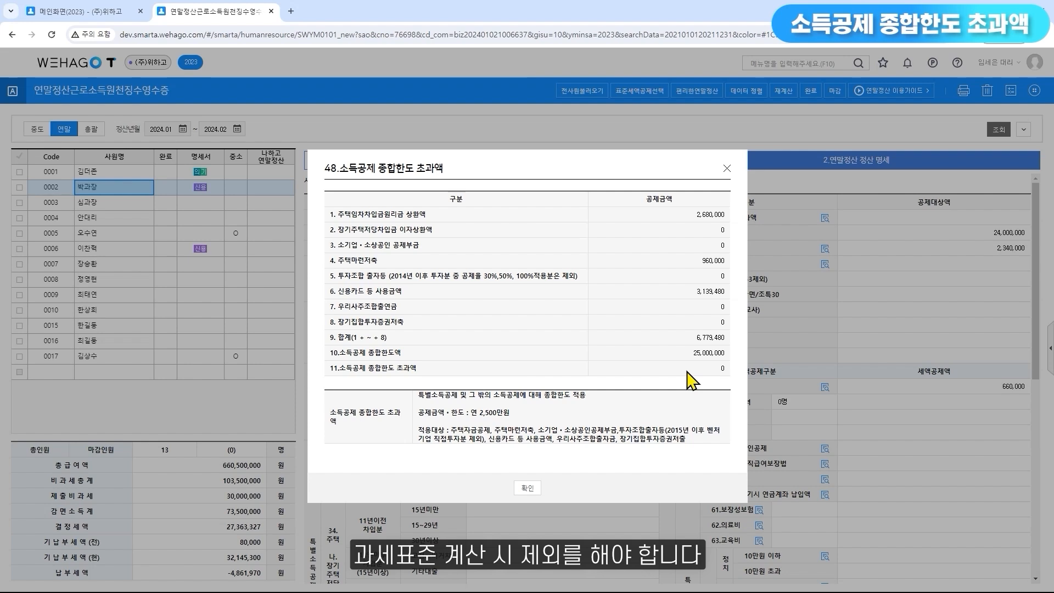
click(726, 169)
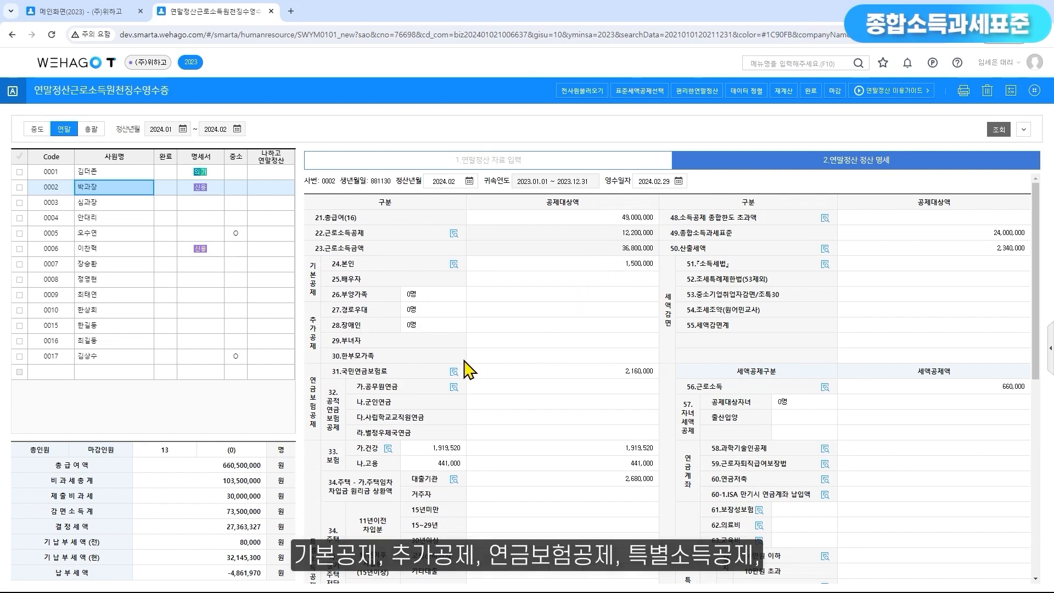
scroll(324, 439, down, 3)
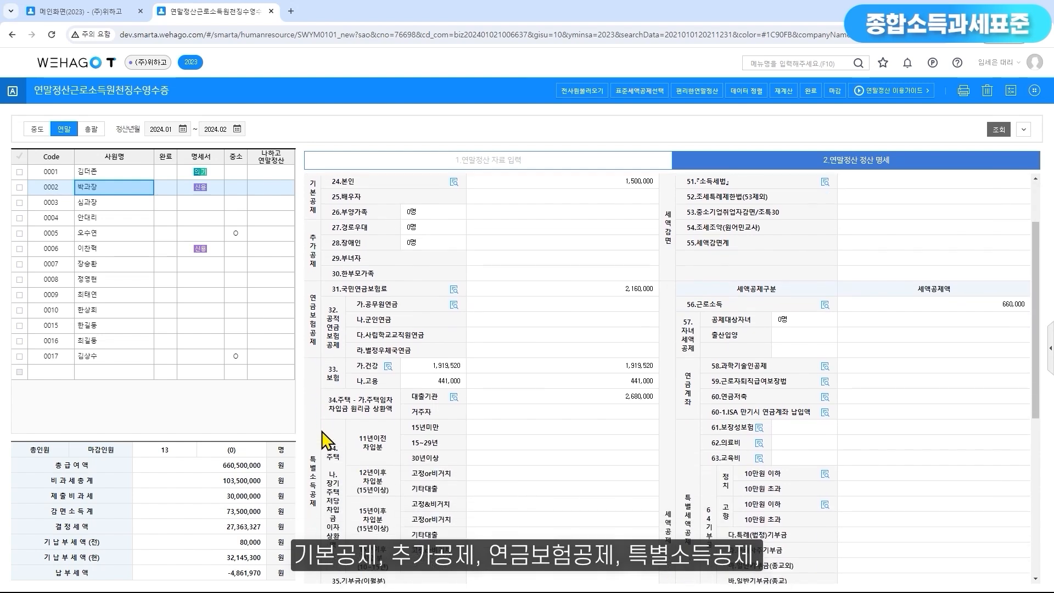
scroll(323, 439, down, 12)
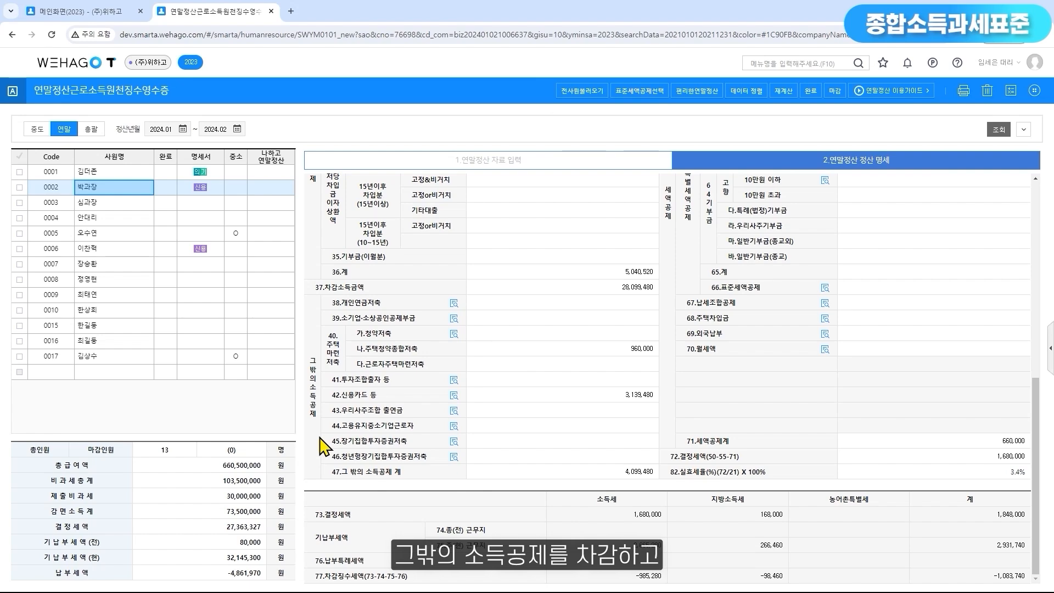
Check 48.소득공제 종합한도 초과액 and 49.종합소득과세표준 in employee 0002's 정산 명세
scroll(326, 442, up, 15)
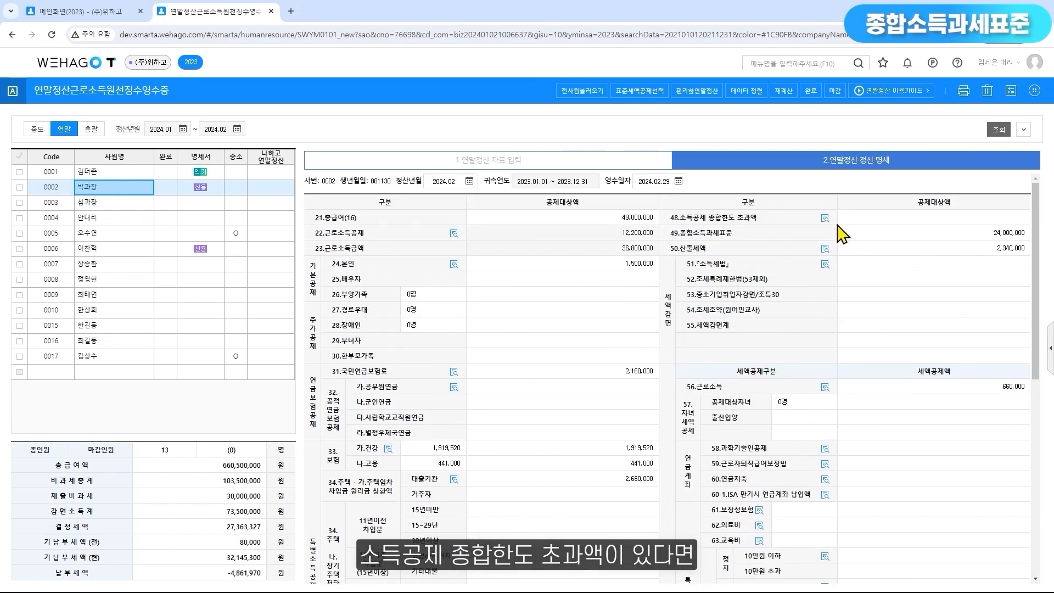
click(875, 225)
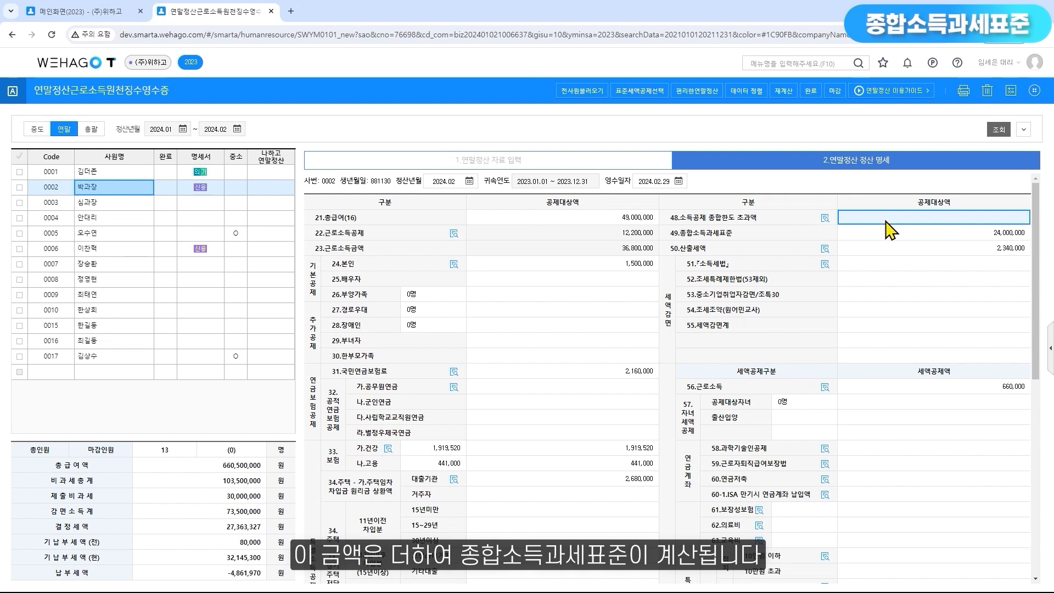
click(912, 233)
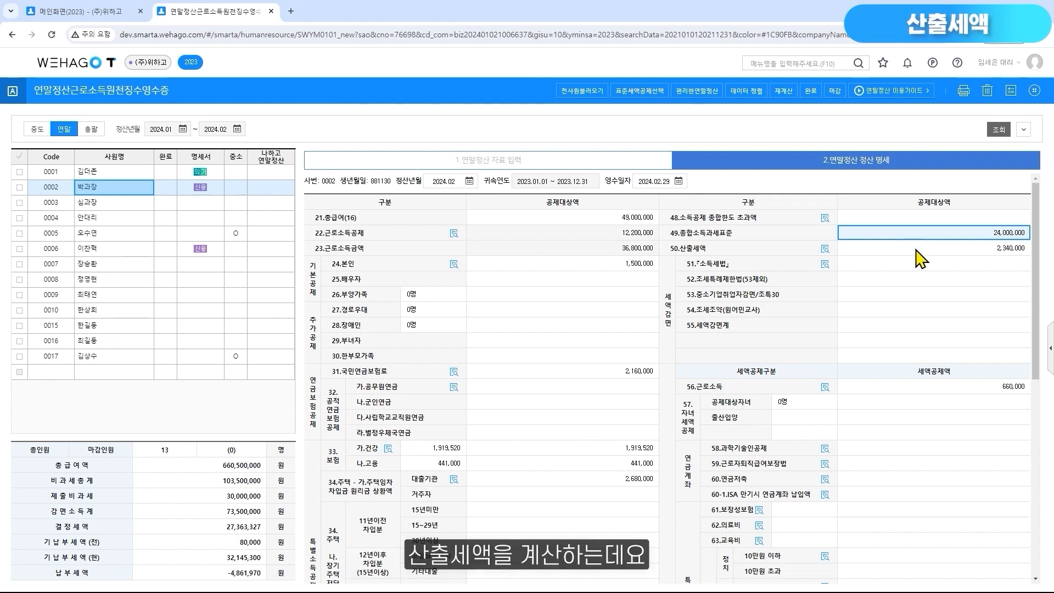
Review the 50.산출세액 amount and its tax rate table for employee 0002, and examine the items down to 72.결정세액
click(915, 250)
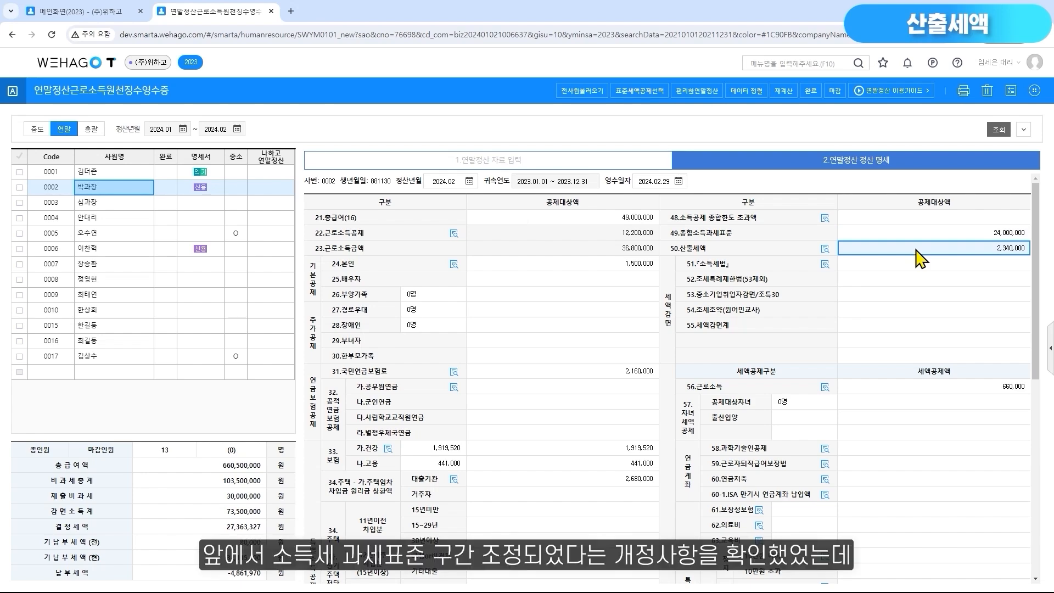
click(829, 251)
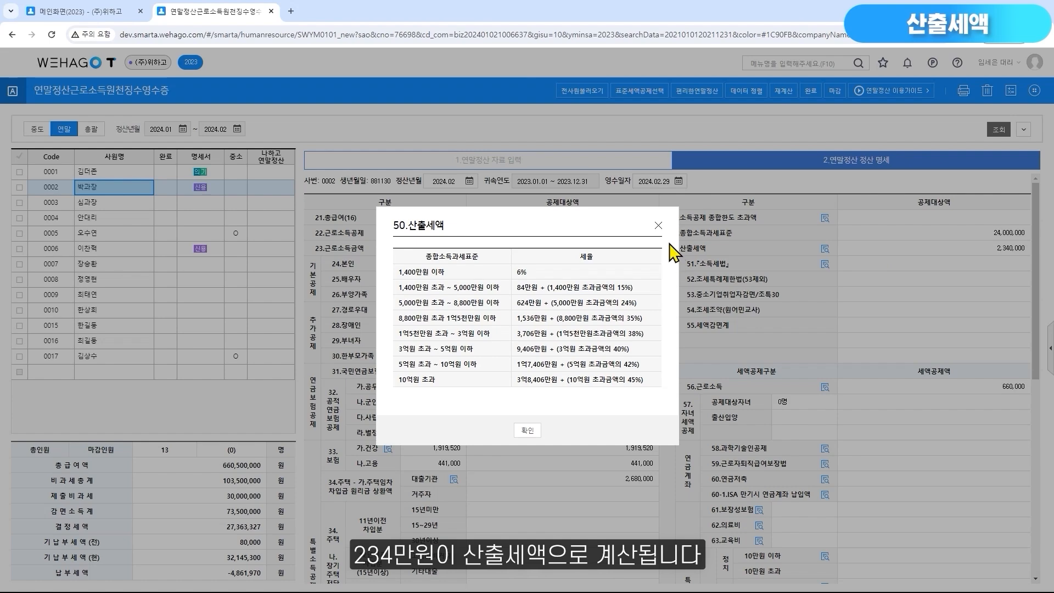
click(658, 225)
click(977, 253)
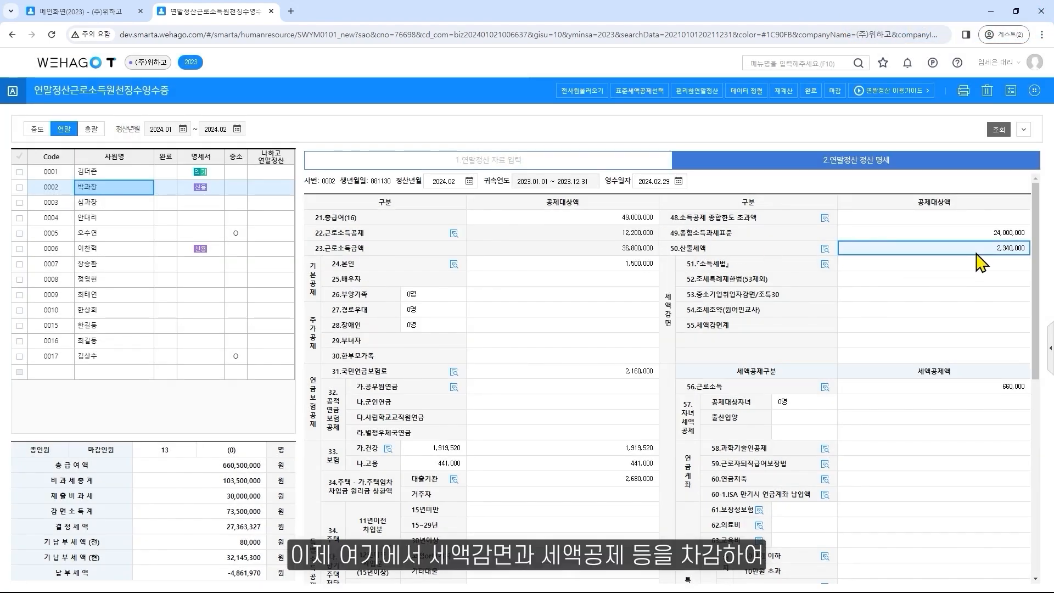
scroll(671, 333, down, 5)
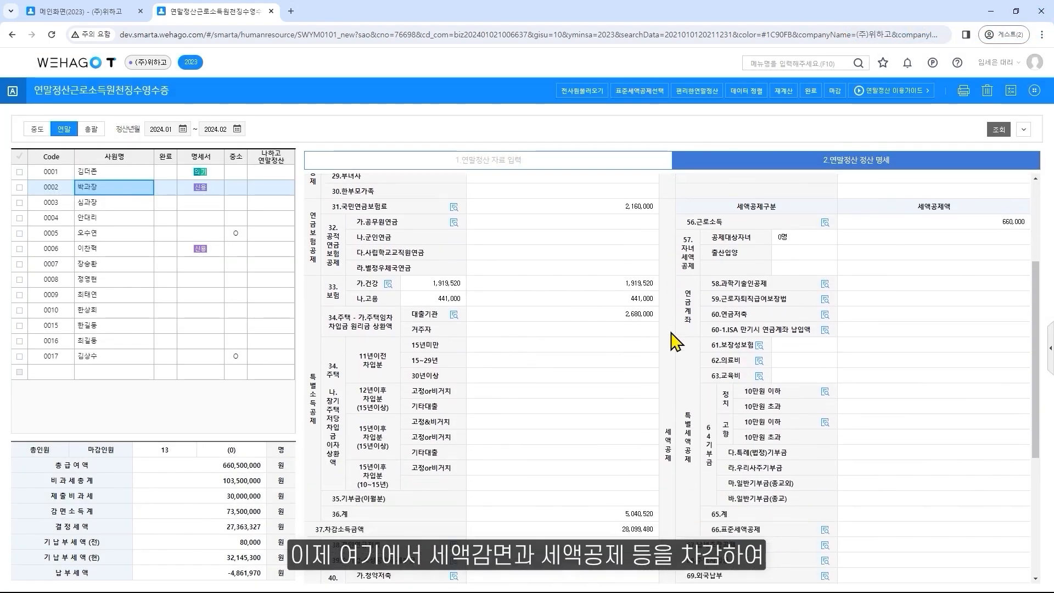
scroll(671, 330, down, 3)
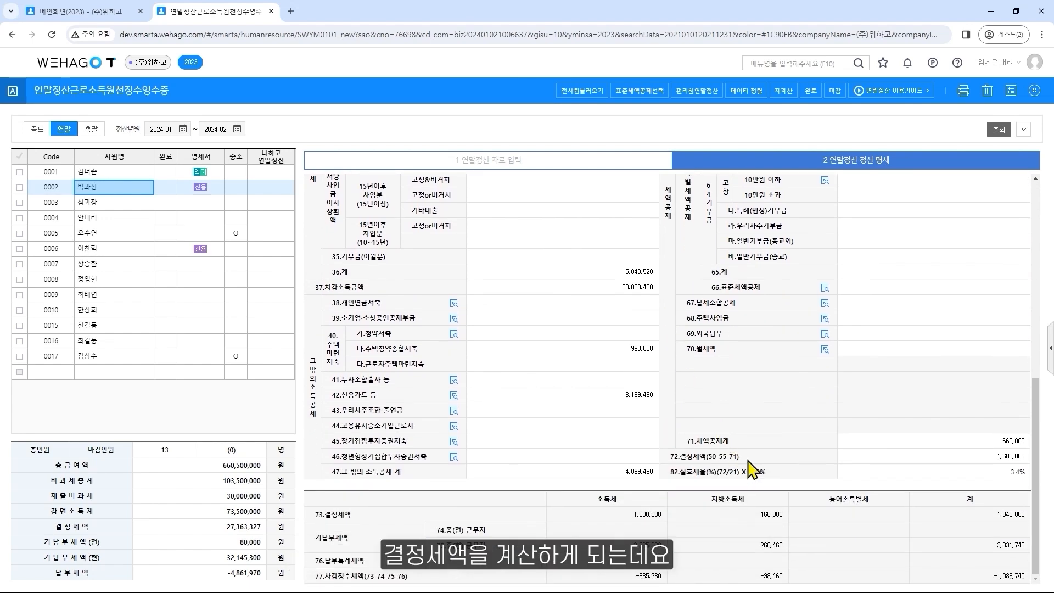
Review employee 0005's 세액감면 breakdown and read its item-by-item explanations and deduction requirements
scroll(779, 404, up, 8)
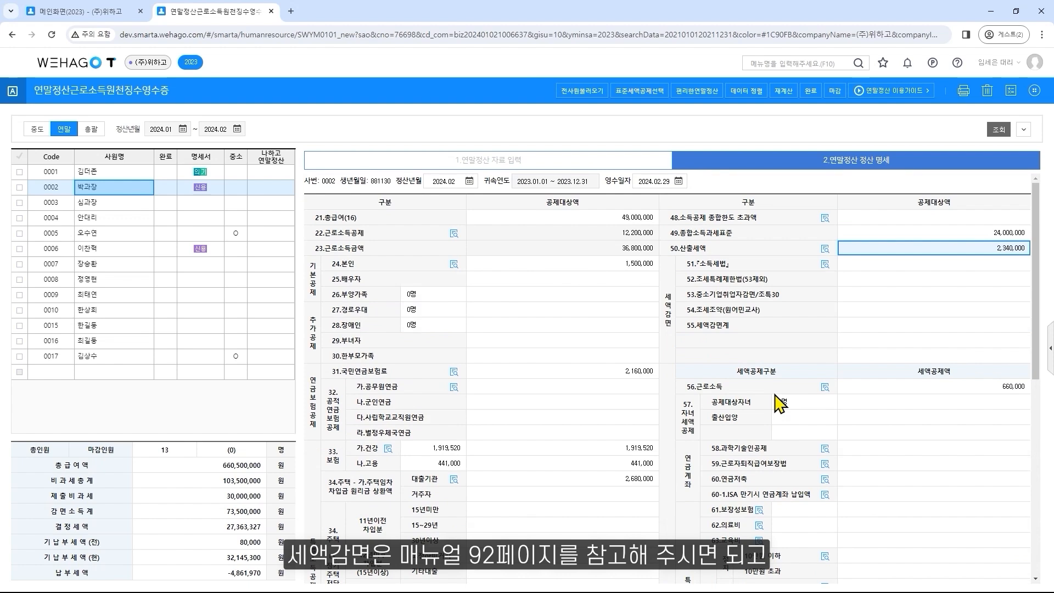
click(92, 232)
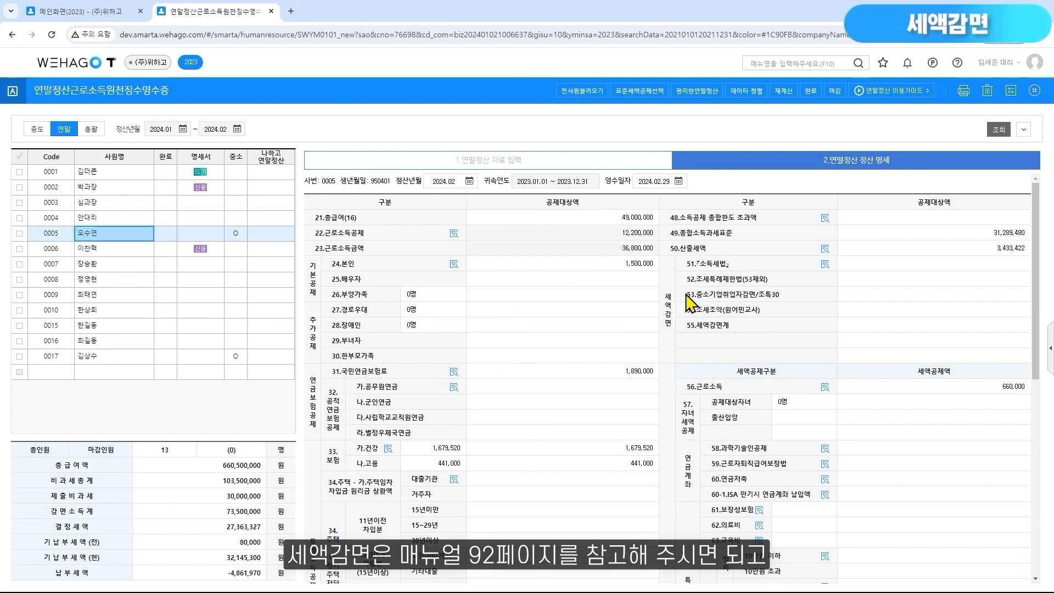
click(825, 265)
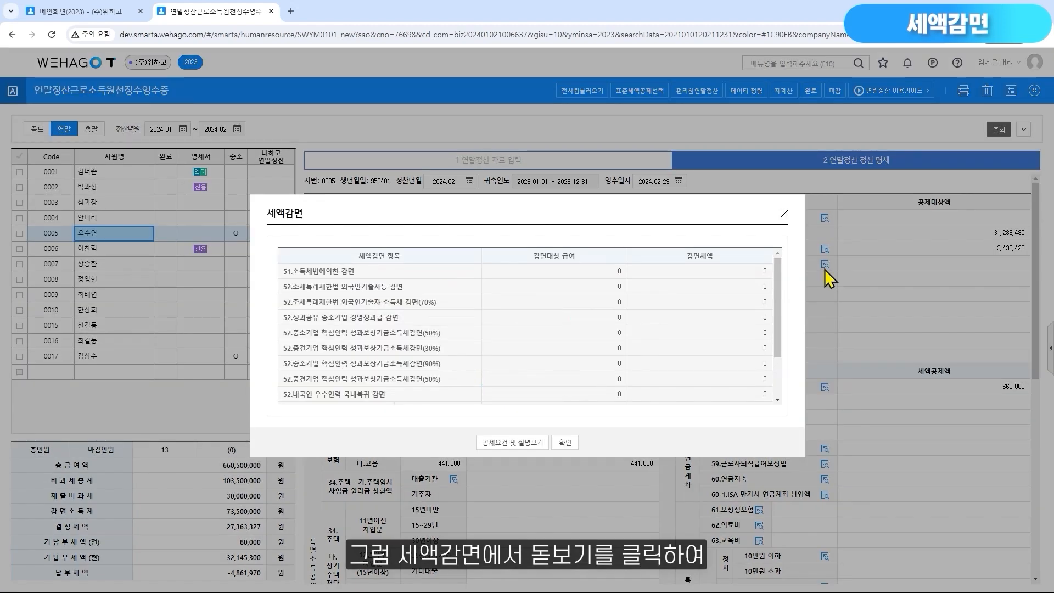
click(536, 443)
scroll(377, 352, down, 10)
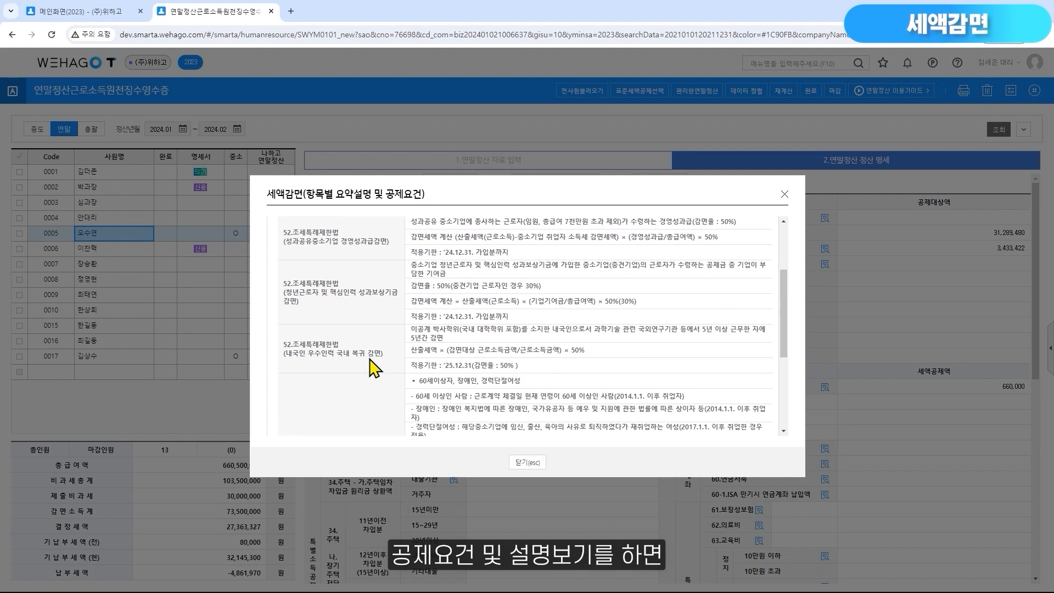
scroll(374, 368, down, 2)
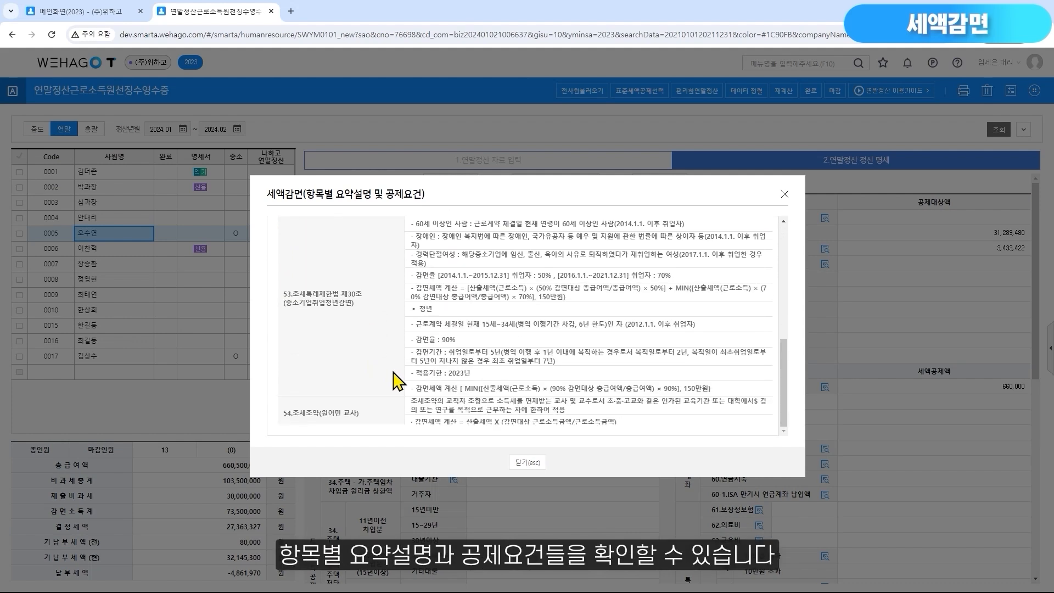
click(528, 463)
click(564, 442)
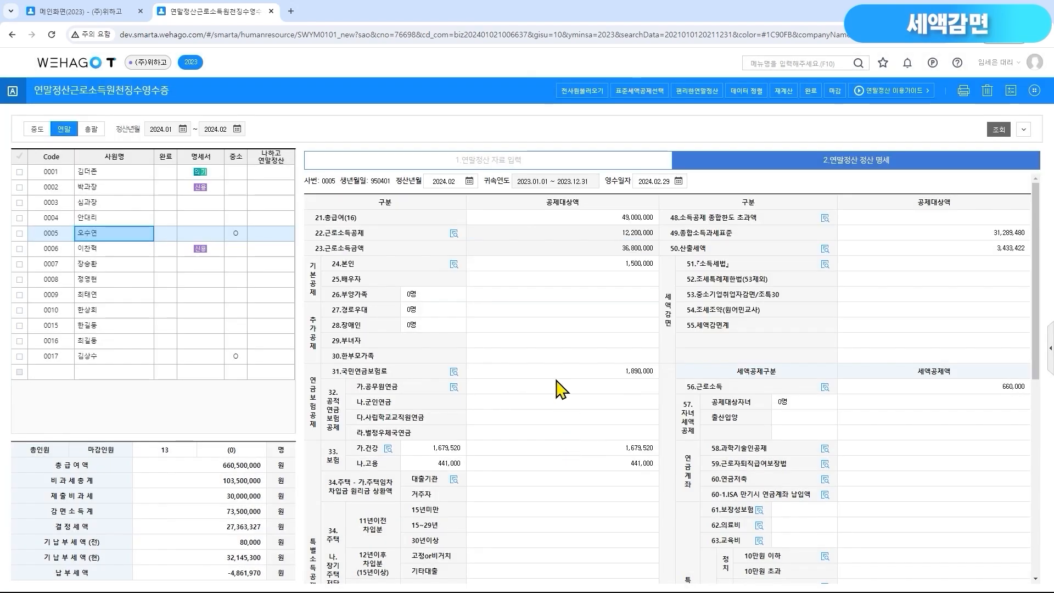
Load the reduction-eligible income for 조세특례제한법 (53제외) into employee 0005's 세액감면 in 연말정산 자료 입력
click(501, 165)
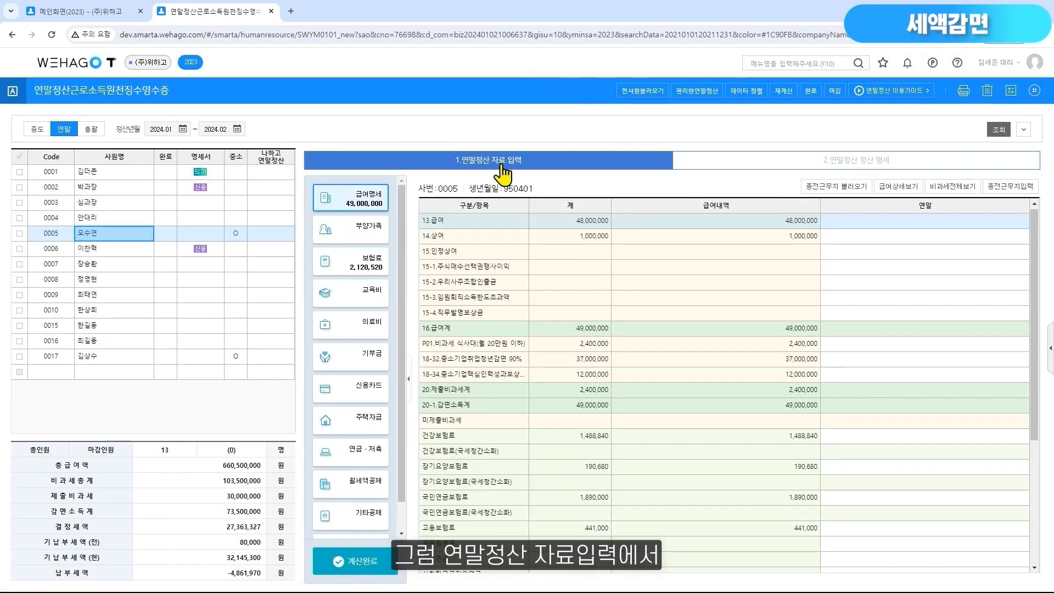
scroll(357, 419, down, 2)
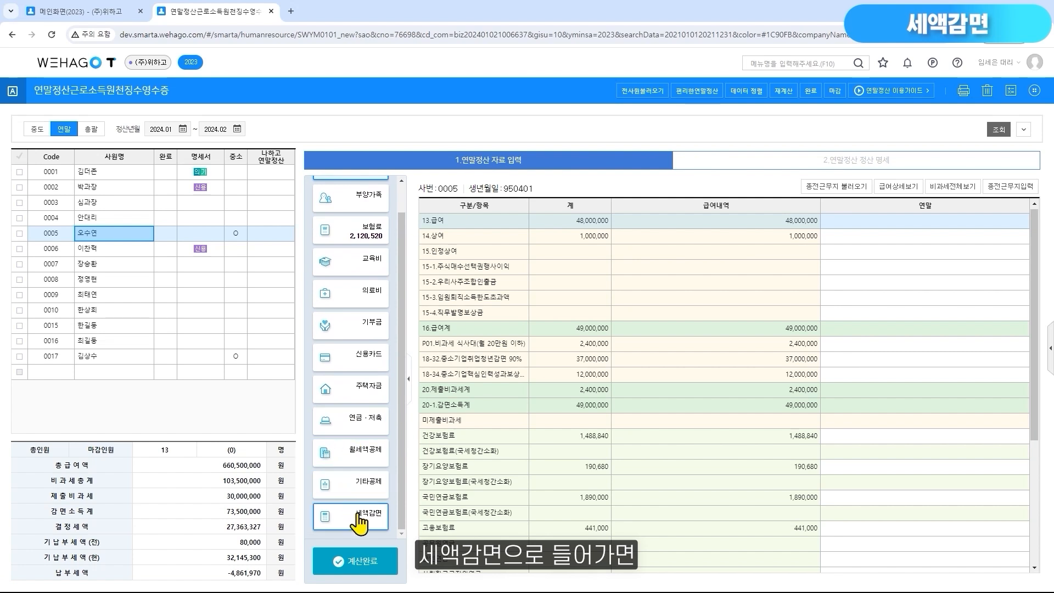
click(358, 519)
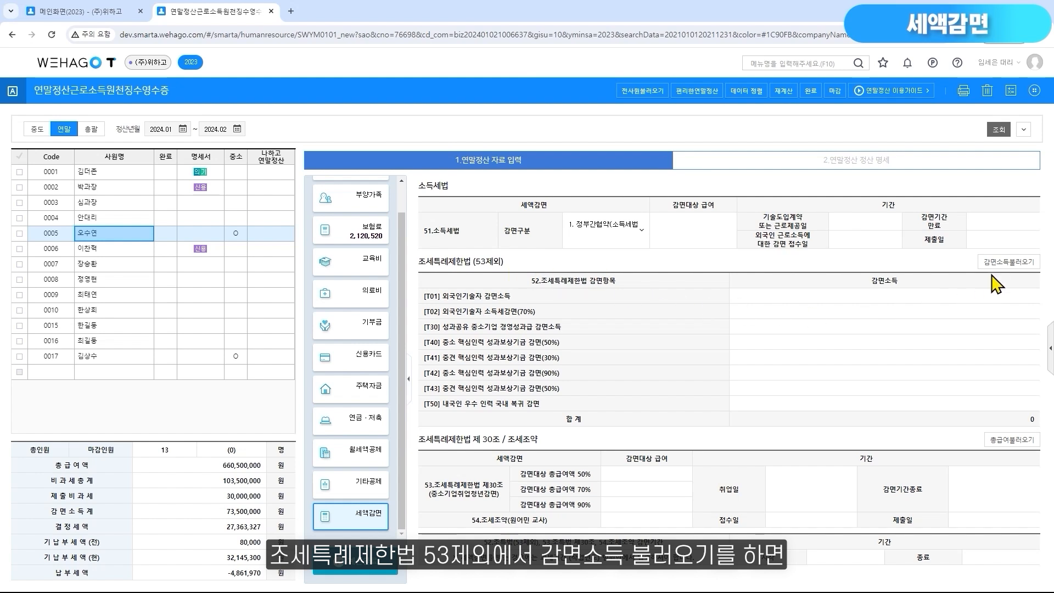
click(1010, 262)
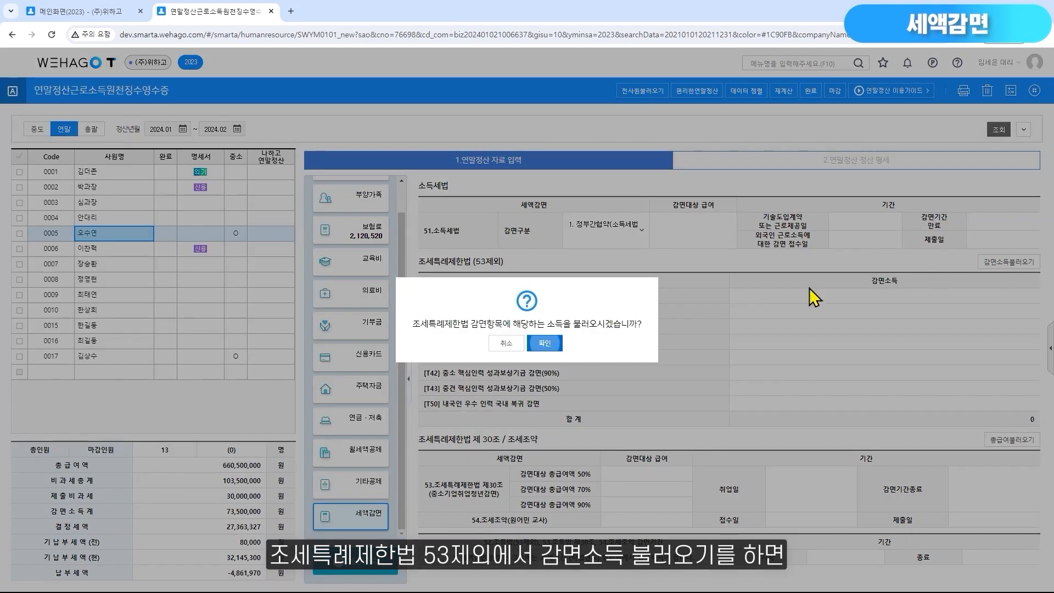
click(545, 346)
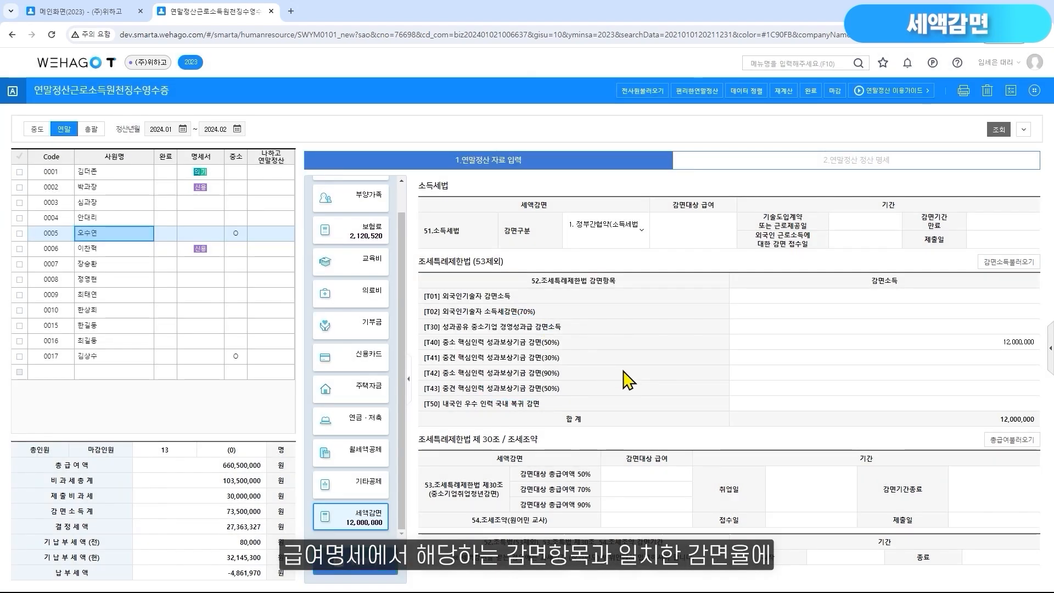
click(922, 342)
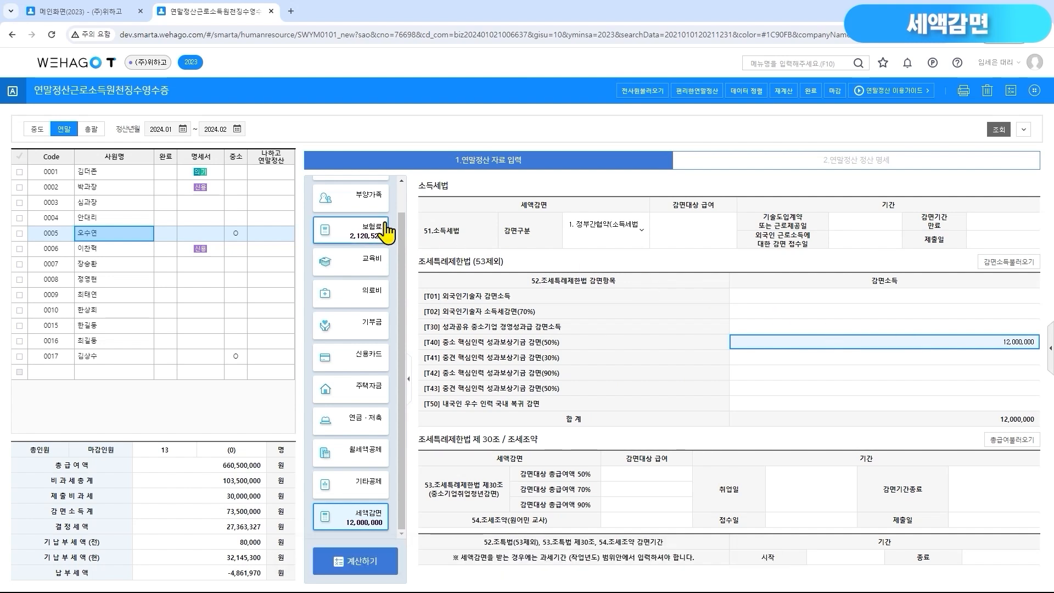
Check the 18-34 중소기업핵심인력성과보상 row in employee 0005's 급여명세, and display all non-taxable items to find the reduction code rows
scroll(395, 230, up, 1)
click(363, 208)
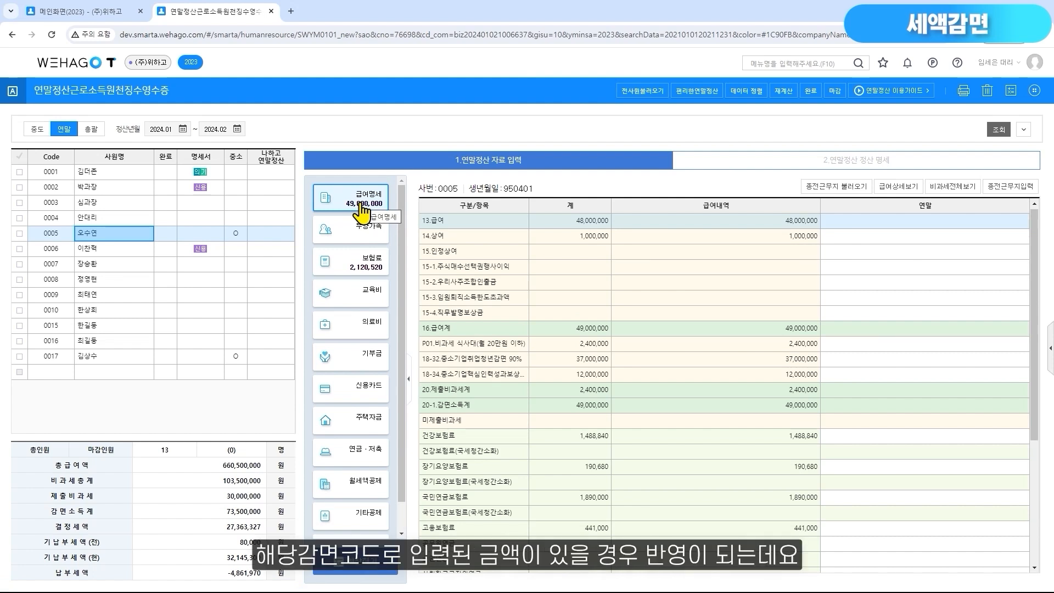
click(624, 376)
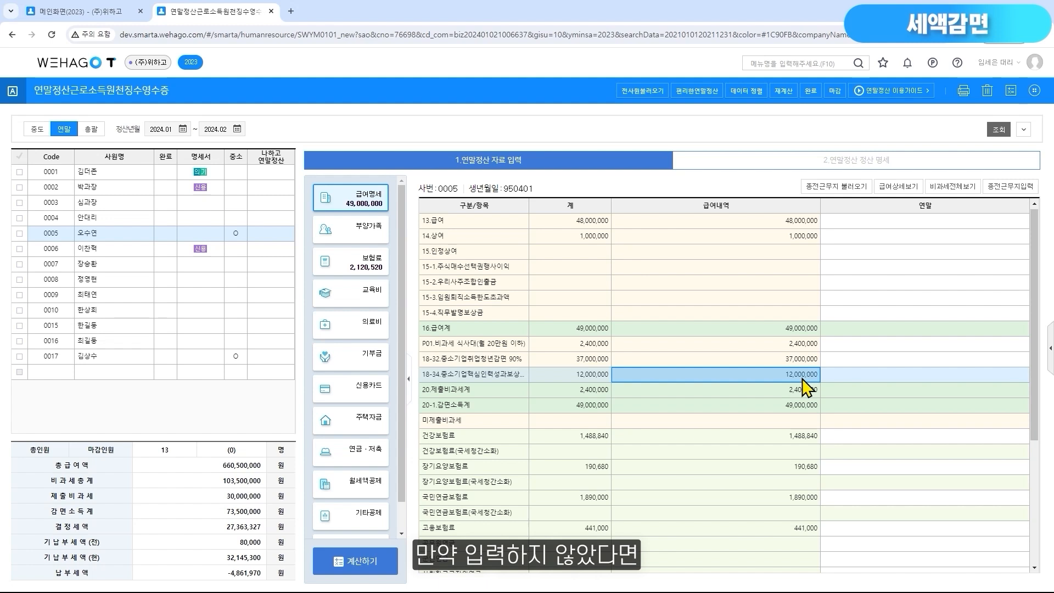
click(954, 186)
scroll(915, 374, down, 8)
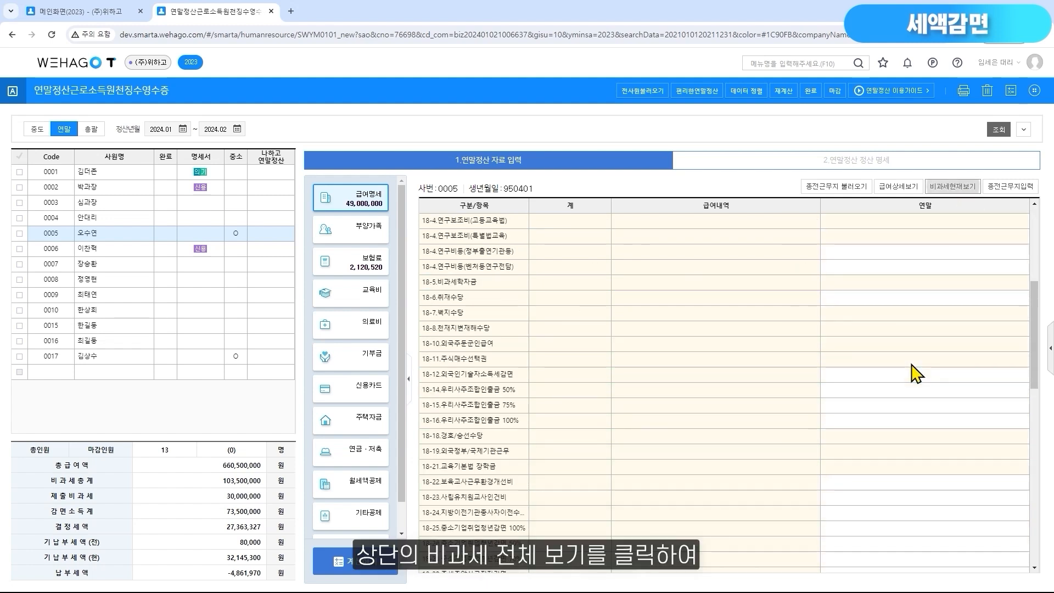
scroll(913, 372, down, 4)
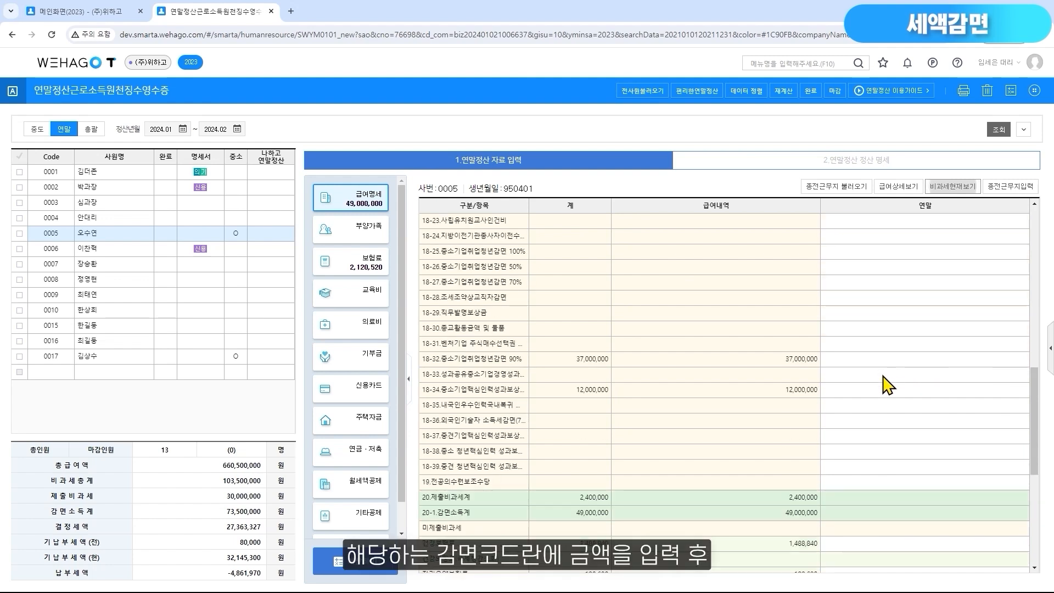
click(880, 390)
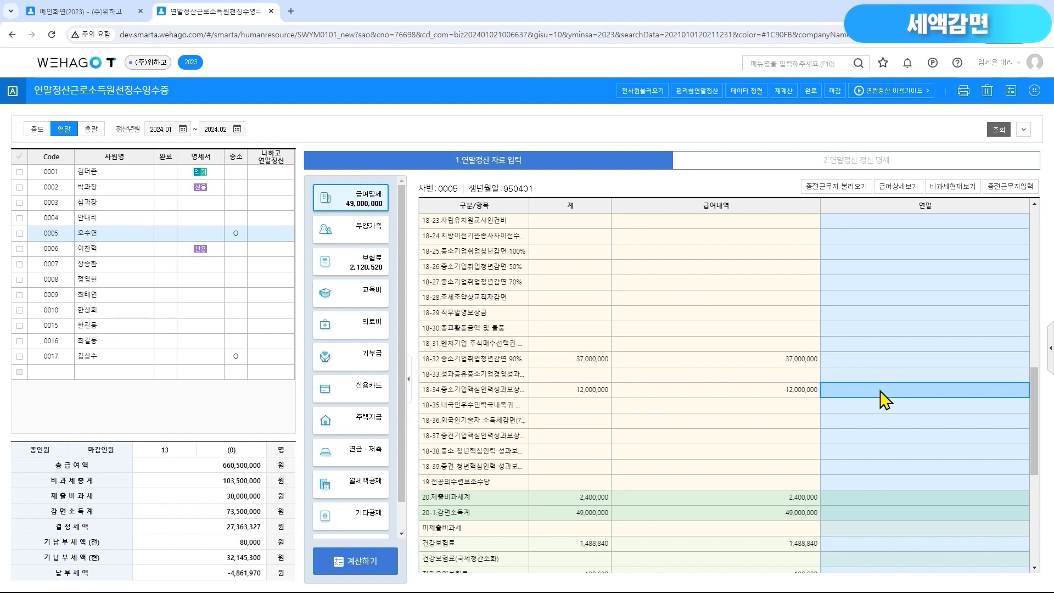
Load the total pay for 조세특례제한법 제30조 / 조세조약 into employee 0005's 세액감면 and check the 90% amount
scroll(330, 461, down, 1)
click(367, 526)
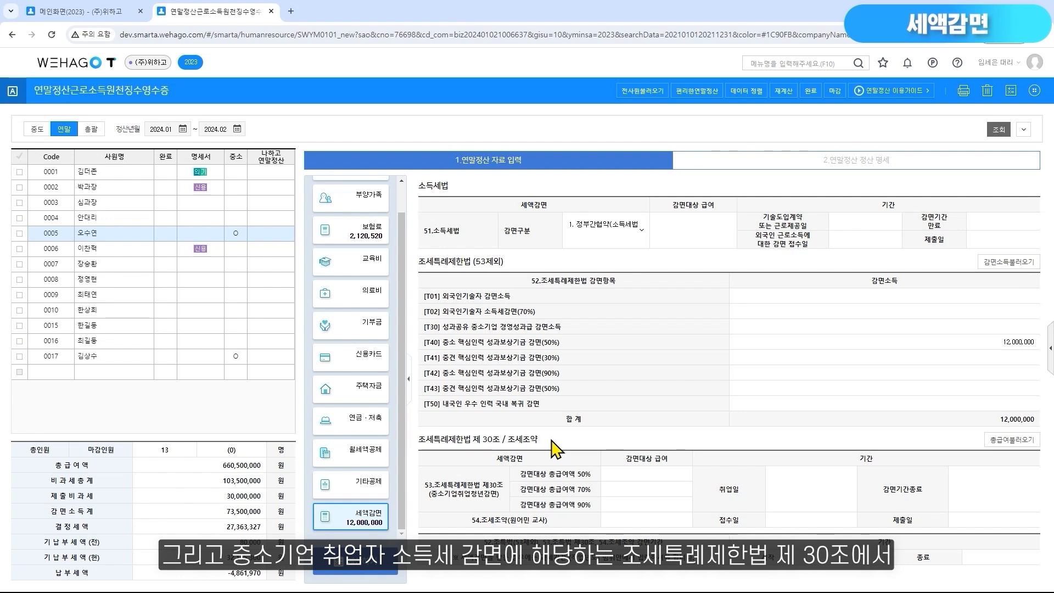
click(1011, 441)
click(548, 390)
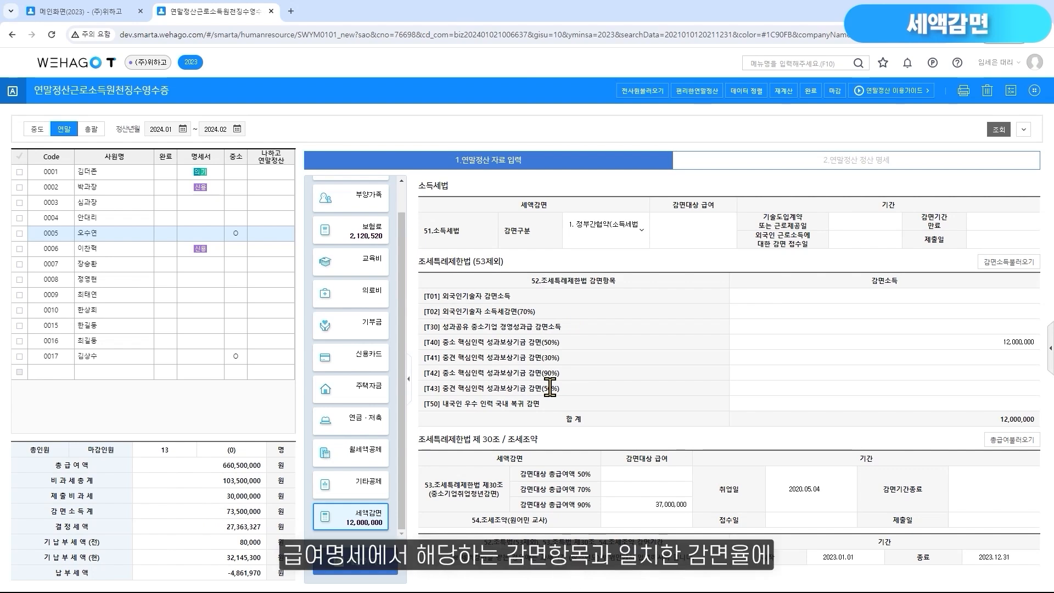
click(645, 507)
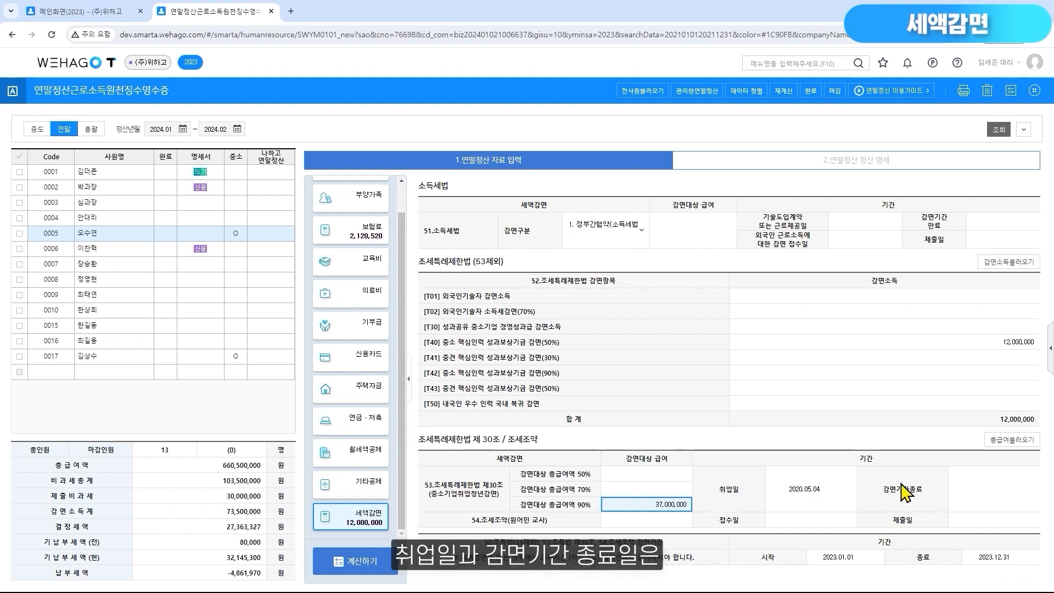
Set the 감면기간종료 date for 53.조세특례제한법 제30조 to 2025.05.30
click(968, 496)
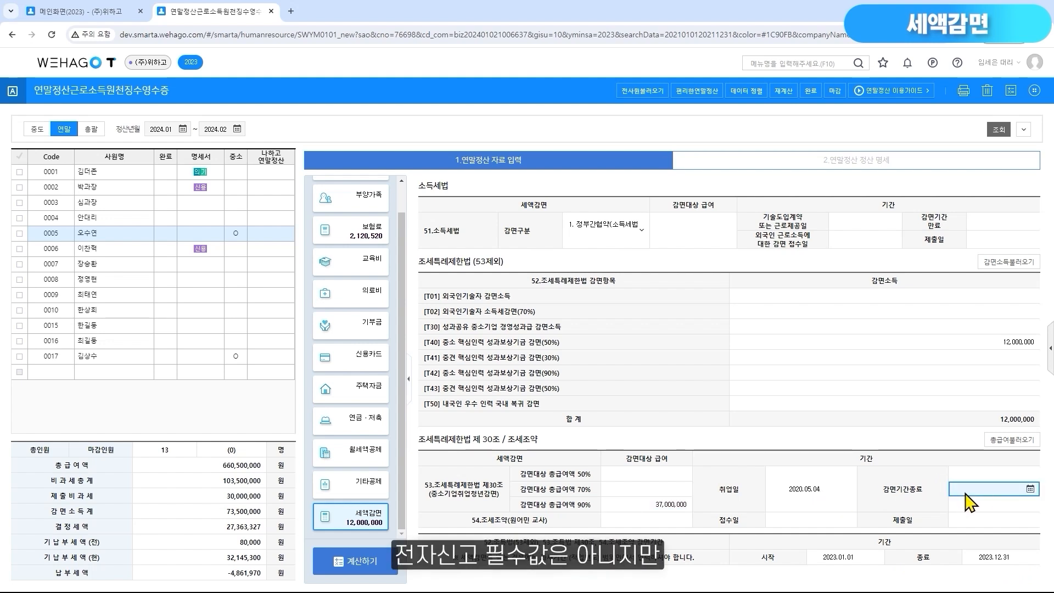
click(965, 492)
text(2025.05.)
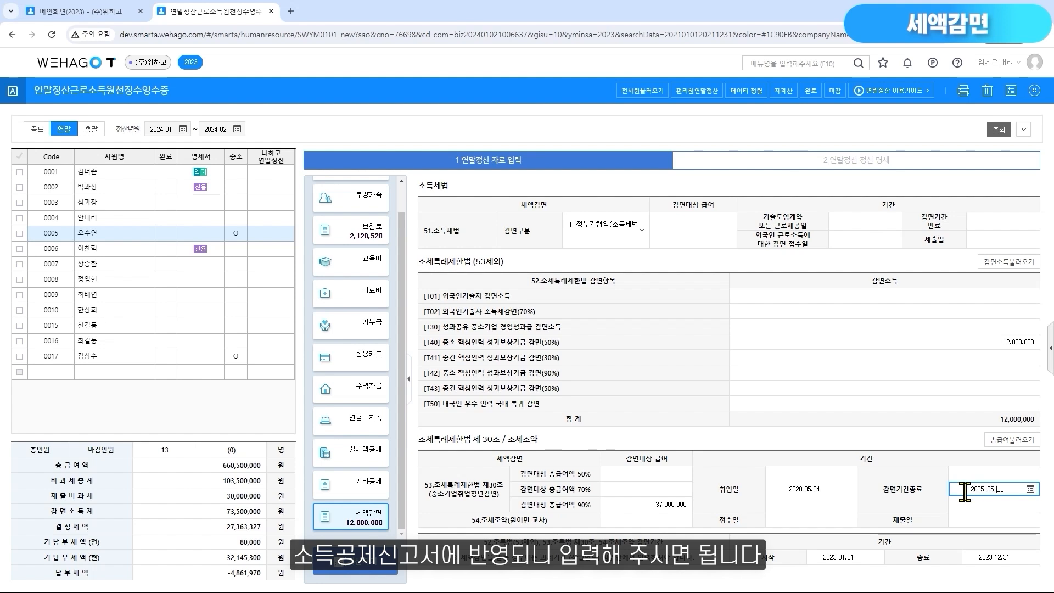
text(30)
key(Return)
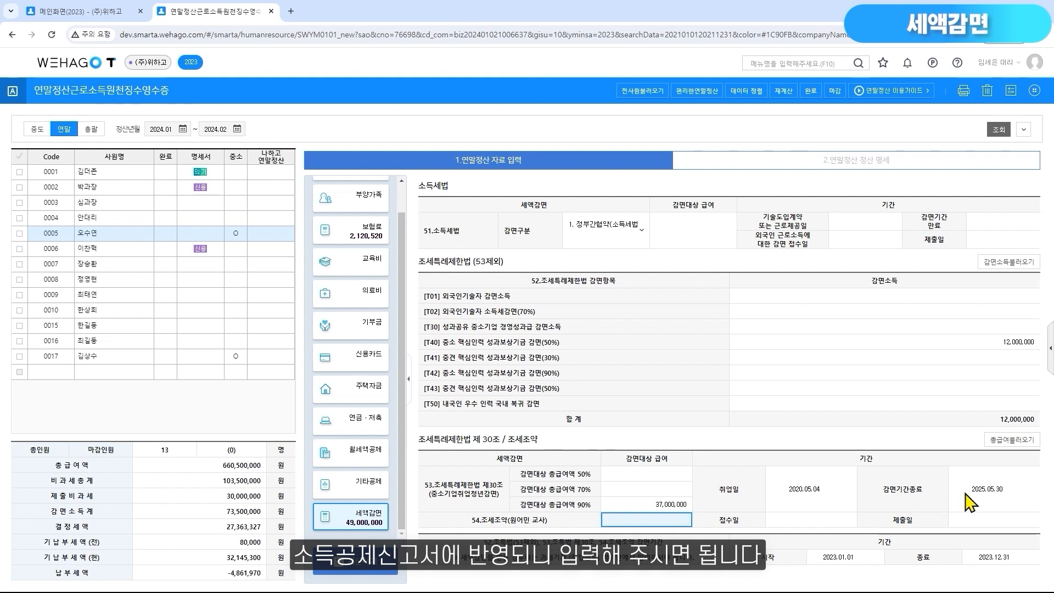
Check the calculated reductions for 52.조세특례제한법(53제외) and 53.중소기업취업자감면/조특30 in employee 0005's 정산 명세
click(931, 165)
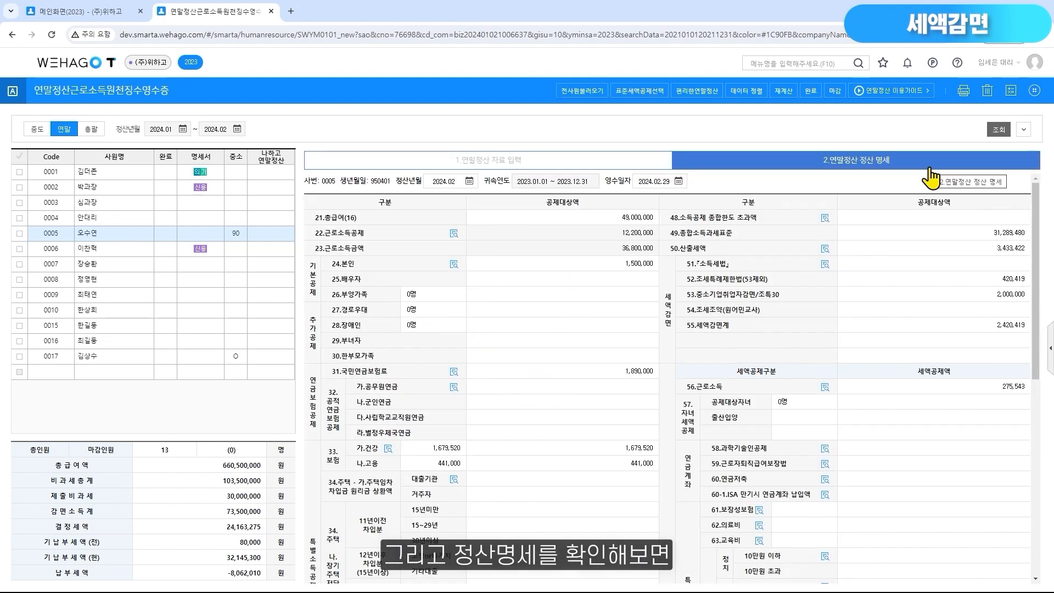
click(889, 280)
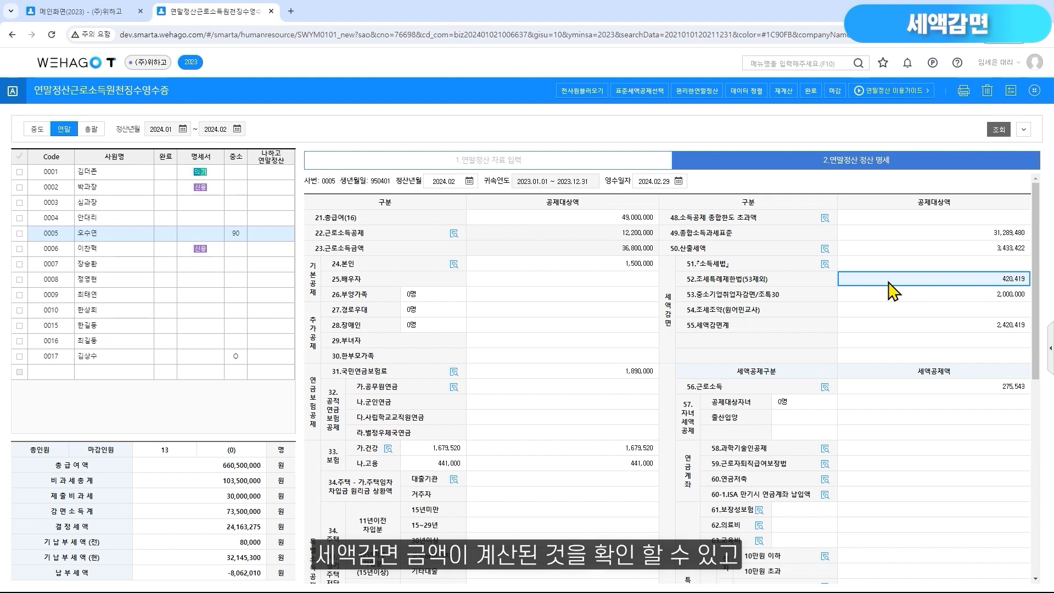
click(883, 295)
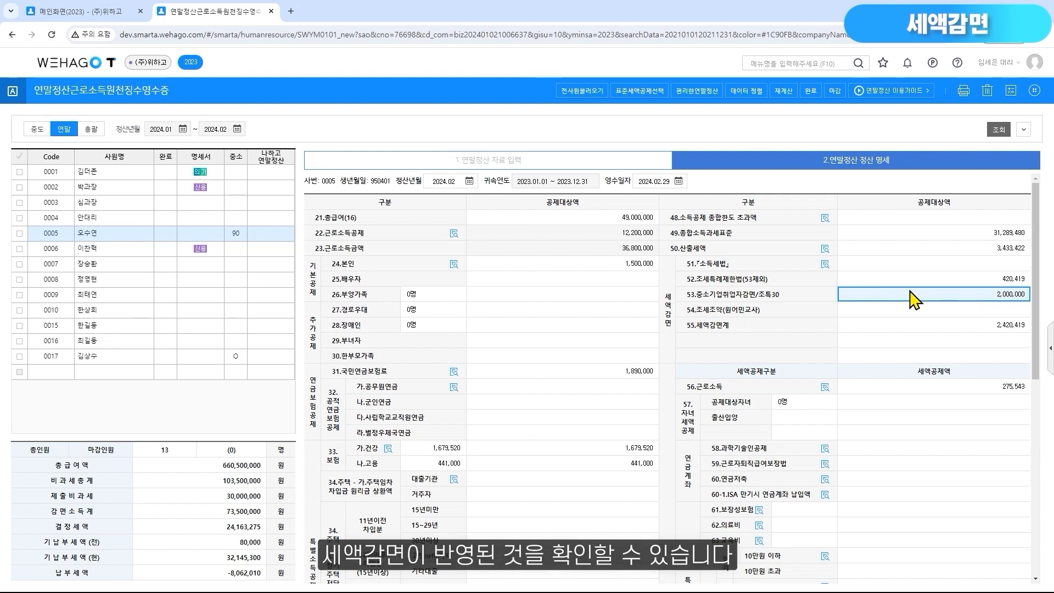
Review the calculation method for employee 0006's 56.근로소득 tax credit in the 정산 명세
click(126, 261)
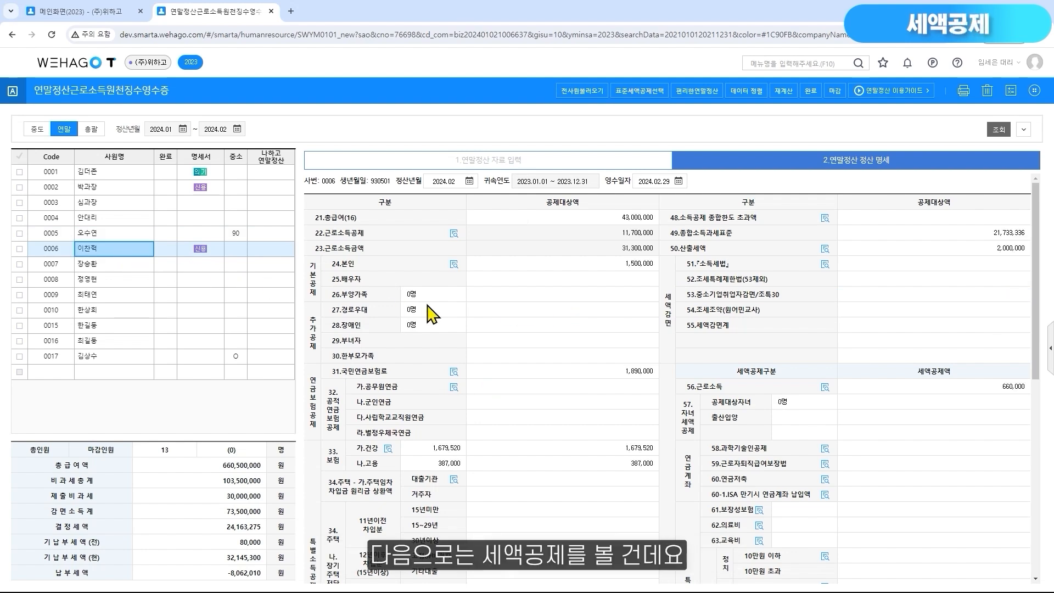
click(824, 388)
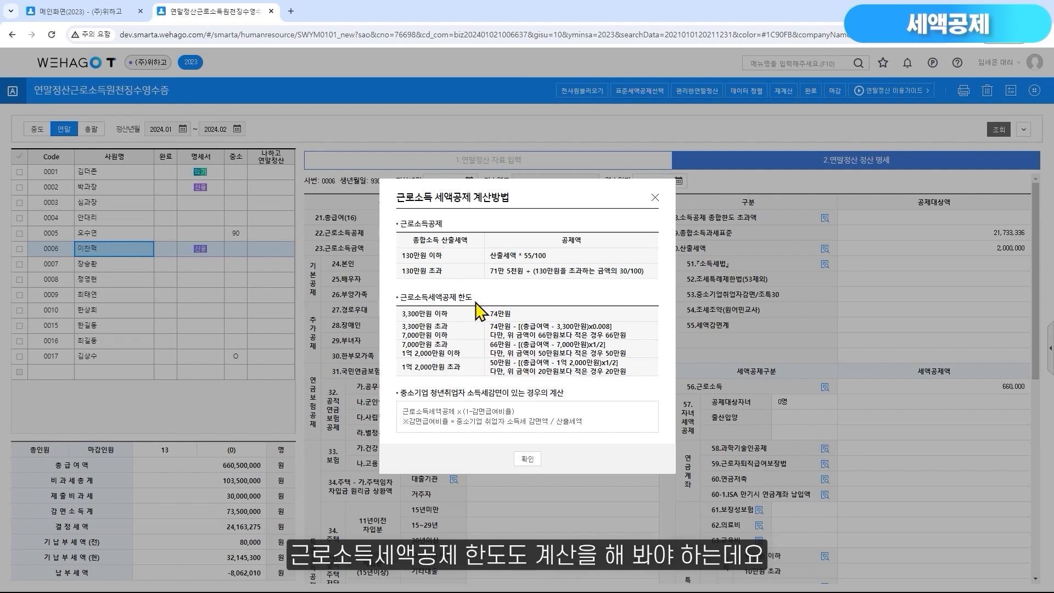
drag(556, 198, 559, 254)
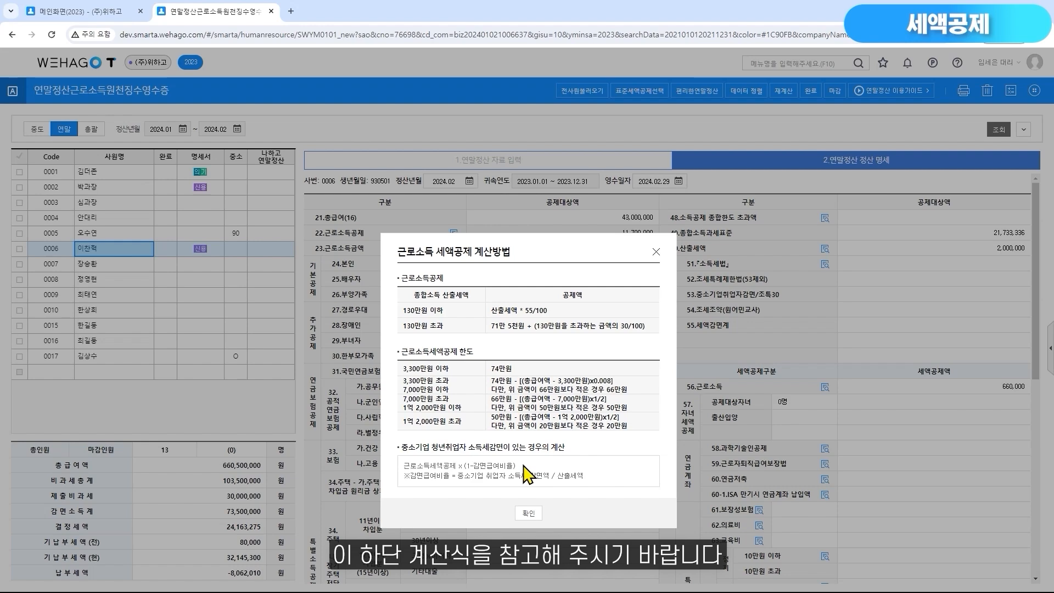
click(529, 513)
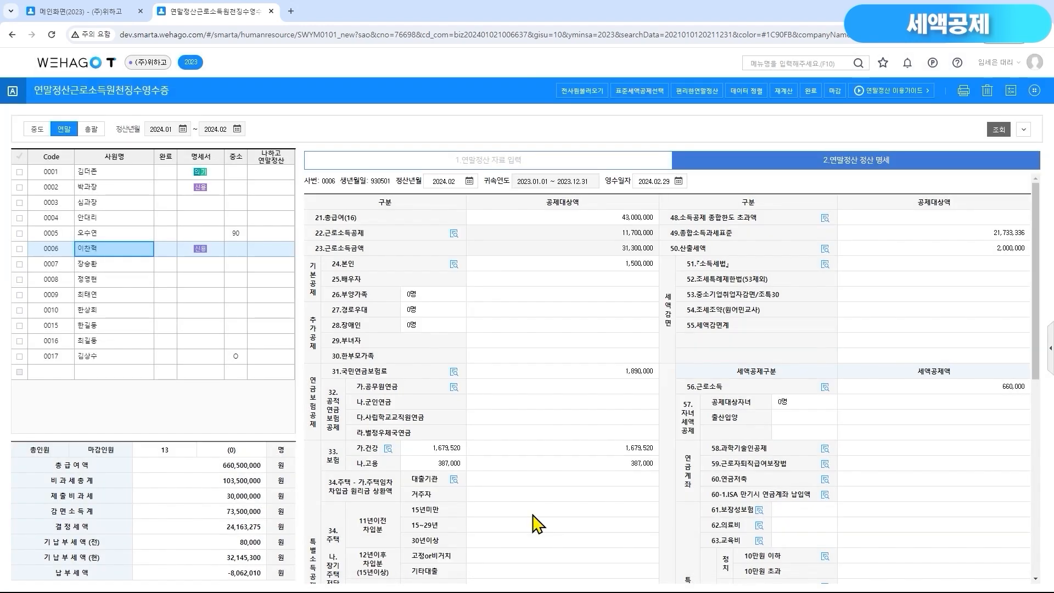
Check employee 0015's 공제대상자녀 credit, and examine the child's 자녀 mark and resident number in the 부양가족 data
click(113, 336)
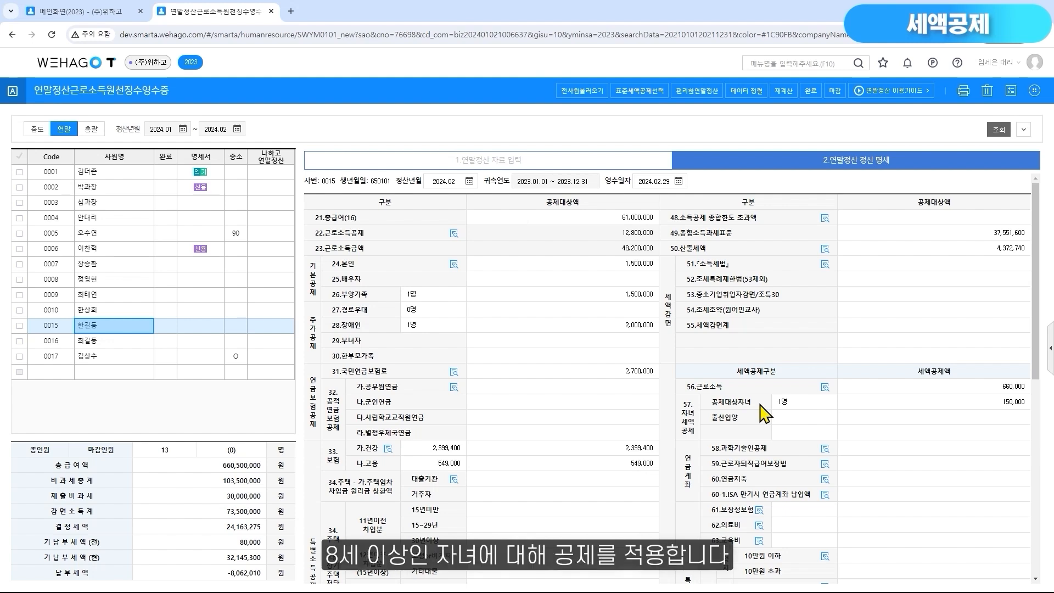
click(515, 164)
click(366, 245)
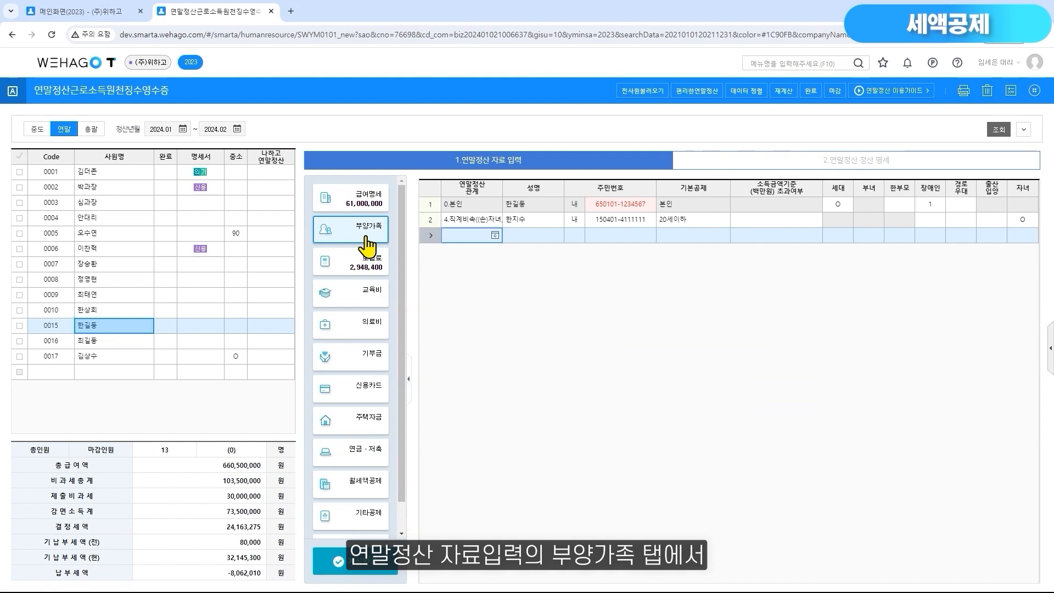
click(1032, 224)
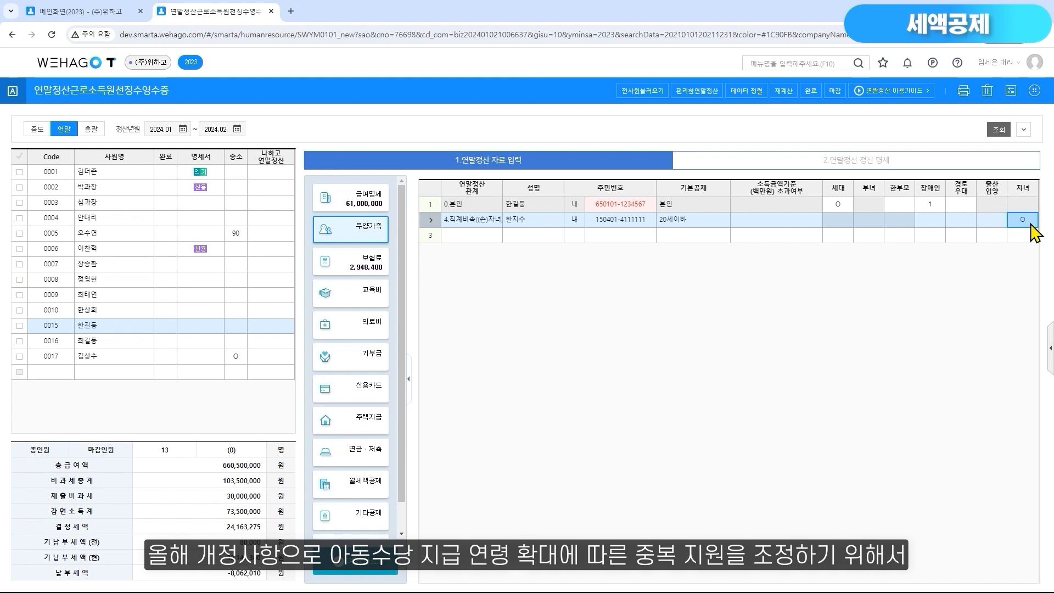
click(643, 221)
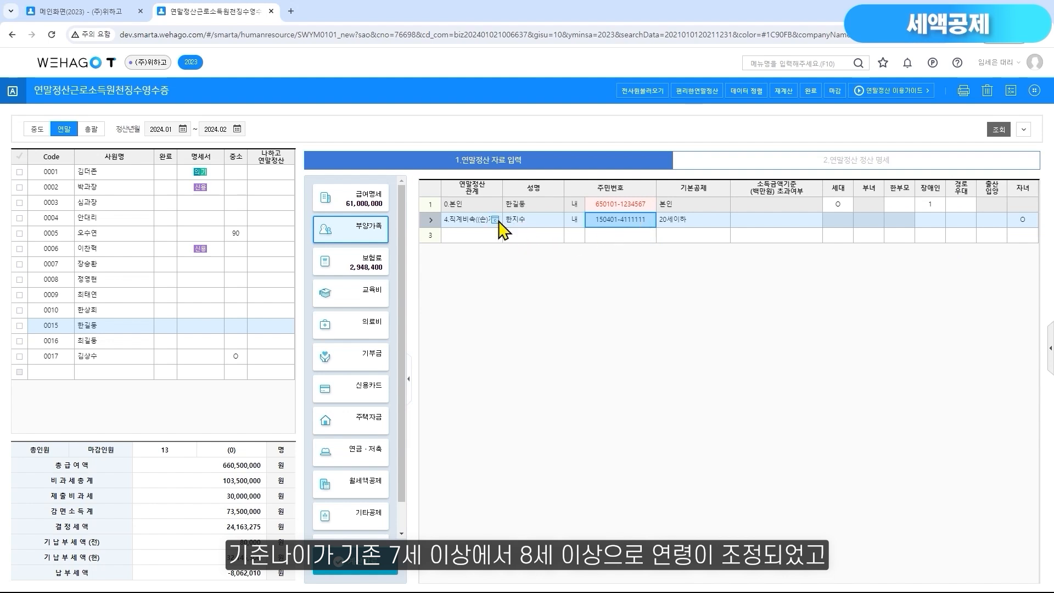
Review relation codes 5 and 4 for employee 0015's child without changing the code, and return to the 정산 명세
click(496, 220)
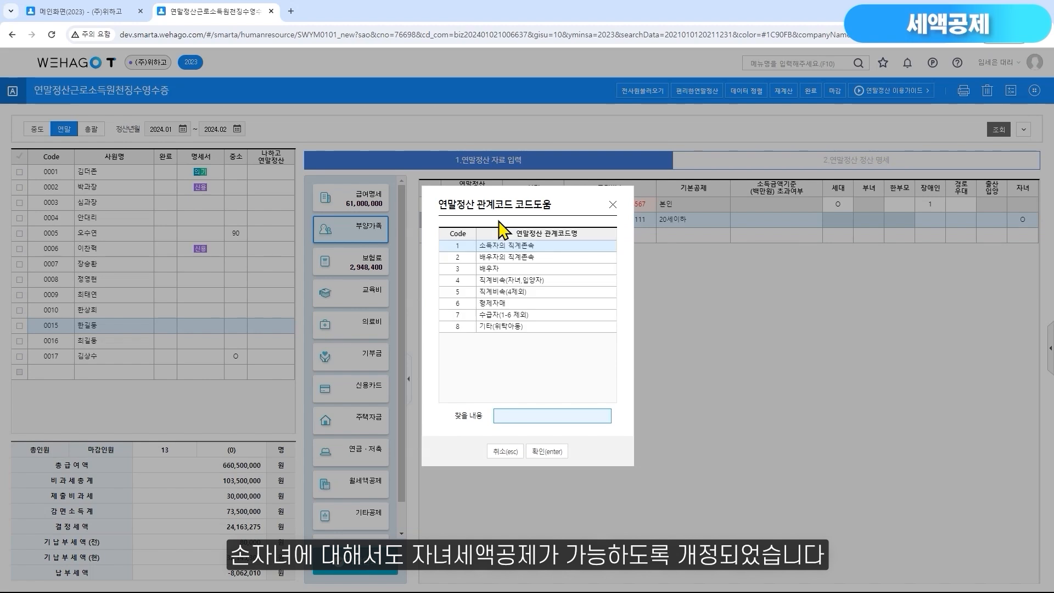
click(608, 292)
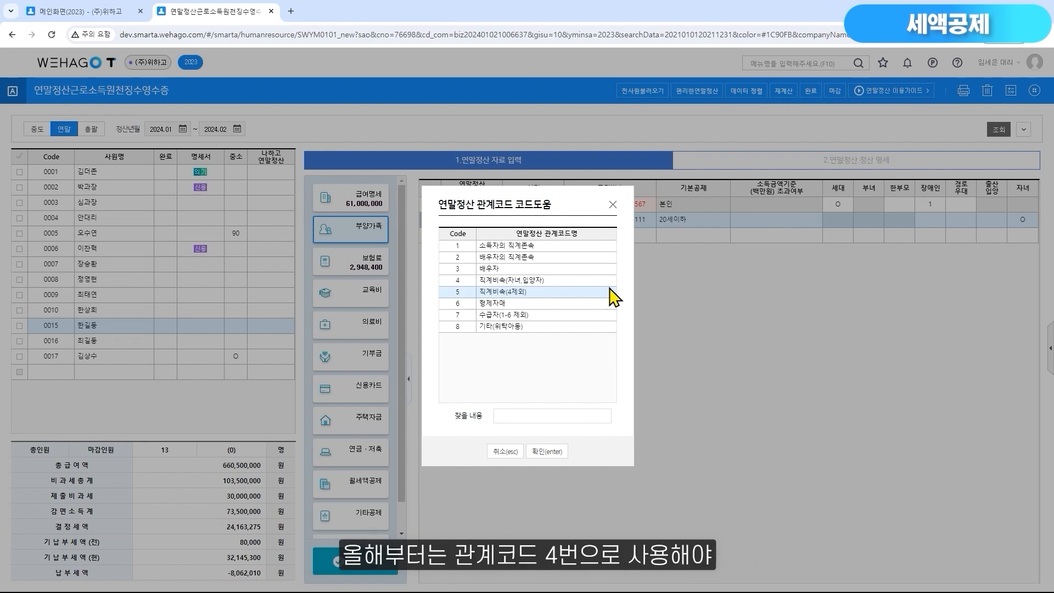
click(610, 282)
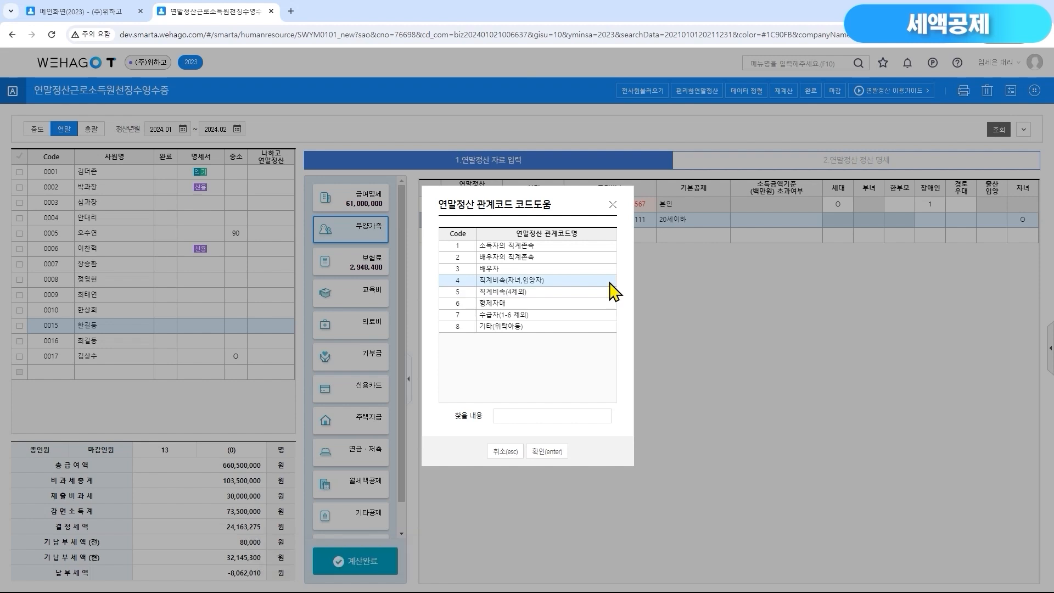
click(612, 206)
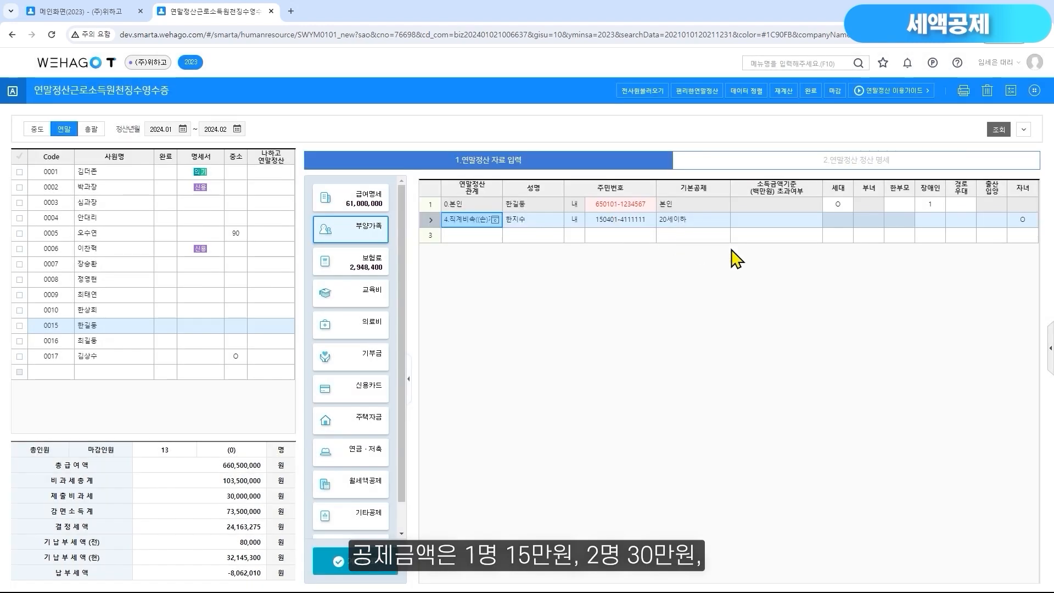
click(1024, 224)
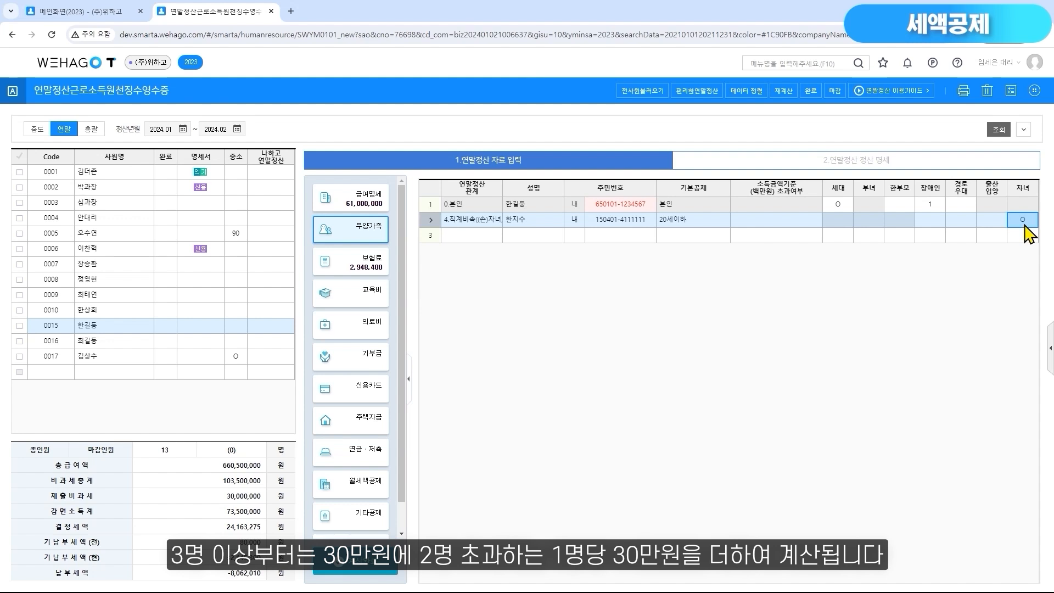
click(1009, 164)
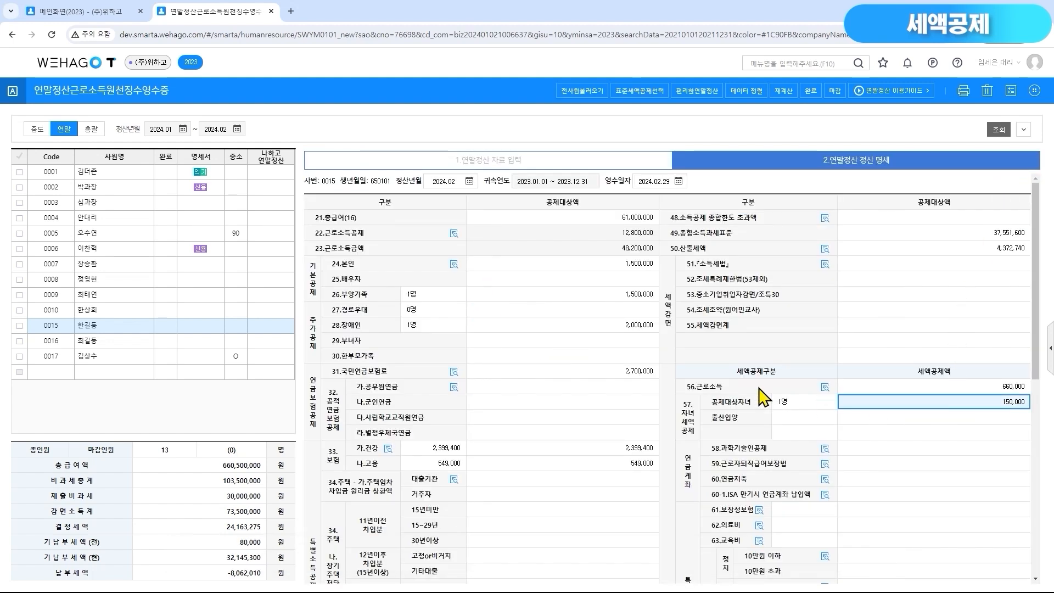
Check the 출산입양 child entry and credit amount in employee 0010's 정산 명세
click(120, 311)
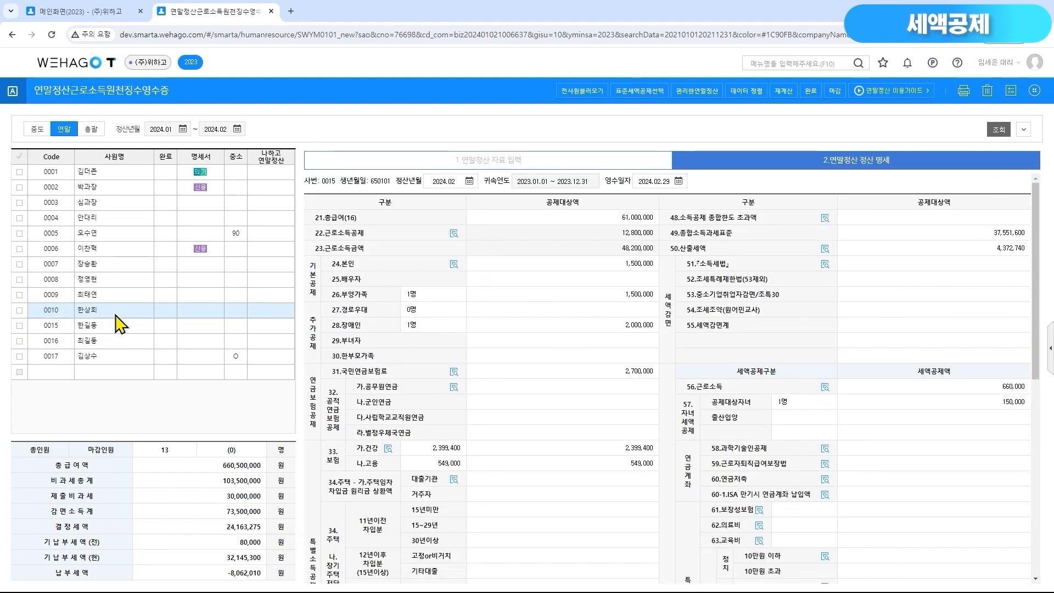
click(808, 422)
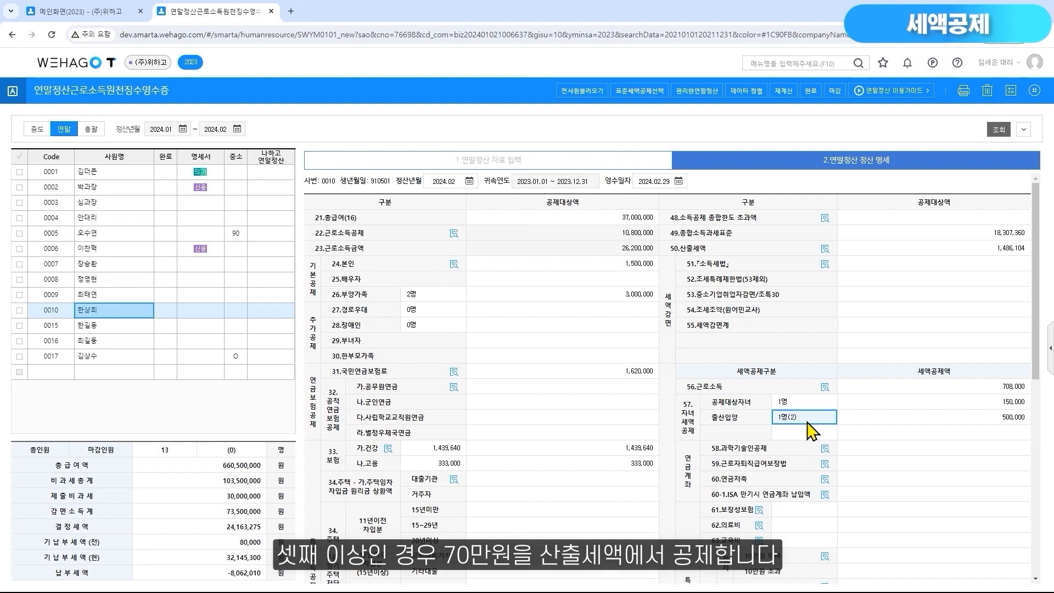
click(853, 421)
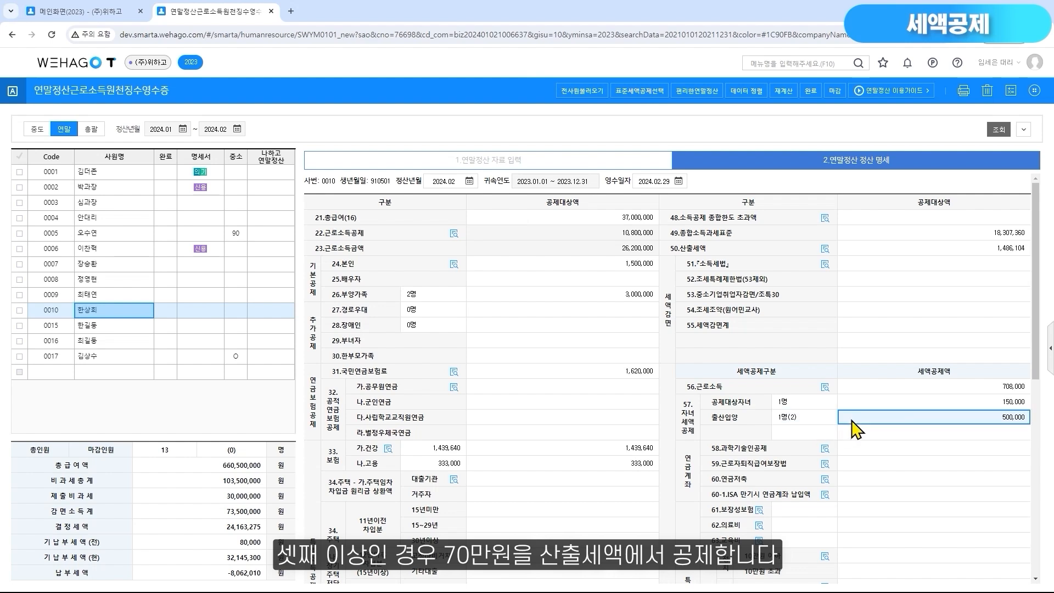
View the 출산입양 birth-order options for employee 0010's child in 부양가족, keeping 2.둘째, and recheck the credit in the 정산 명세
click(486, 164)
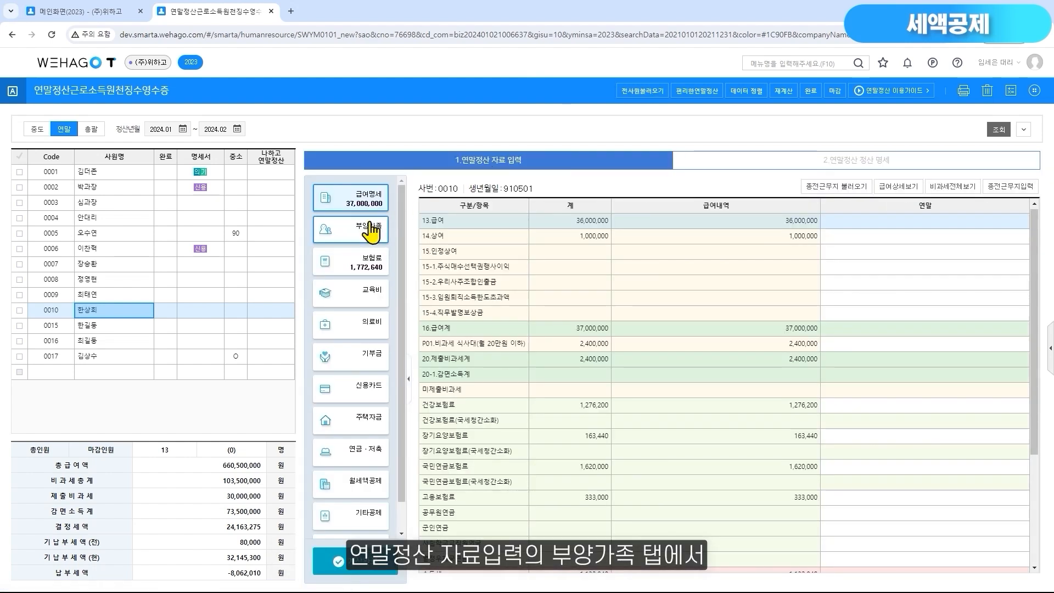
click(372, 233)
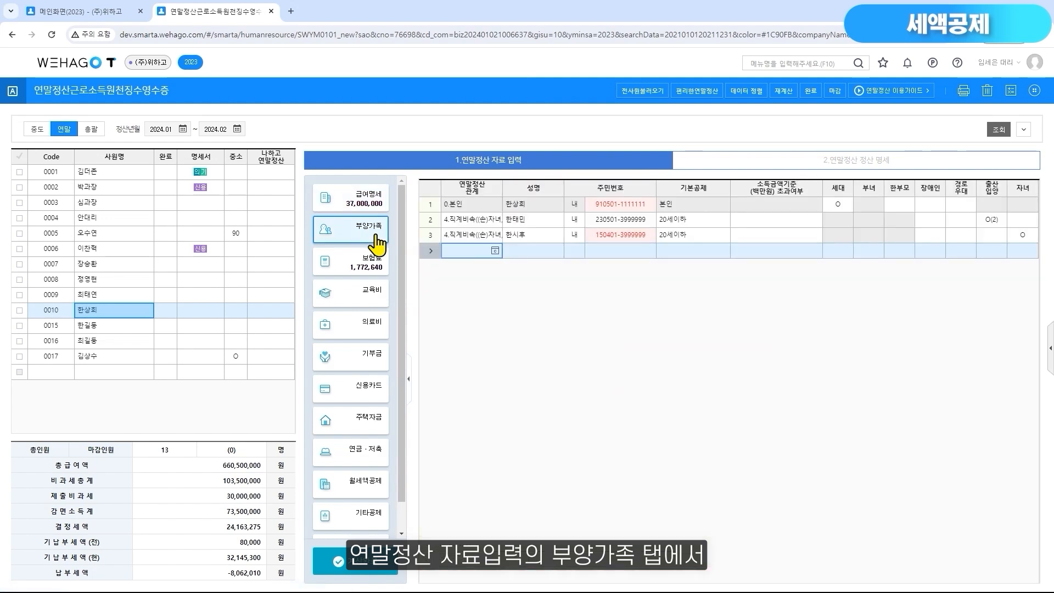
double_click(984, 219)
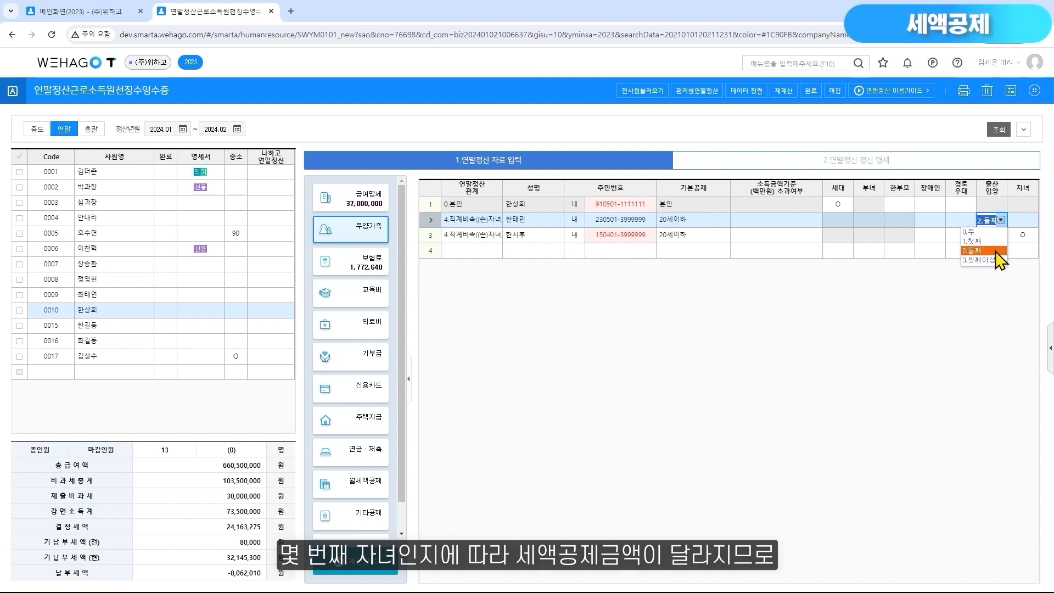
click(991, 232)
click(981, 163)
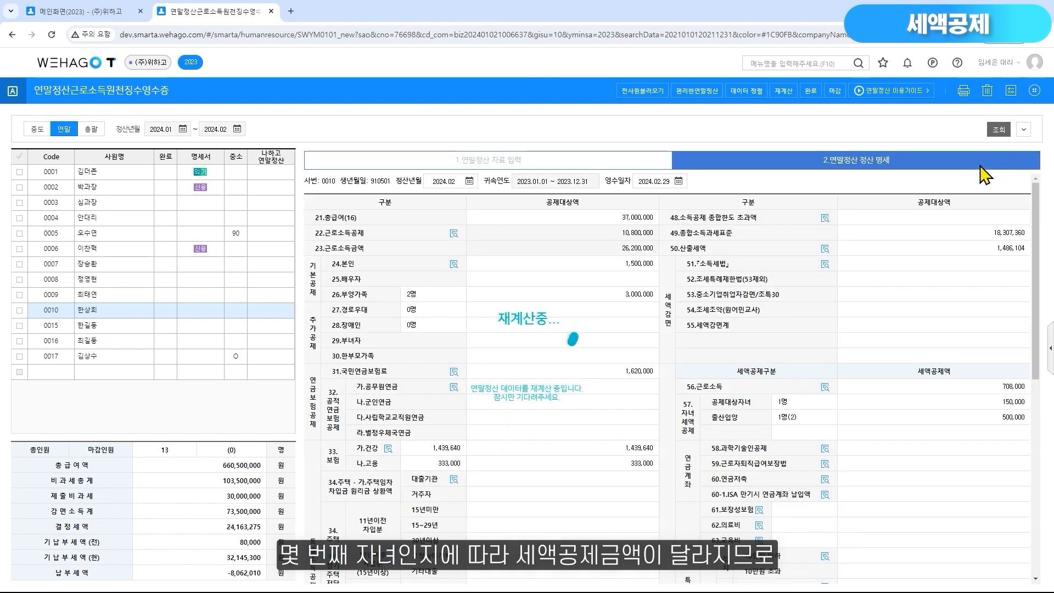
click(970, 418)
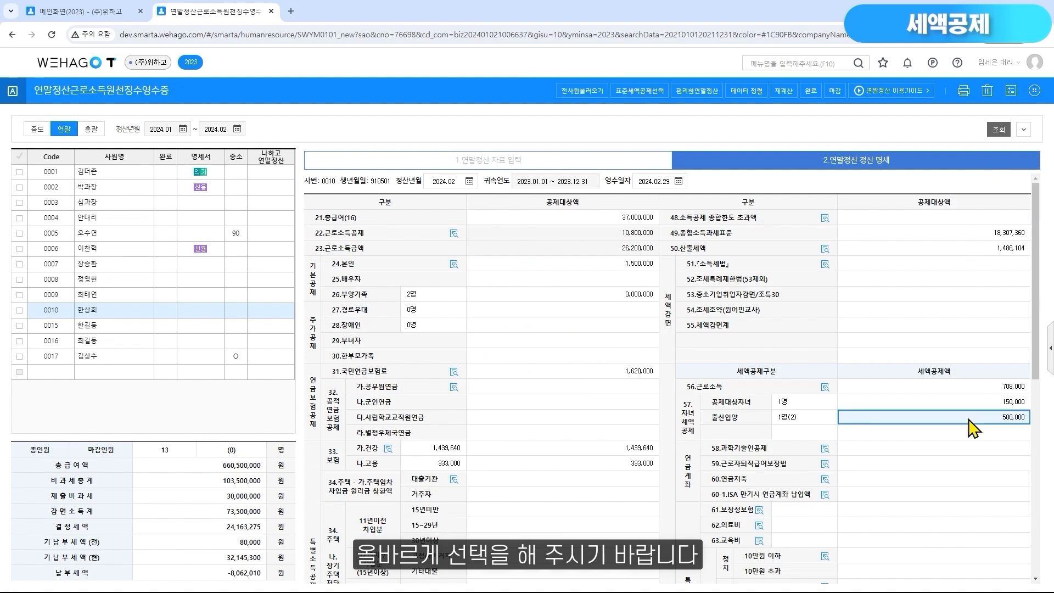
Review the 연금계좌 credit breakdown, limits and rates for employee 0003 from the 58.과학기술인공제 line
click(112, 203)
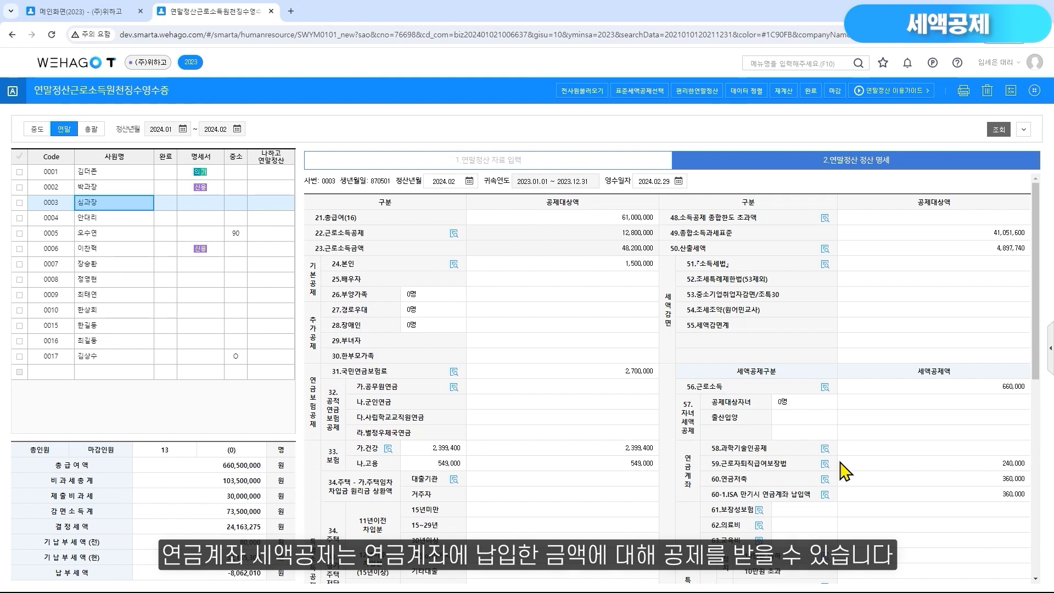
click(826, 454)
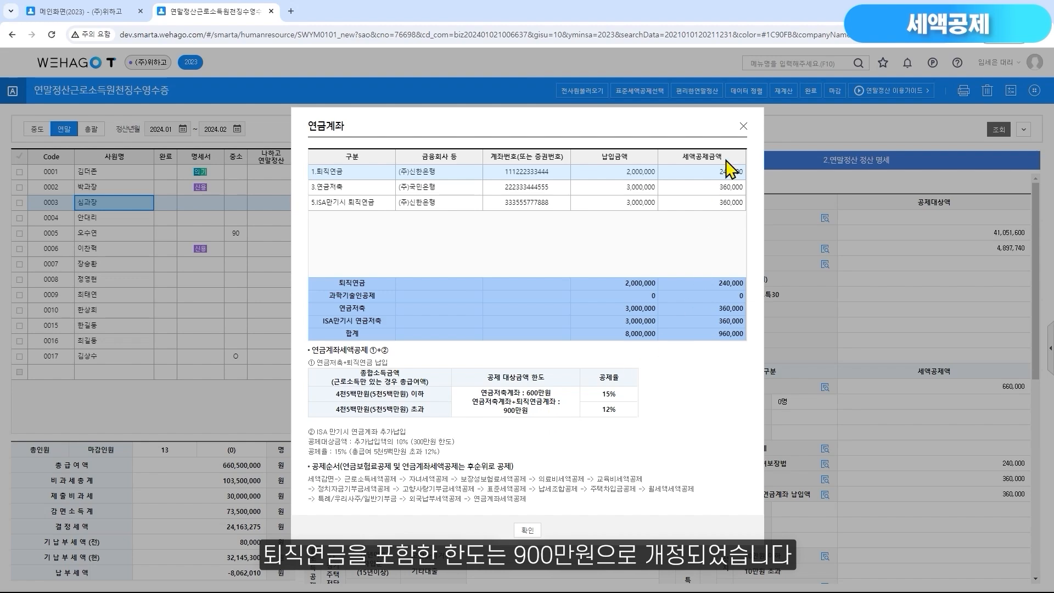
click(743, 128)
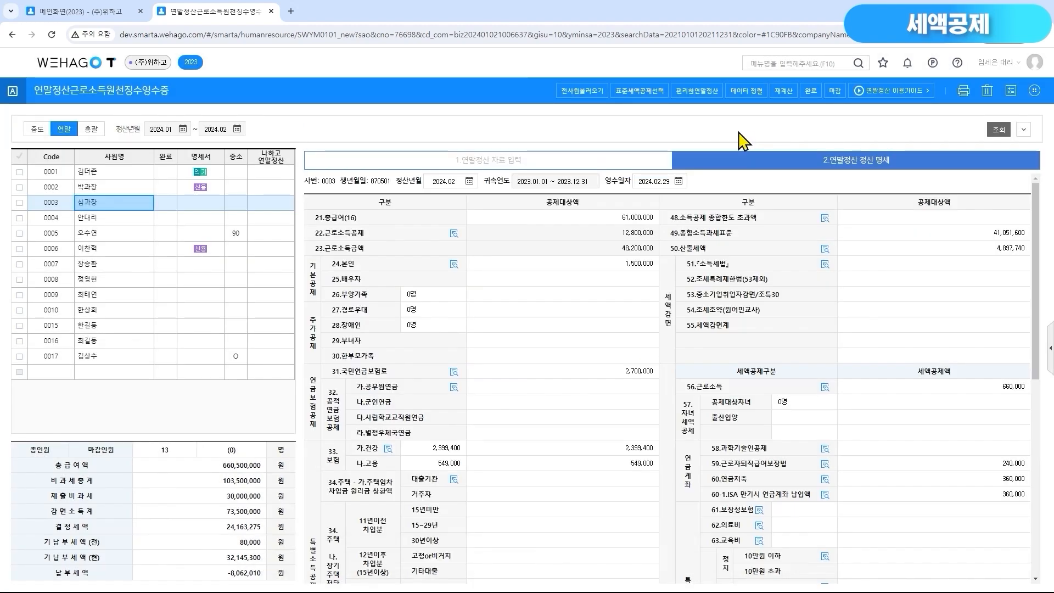
Check employee 0003's 1.퇴직연금 entry in the 연금·저축 data against 59.근로자퇴직급여보장법 in the 정산 명세
click(523, 165)
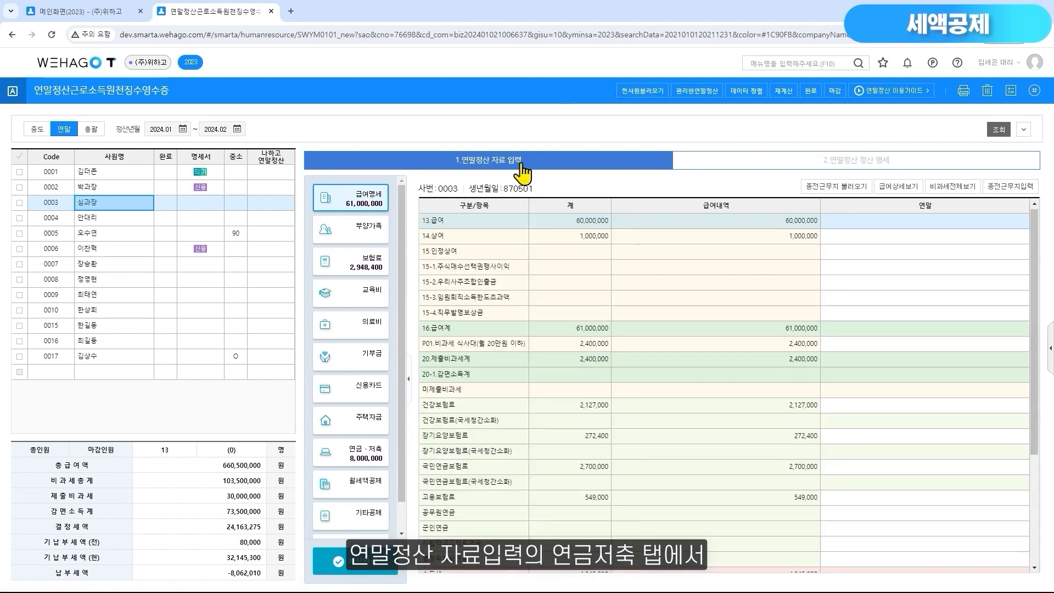
click(380, 458)
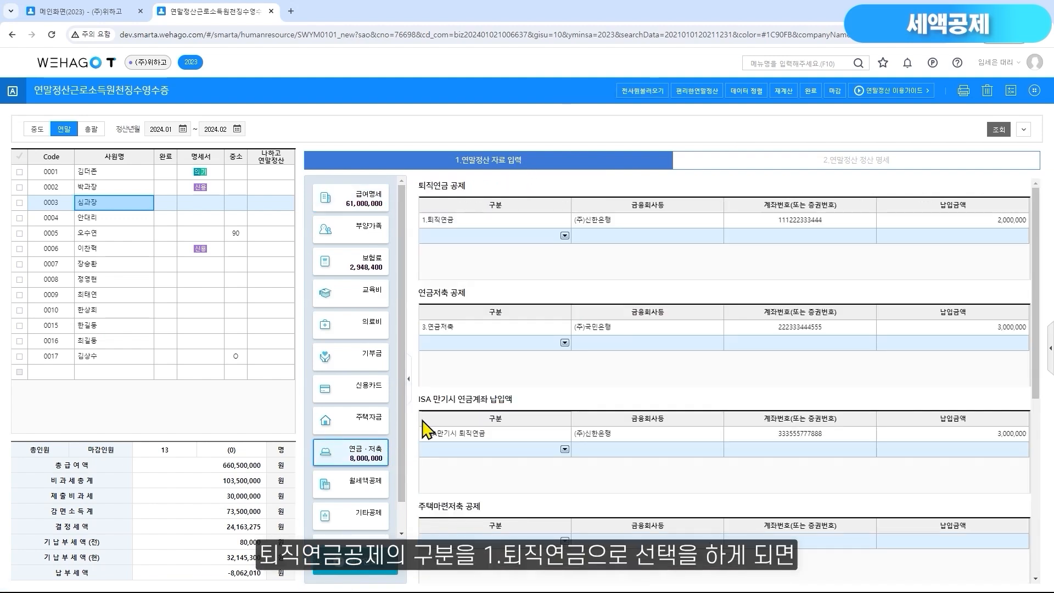
click(555, 222)
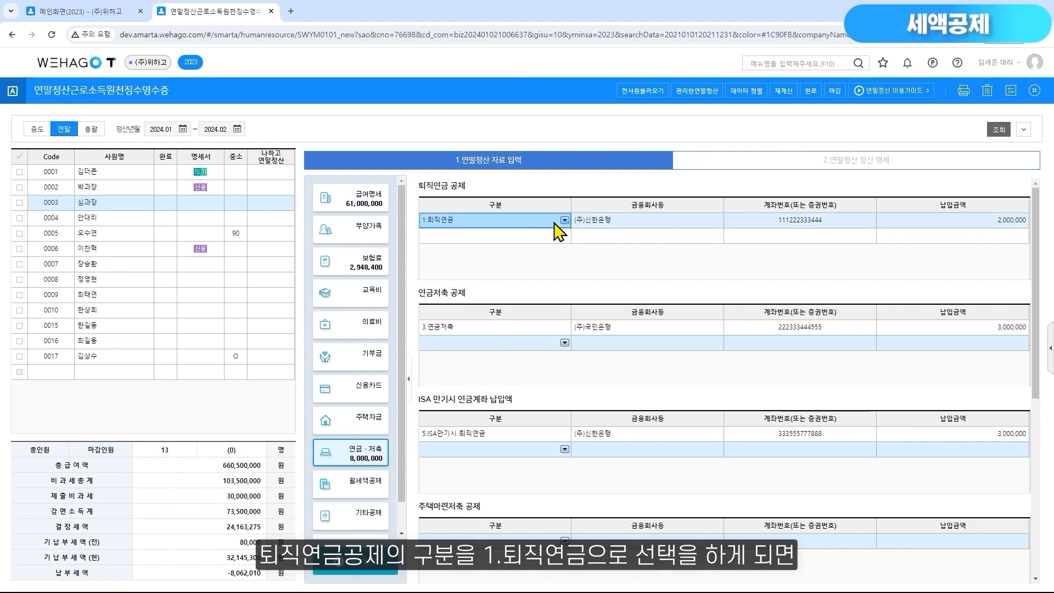
click(768, 167)
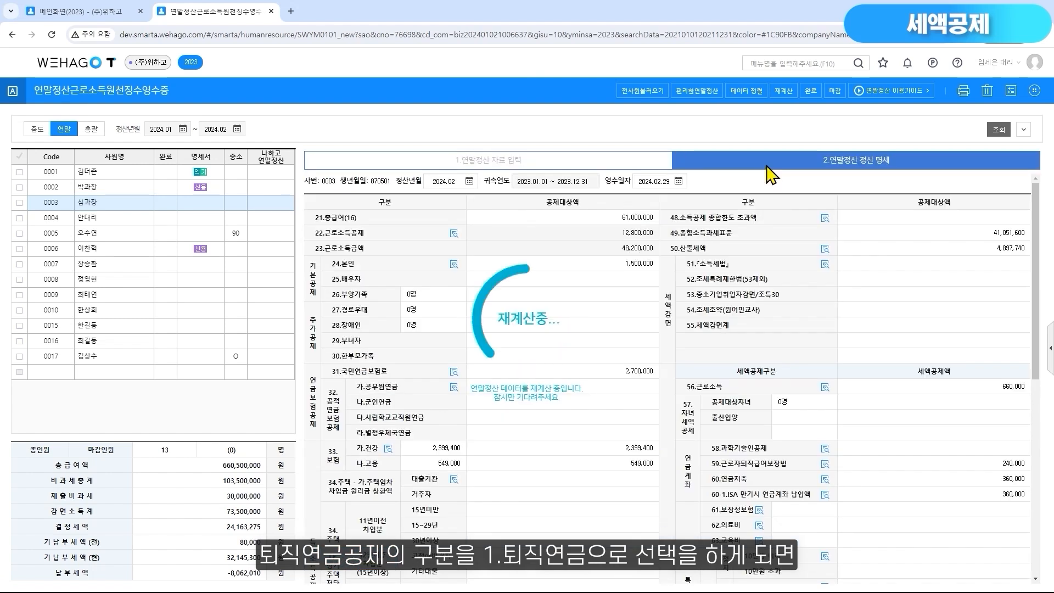
click(855, 466)
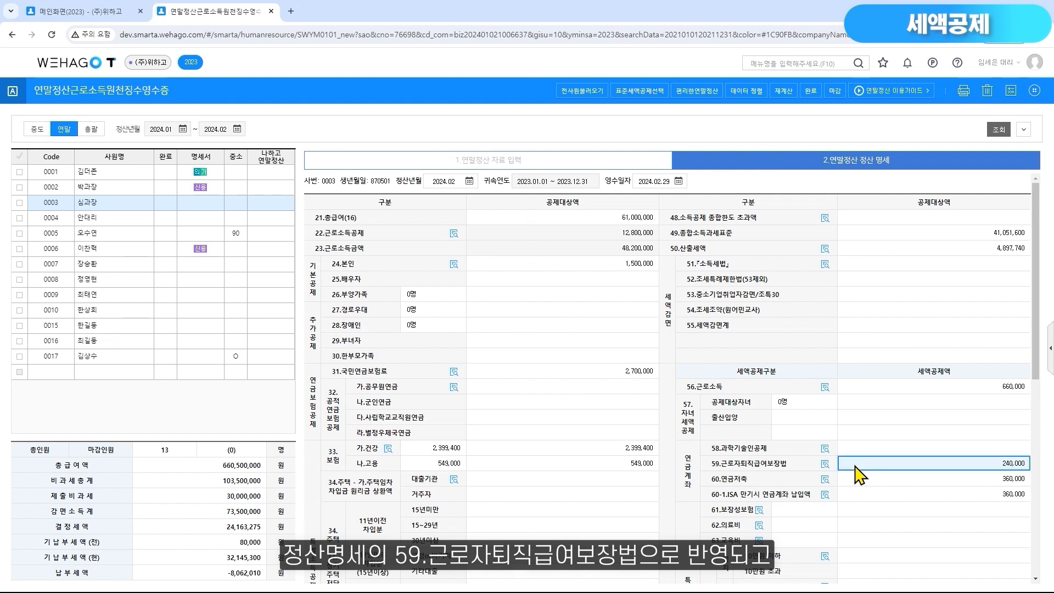
View the 2.과학기술인공제회 option for employee 0003's 퇴직연금 공제 type, and locate 58.과학기술인공제 in the 정산 명세
click(587, 163)
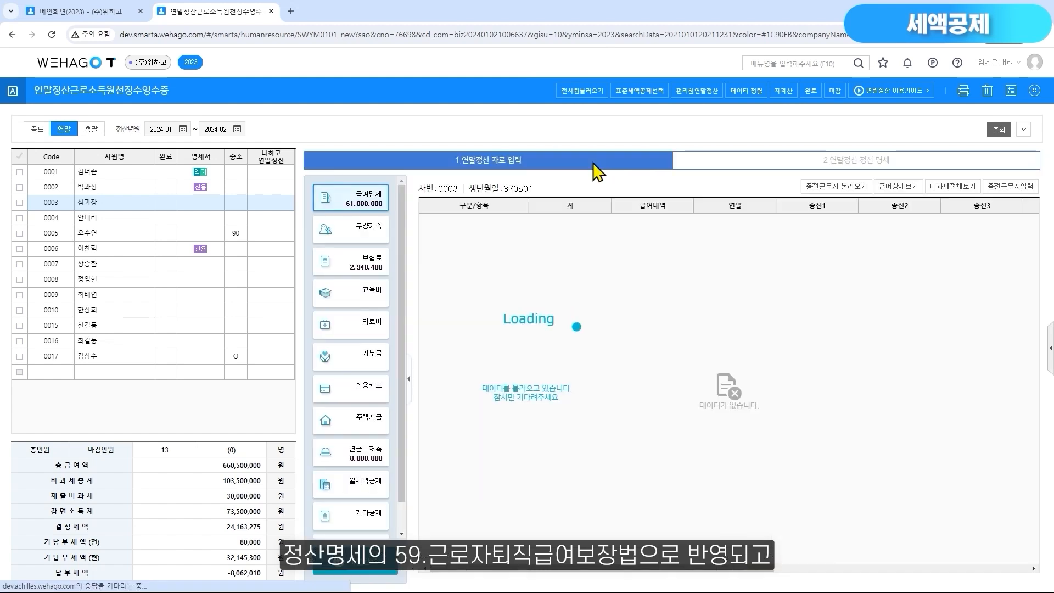
click(375, 460)
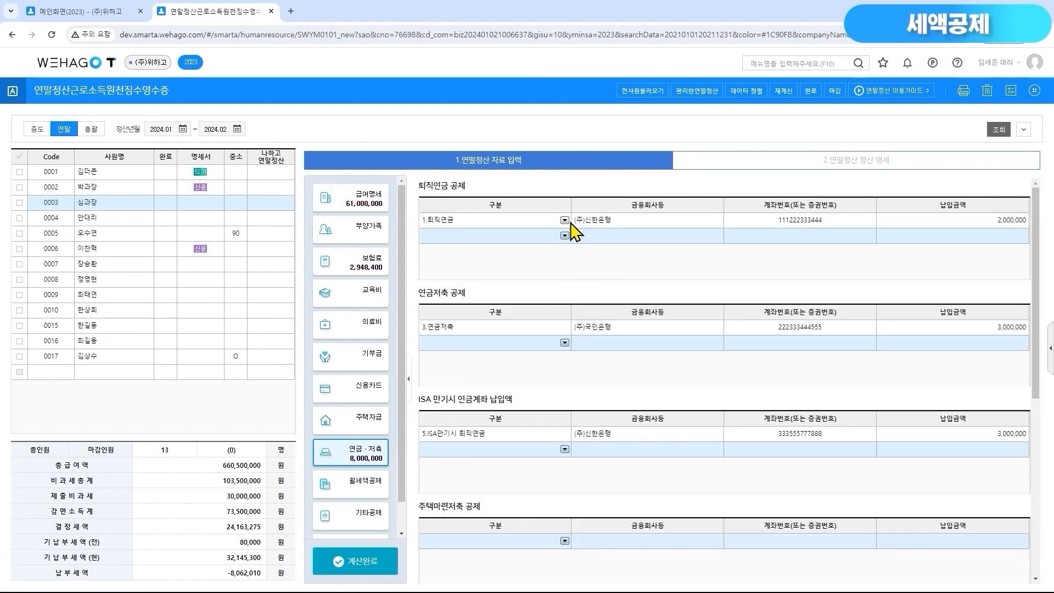
click(543, 223)
click(564, 221)
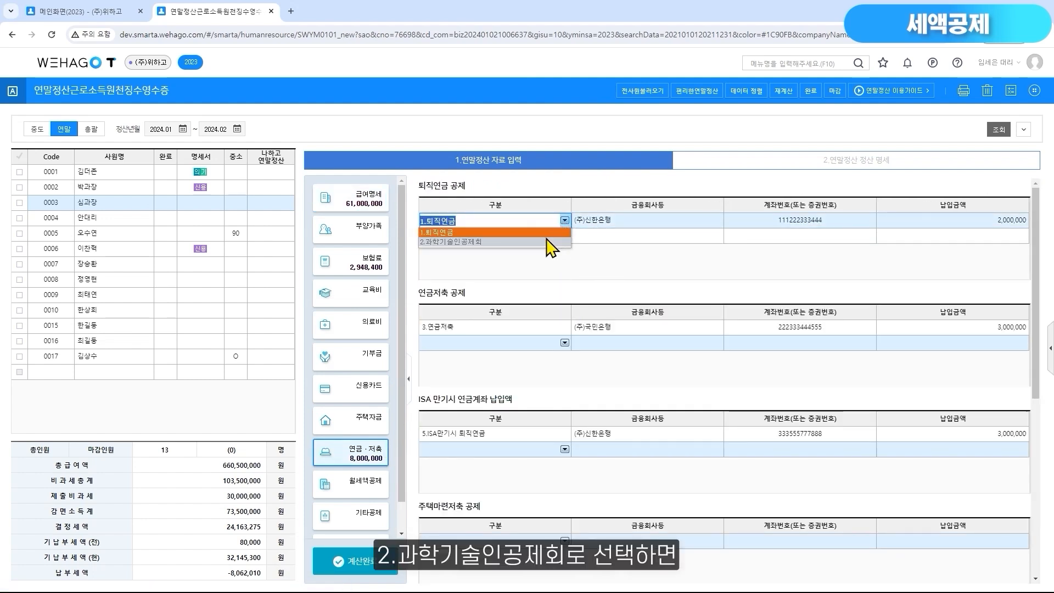
click(749, 165)
click(866, 450)
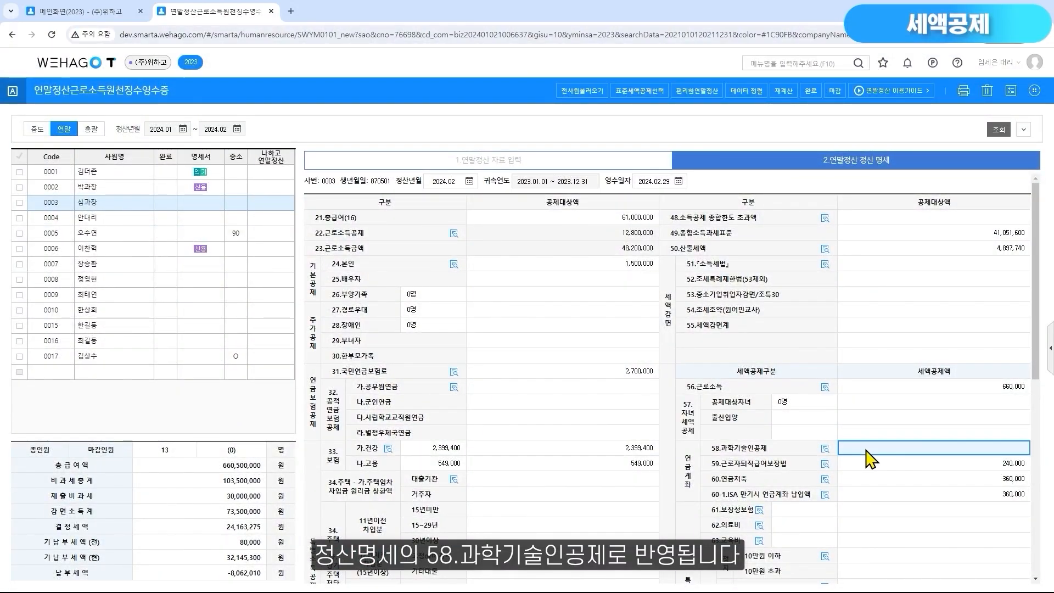
Check employee 0003's 연금저축 공제 type options, keeping 3.연금저축, and locate the 60.연금저축 credit in the 정산 명세
click(577, 164)
click(379, 458)
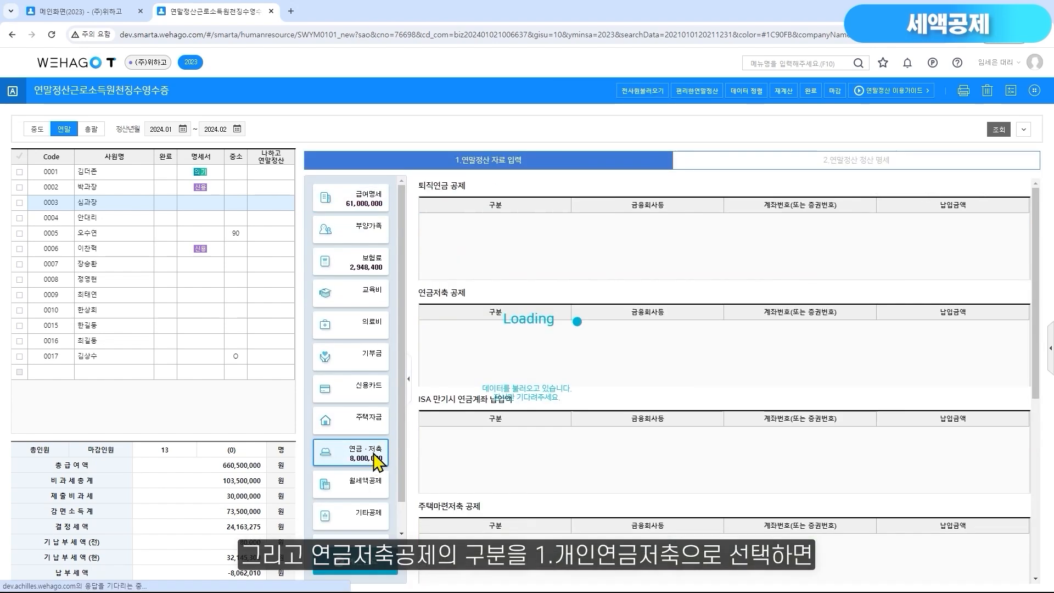
click(526, 328)
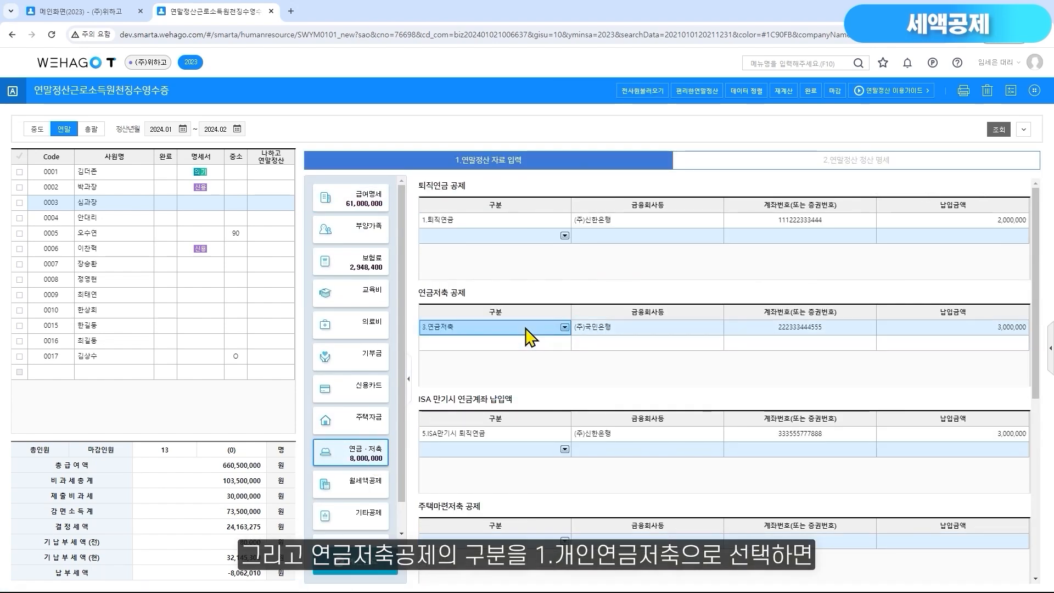
click(564, 328)
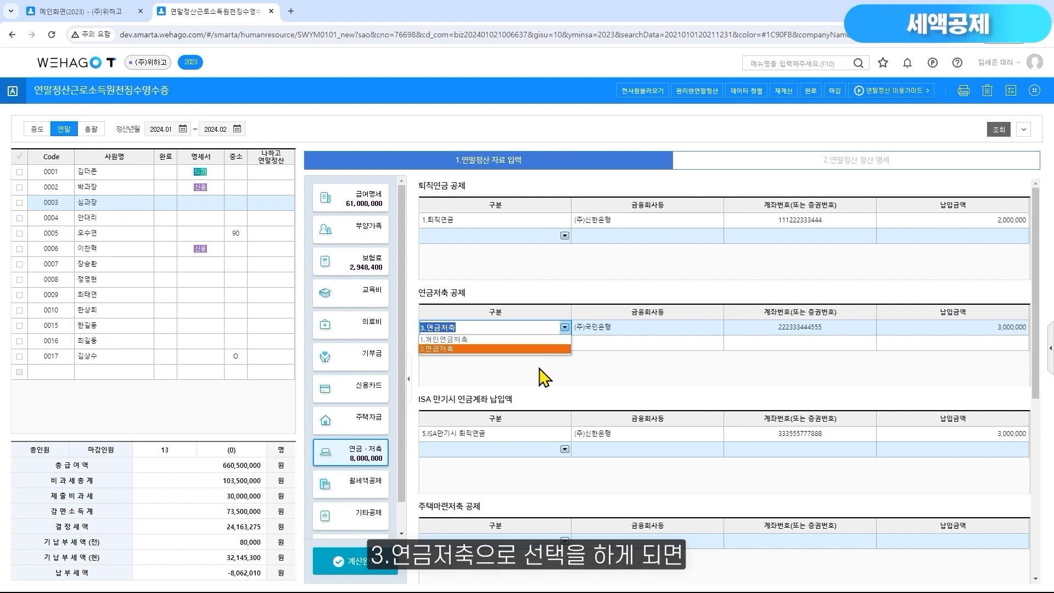
click(550, 350)
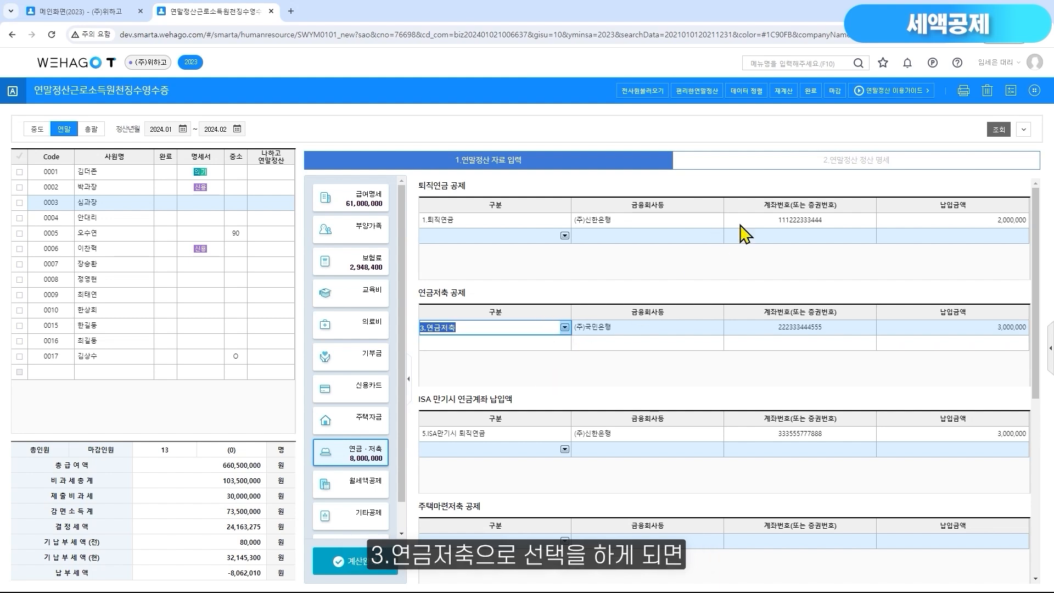
click(791, 162)
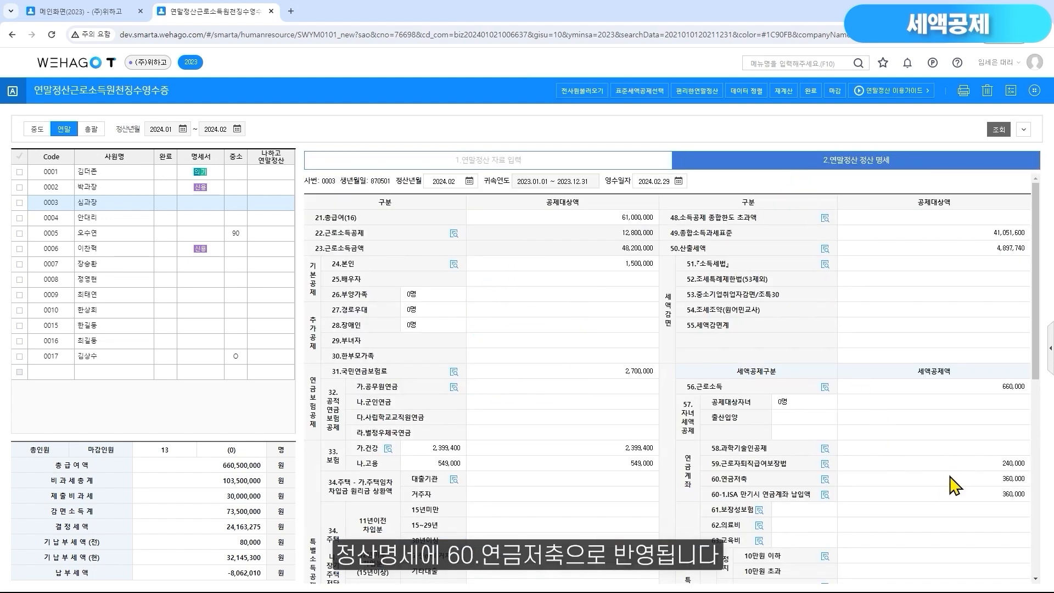
click(927, 484)
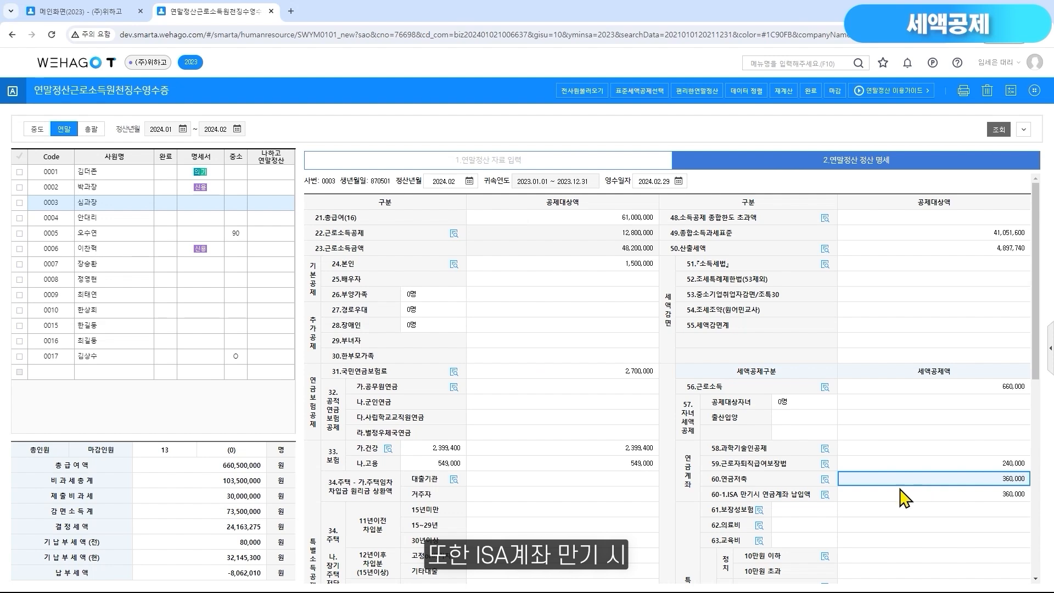
Review the 연금계좌 payments and tax credit amounts for employee 0003 from the 60-1.ISA 만기시 연금계좌 납입액 line
click(824, 495)
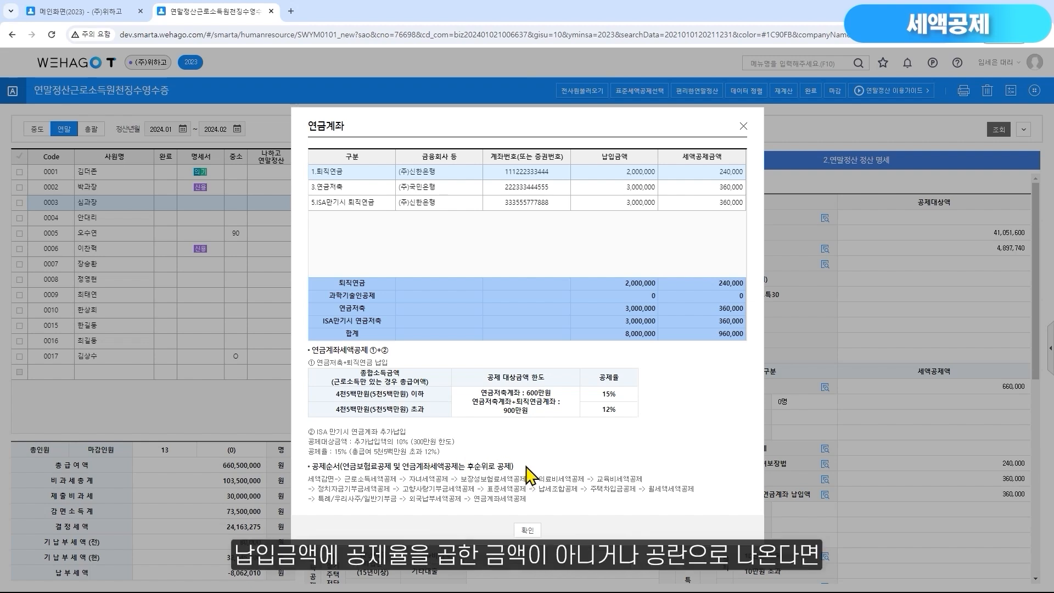
click(707, 175)
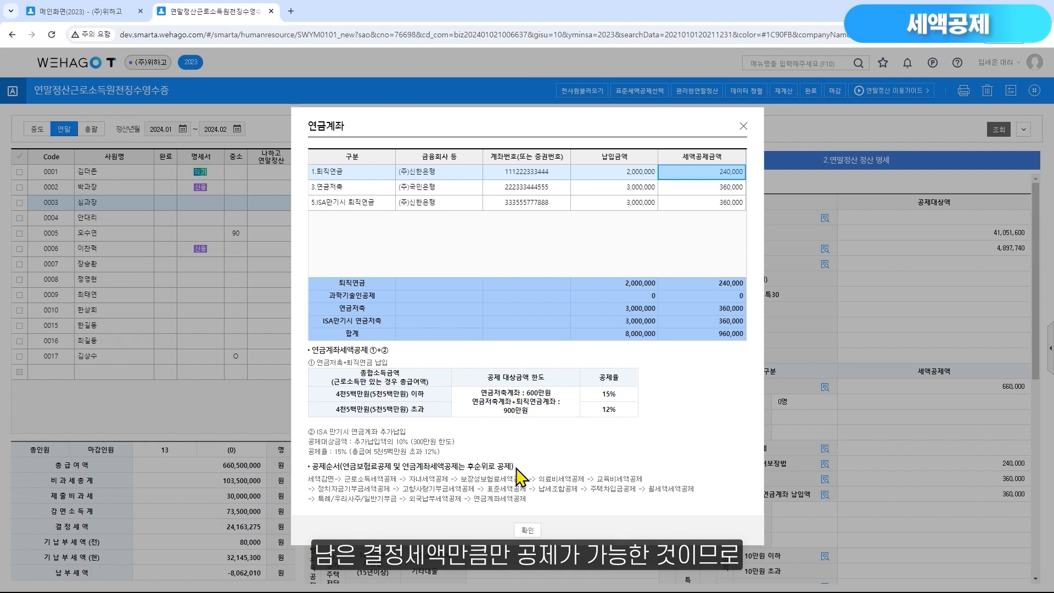
click(532, 530)
Review the 61.보장성보험 credit breakdown, limits and rates for employee 0001
click(123, 177)
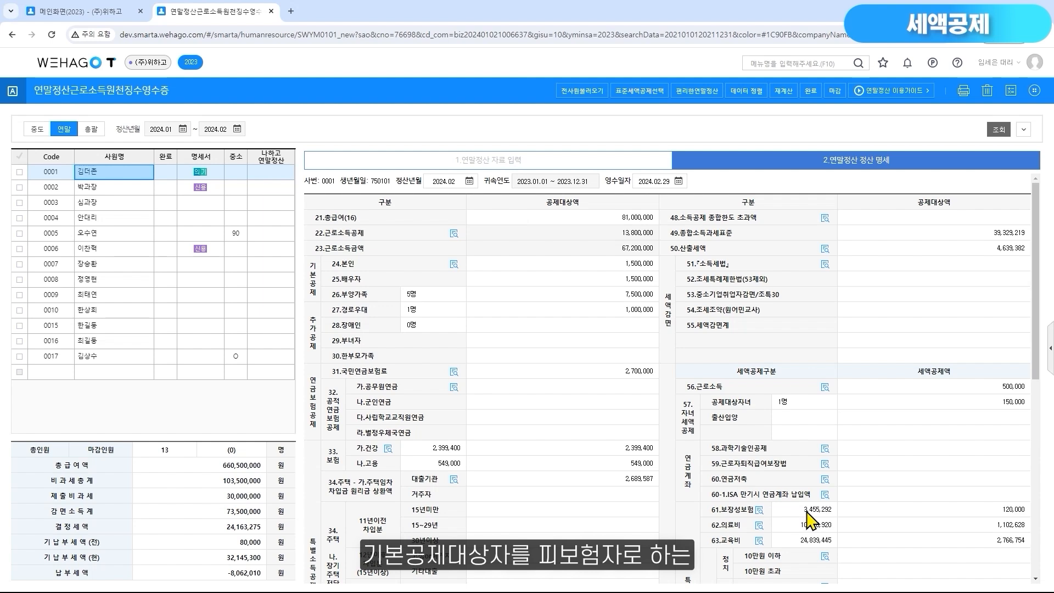
click(759, 510)
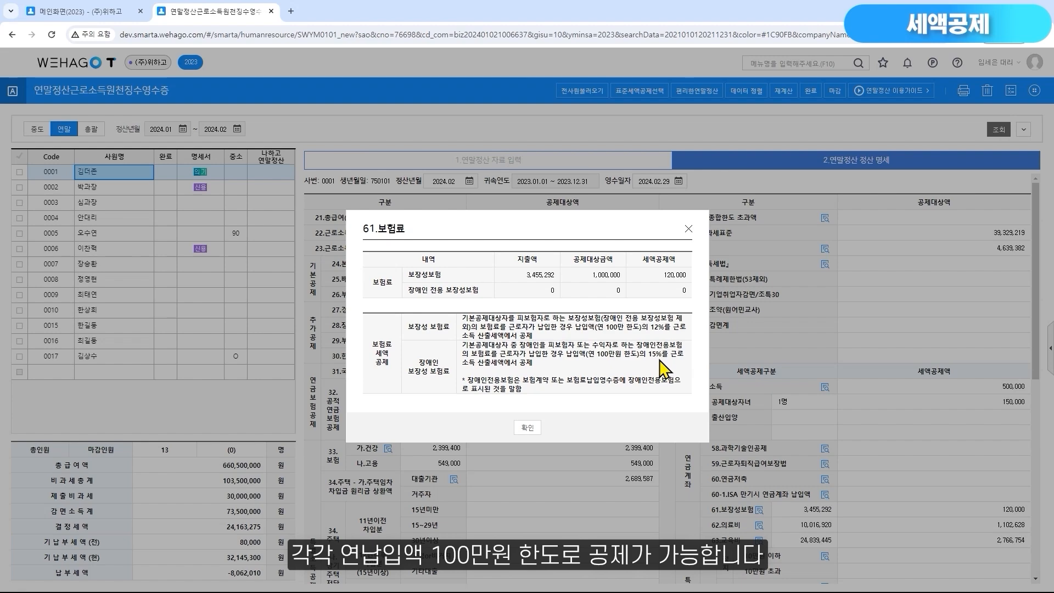
click(526, 427)
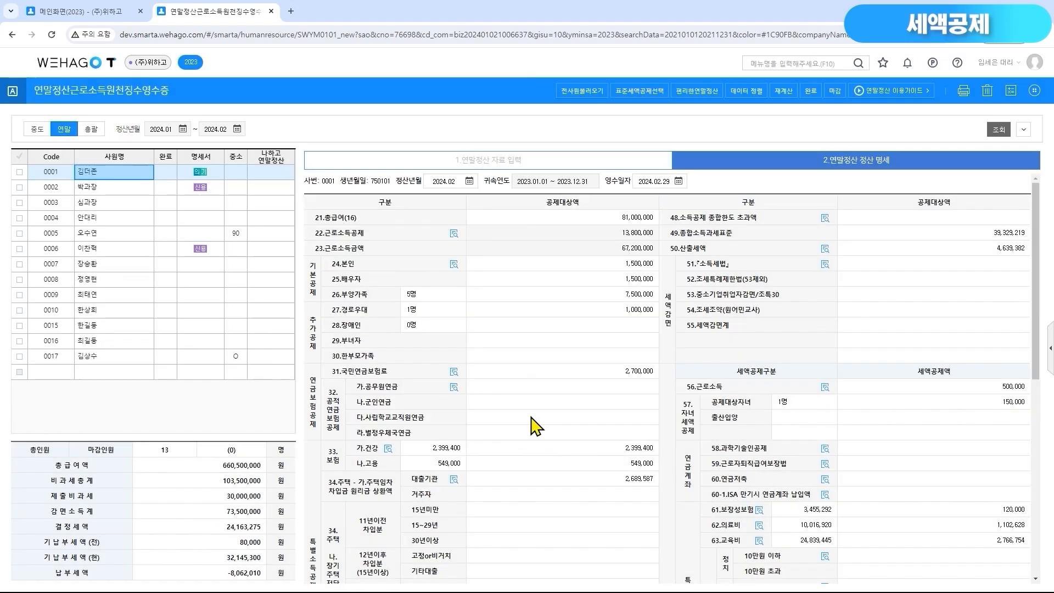
Check employee 0001's 일반보장성 and 장애인전용 amounts in the 보험료 data against 61.보장성보험 in the 정산 명세
click(510, 175)
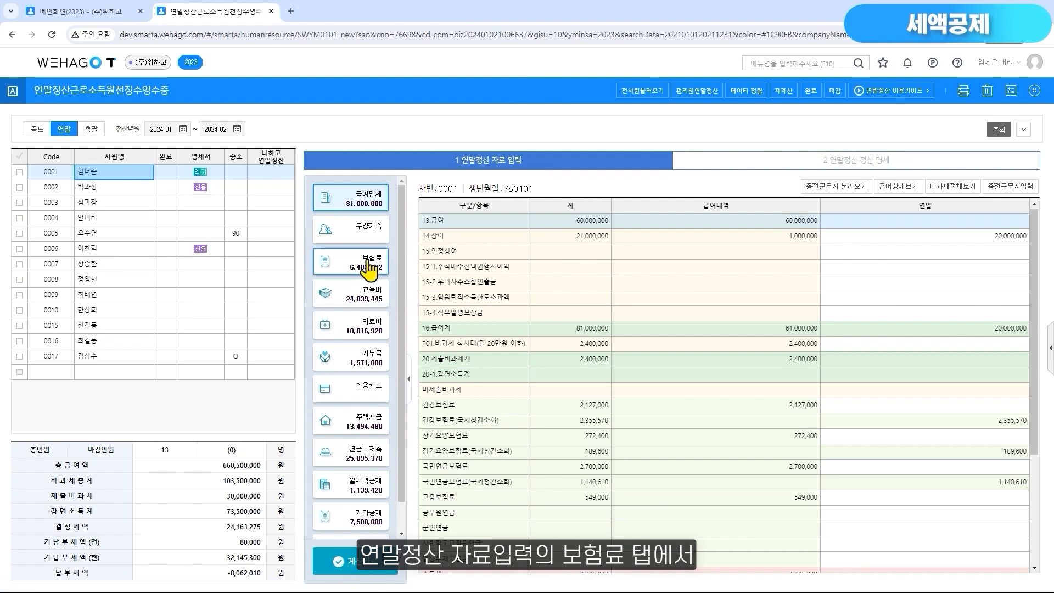
click(367, 264)
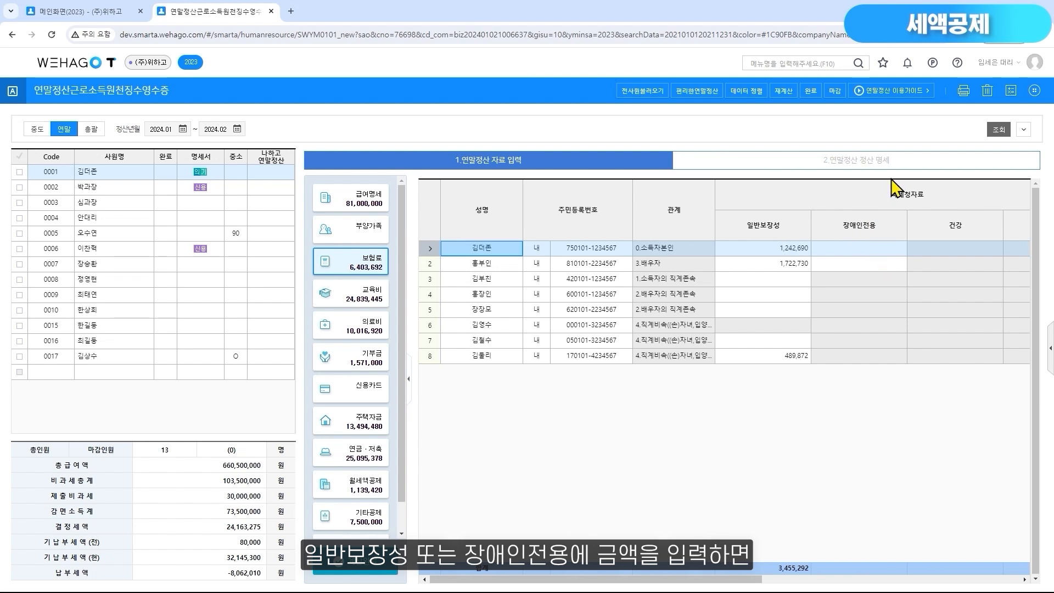
click(891, 162)
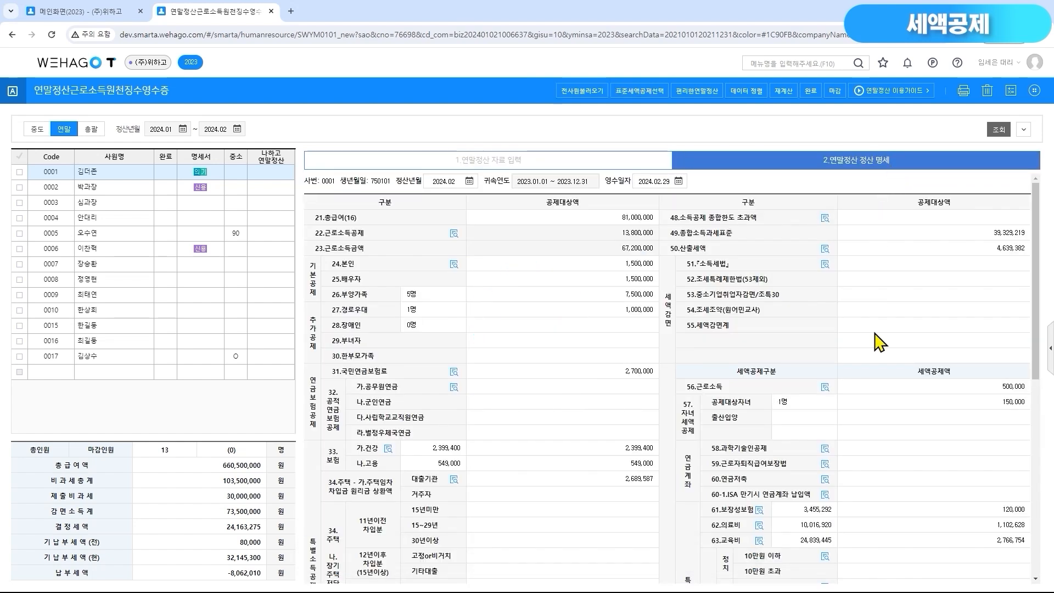
click(816, 514)
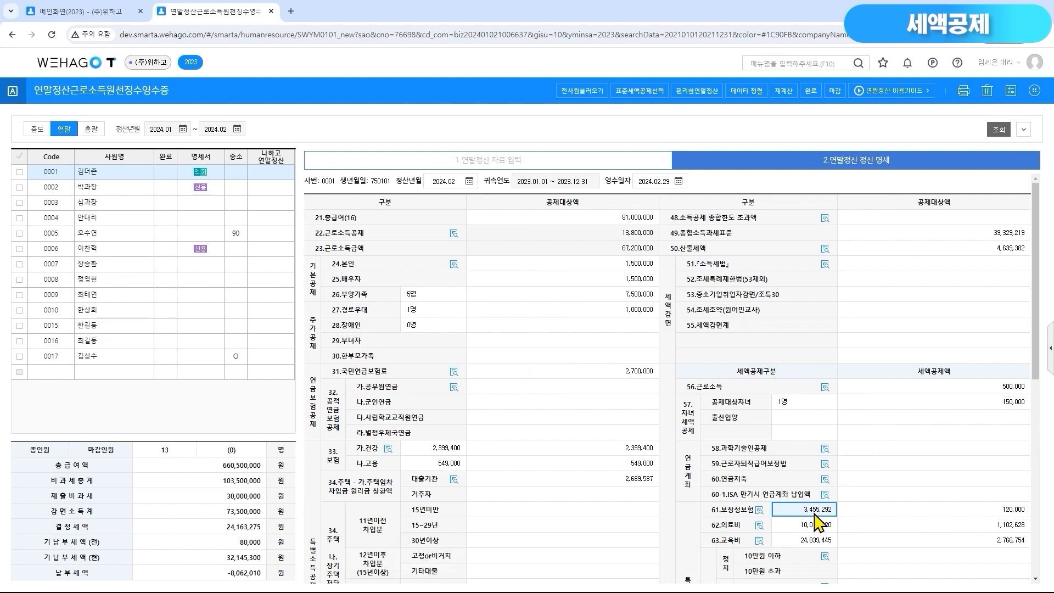
Review the 62.의료비 credit breakdown, limits and rates for employee 0001
click(791, 526)
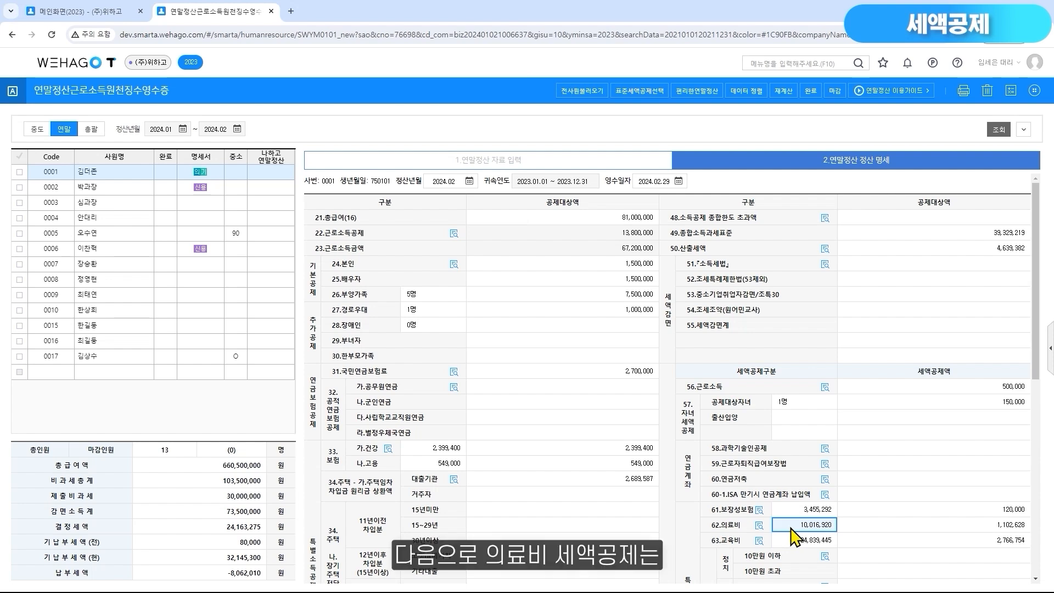
click(760, 526)
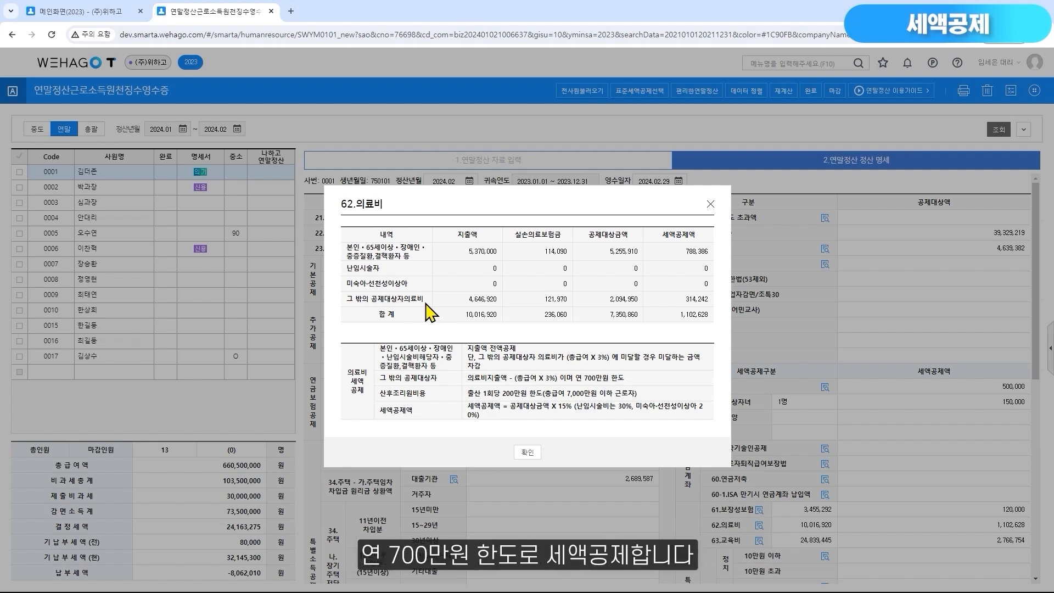
click(537, 454)
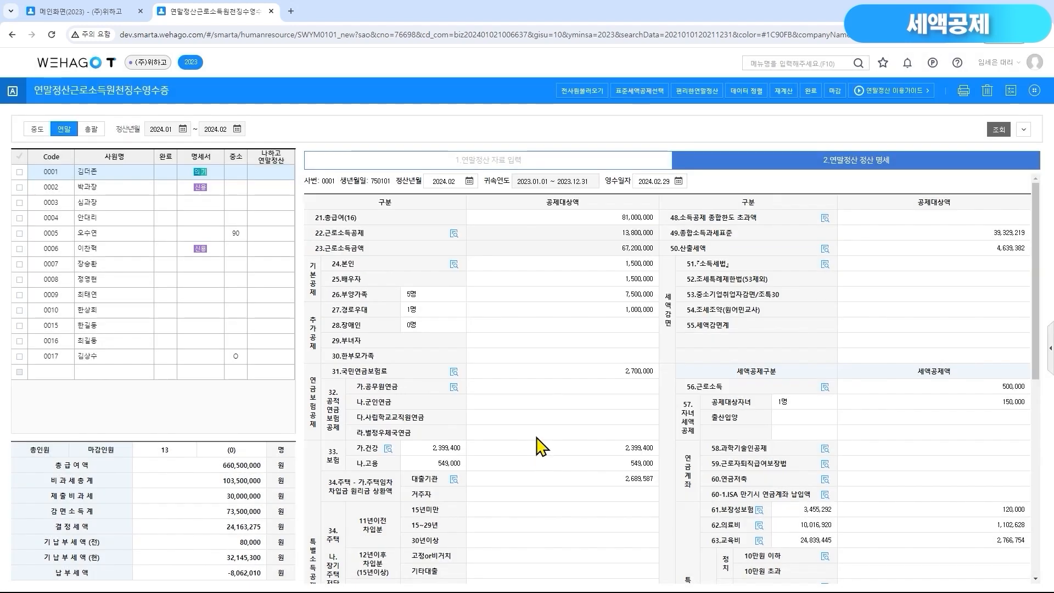
Examine the 상호, 사업자번호, 의료증빙코드 and 금액 fields of employee 0001's own row in the 의료비 data
click(523, 165)
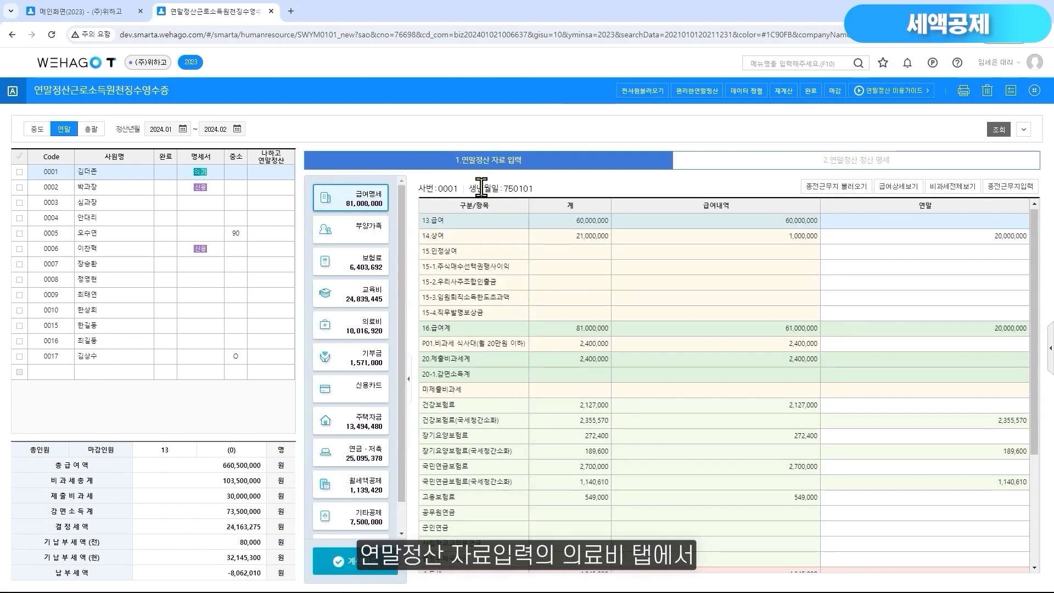
click(361, 333)
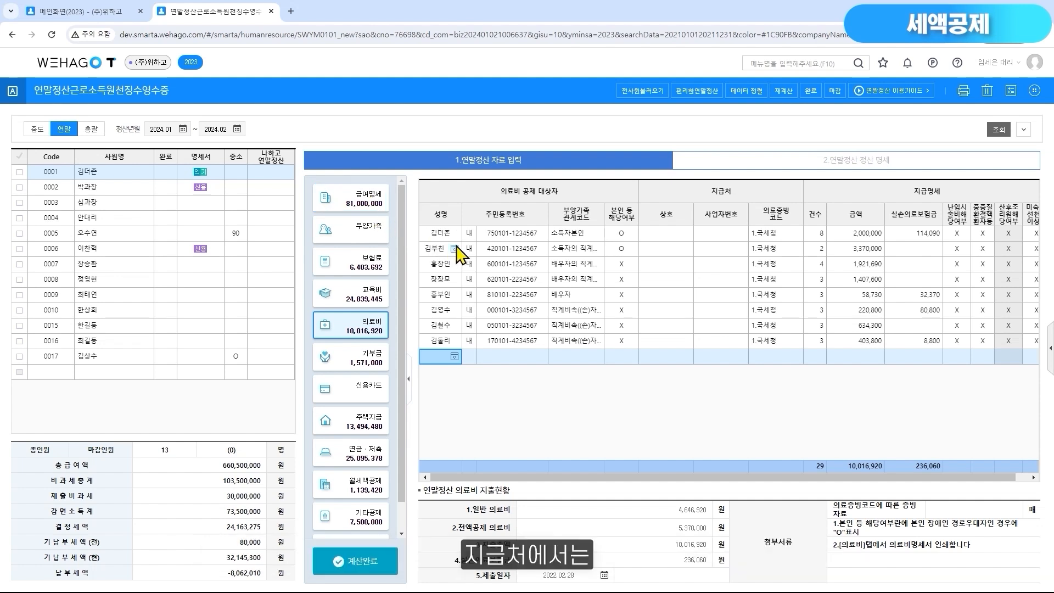
click(777, 238)
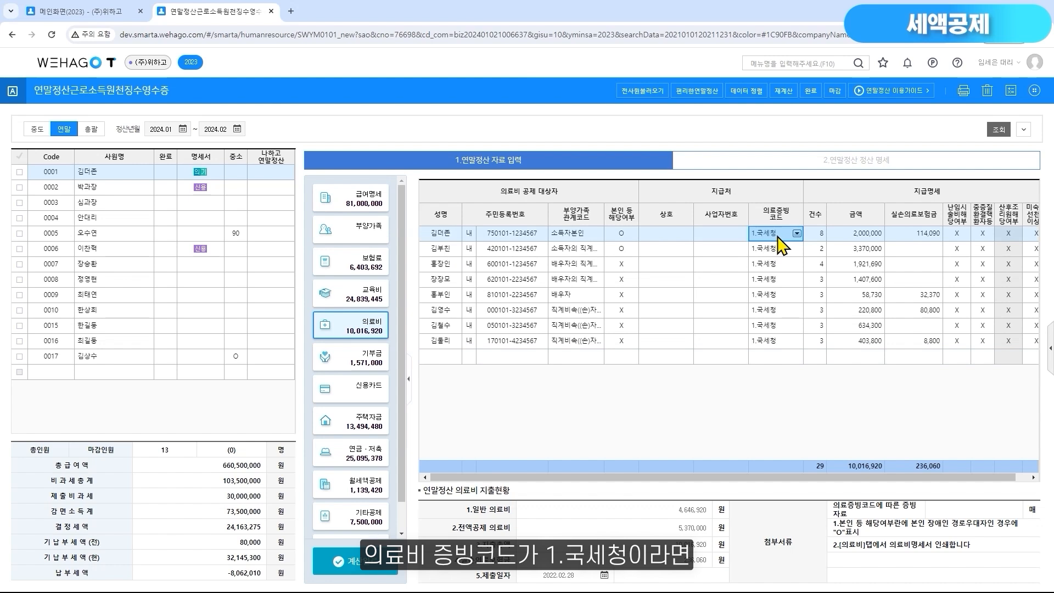
click(727, 240)
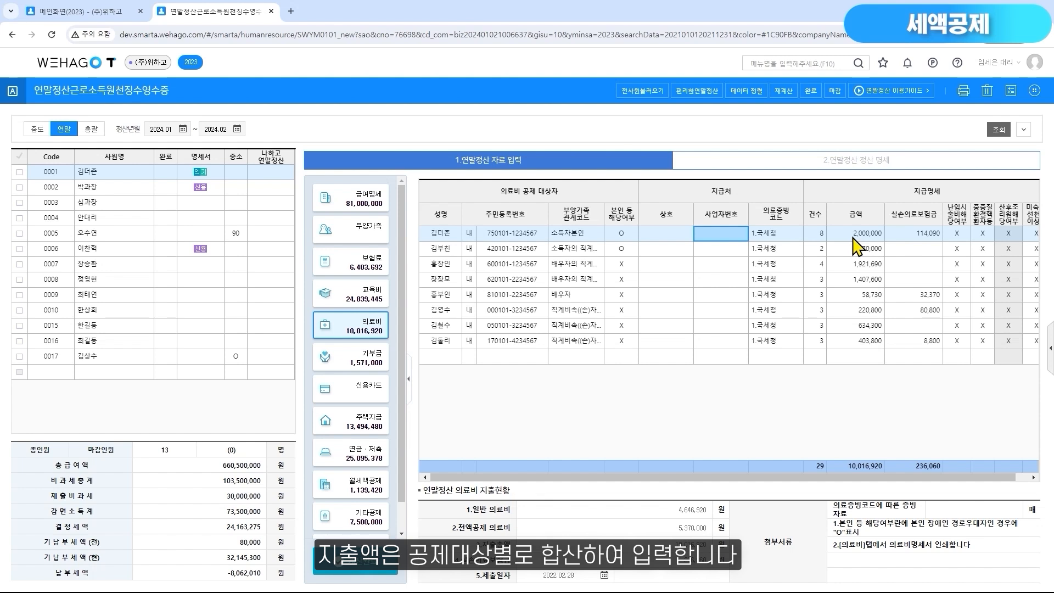
click(777, 238)
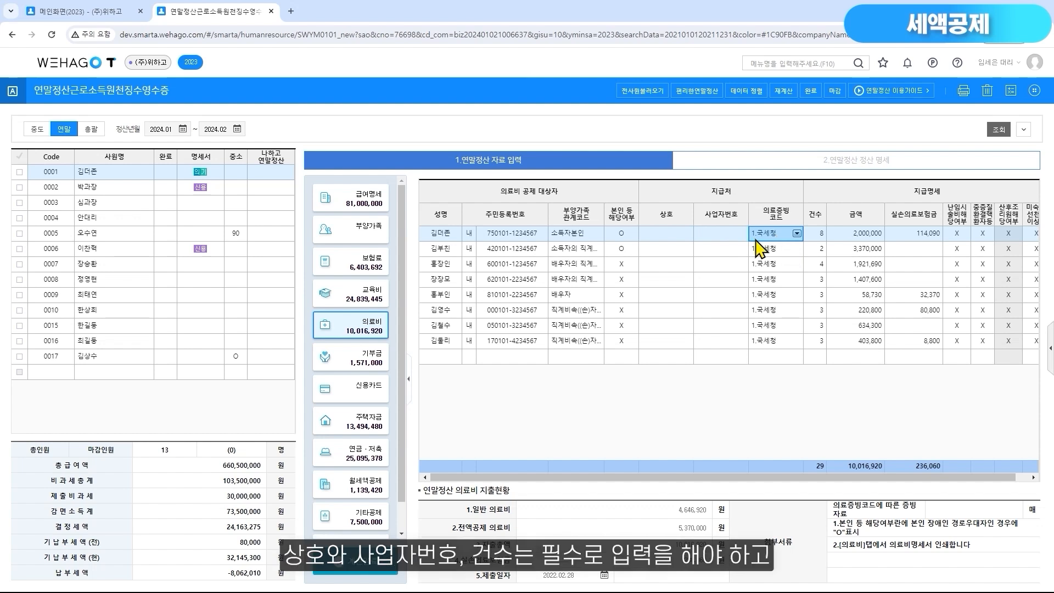
click(678, 242)
click(724, 245)
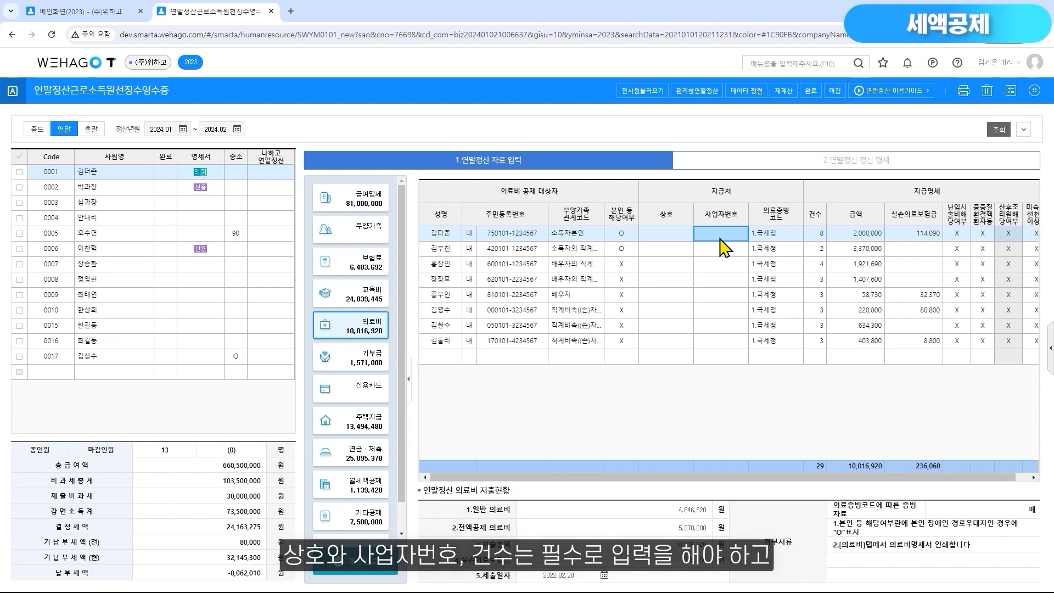
click(853, 237)
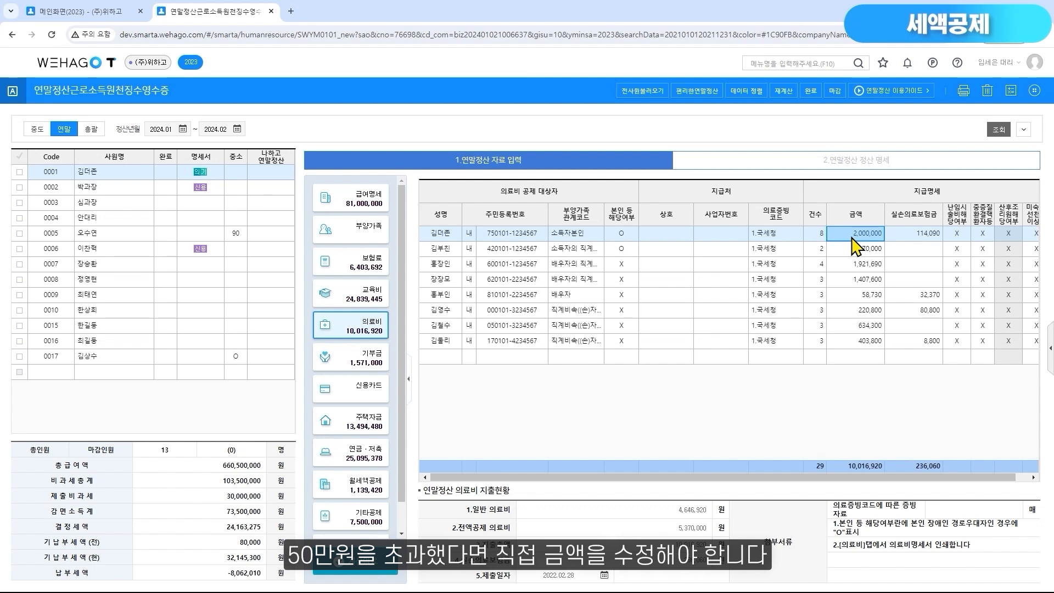
Enter a medical expense of 2,000,000 for employee 0009's own row, marked O for 산후조리원 해당여부
click(104, 299)
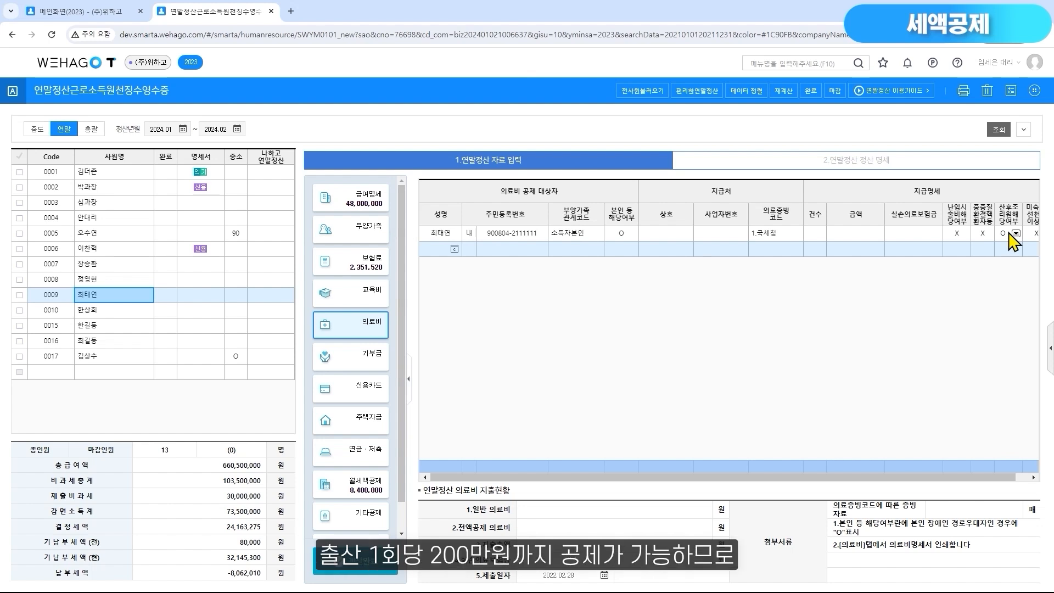
click(849, 236)
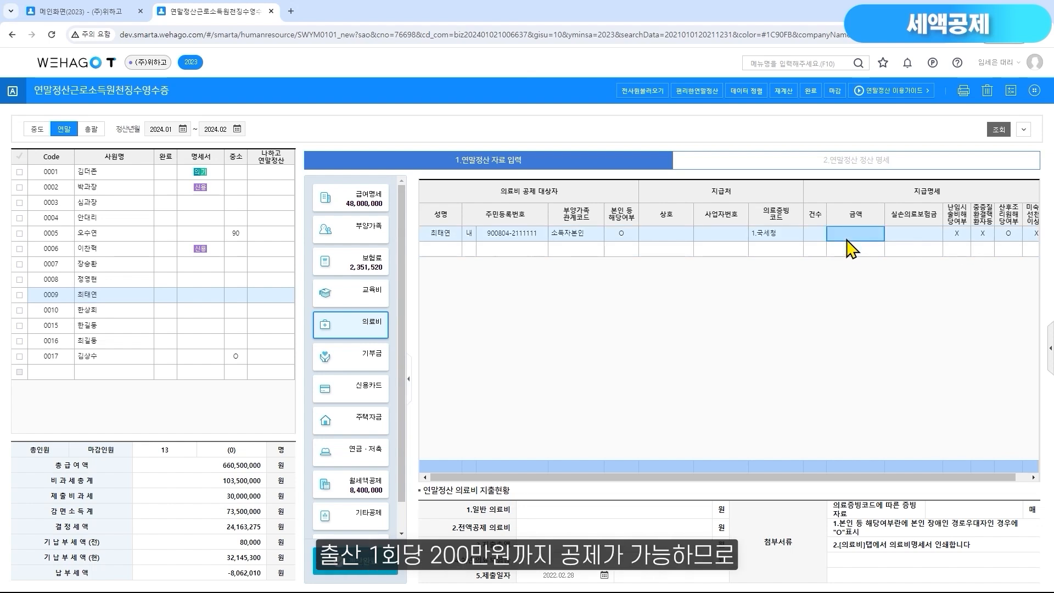
text(2000000)
key(Return)
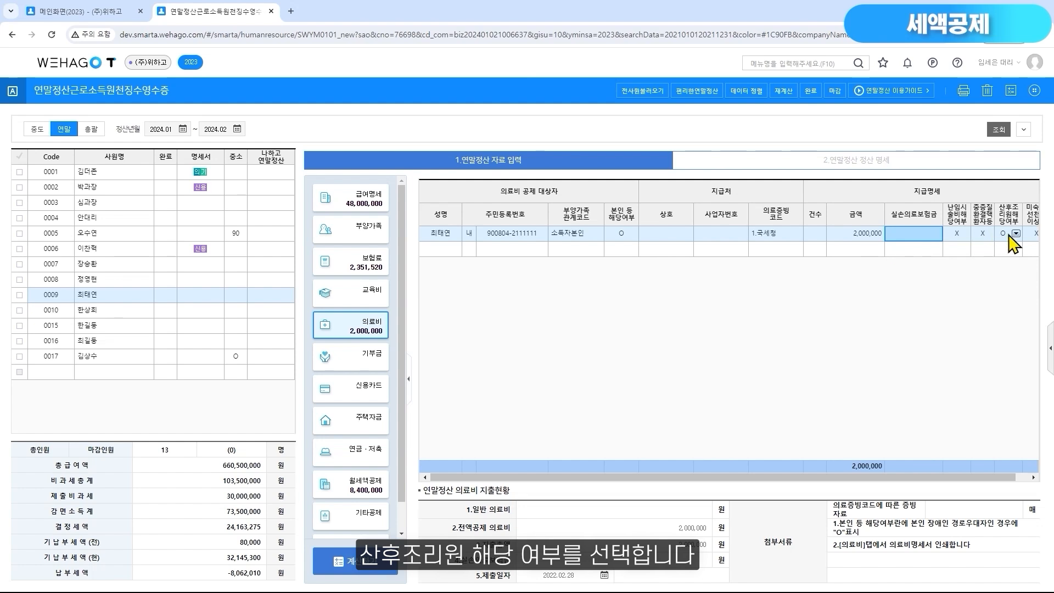
Check the 난임시술비, 미숙아·선천성이상아, 중증질환 and 실손의료보험금 fields of employee 0001's own medical expense row
click(125, 175)
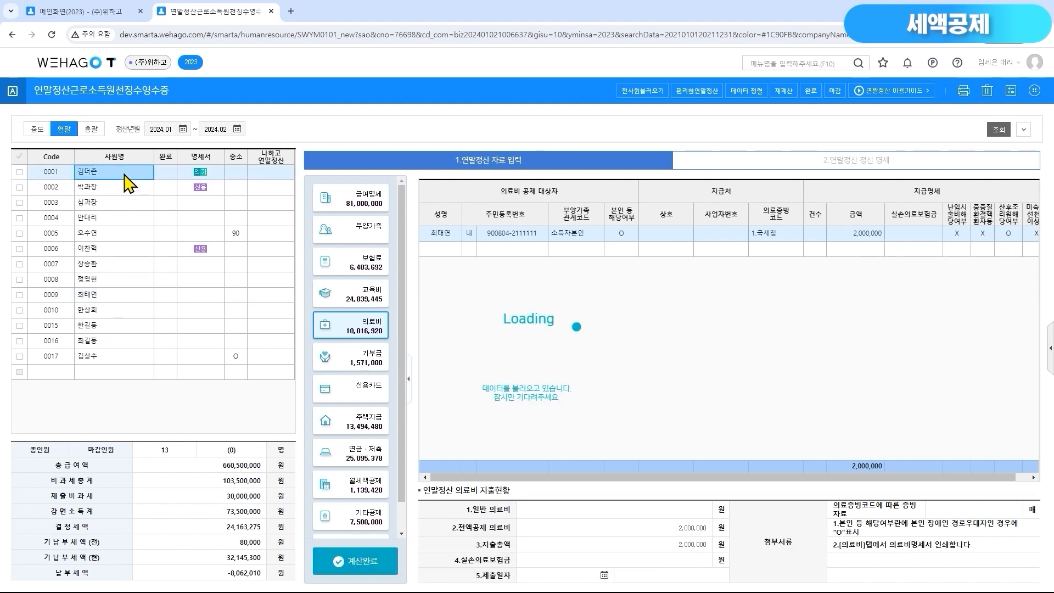
click(950, 232)
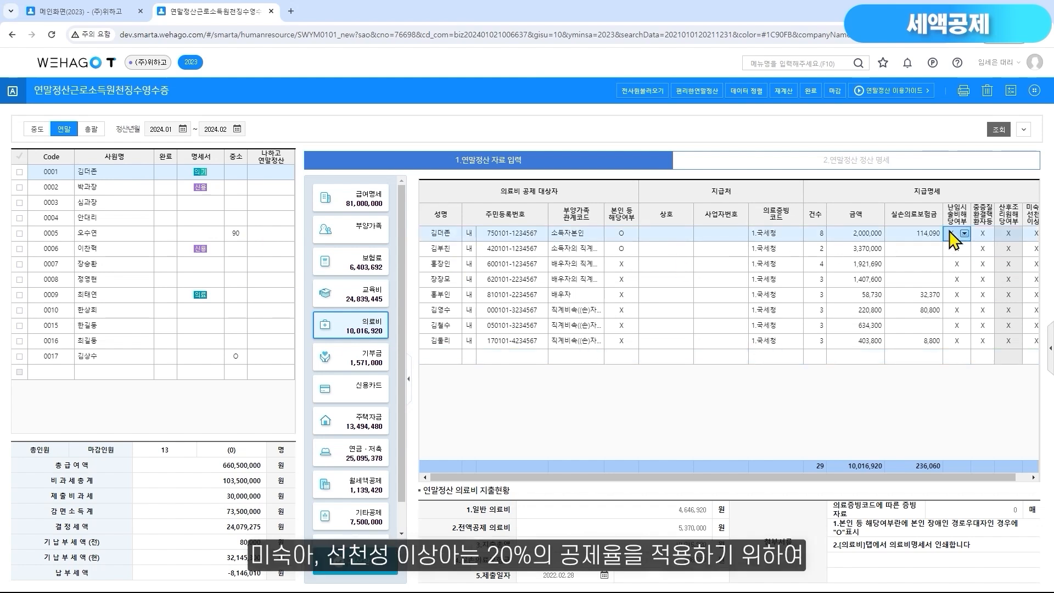
click(1031, 236)
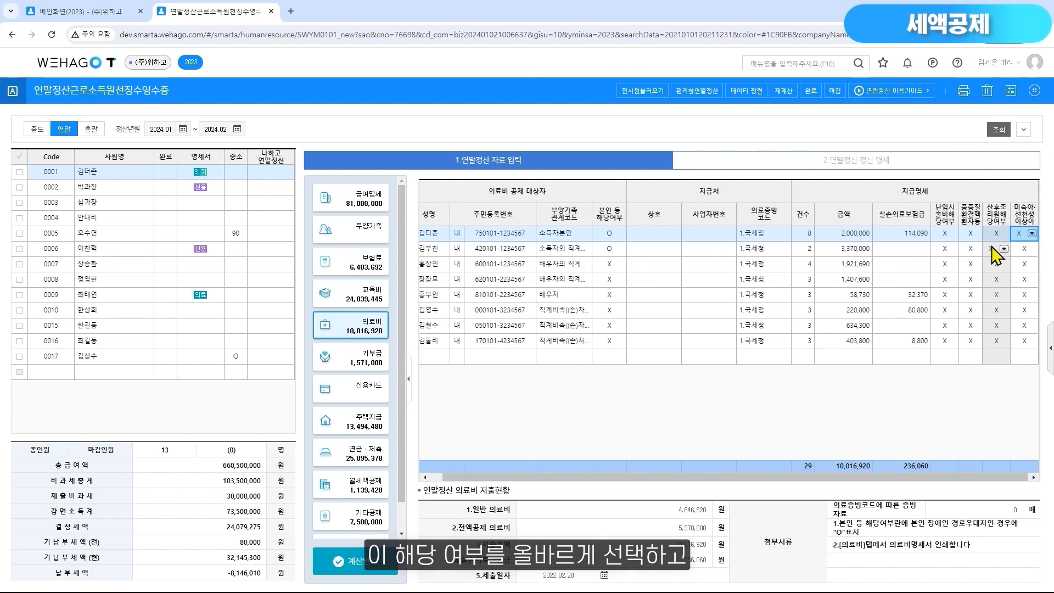
click(970, 236)
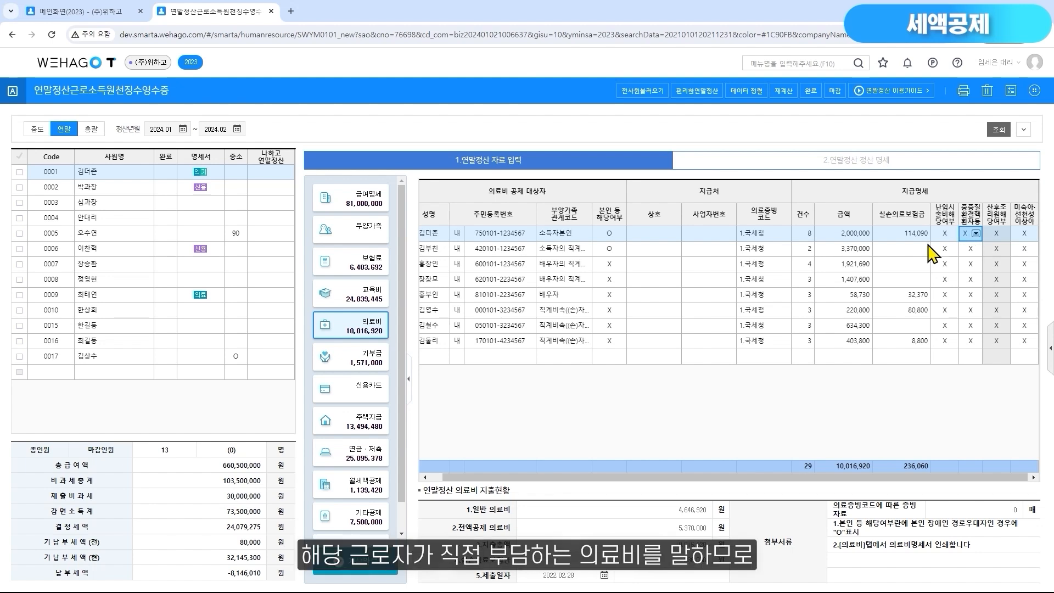
click(894, 237)
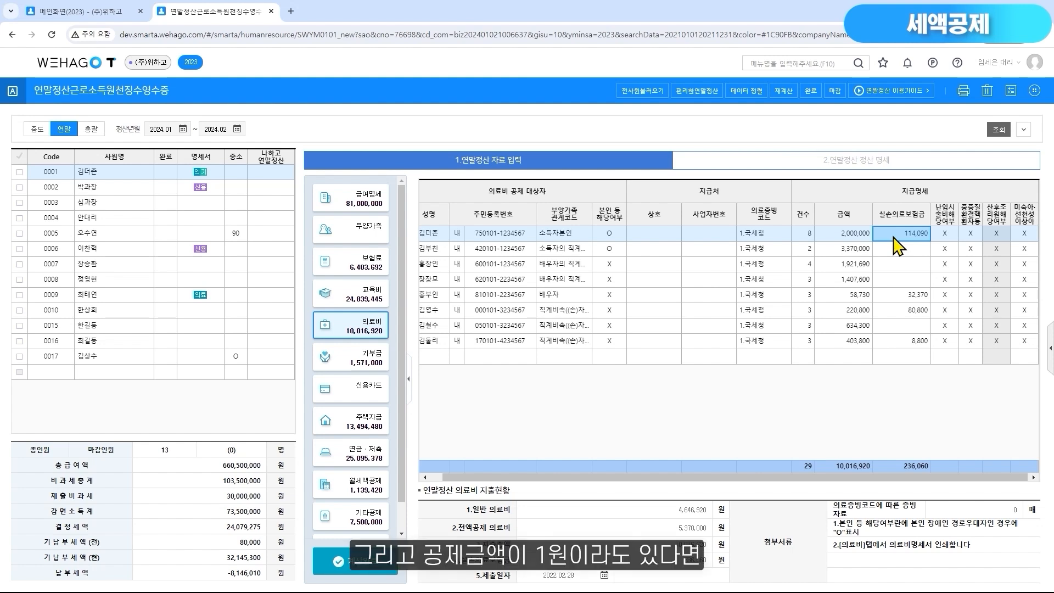
Check employee 0001's 62.의료비 credit in the 정산 명세 and the corresponding 의료 mark under 명세서 in the employee list
click(909, 165)
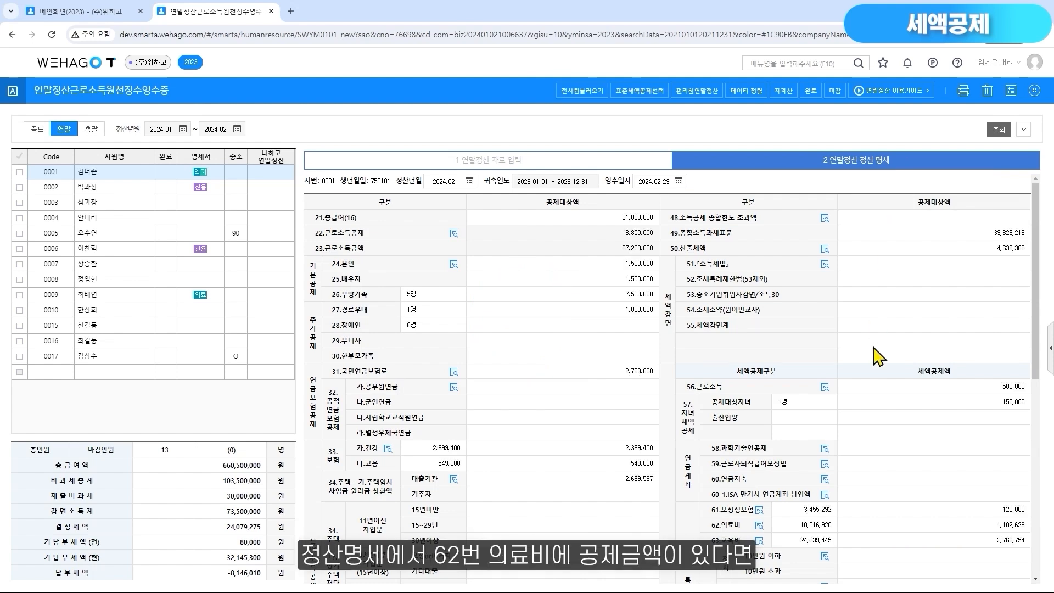
click(936, 526)
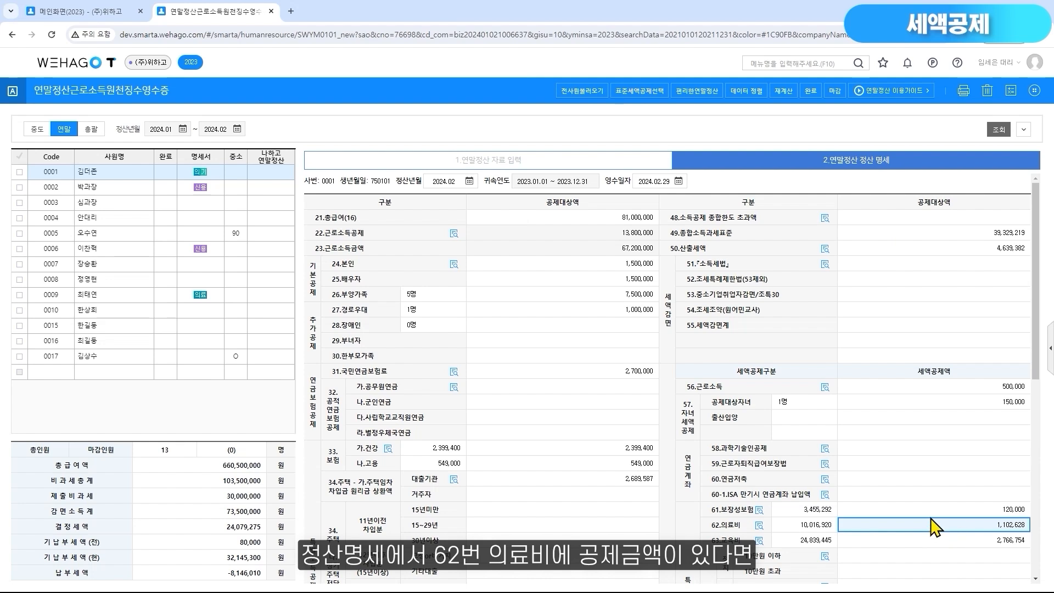
click(211, 177)
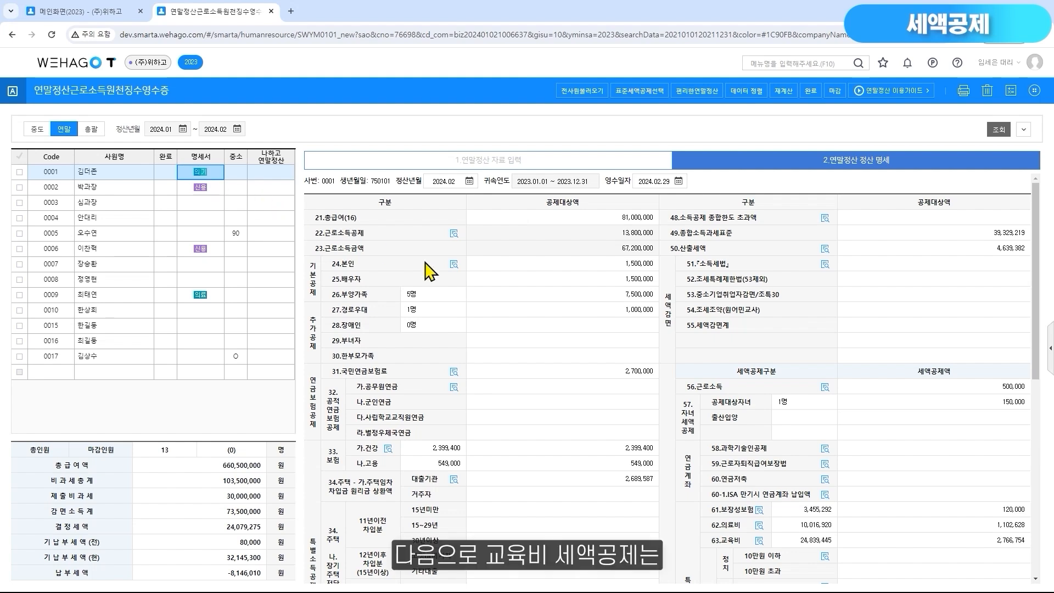
Open the 63.교육비 credit breakdown for employee 0001
click(759, 541)
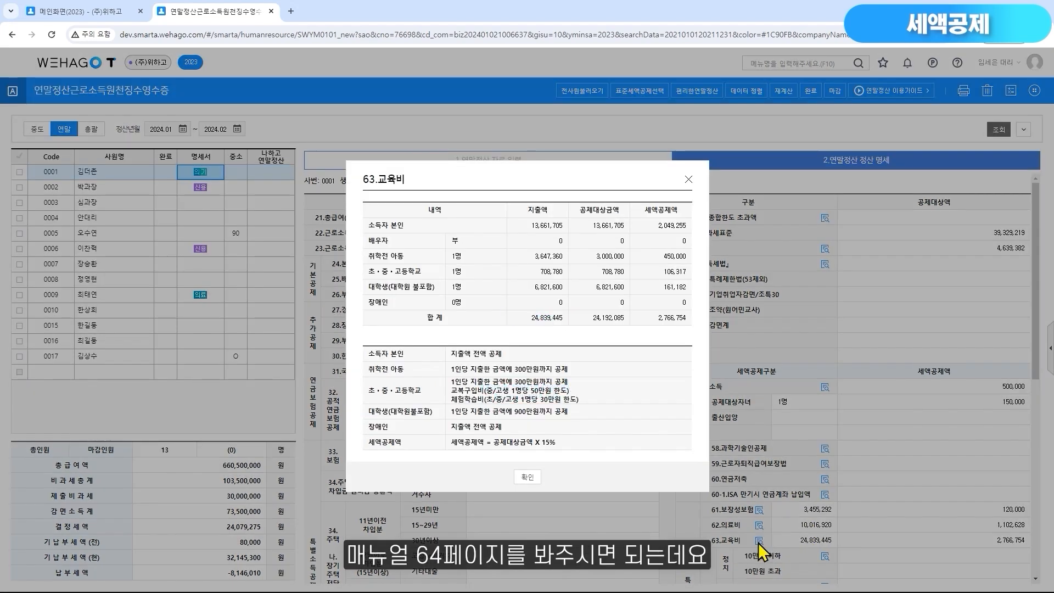
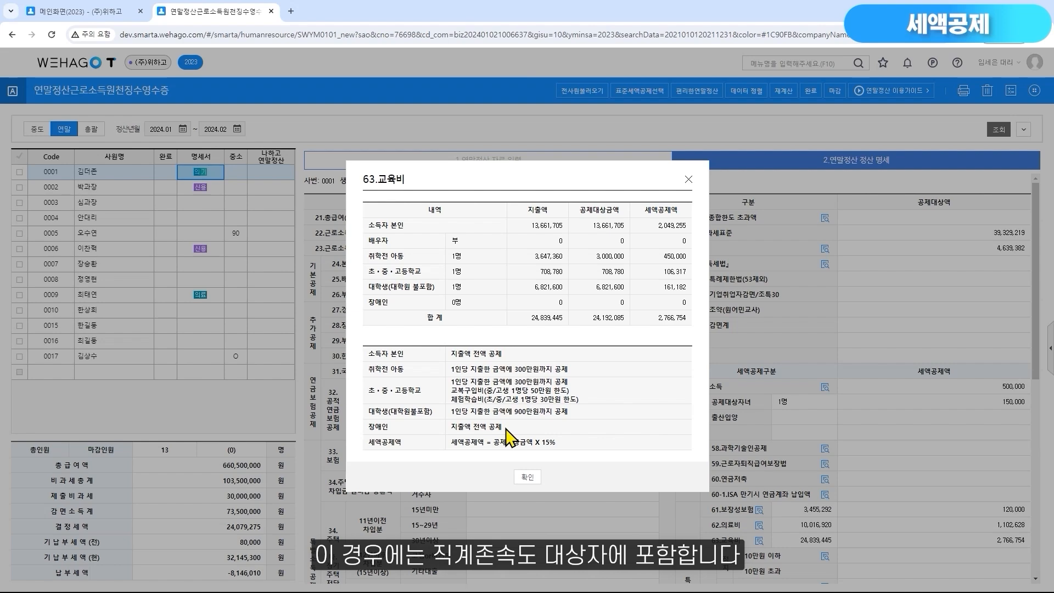
Open the 교육비(국세청) detail of the 초중고 child in employee 0001's education expense entries
click(528, 477)
click(515, 163)
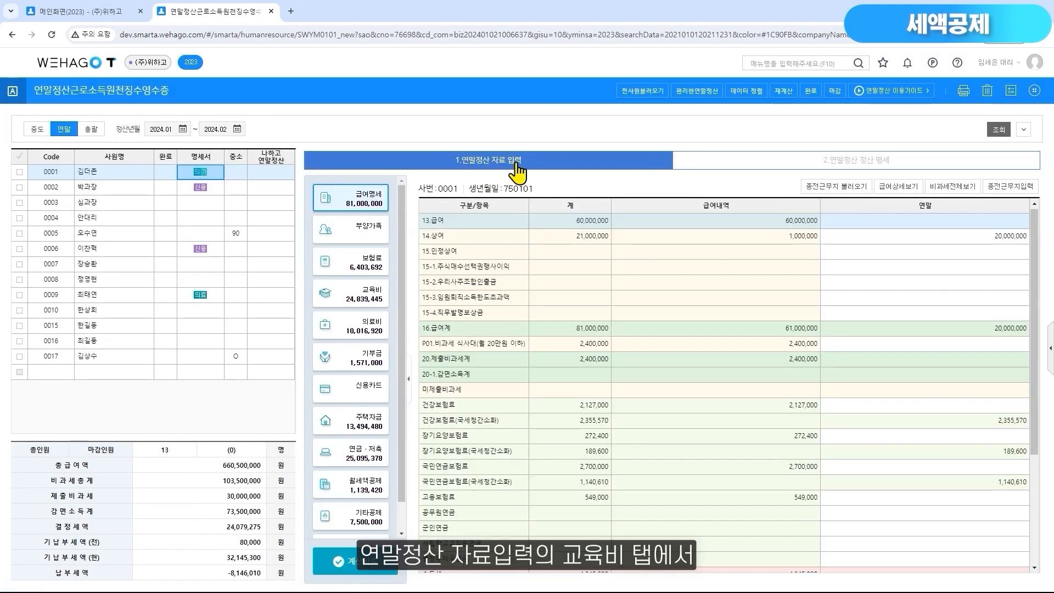
click(373, 302)
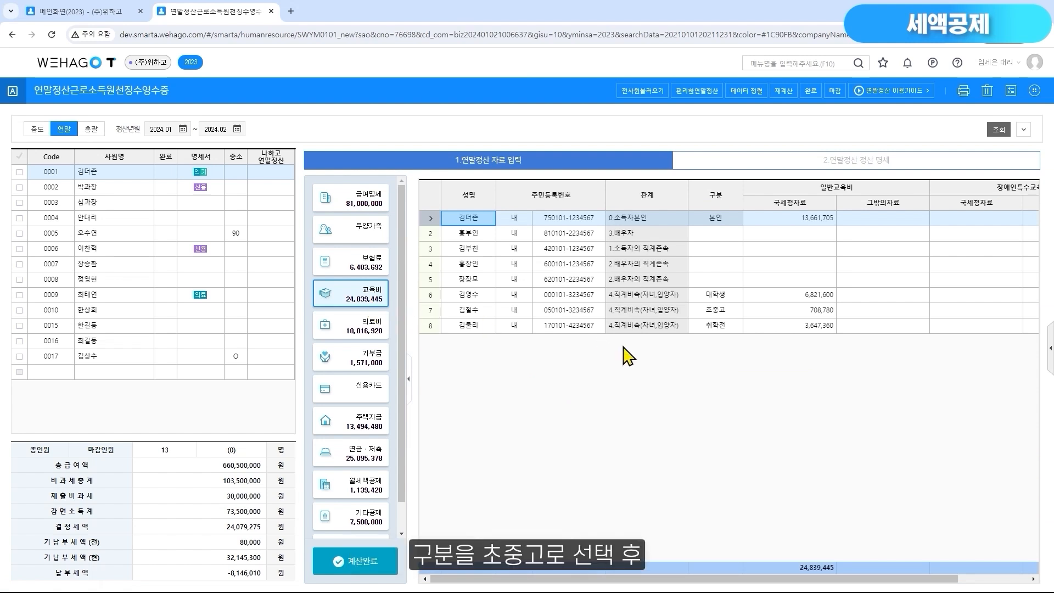
click(719, 310)
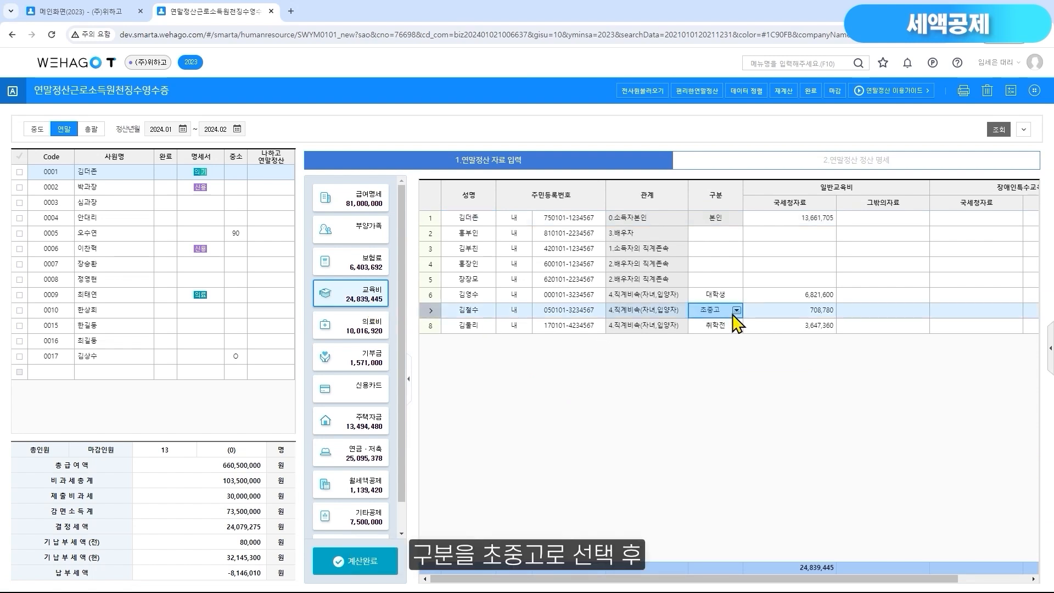
click(769, 310)
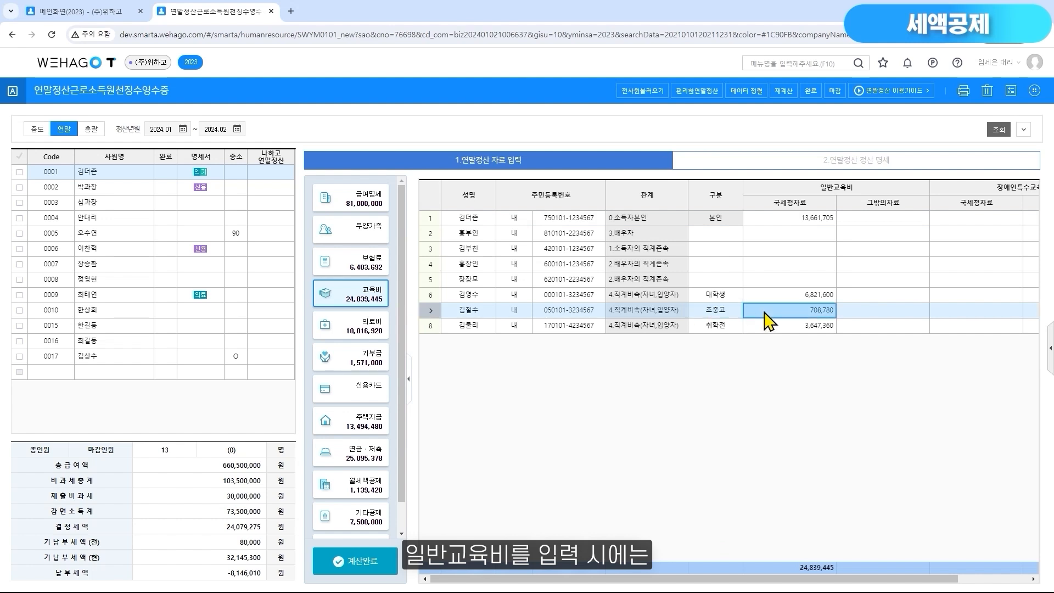
double_click(764, 312)
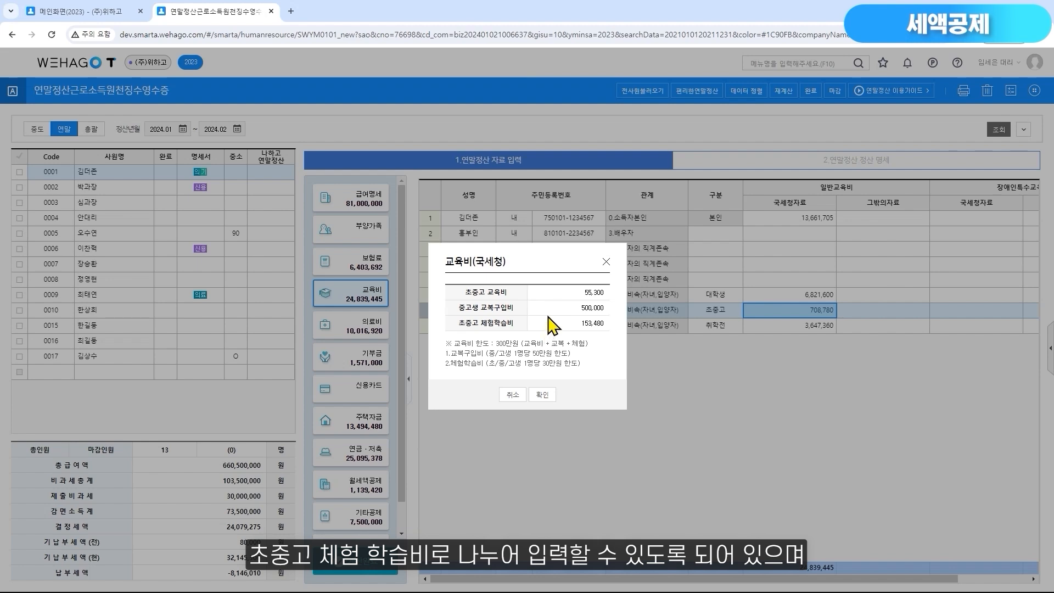
Try to set 중고생 교복구입비 to 600,000 in the 교육비(국세청) detail, then close the detail
click(550, 309)
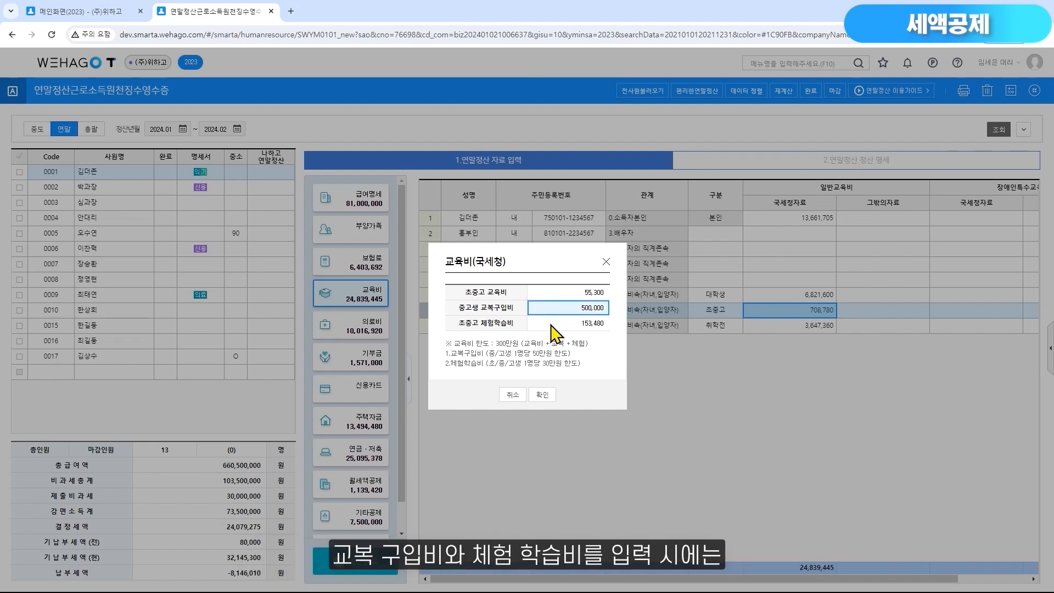
click(551, 325)
click(553, 313)
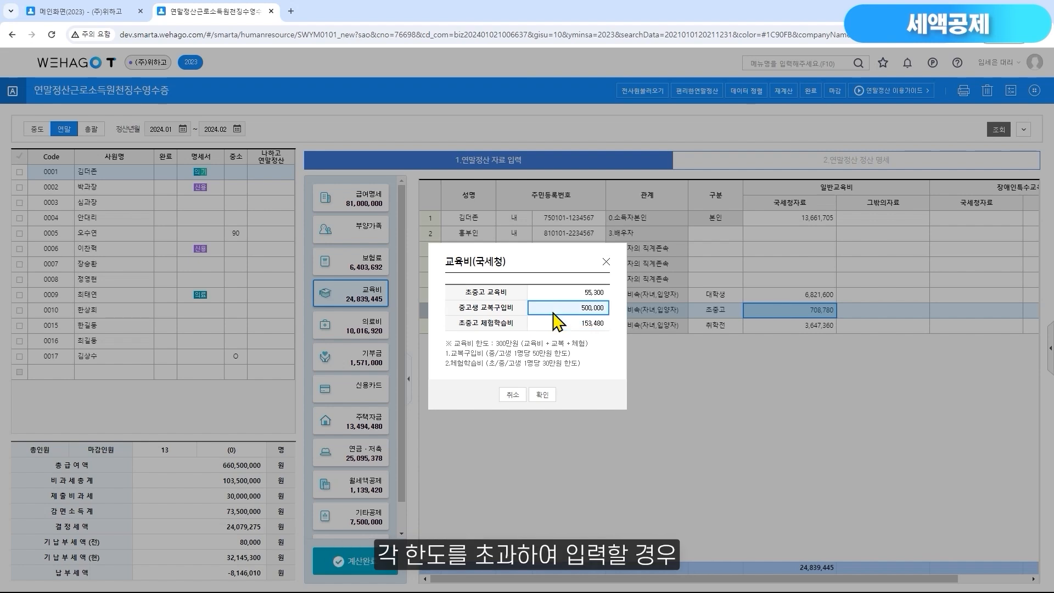
text(600000)
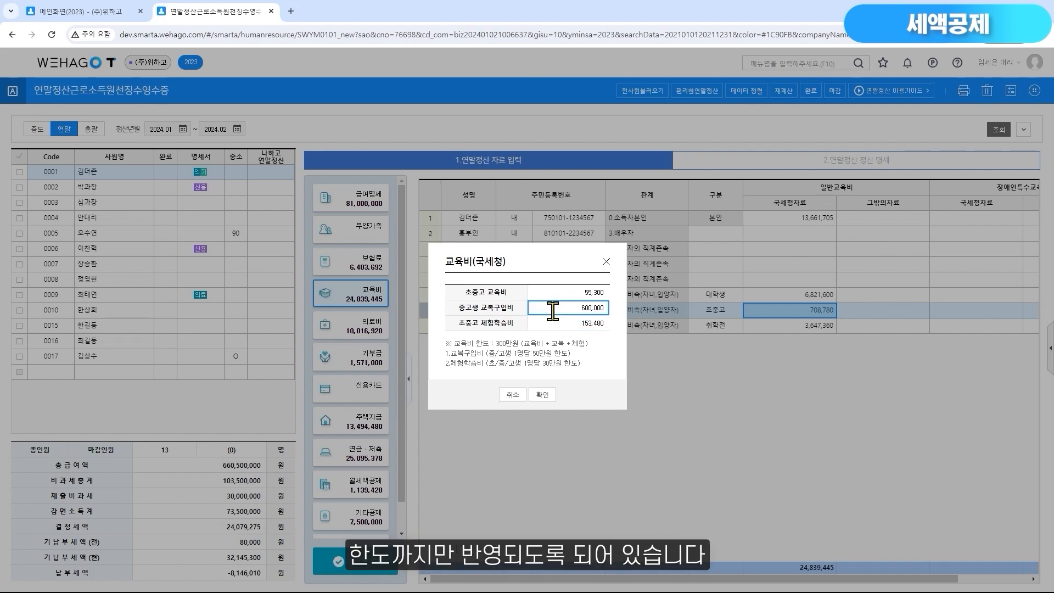
key(Return)
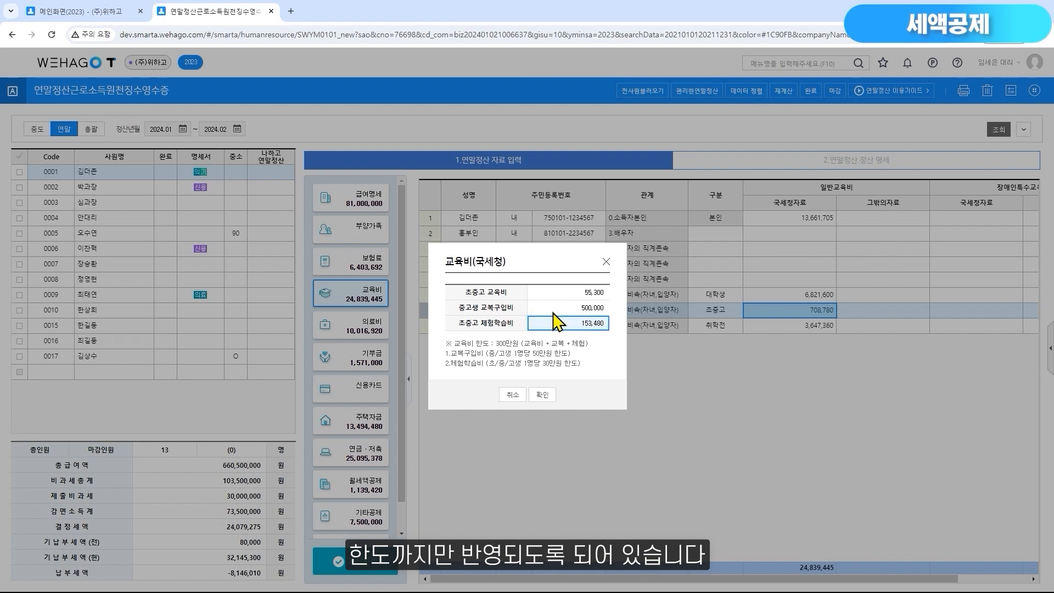
click(553, 313)
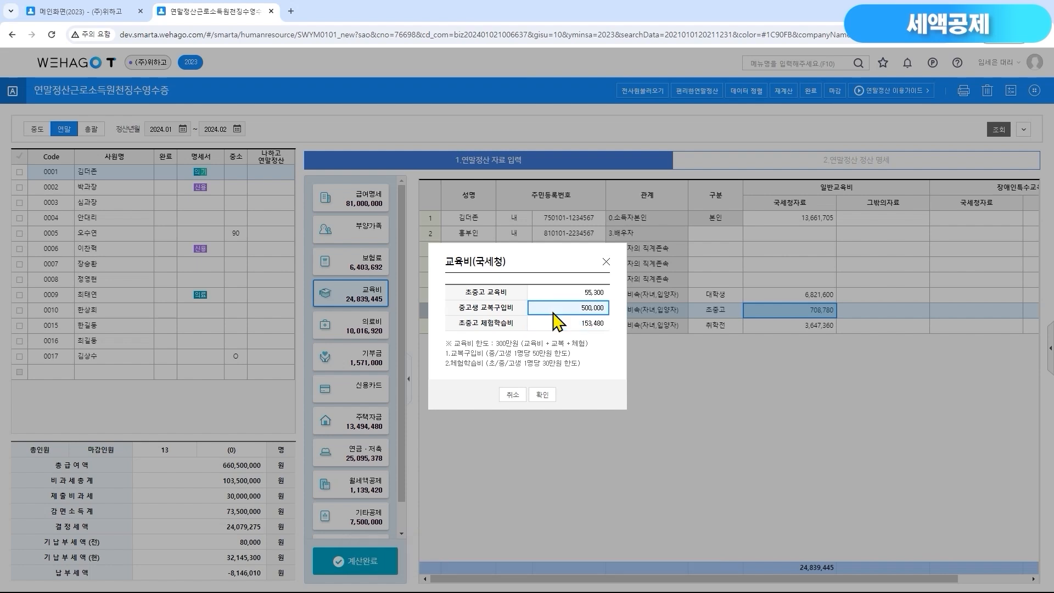
click(606, 261)
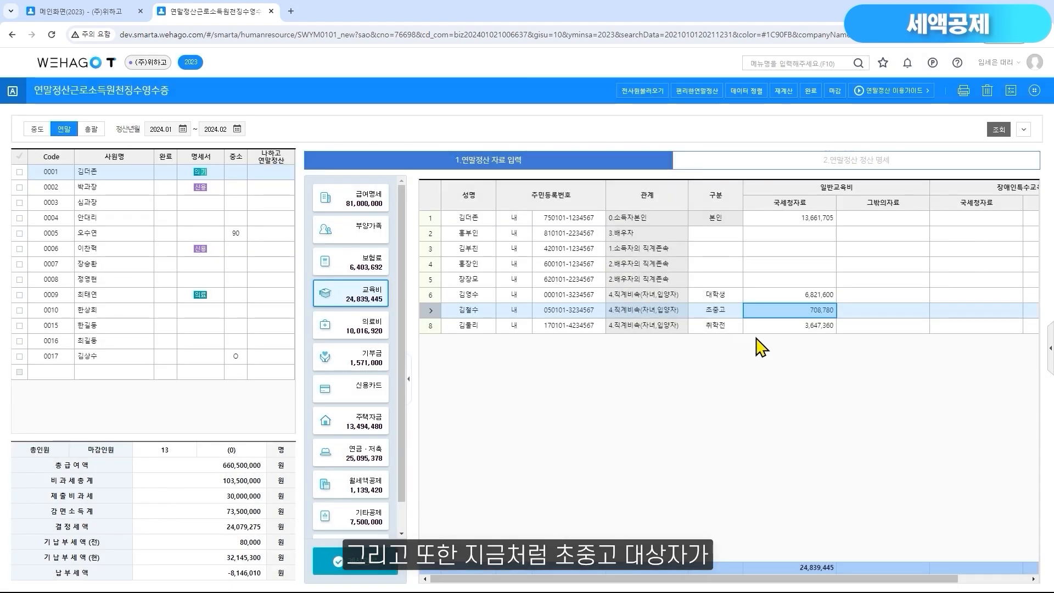
Compare the 취학전 child's education expense with the 63.교육비 credit breakdown in employee 0001's 정산 명세
click(770, 327)
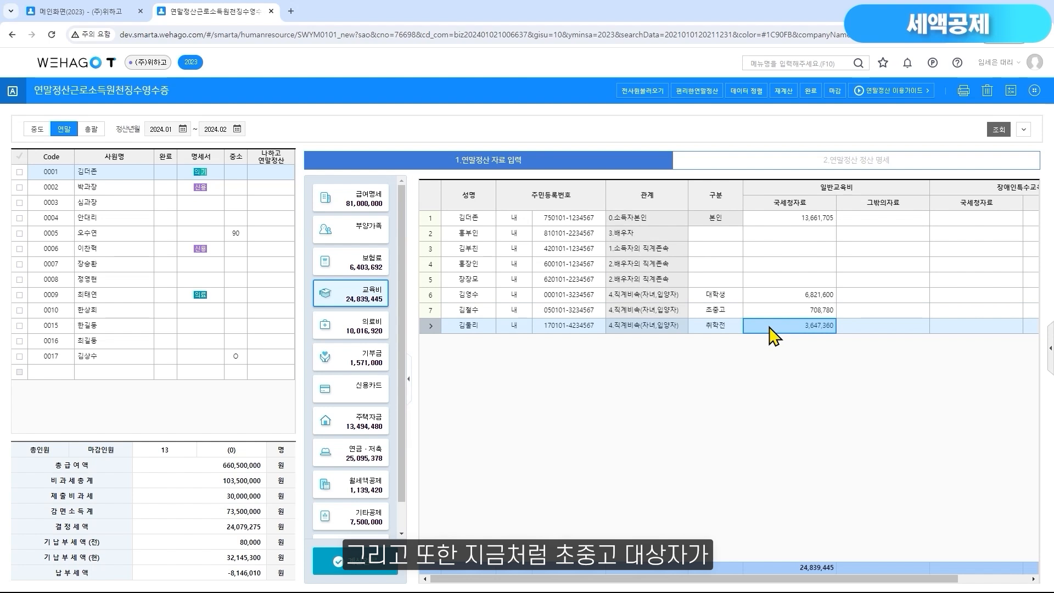
click(838, 165)
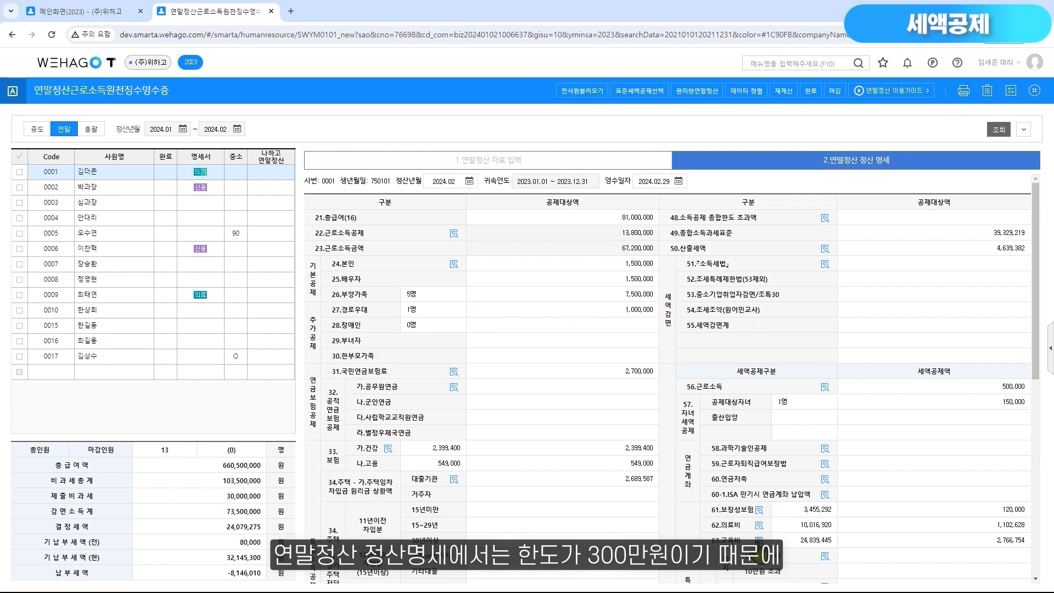
click(759, 540)
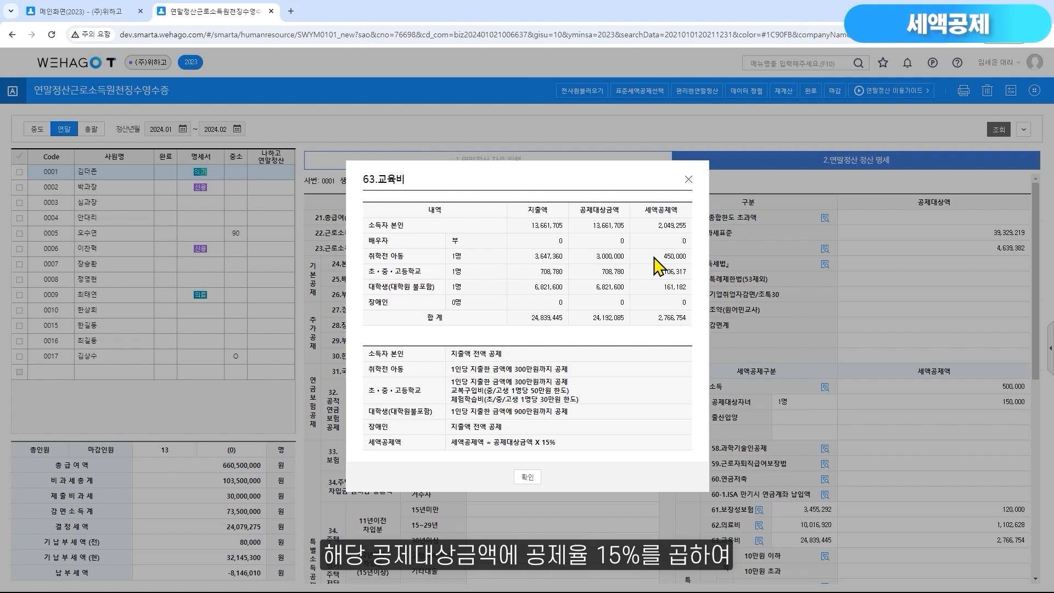
click(689, 181)
click(940, 543)
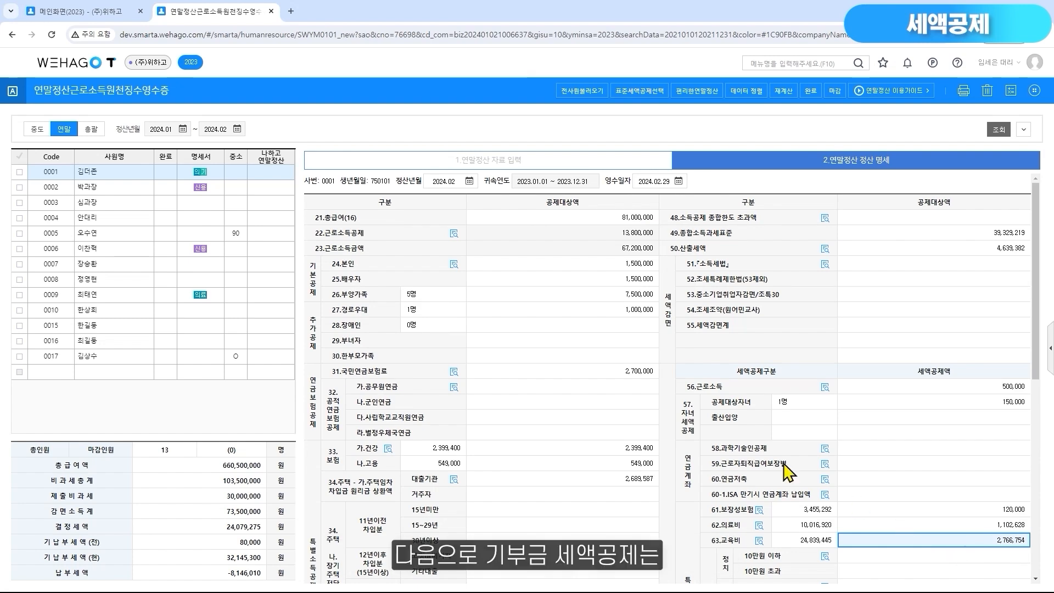
Check the 64.기부금 credit items of employee 0004 and open that employee's 기부금 data entry
click(137, 221)
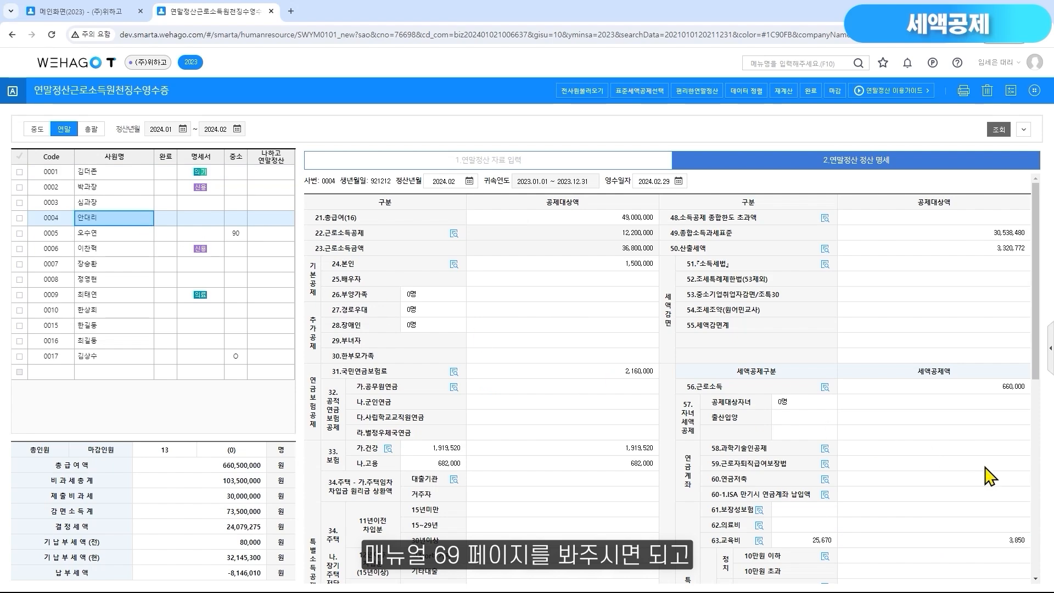
click(1037, 497)
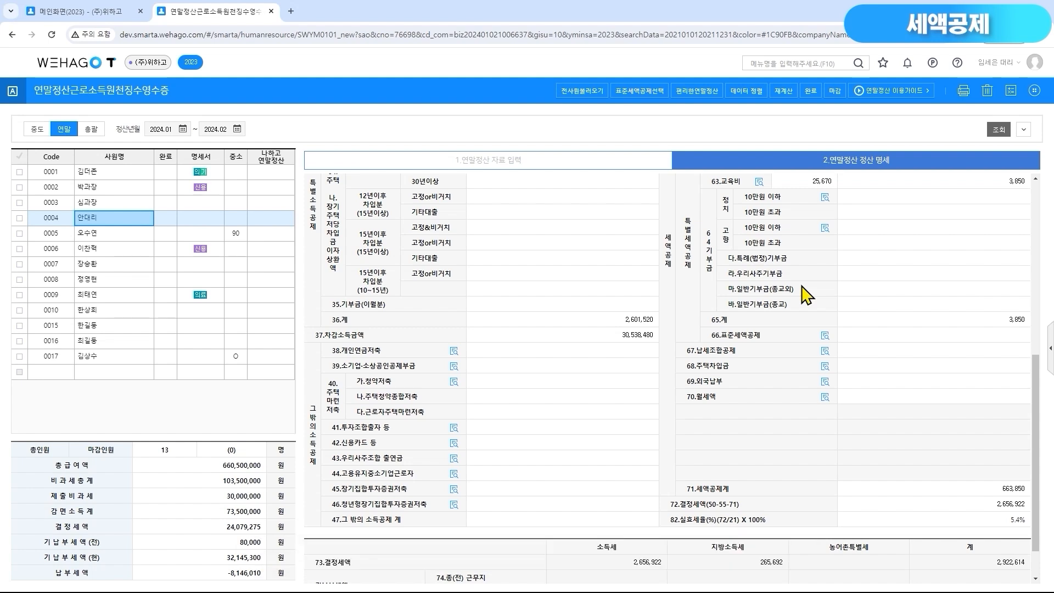
click(544, 164)
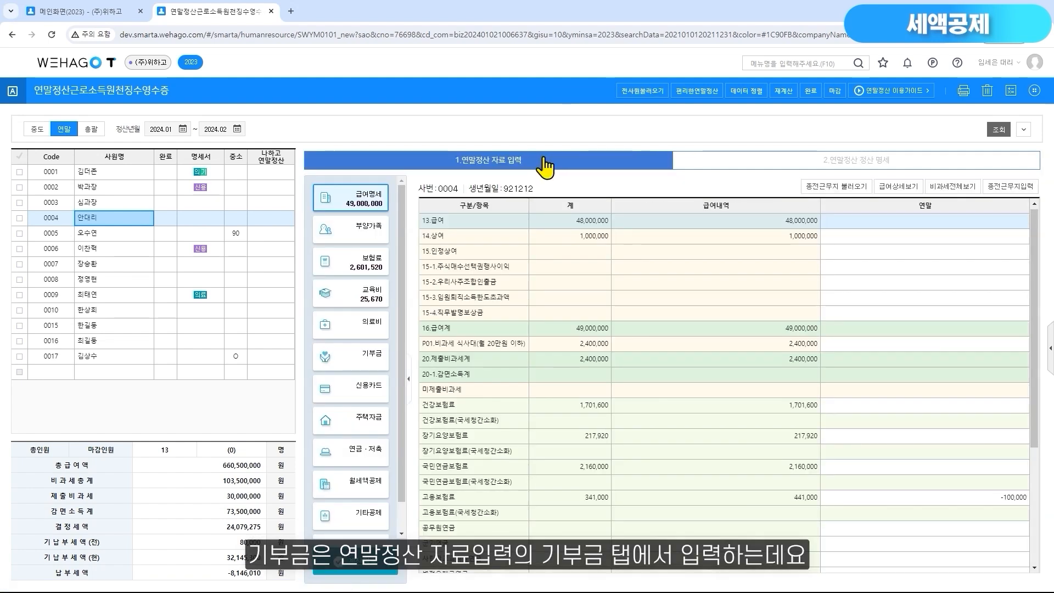
click(365, 358)
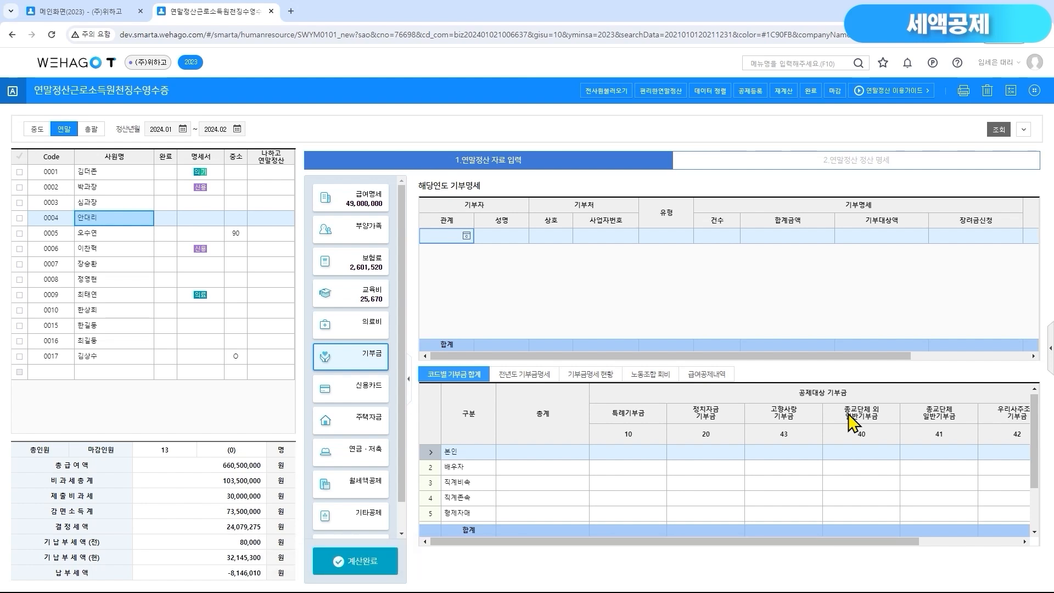
Add a 전년도 기부금명세 entry for employee 0004 with code 10.법정, 기부연도 2022 and 기부금액 200,000
click(539, 387)
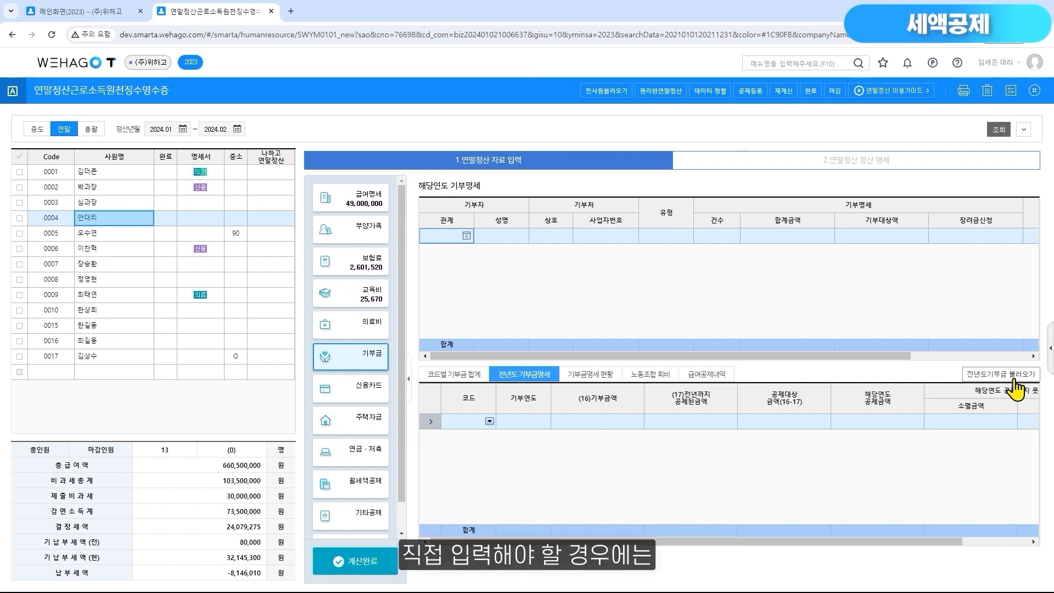
click(489, 421)
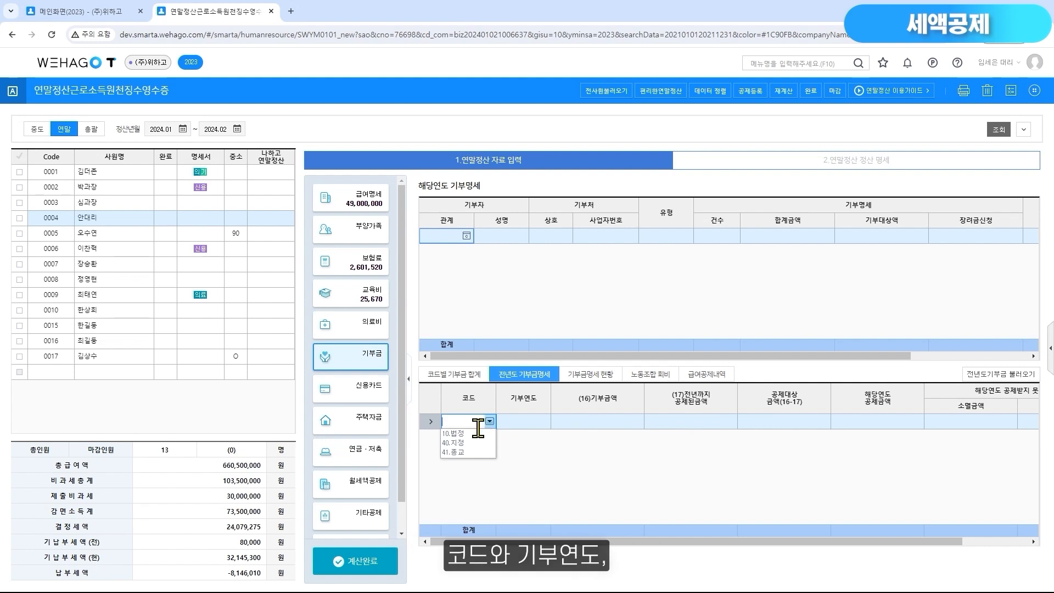
click(476, 433)
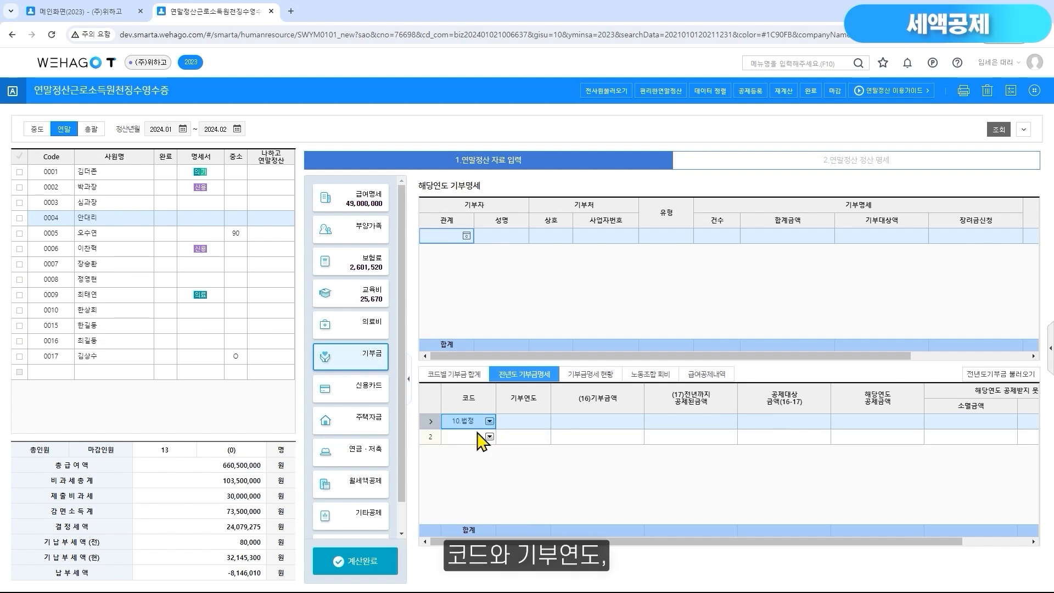
click(533, 423)
text(2022)
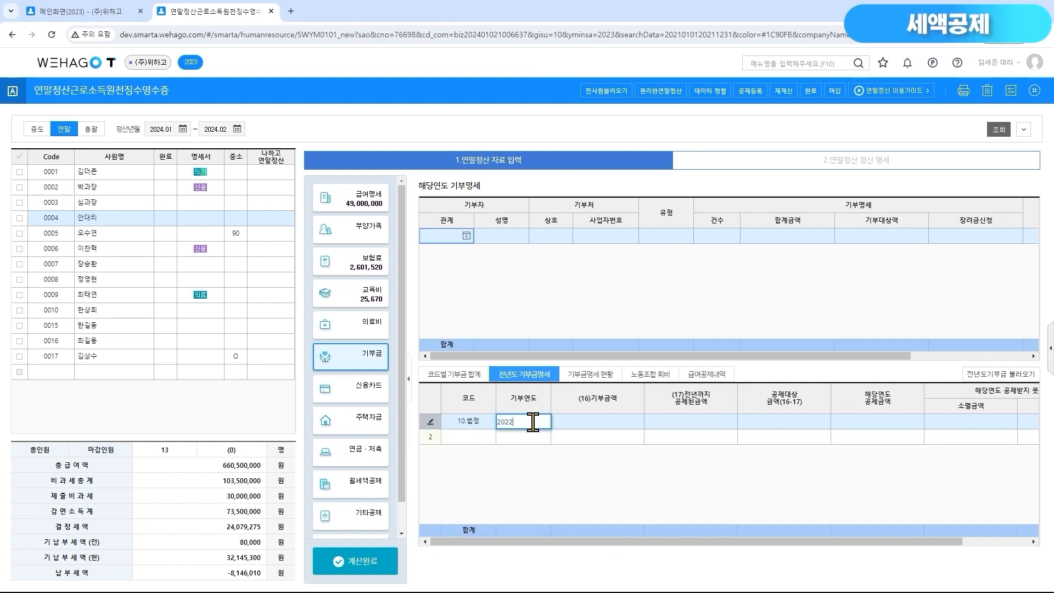
key(Return)
text(2)
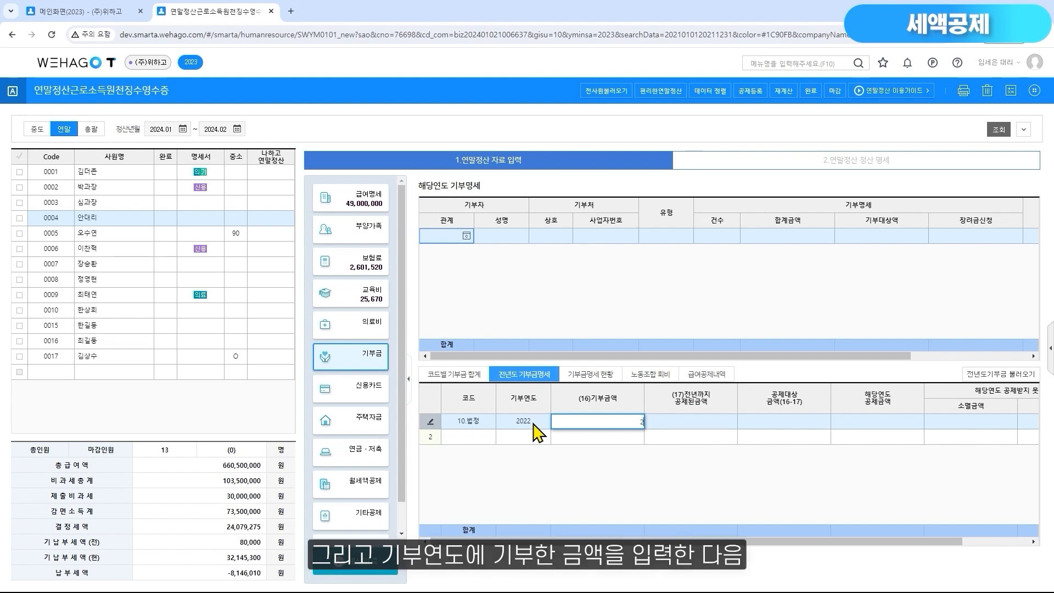
text(00,000)
key(Return)
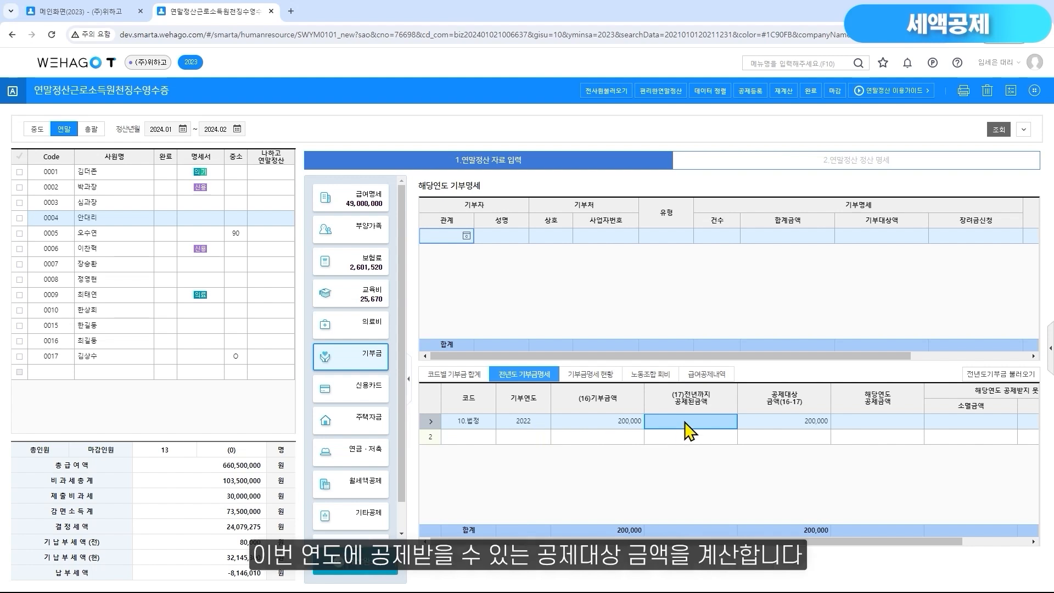
Review the 공제대상금액 of the 2022 donation, then the 기부금명세 현황 and 노동조합 회비 lists
click(789, 431)
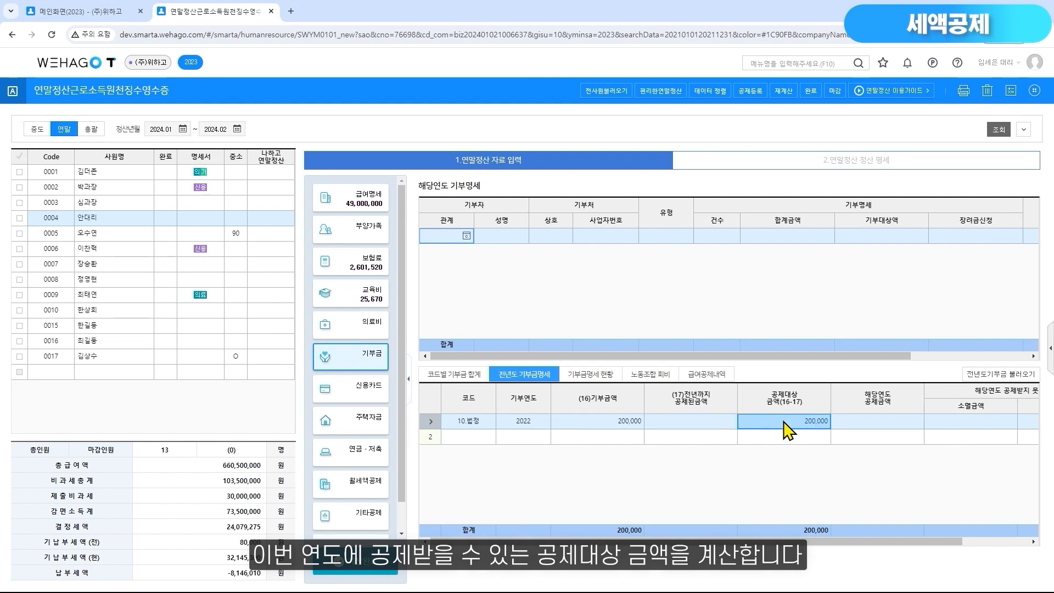
click(605, 376)
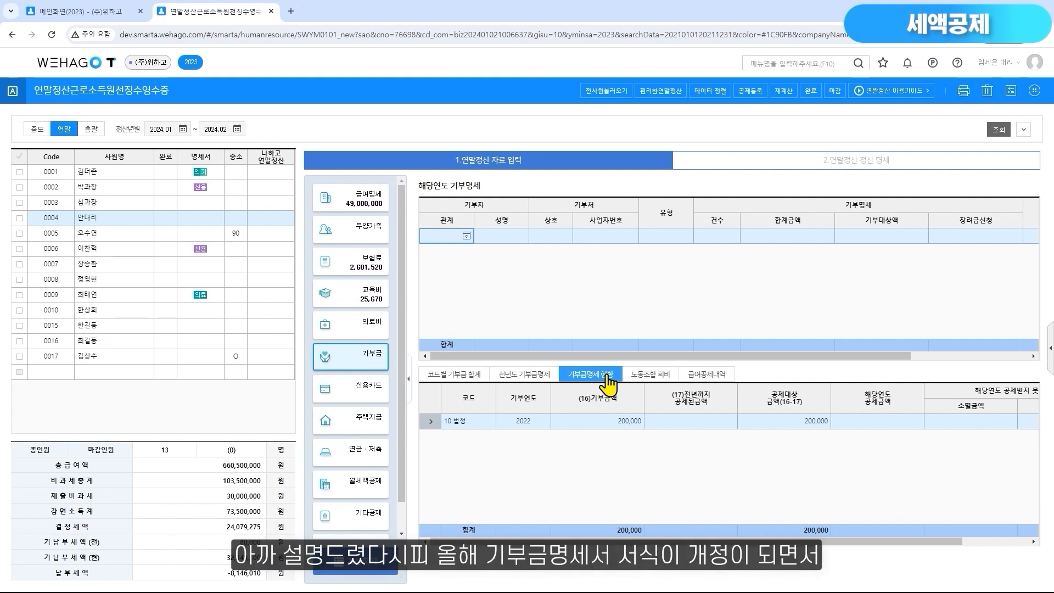
click(671, 381)
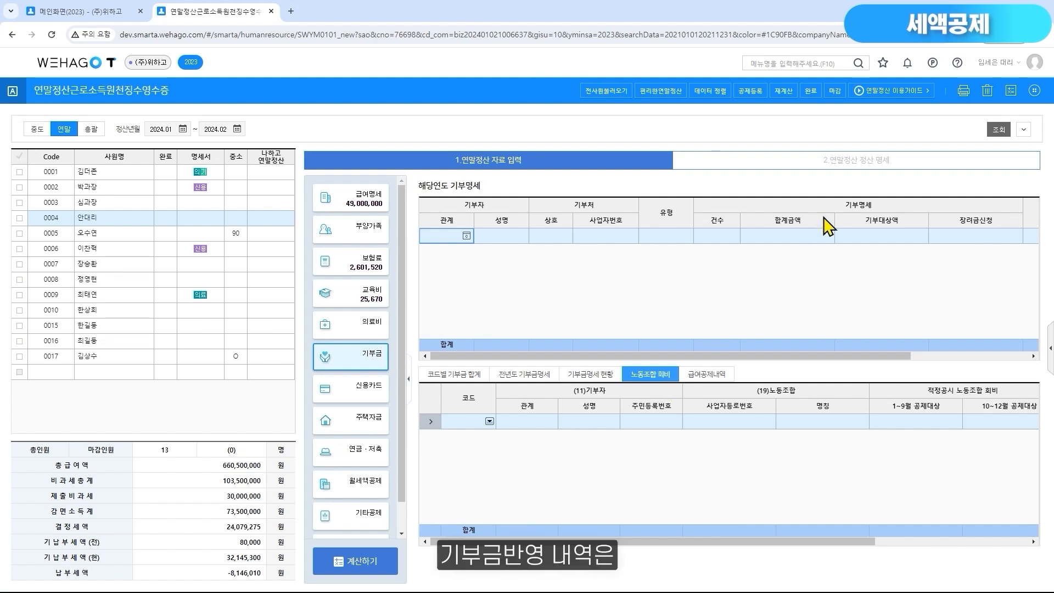
Examine the 기부금 공제액 계산 2023 breakdown by donation type in employee 0004's 정산 명세, then close it
click(853, 163)
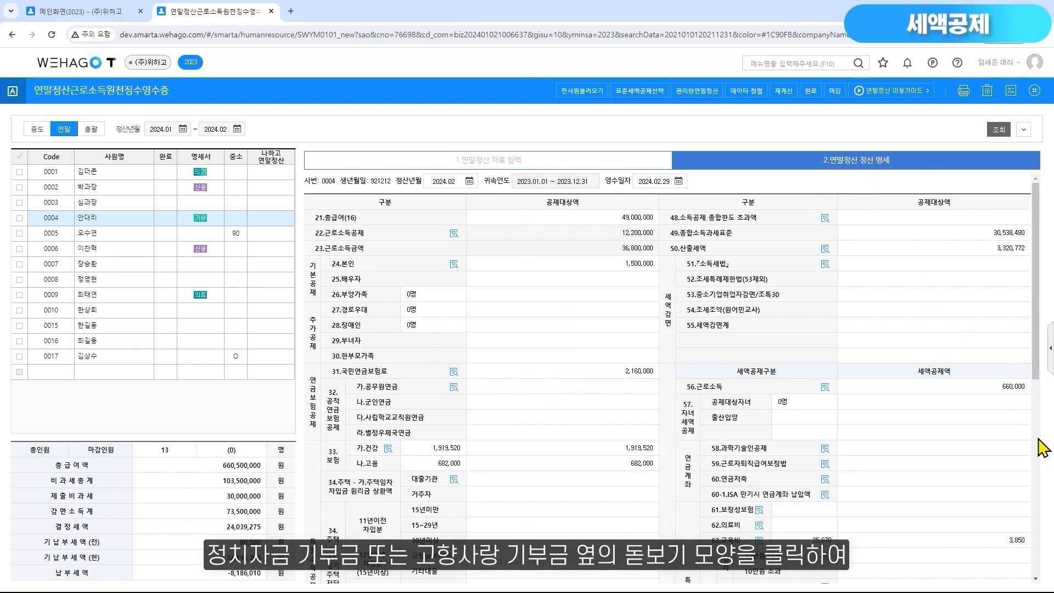
scroll(1042, 447, down, 6)
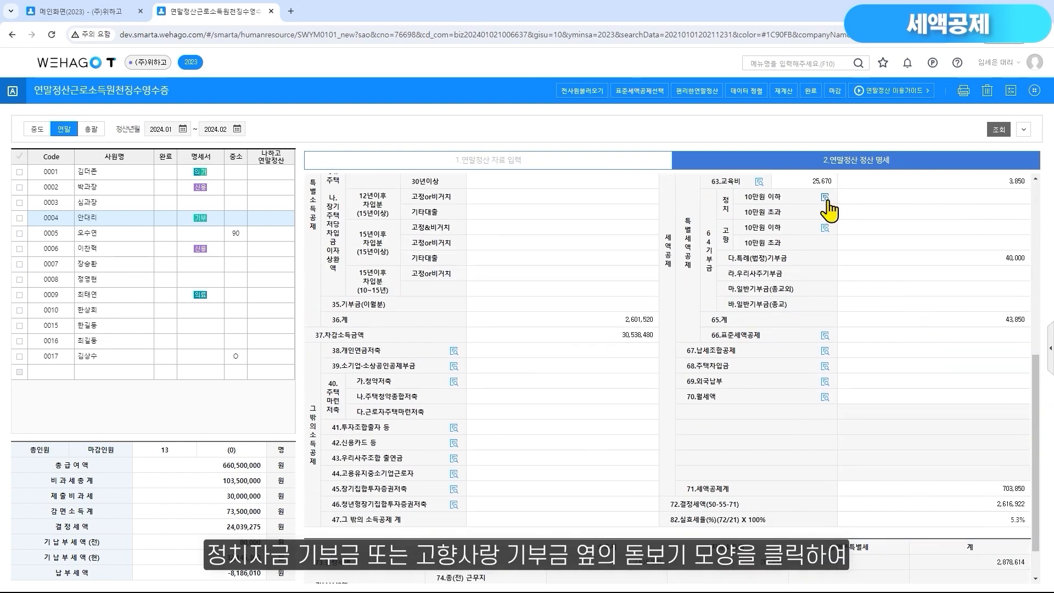
click(826, 198)
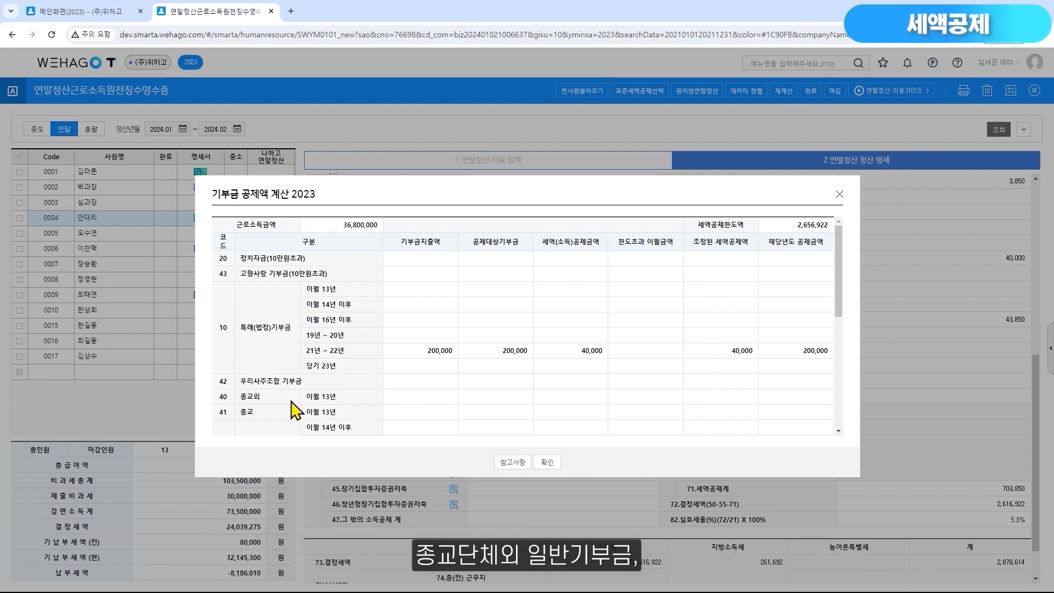
scroll(292, 417, down, 2)
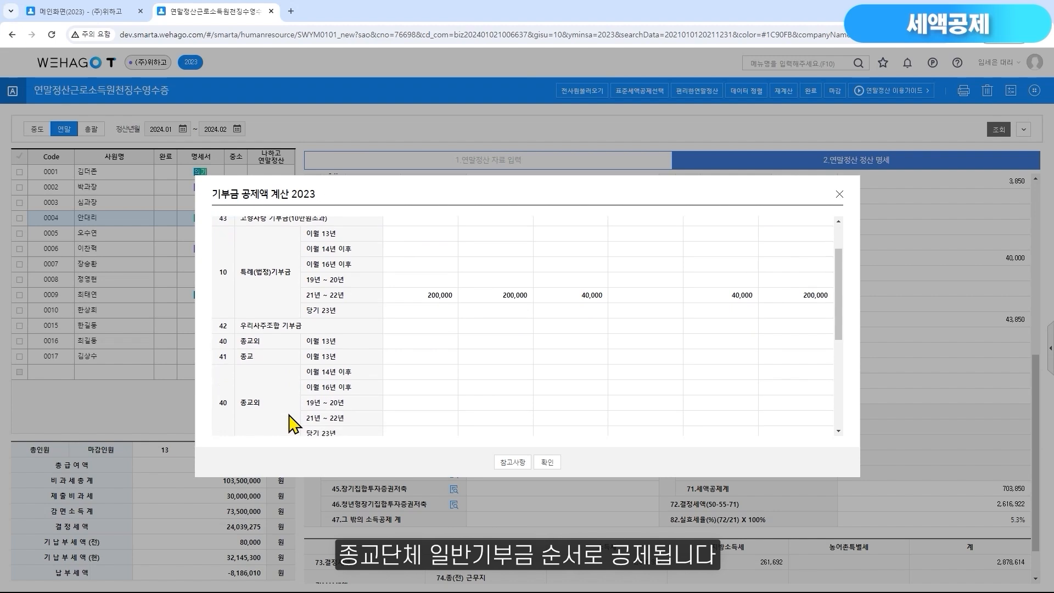
scroll(283, 407, down, 1)
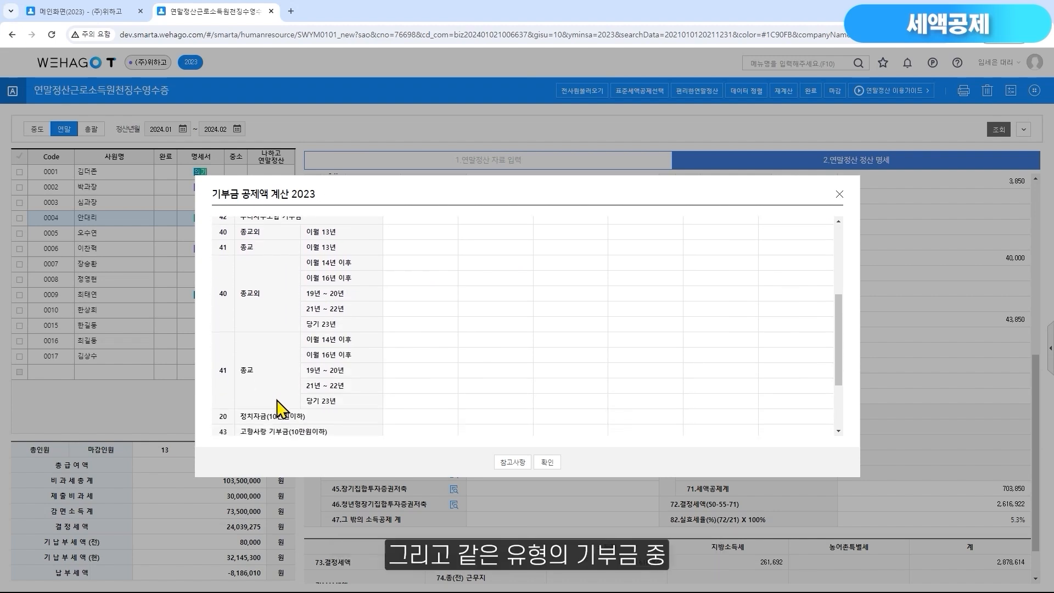
scroll(277, 409, up, 3)
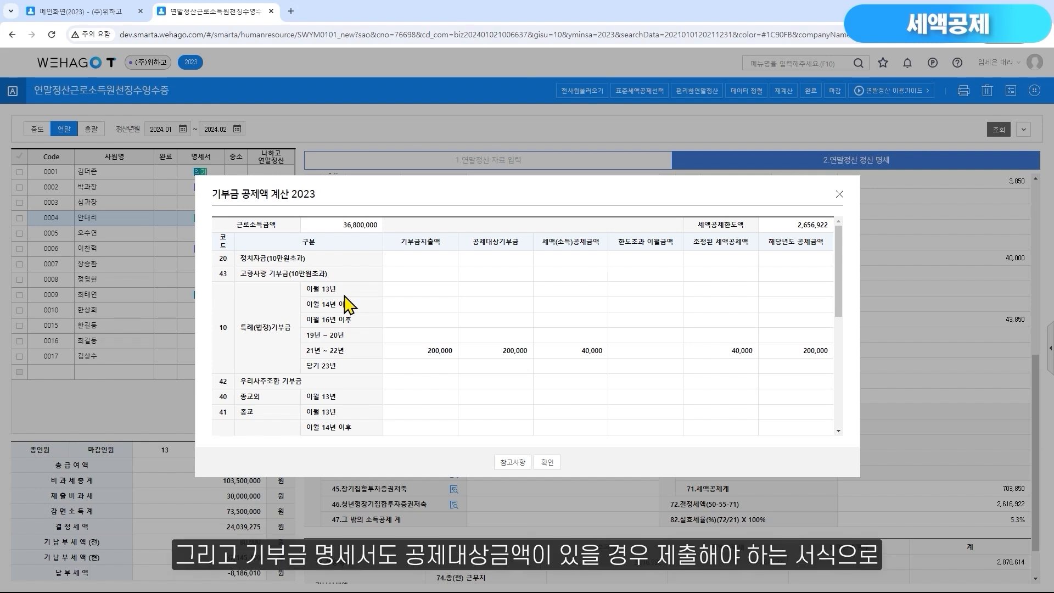
click(555, 466)
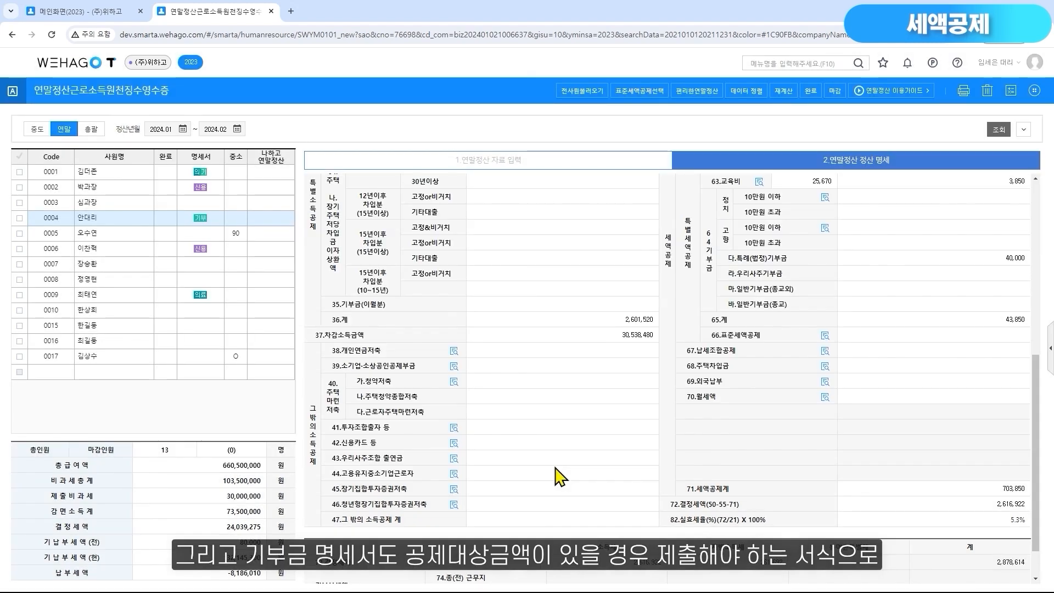
Check employee 0004's 다.특례(법정)기부금 credit and the 기부 mark in that employee's 명세서 column
click(957, 261)
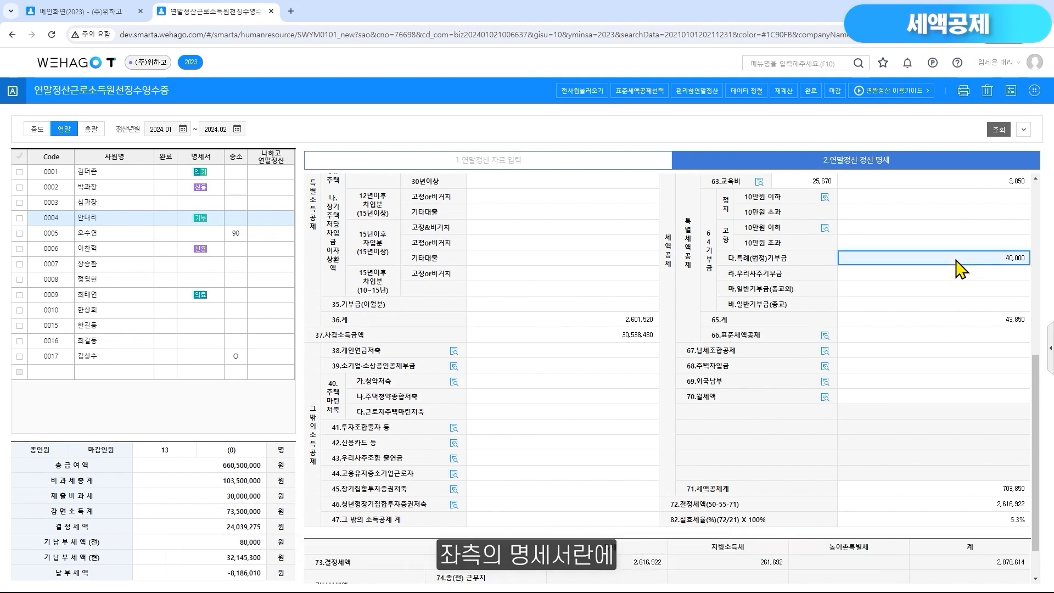
click(209, 222)
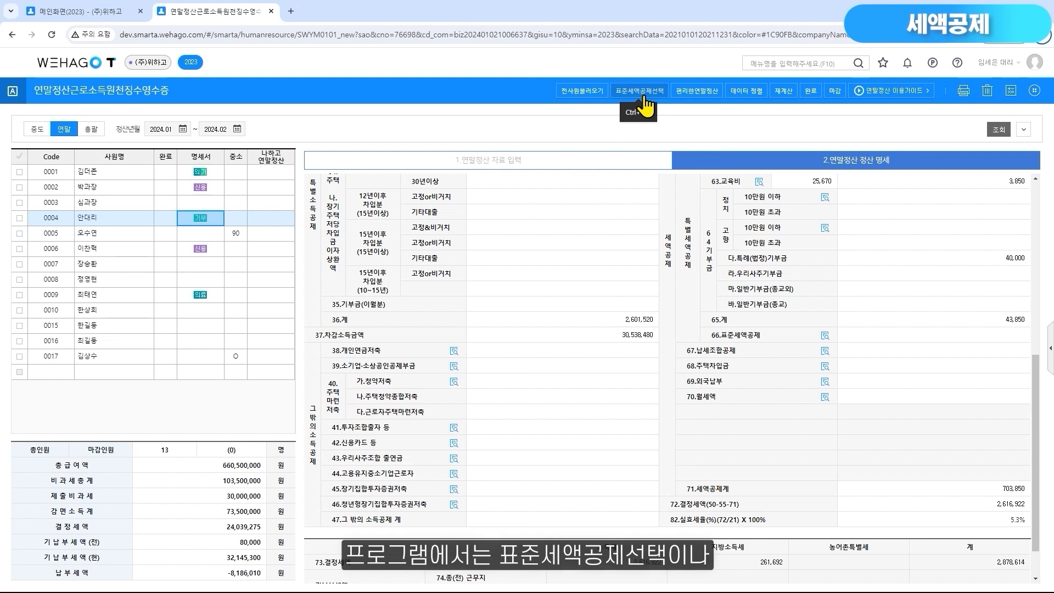
Compare the 특별소득(세액)공제액 and 표준세액공제액 calculations in employee 0004's 66.표준세액공제 details, then close them
click(826, 336)
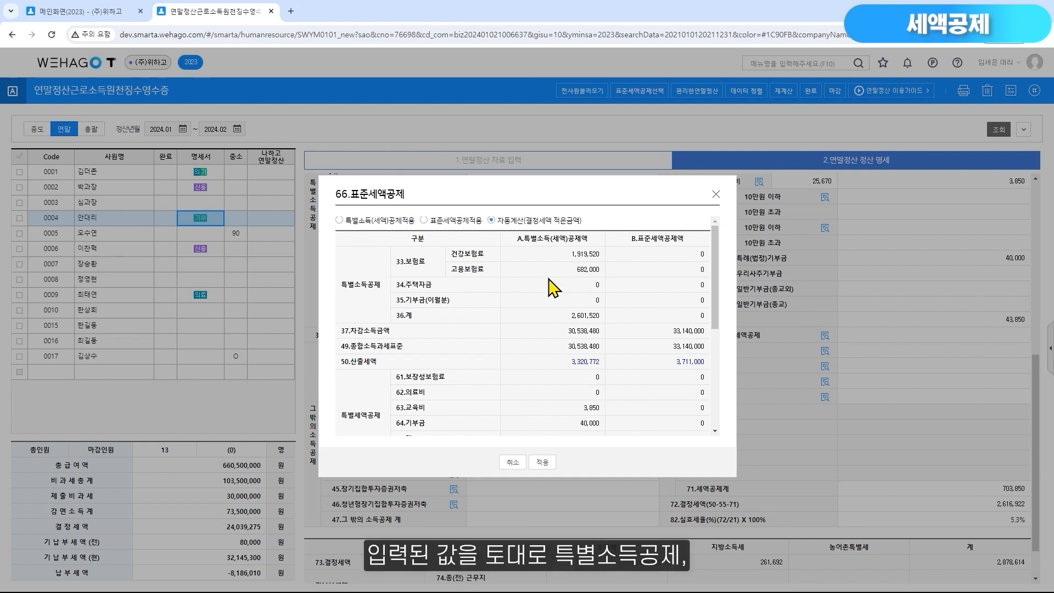
scroll(476, 387, down, 2)
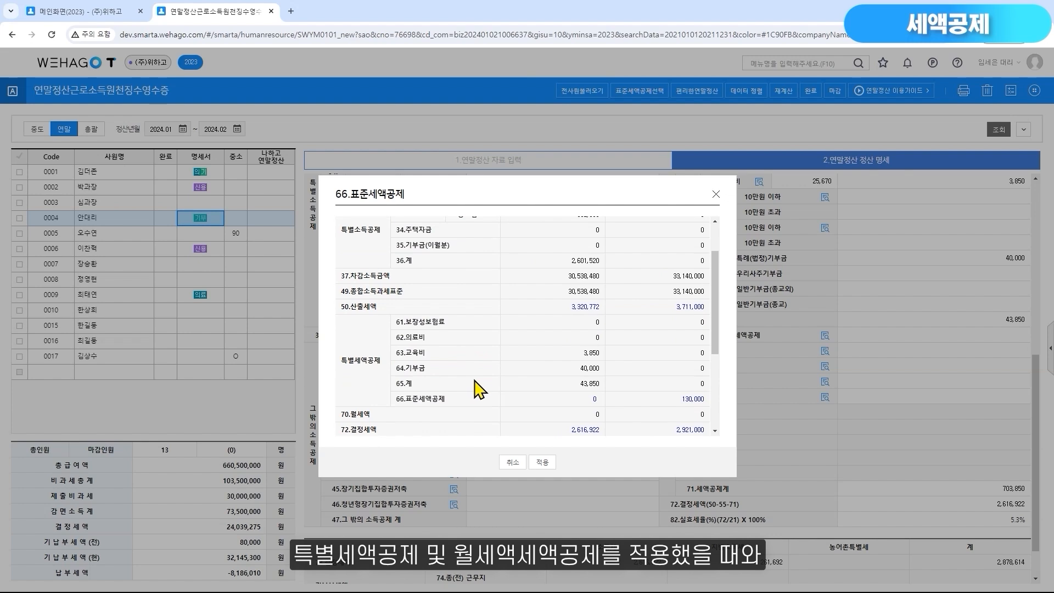
scroll(667, 341, up, 3)
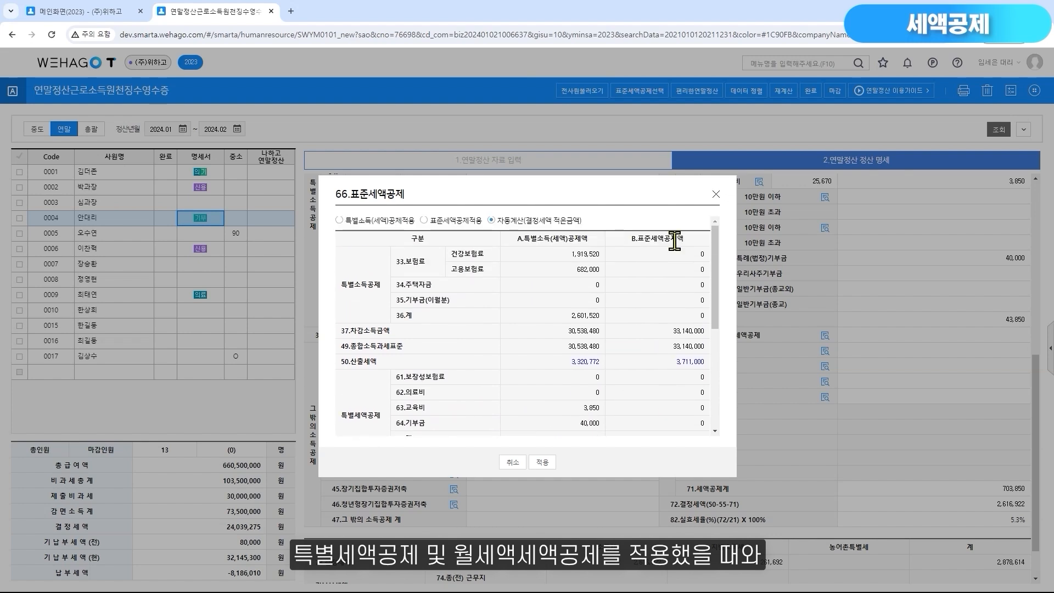
scroll(684, 334, down, 5)
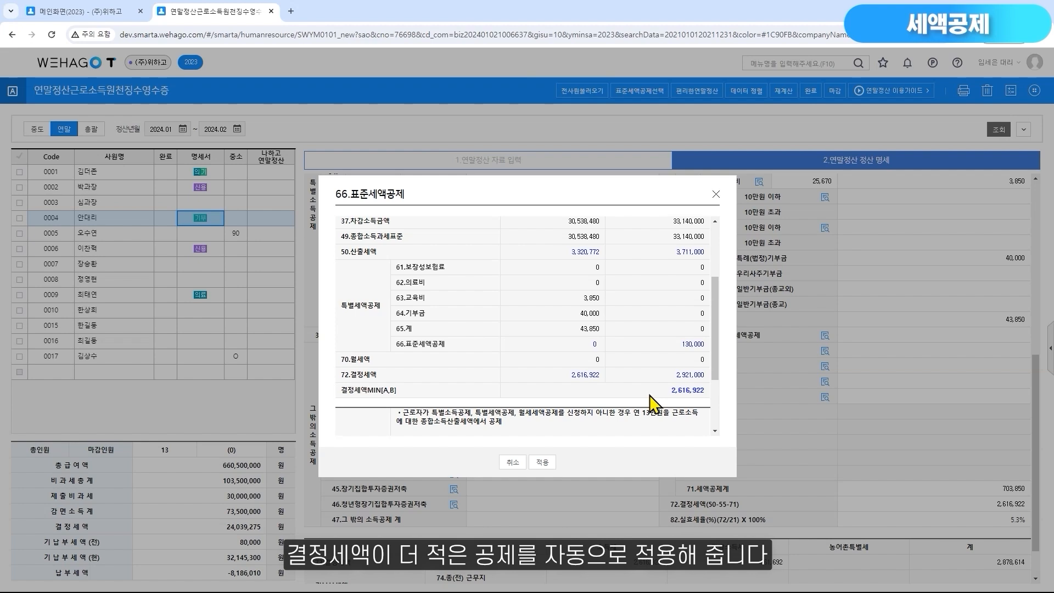
drag(564, 189, 506, 179)
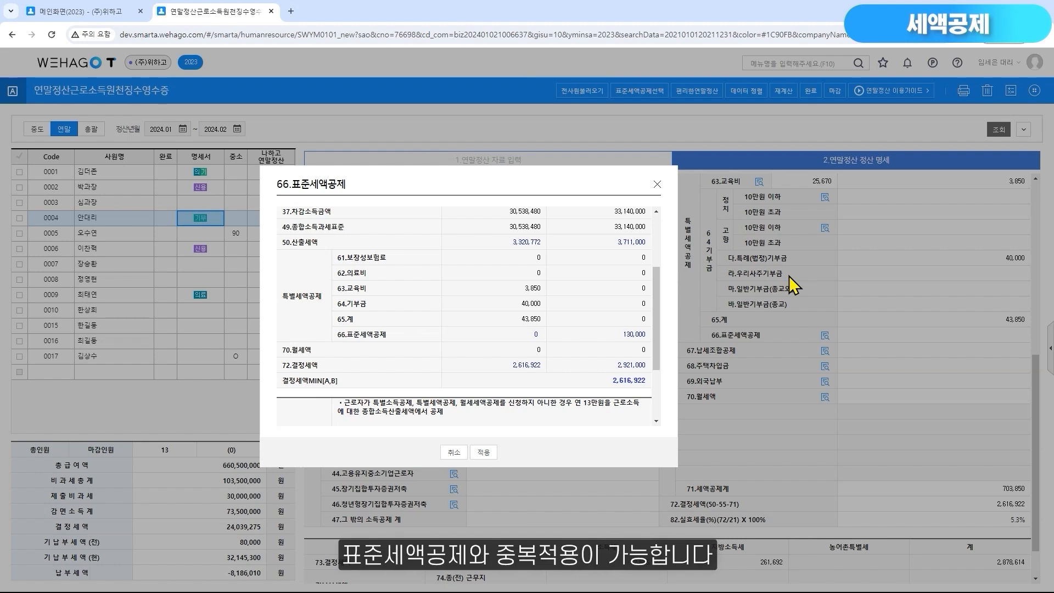
click(657, 184)
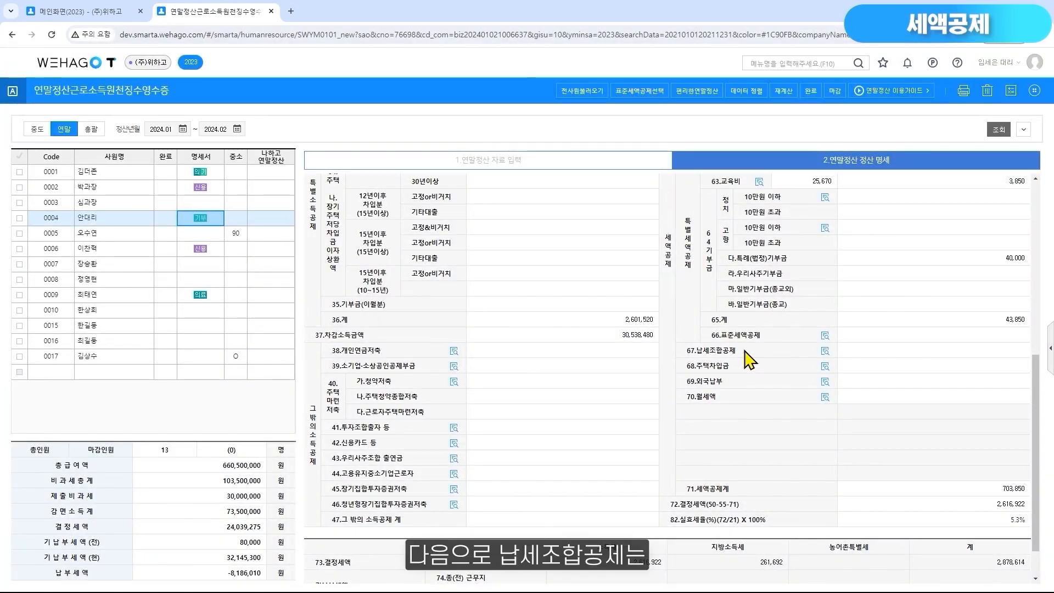
Read the 67.납세조합공제 criteria, close them, and locate the 납세조합공제 지출액 field in employee 0004's 기타공제 data entry
click(825, 351)
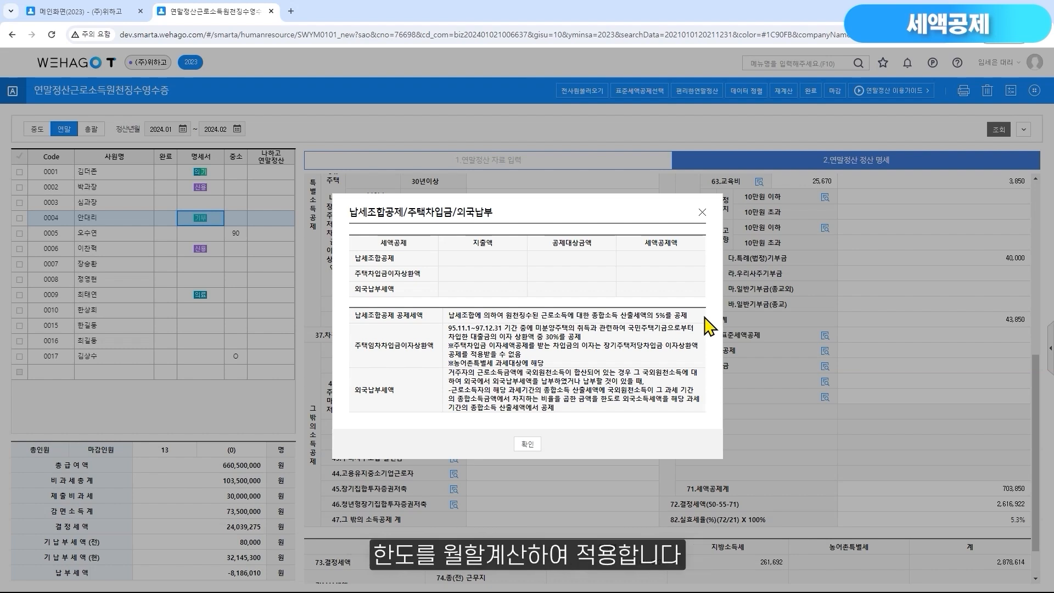
click(702, 212)
click(595, 174)
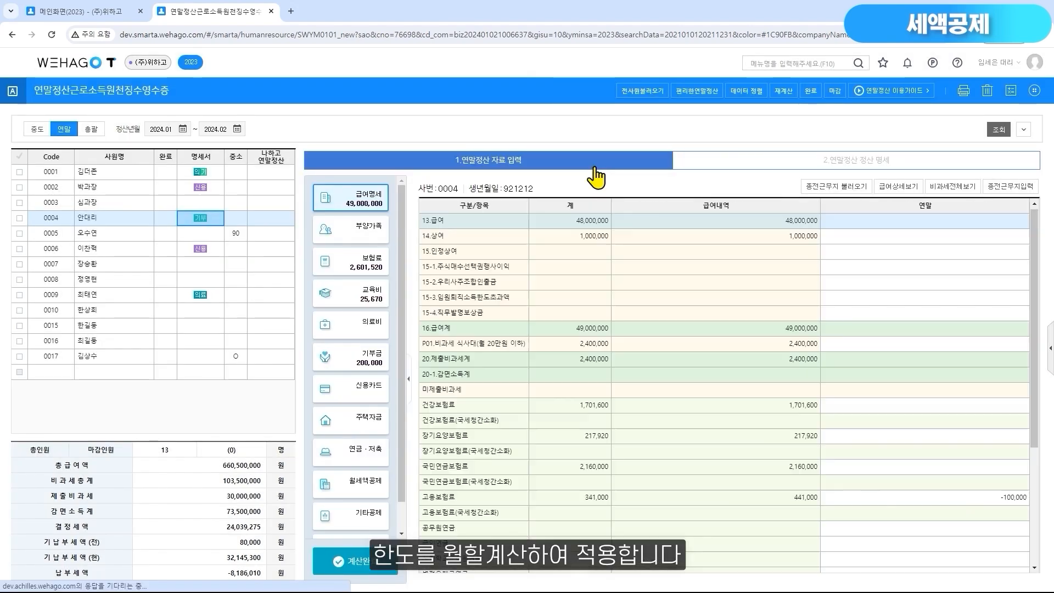
click(355, 526)
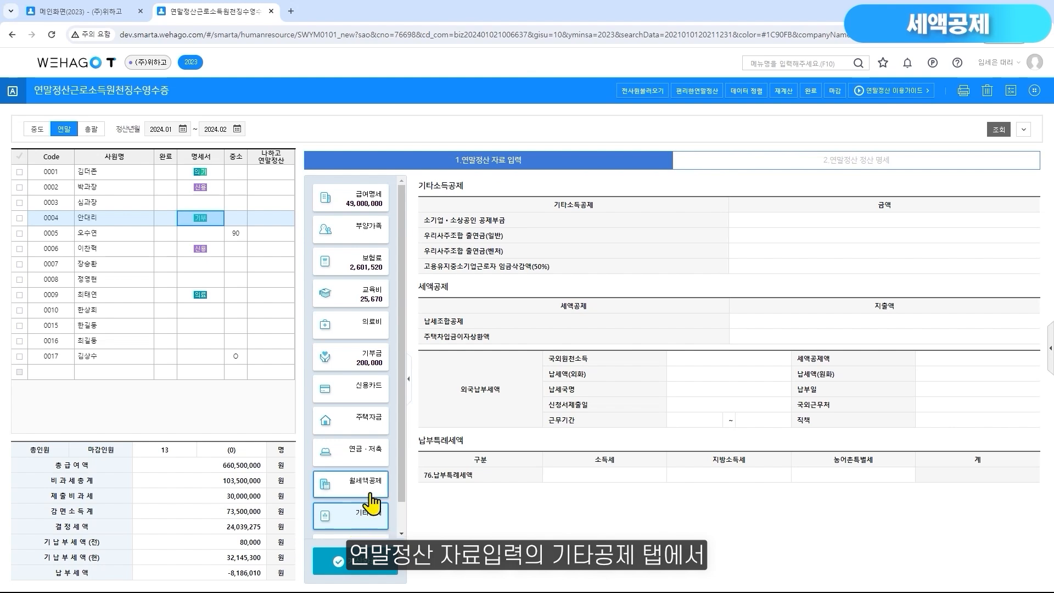
click(768, 323)
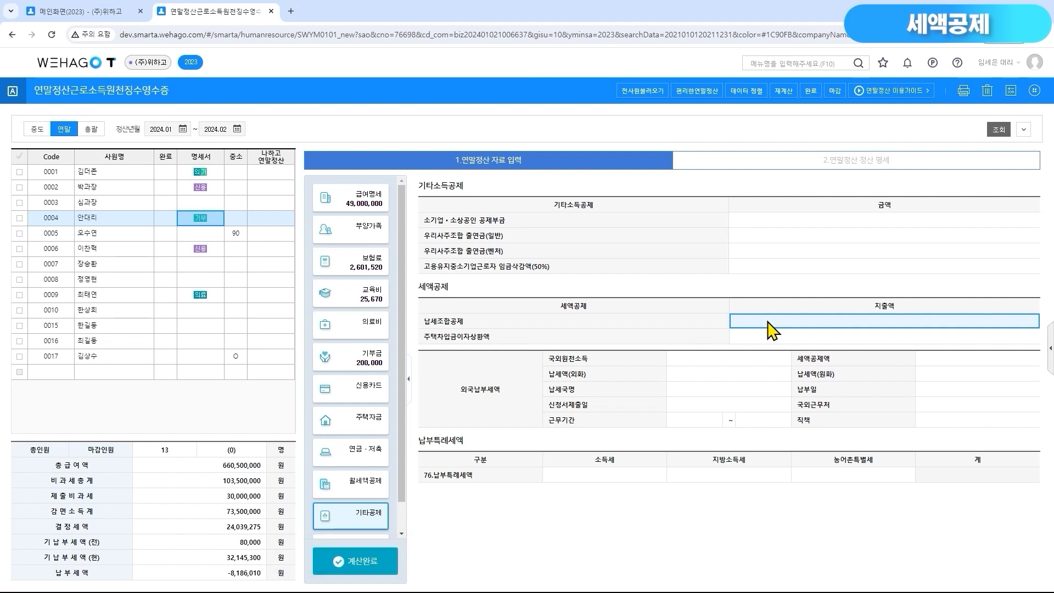
Return to employee 0004's 정산 명세 and check the 67.납세조합공제 amount
click(828, 159)
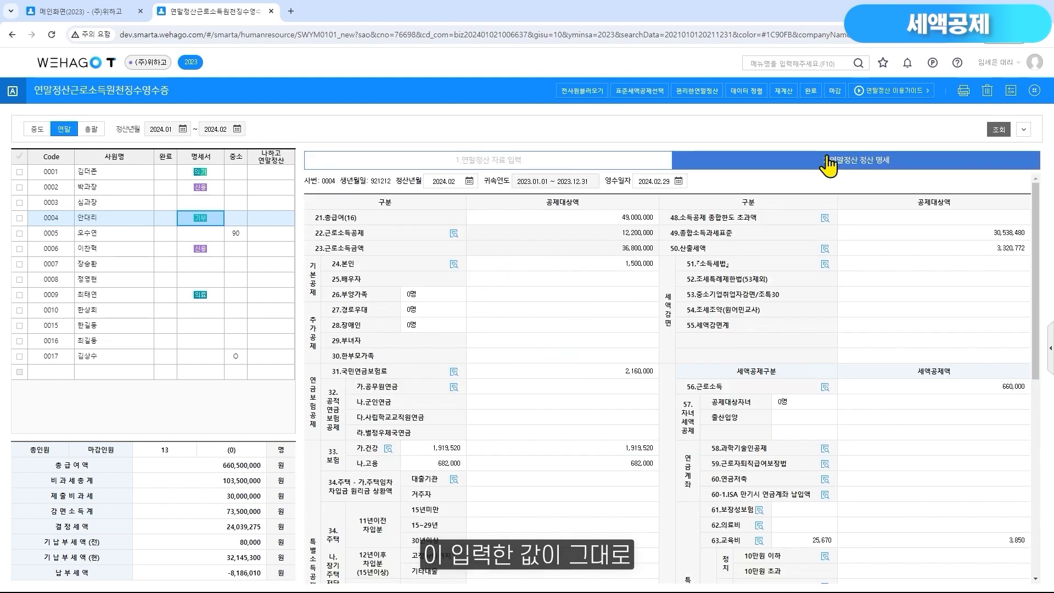
click(1036, 413)
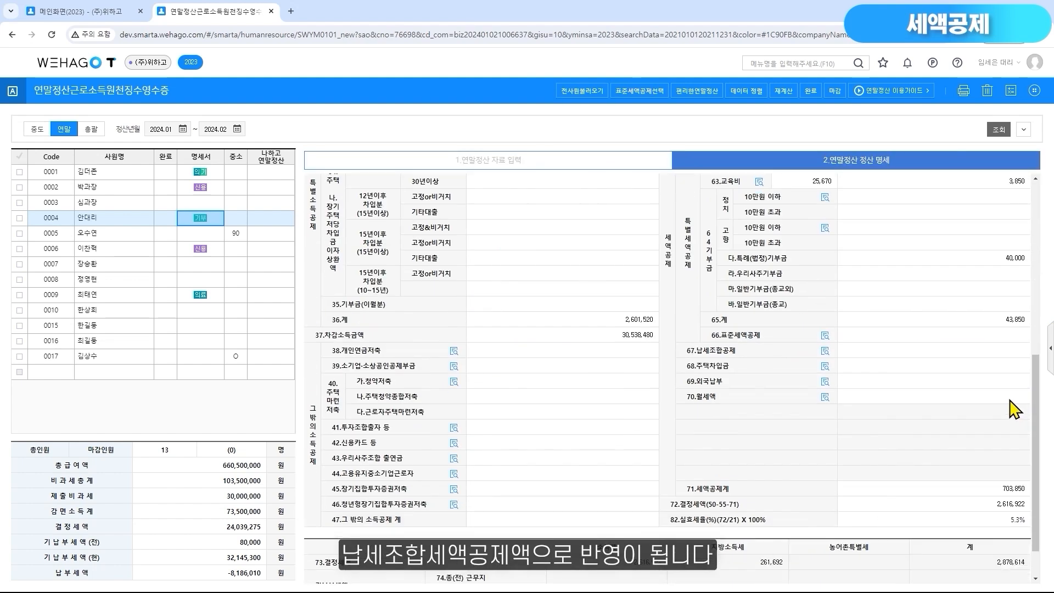
click(893, 351)
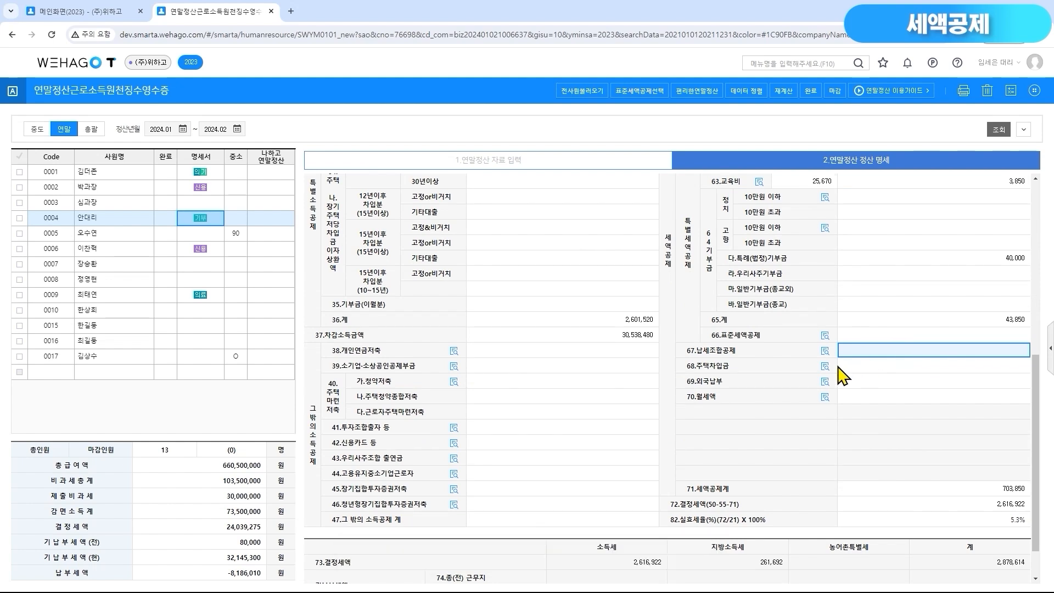
Read the 68.주택차입금 credit criteria, close them, and locate the 주택자금차입금이자상환액 지출액 field in the 기타공제 data entry
click(805, 369)
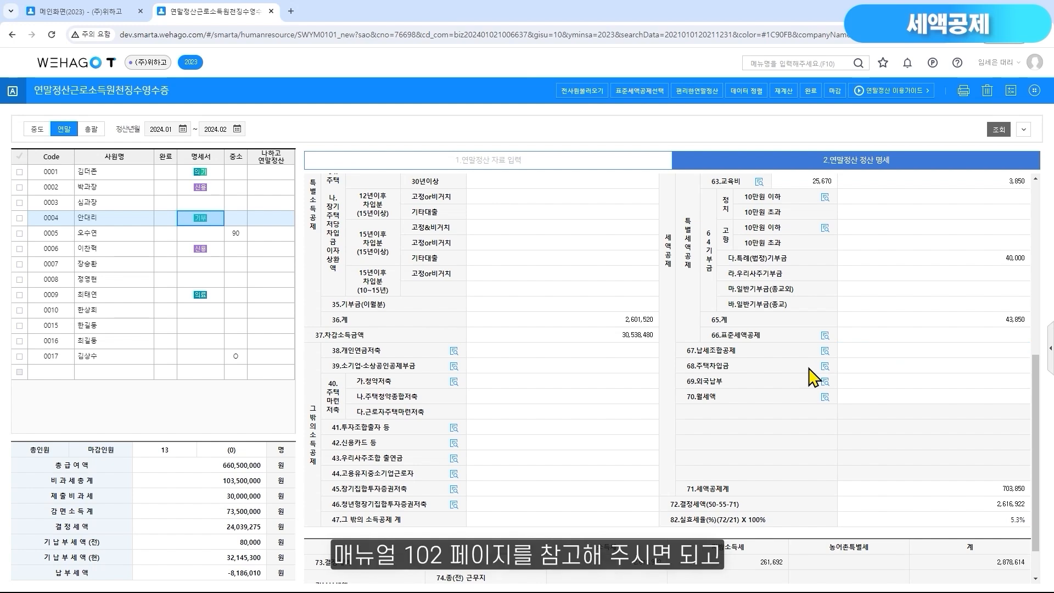
click(825, 367)
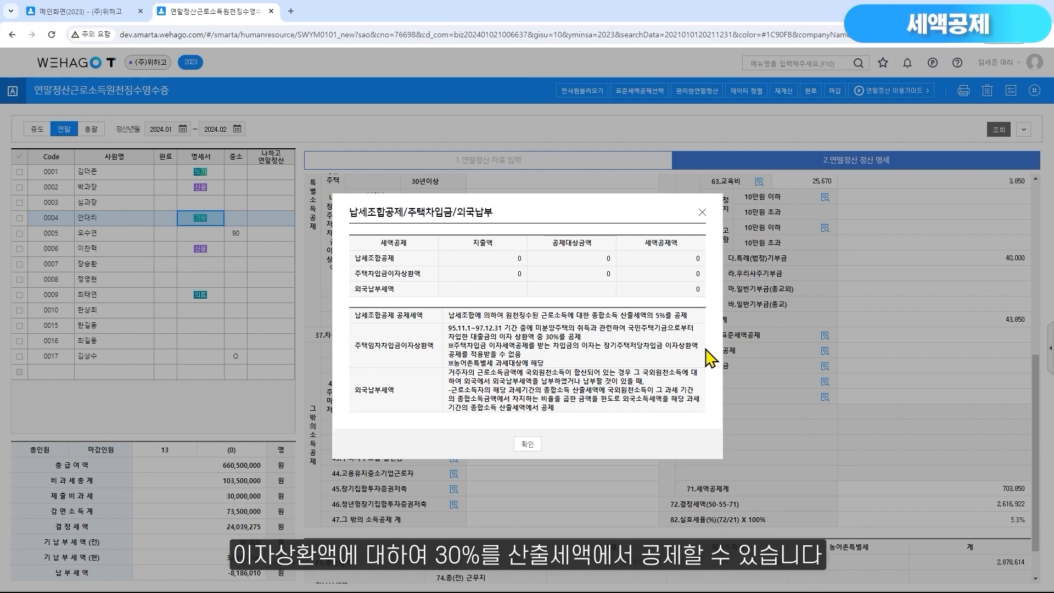
click(528, 444)
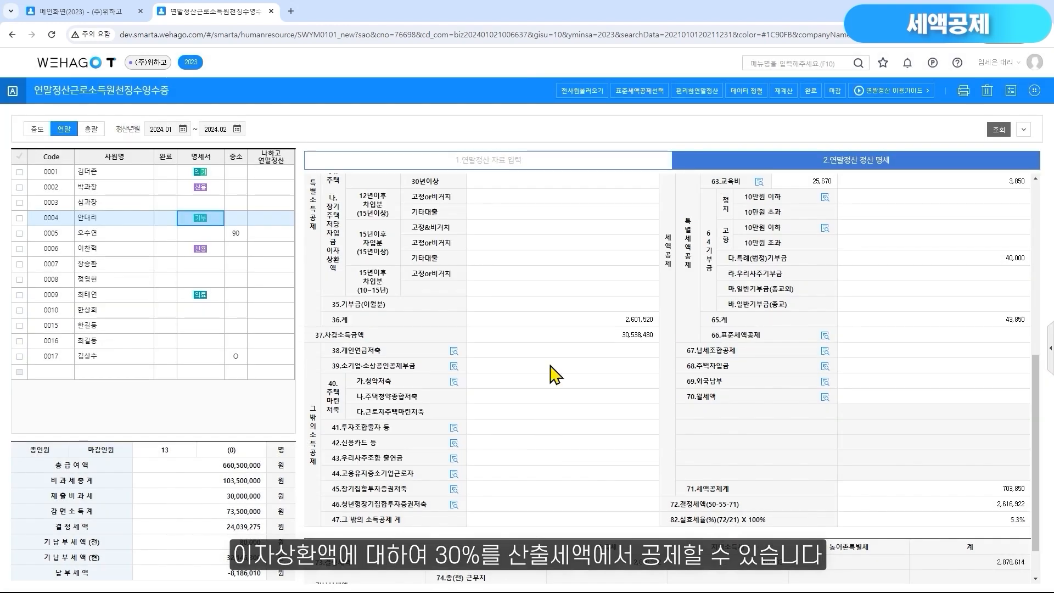
click(554, 175)
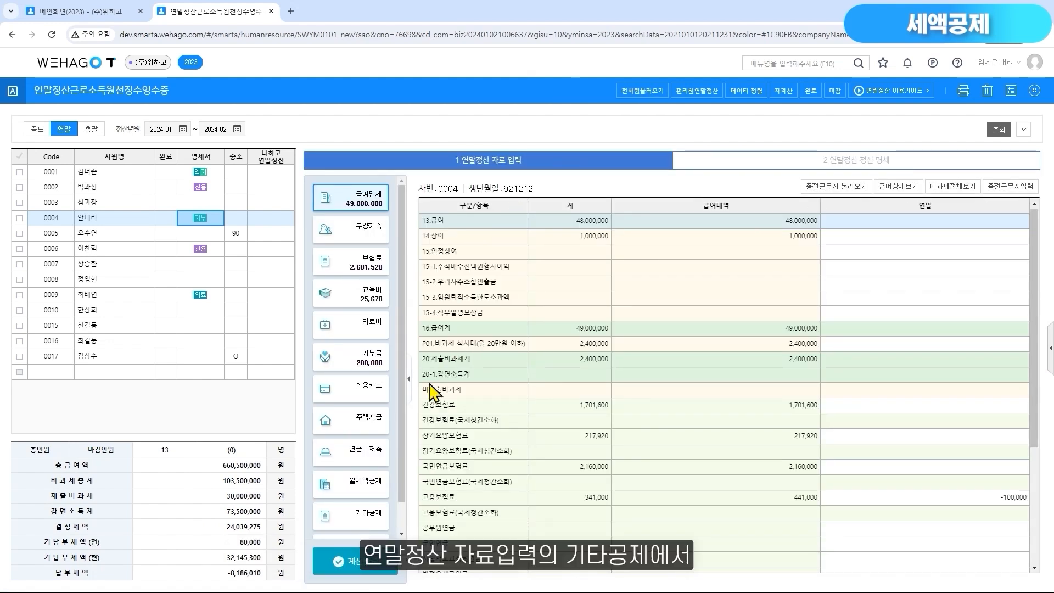
click(366, 516)
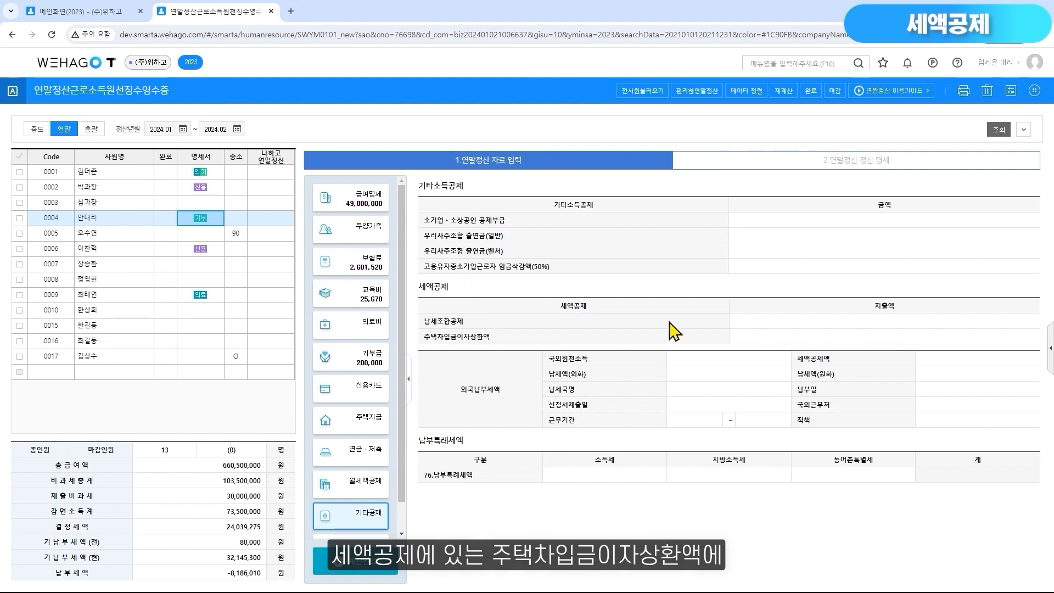
click(793, 338)
Check the 68.주택차입금 amount in employee 0004's 정산 명세
click(856, 166)
scroll(1037, 470, down, 5)
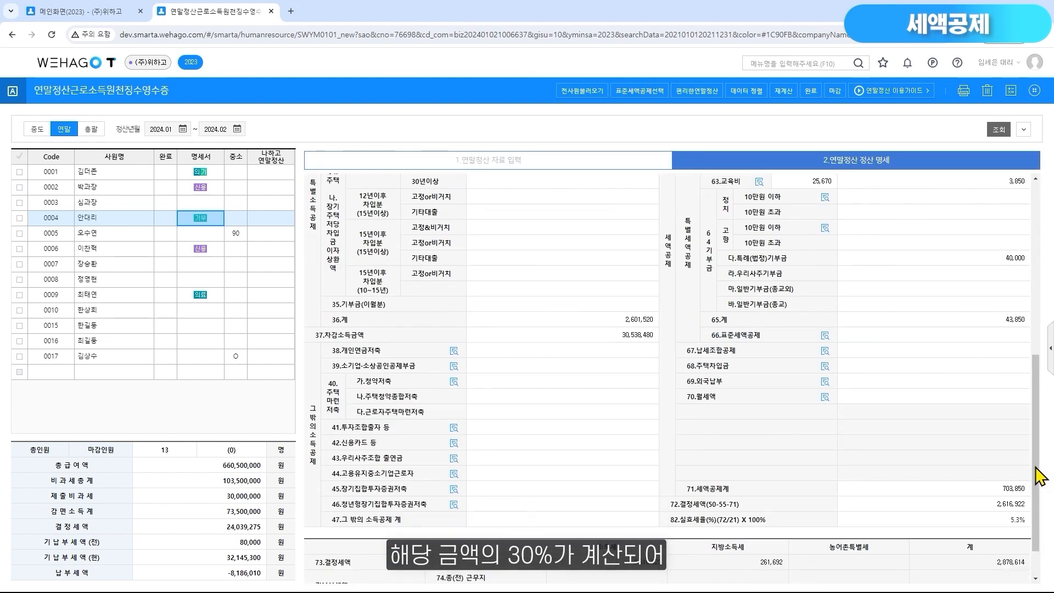
click(926, 366)
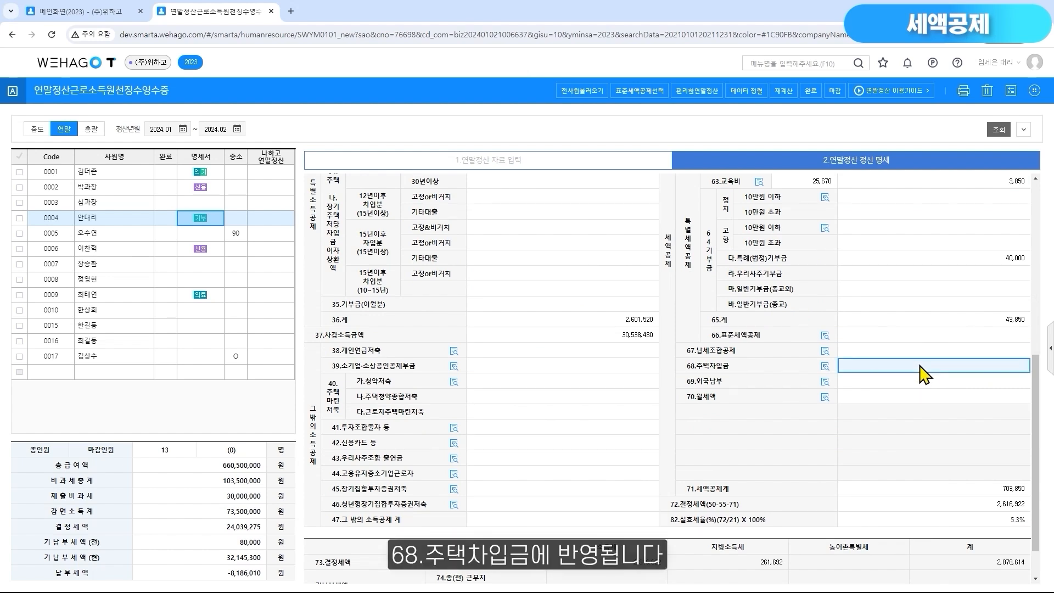
Read the 69.외국납부 credit criteria, close them, and show the 외국납부세액 fields in the 기타공제 data entry
click(794, 383)
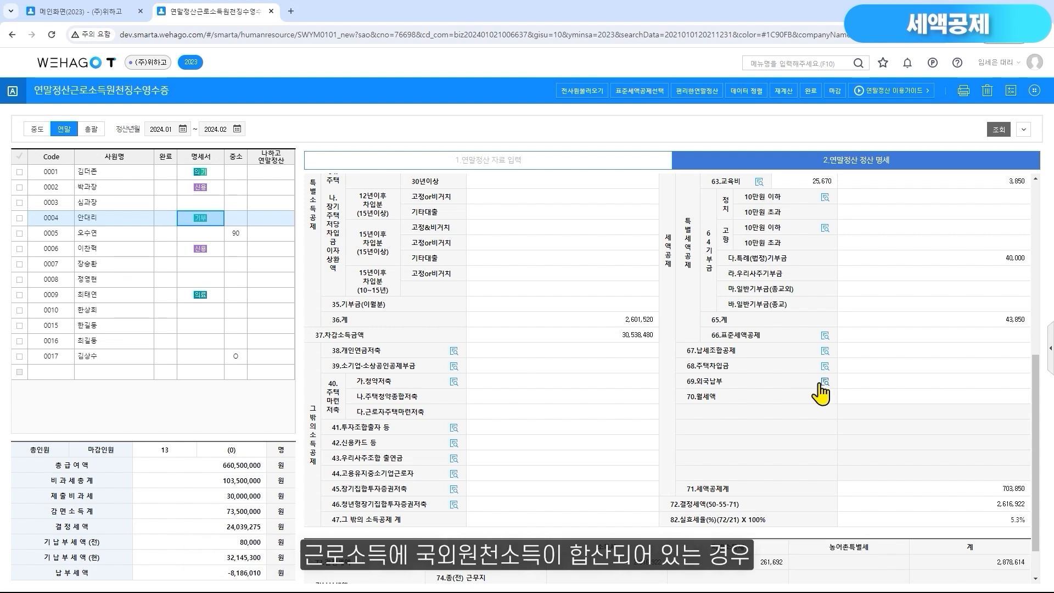
click(825, 381)
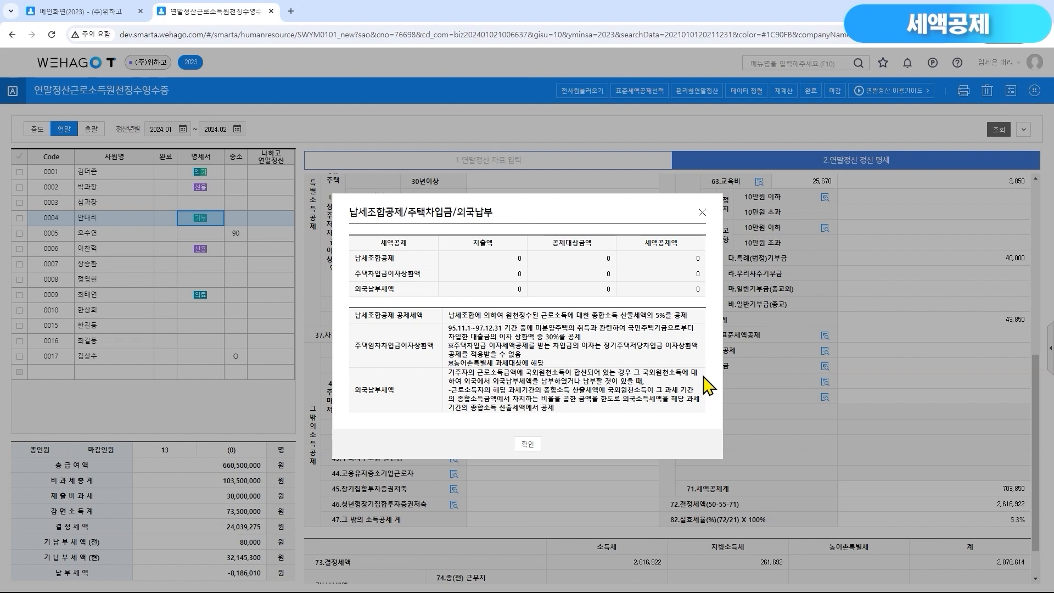
click(702, 212)
click(593, 164)
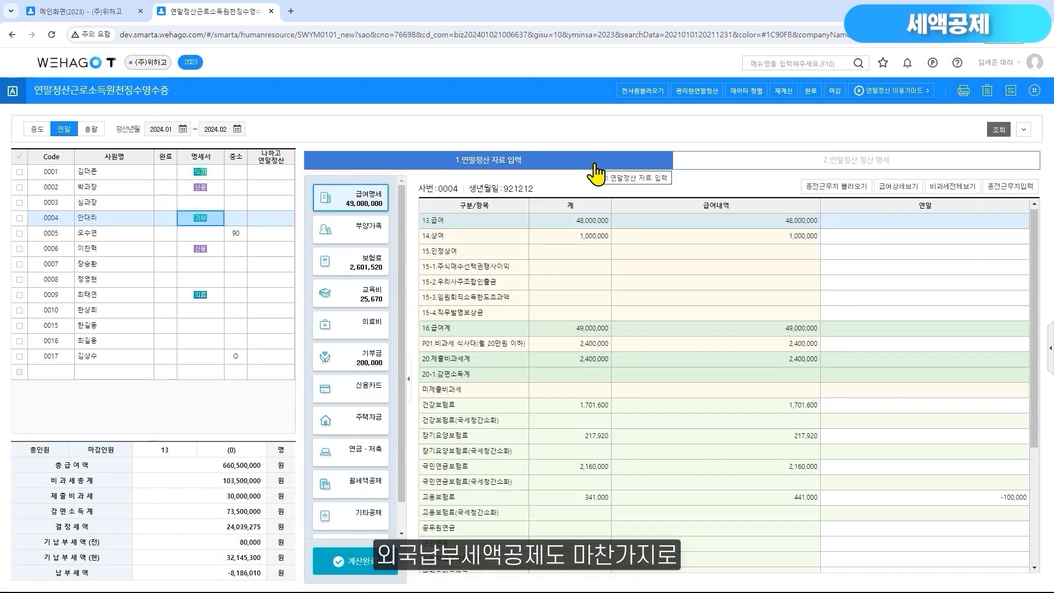
click(344, 524)
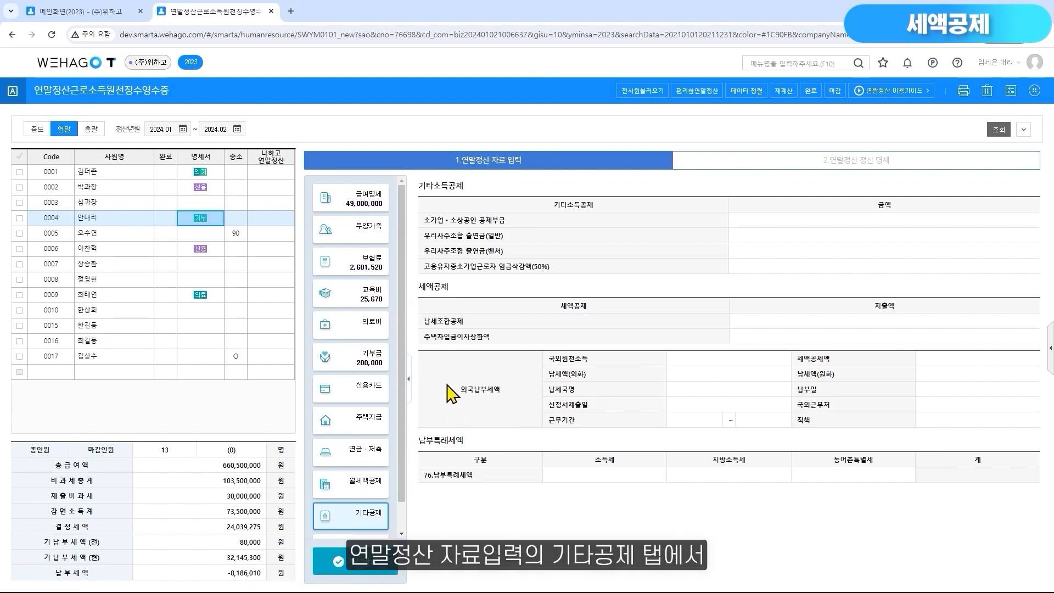
Check the 69.외국납부 amount in employee 0004's 정산 명세
click(896, 166)
scroll(1038, 486, down, 5)
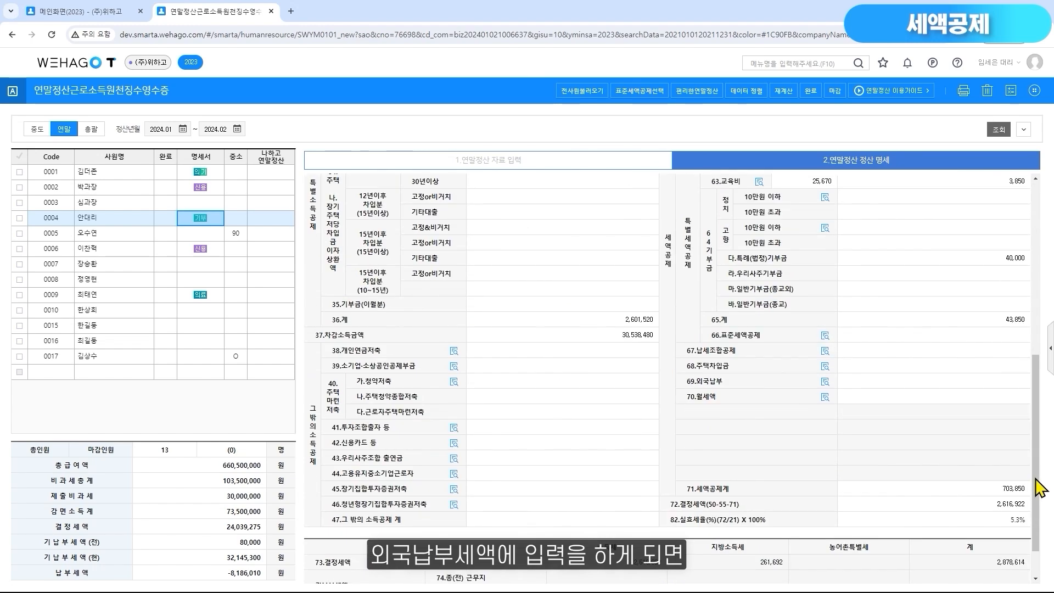
click(958, 382)
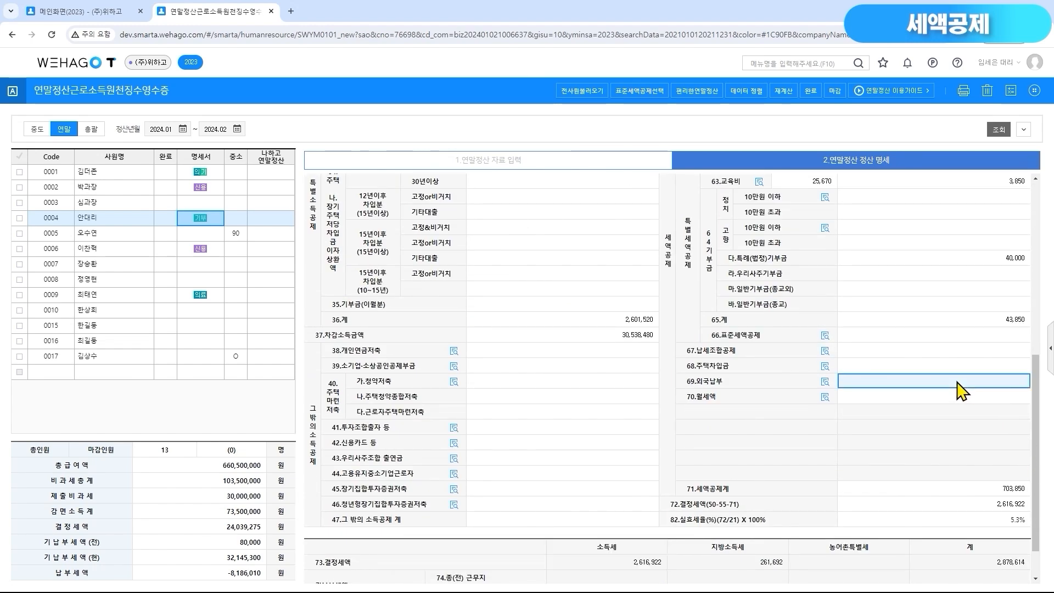
Switch to employee 0009 and review the 70.월세액 lease details and deduction limits, then close them
click(134, 296)
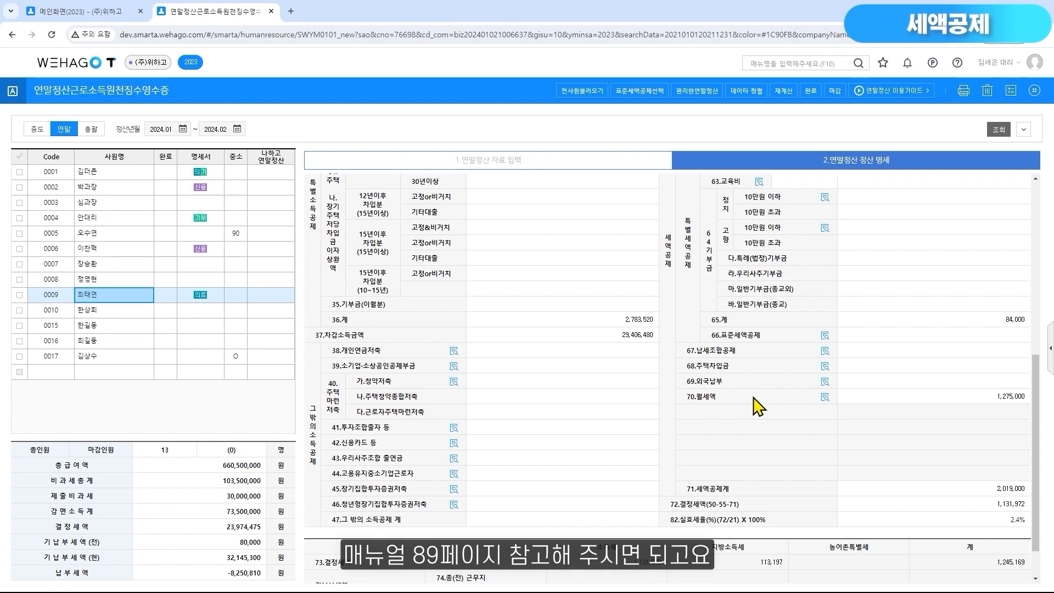
click(824, 397)
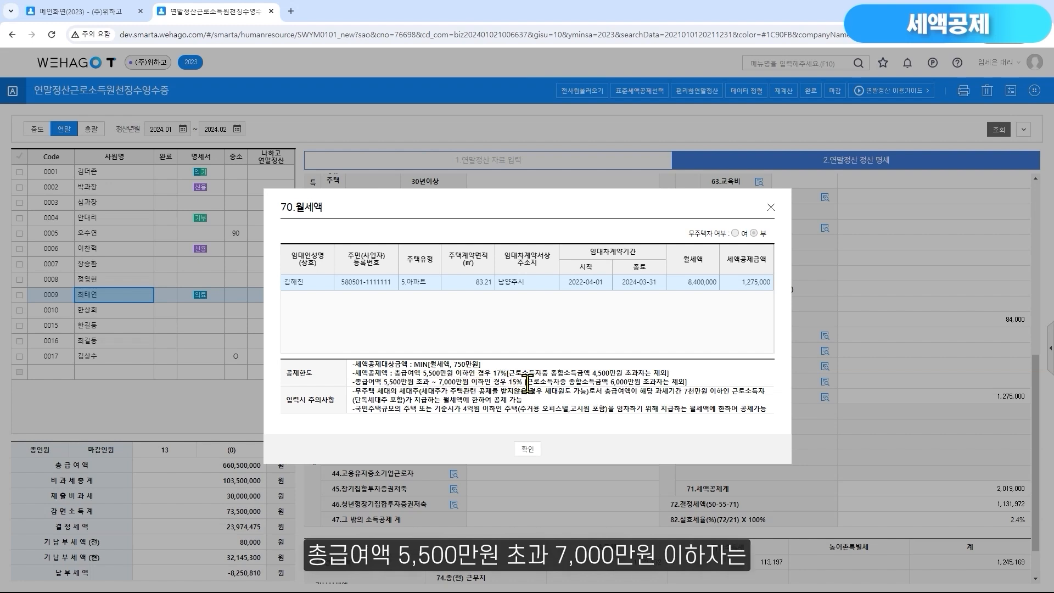
click(528, 449)
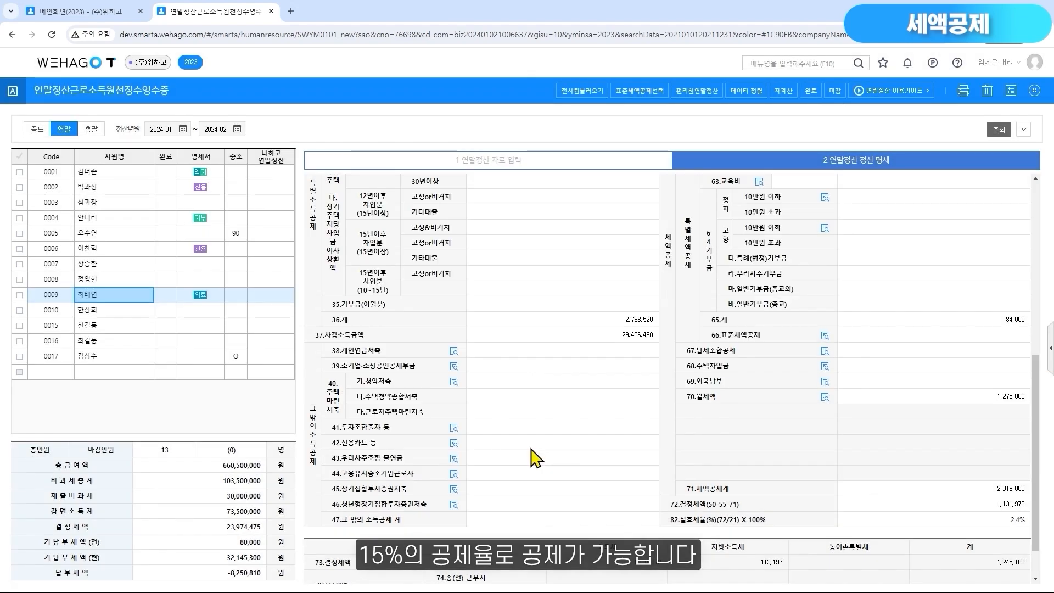
Open employee 0009's 월세액공제 data entry and review the landlord's name and registration number fields of the lease record
click(512, 160)
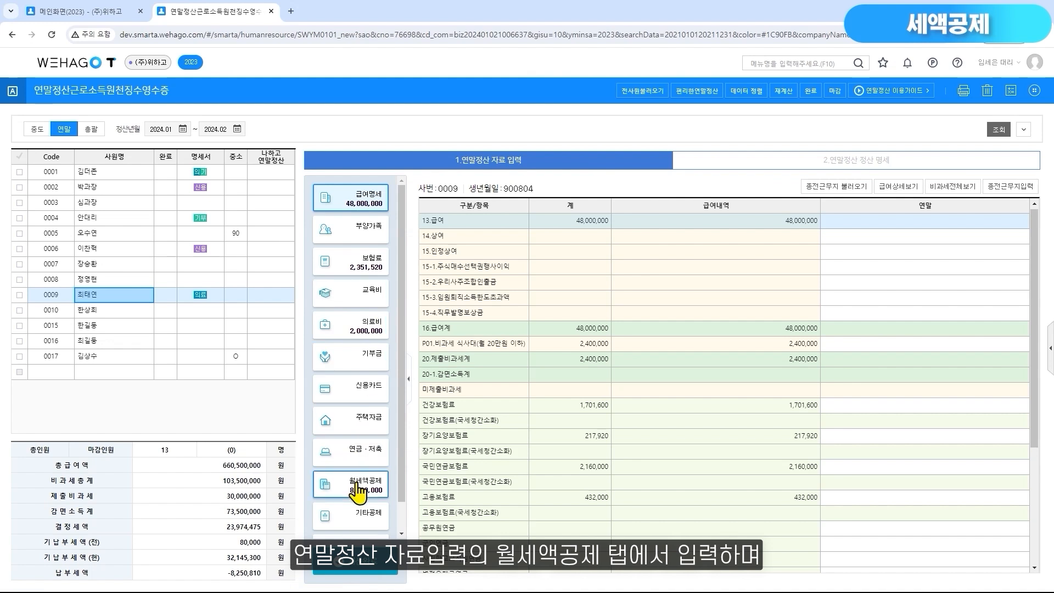
click(360, 489)
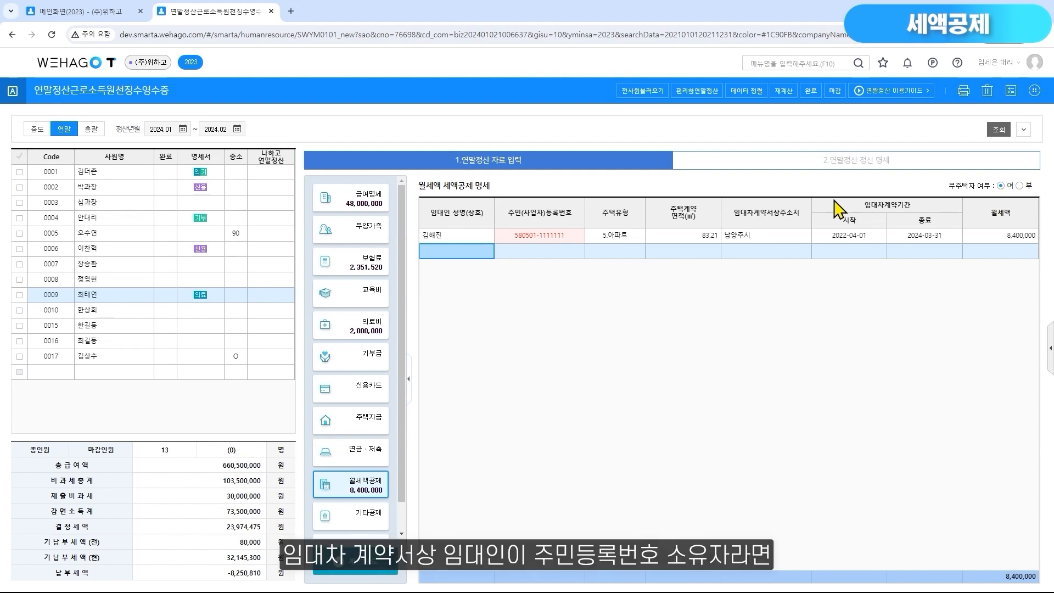
click(571, 240)
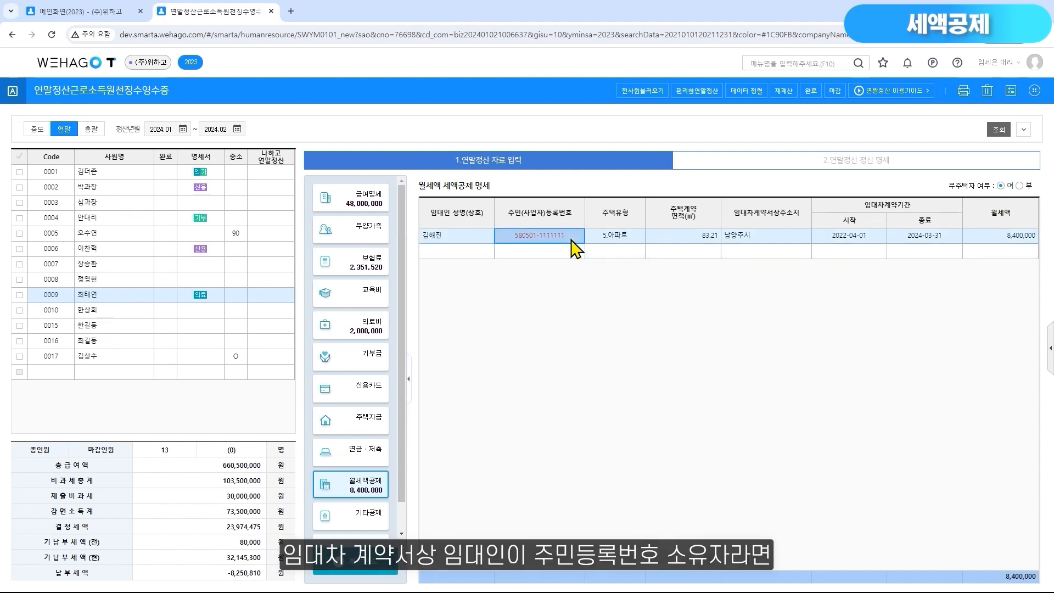
click(471, 241)
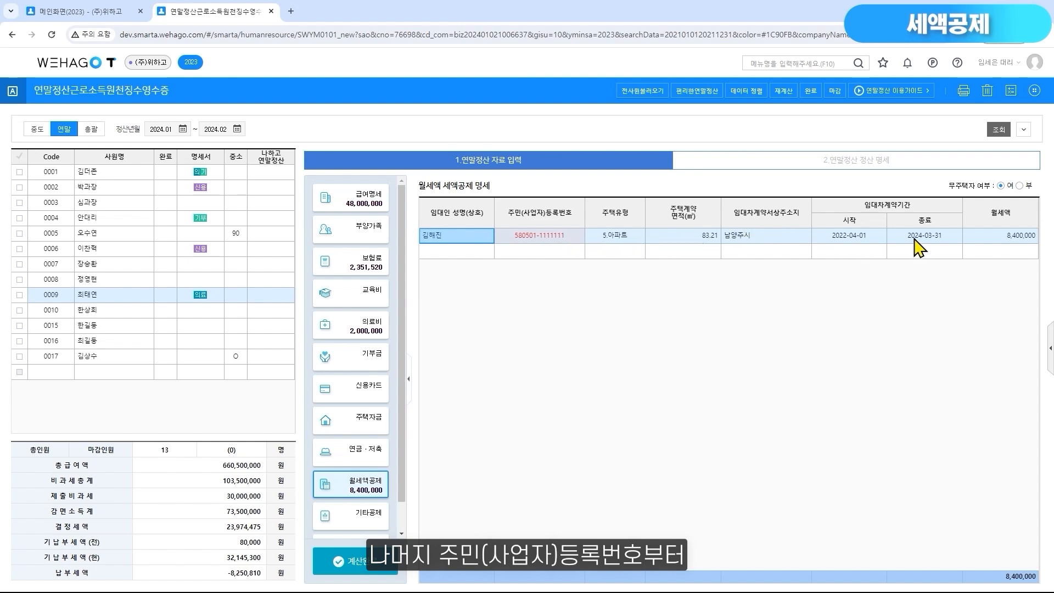
Review employee 0009's 월세액 and 세액공제금액 in the 70.월세액 details of the 정산 명세, then close them
click(997, 240)
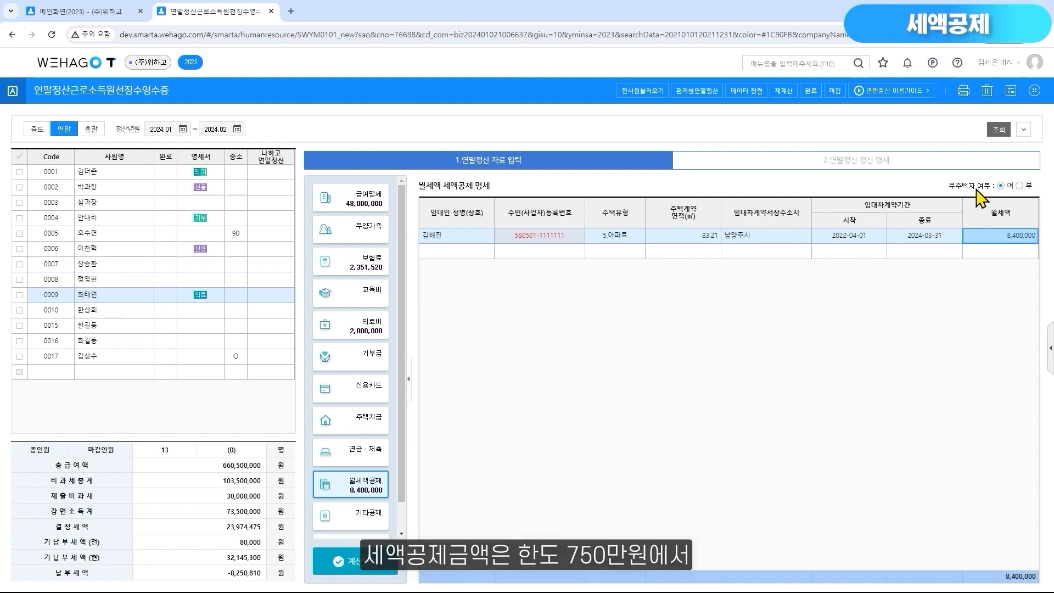
click(961, 171)
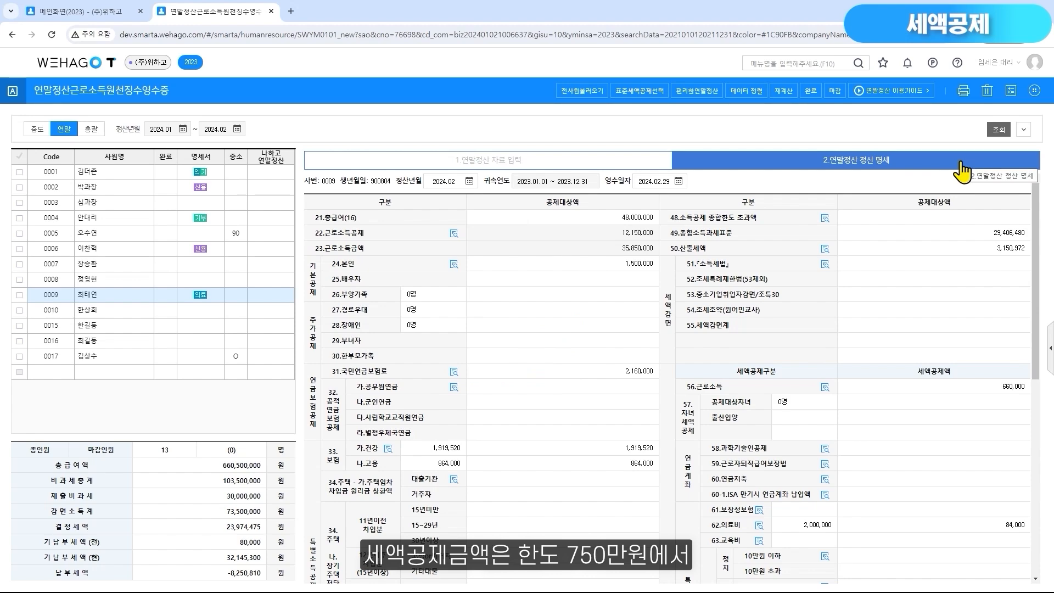
scroll(1035, 463, down, 5)
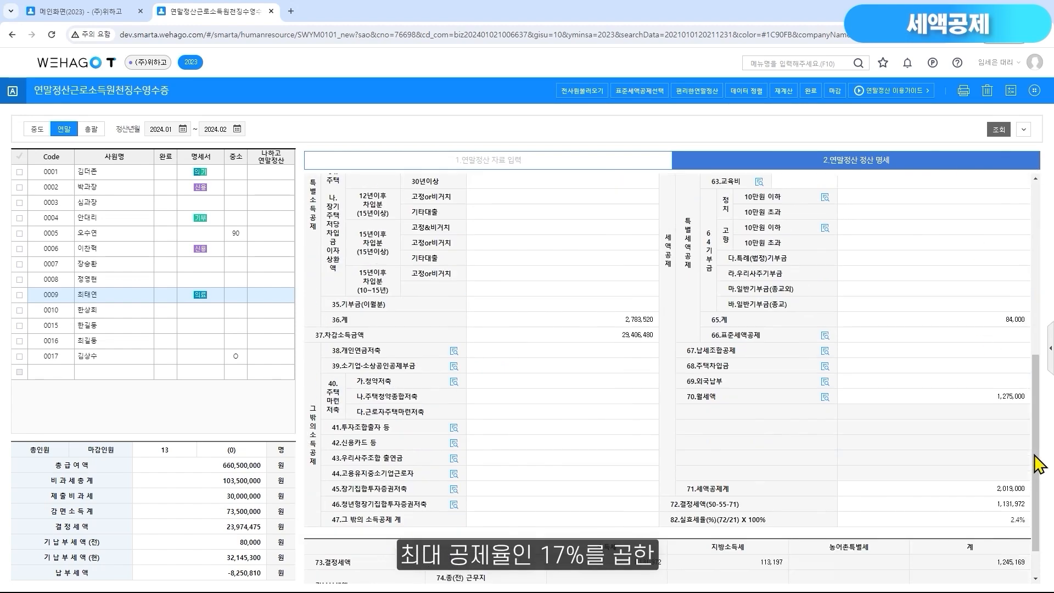
click(825, 397)
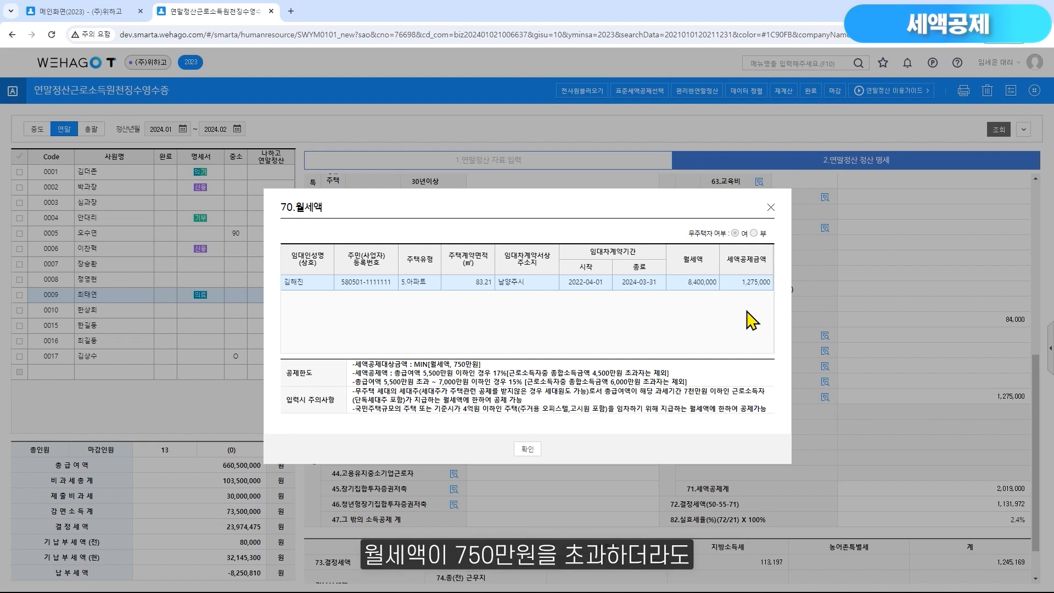
click(706, 287)
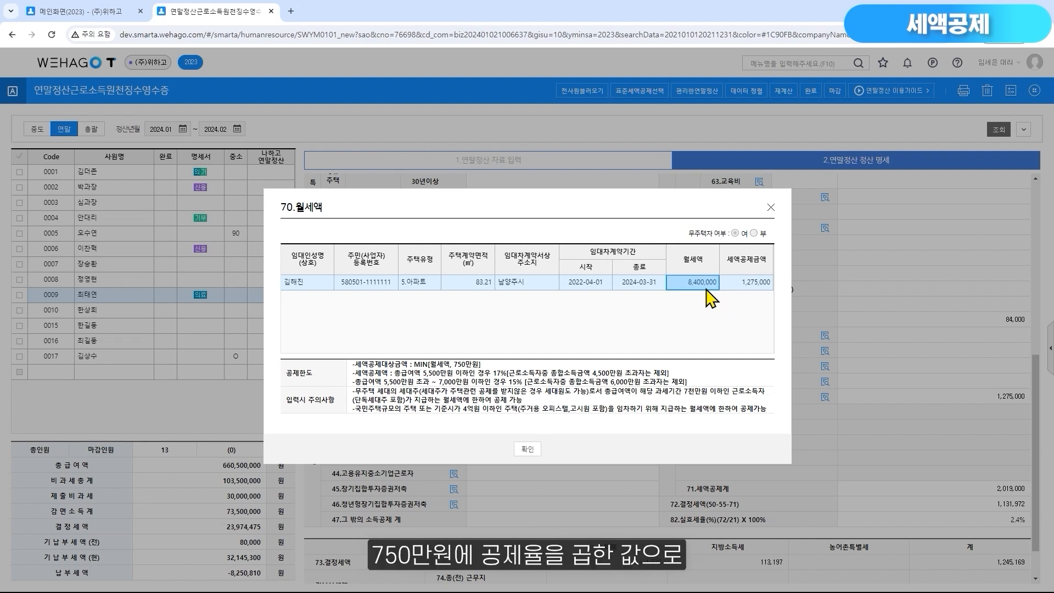
click(758, 285)
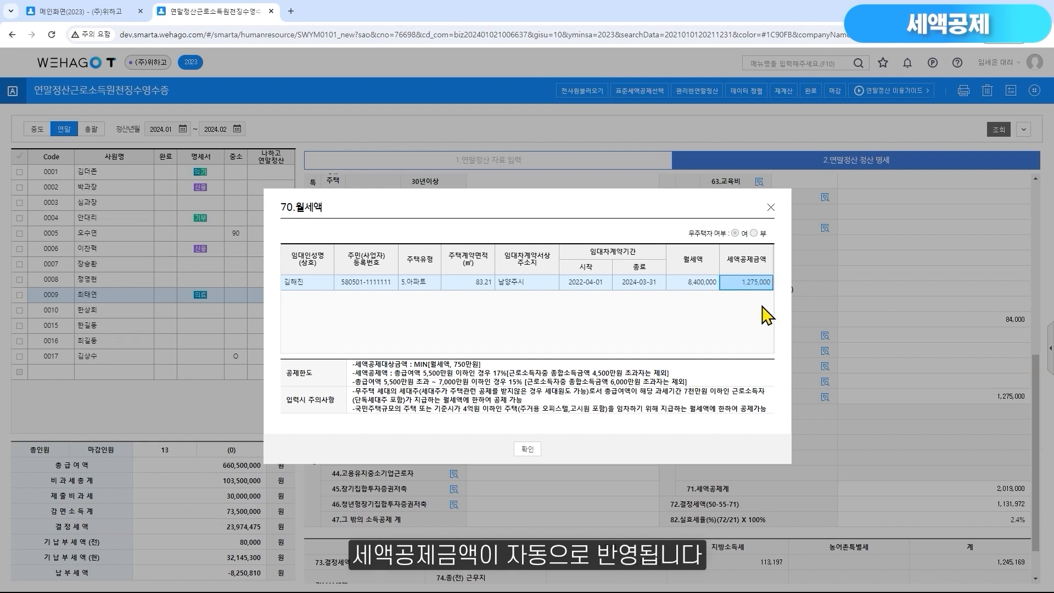
click(772, 209)
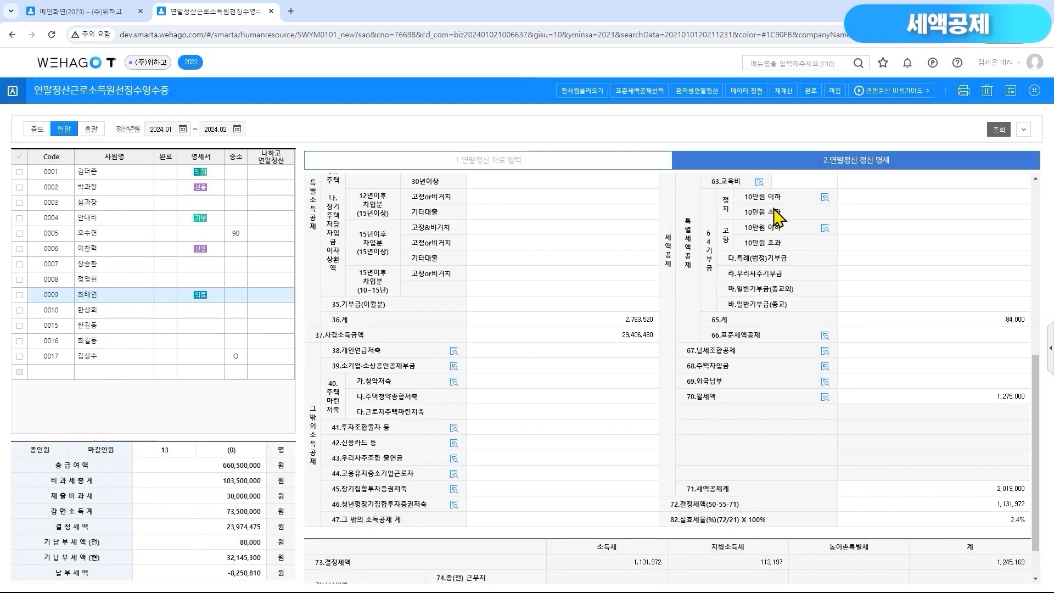
Check employee 0009's 50.산출세액, 55.세액감면계, 71.세액공제계 and 72.결정세액 amounts in the 정산 명세
scroll(774, 217, up, 6)
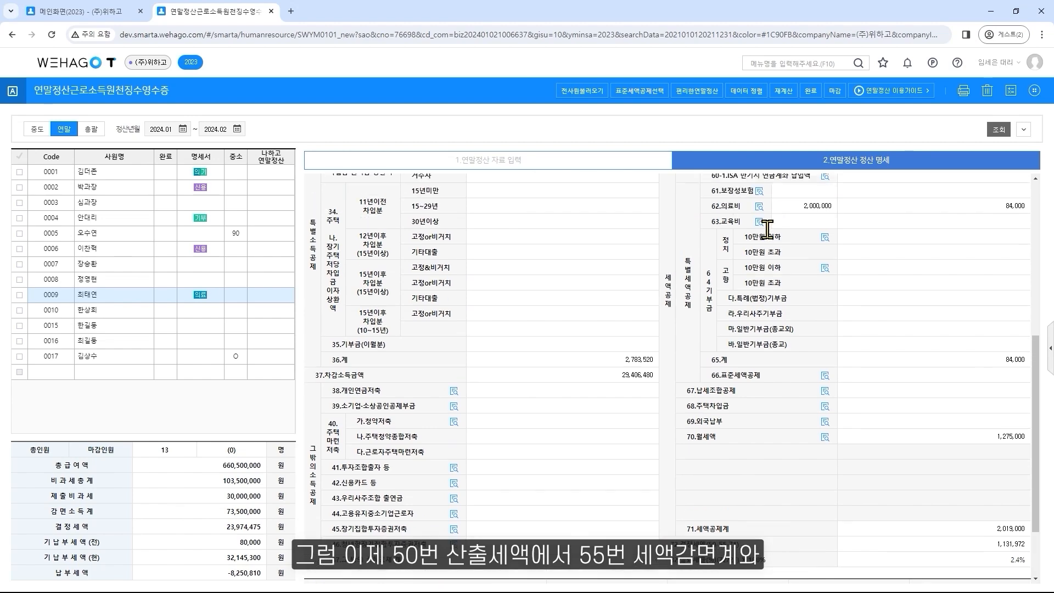
click(888, 249)
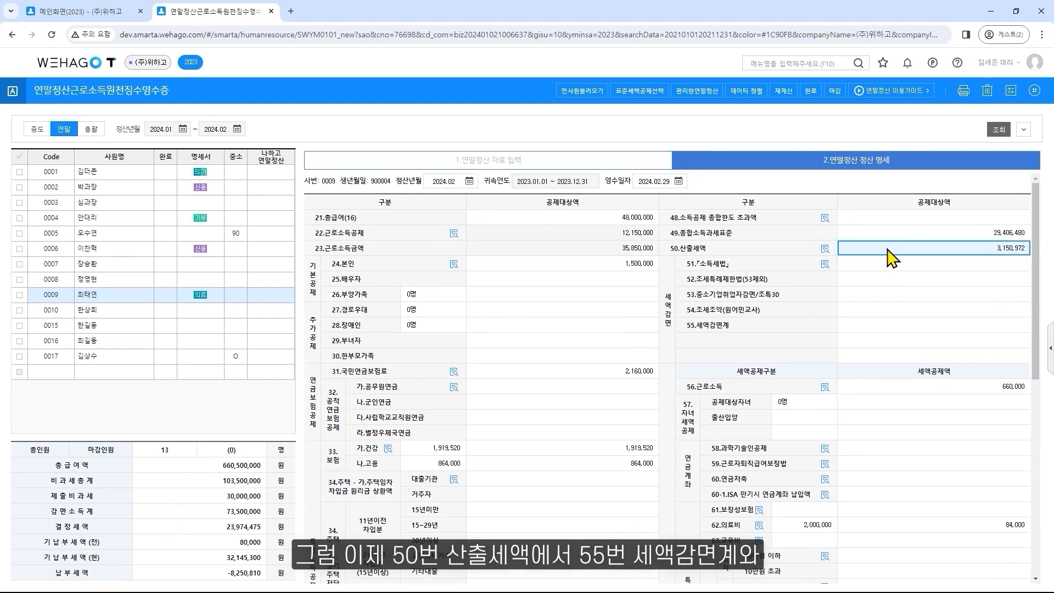
click(886, 324)
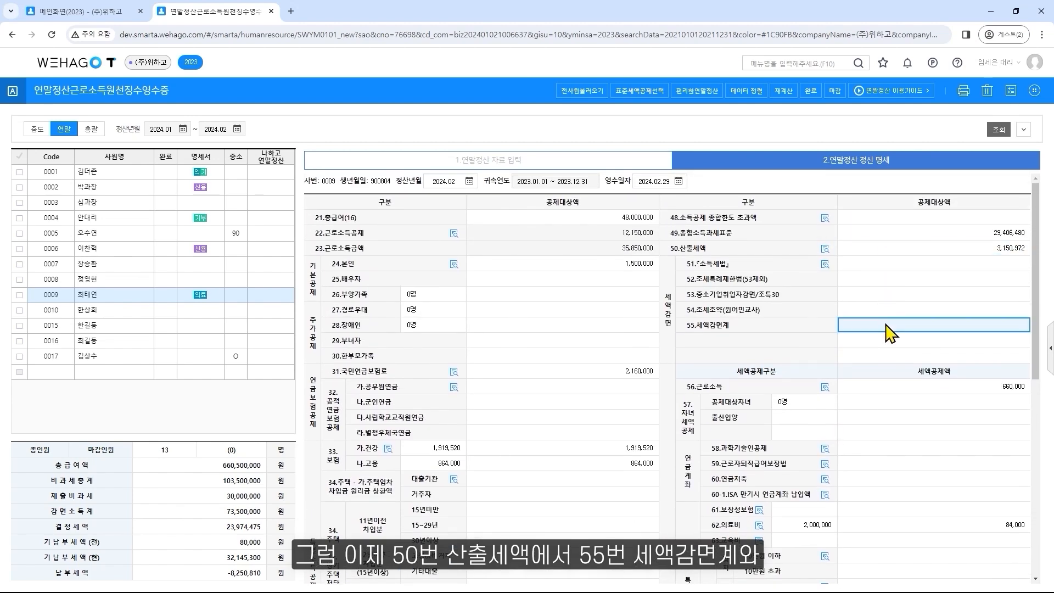
scroll(890, 332, down, 10)
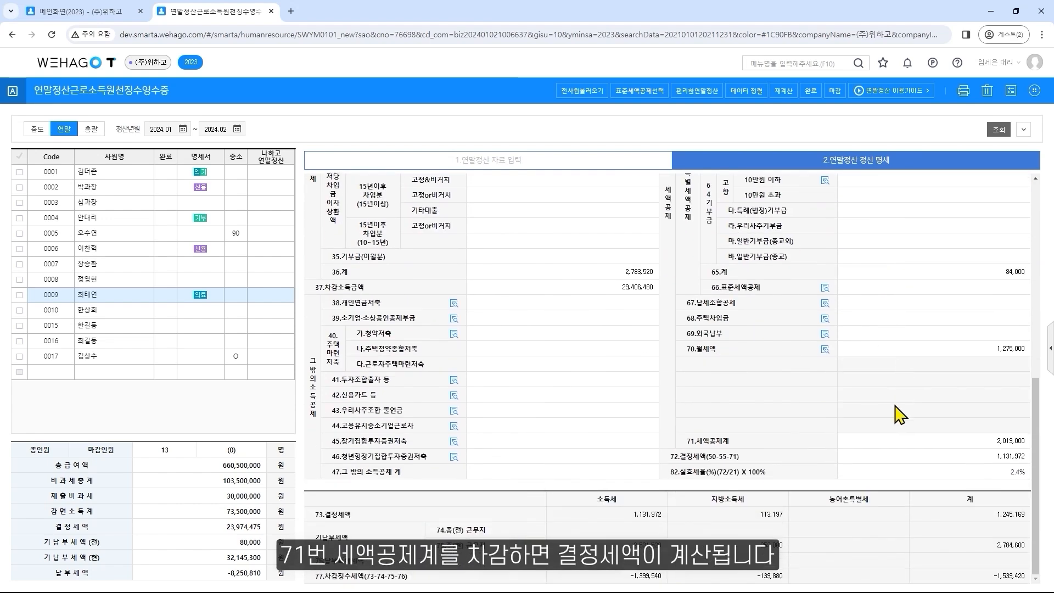
click(903, 441)
click(981, 456)
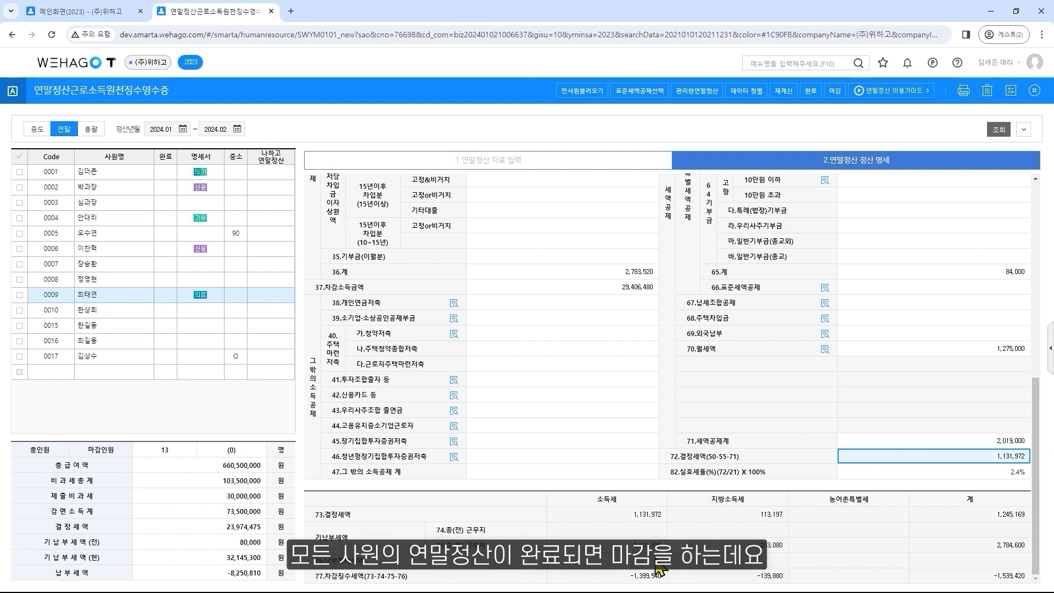
Switch to the 총괄 view, select mid-year leaver 0011, and close (마감) the year-end settlement for all employees at once
click(91, 129)
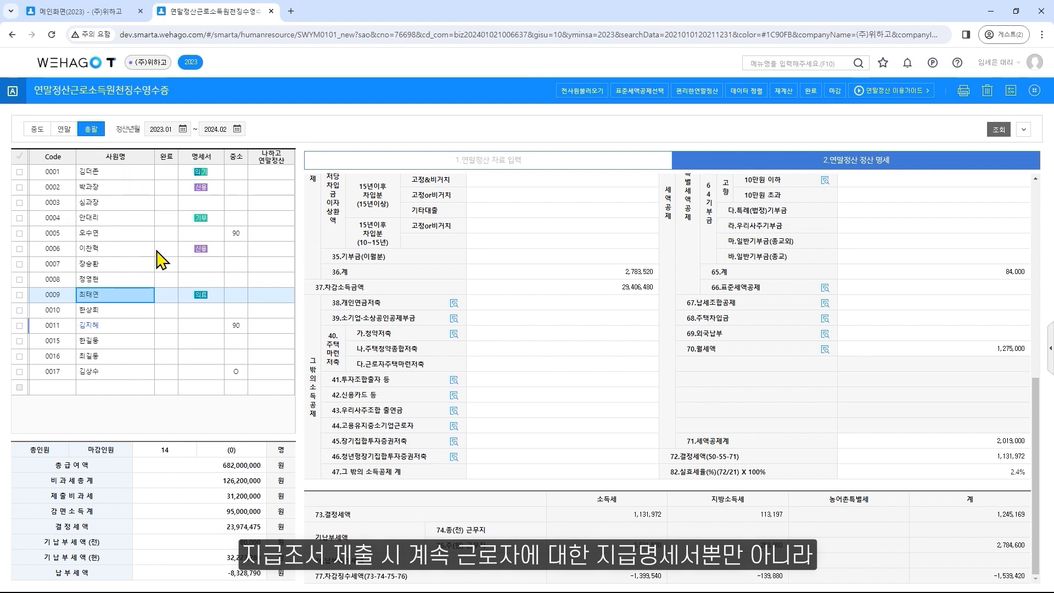
click(136, 328)
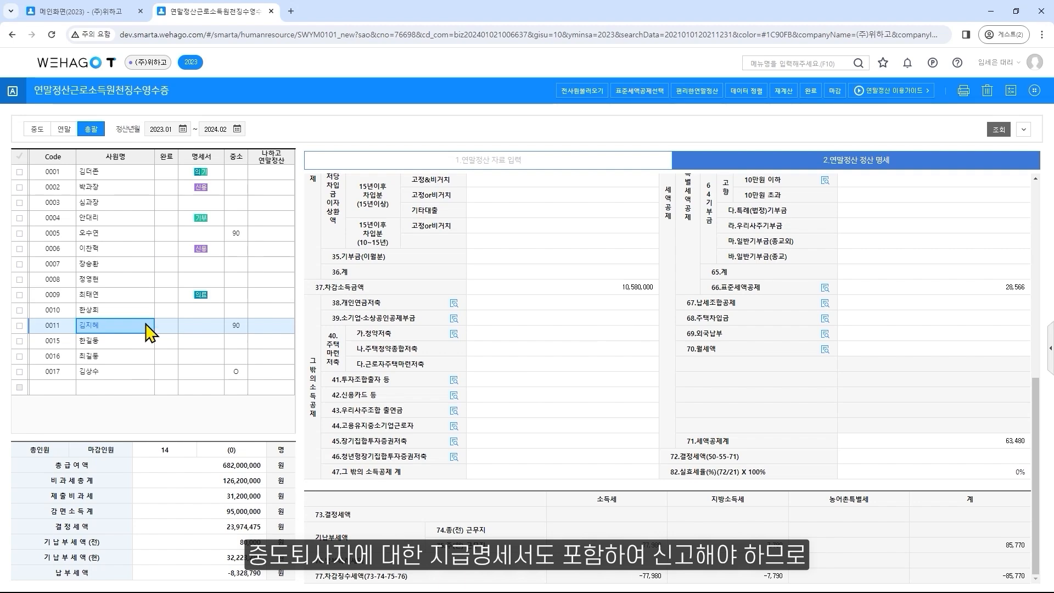
click(839, 94)
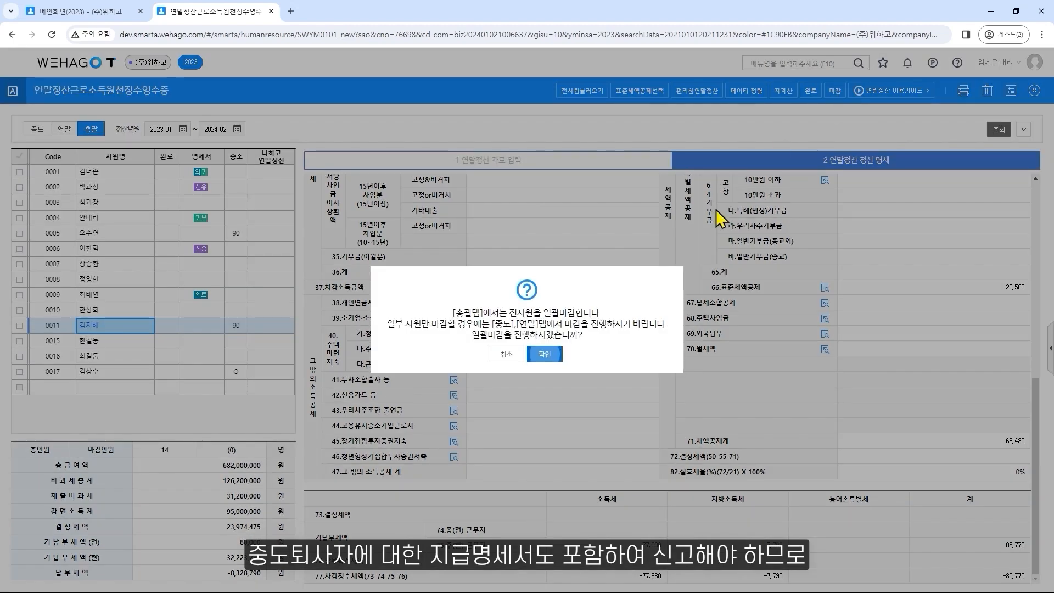
click(545, 355)
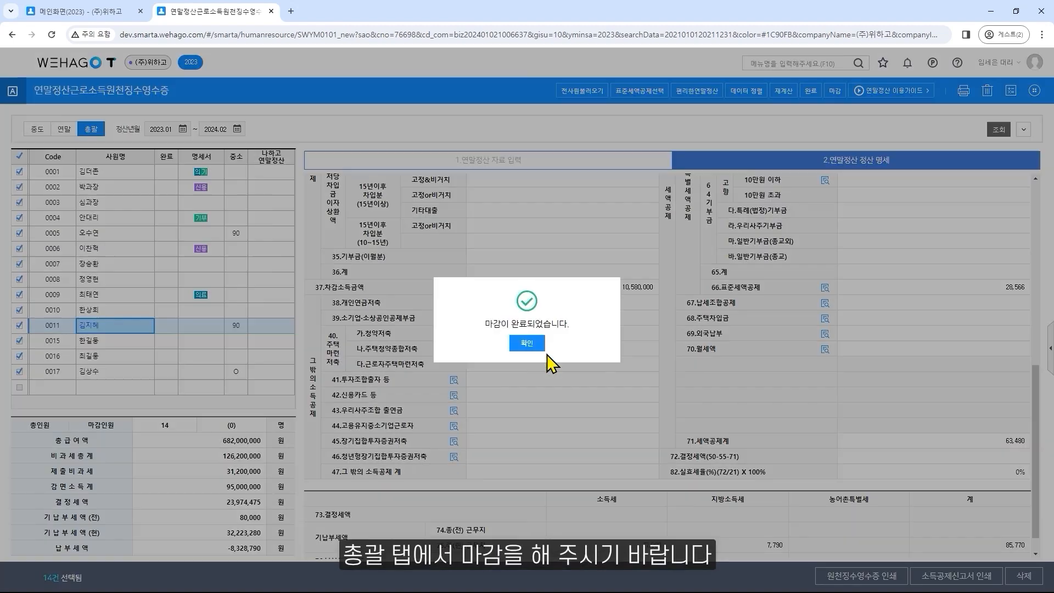
click(541, 348)
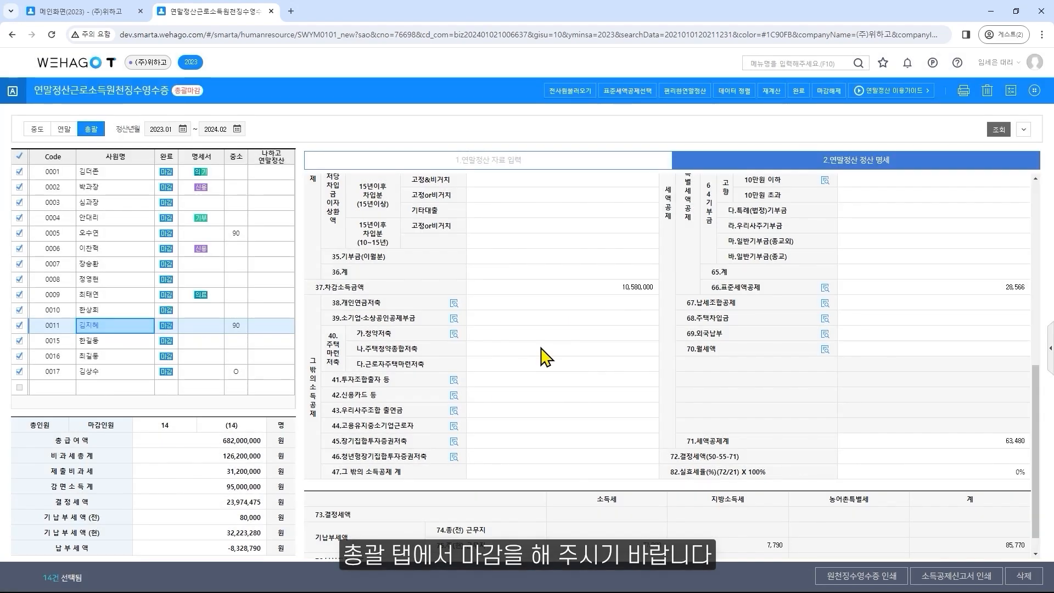